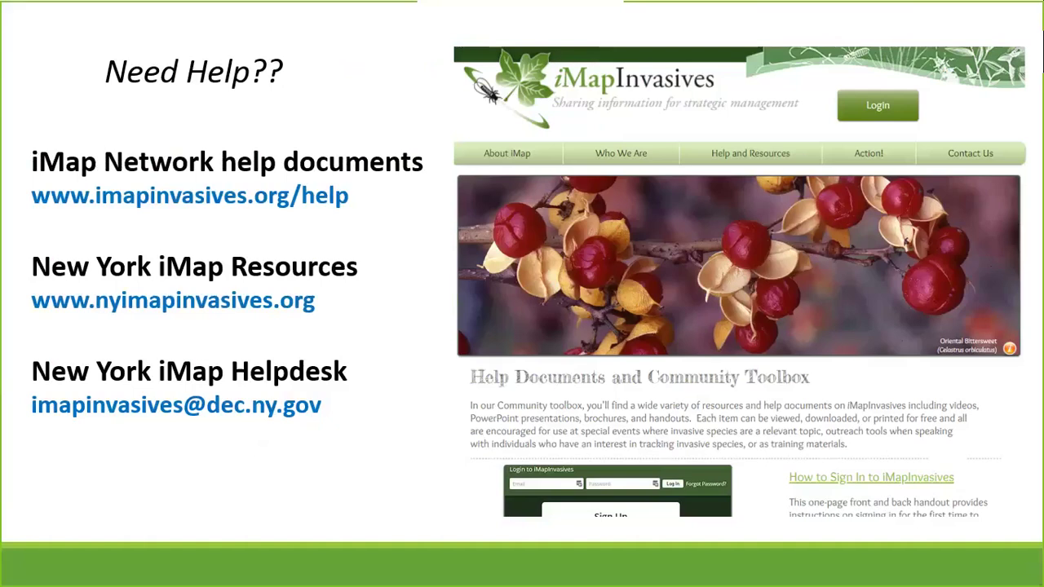
End the PowerPoint slide show and bring up the webinar registration responses spreadsheet in Chrome.
key(Right)
click(22, 121)
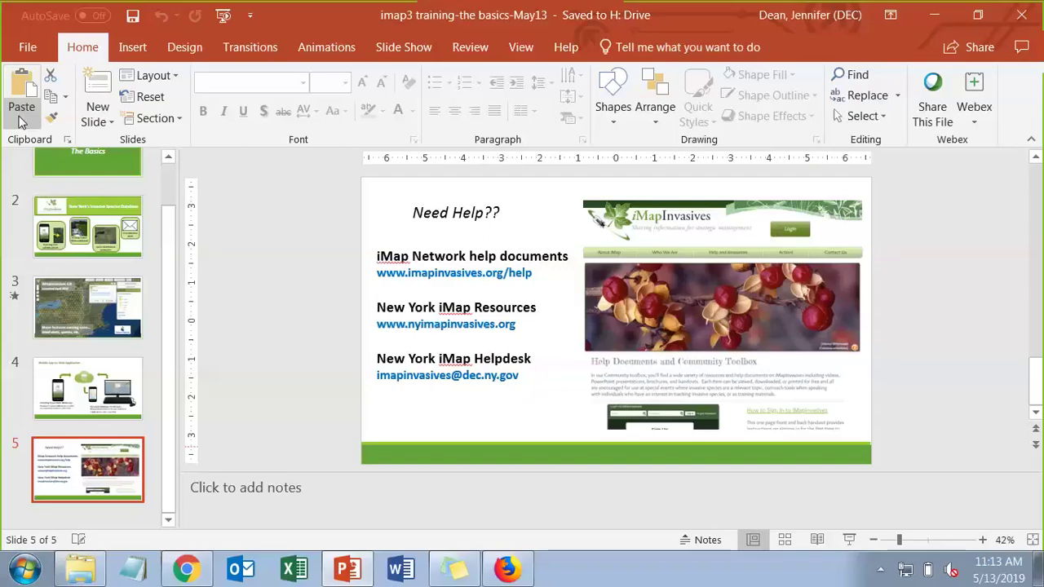
click(193, 570)
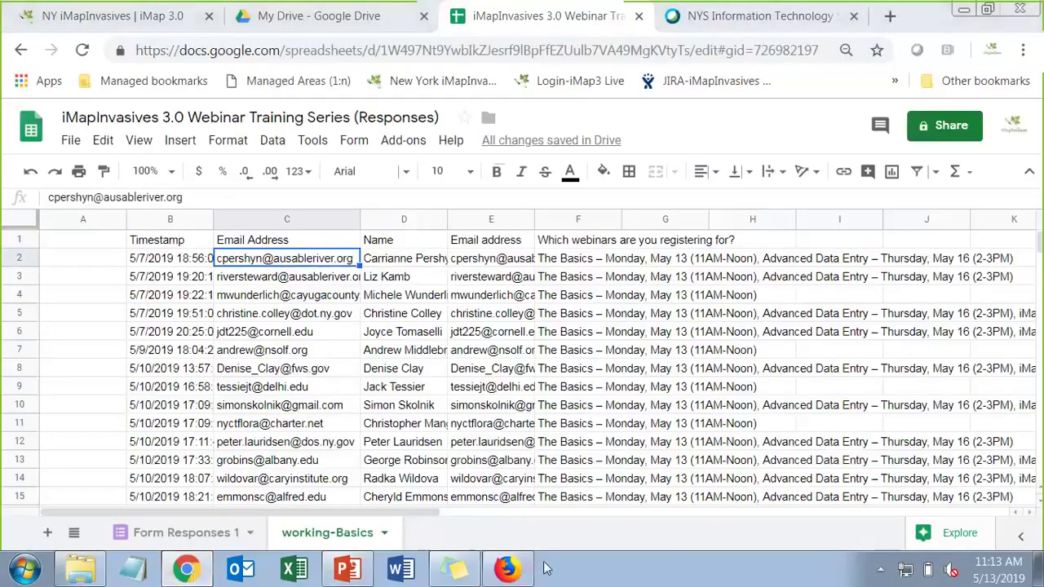
Switch to the Firefox window showing the NY iMapInvasives home page.
click(507, 569)
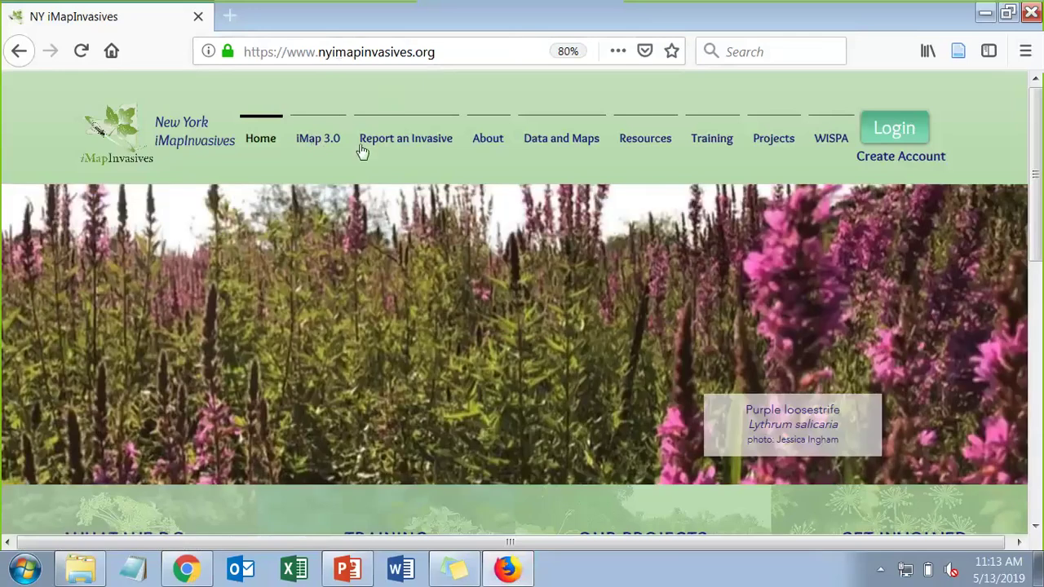
Open the iMapInvasives login and Sign Up page from the NY site's Login link.
mouse_move(710, 148)
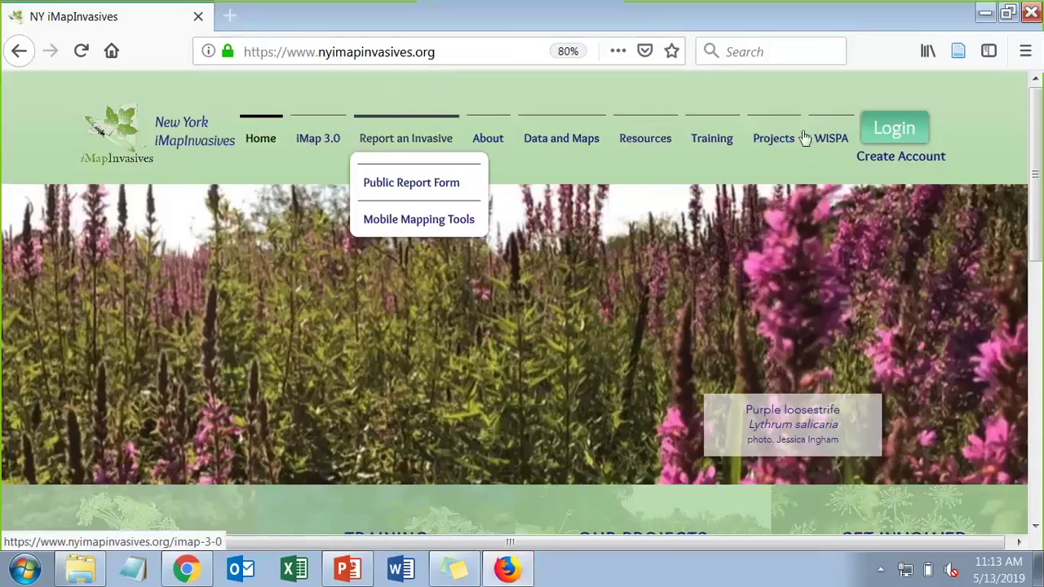
click(895, 131)
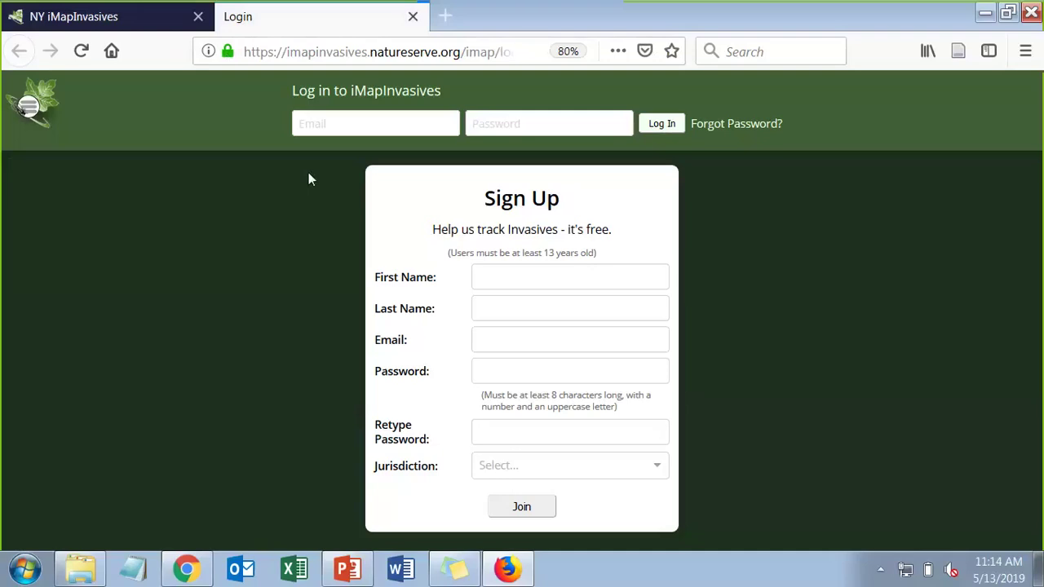
Fill the login e-mail and password from the second saved account.
click(354, 124)
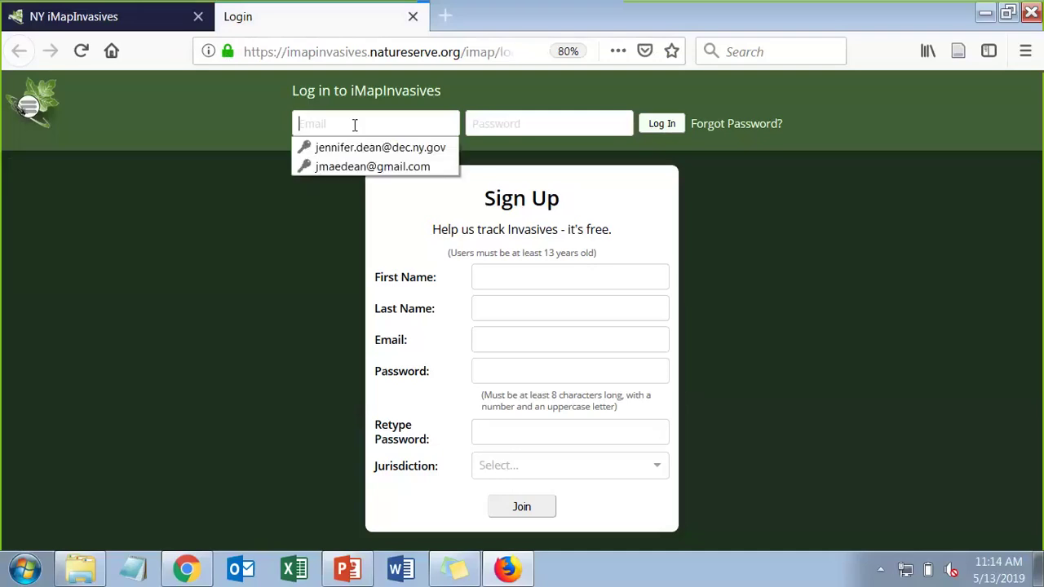
click(346, 166)
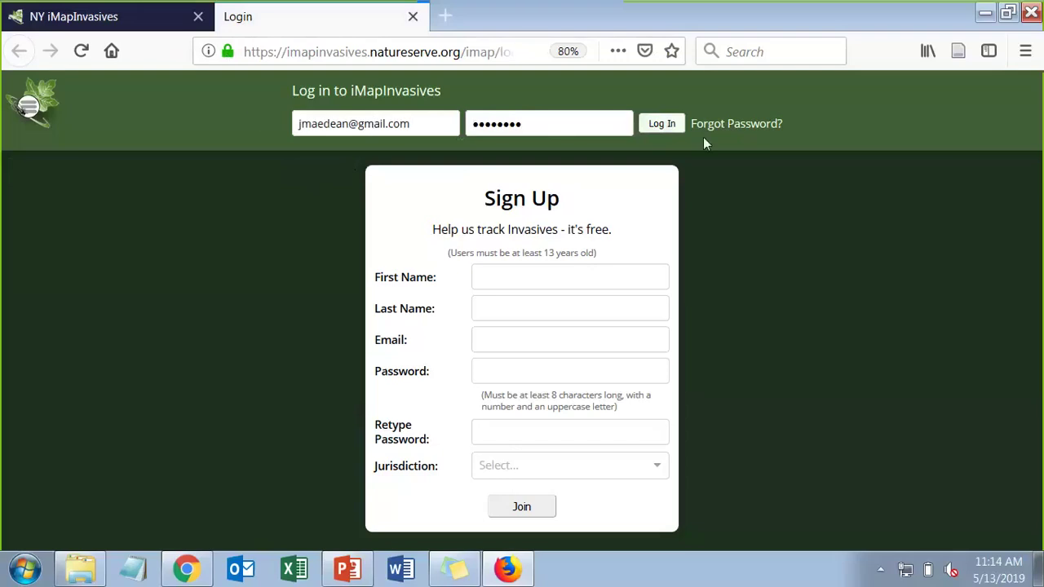
Go to the Recover Your Password page, focus its e-mail field, and toggle the site menu.
click(738, 126)
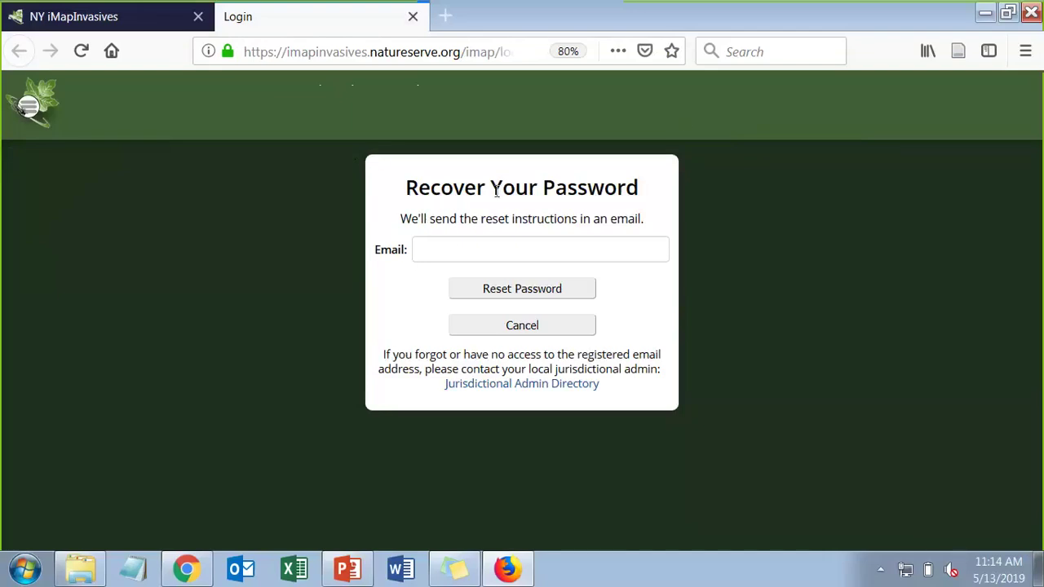
click(454, 252)
click(28, 106)
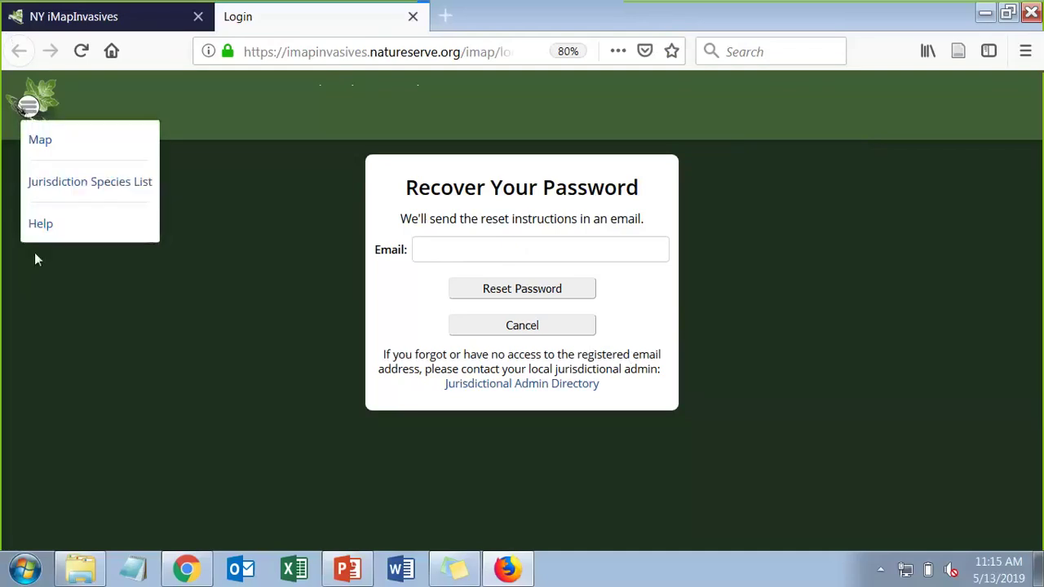
click(214, 186)
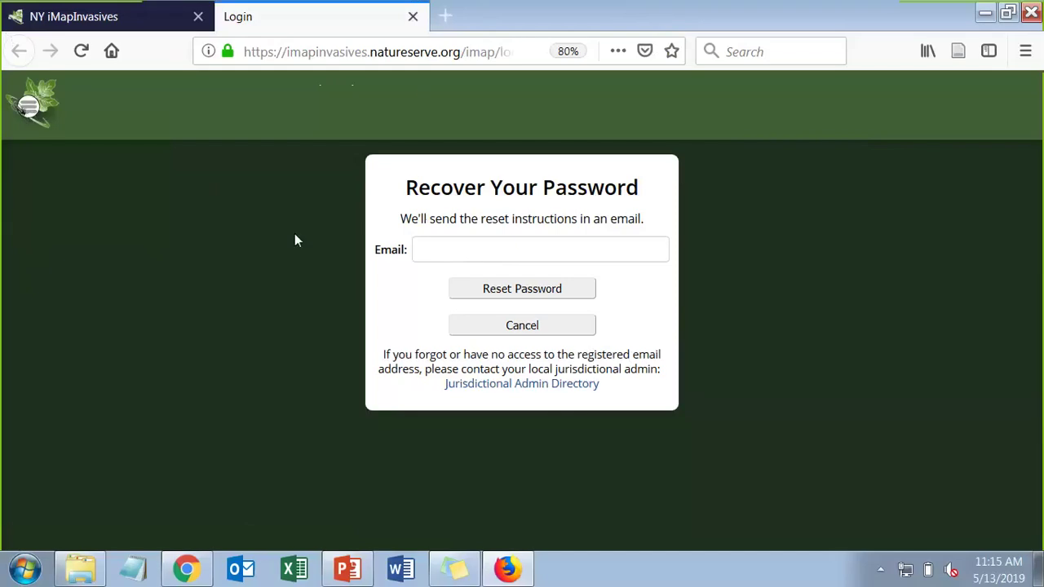
Close the password recovery tab and reopen a fresh iMapInvasives login page.
click(413, 17)
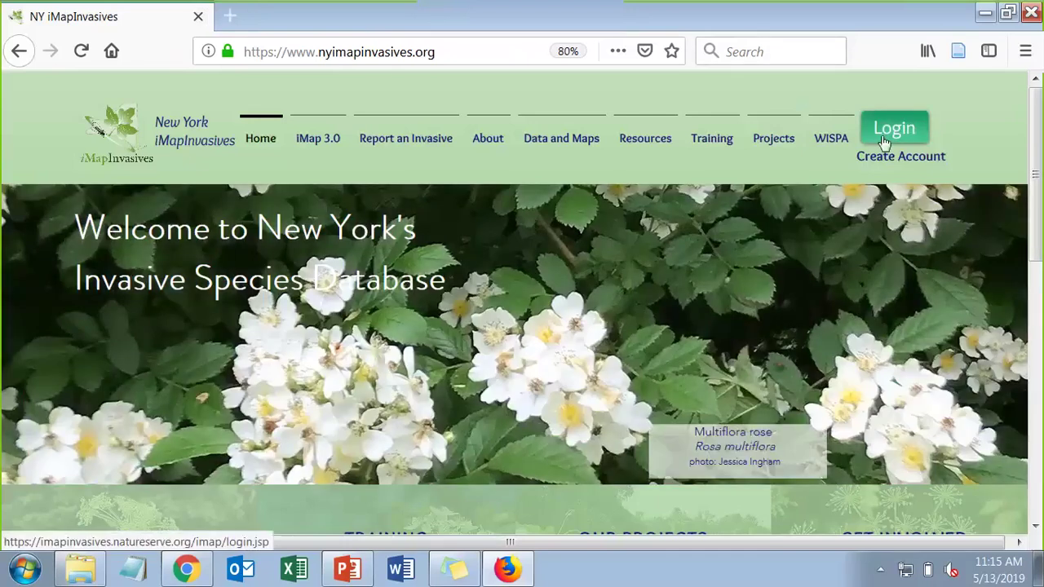
click(894, 128)
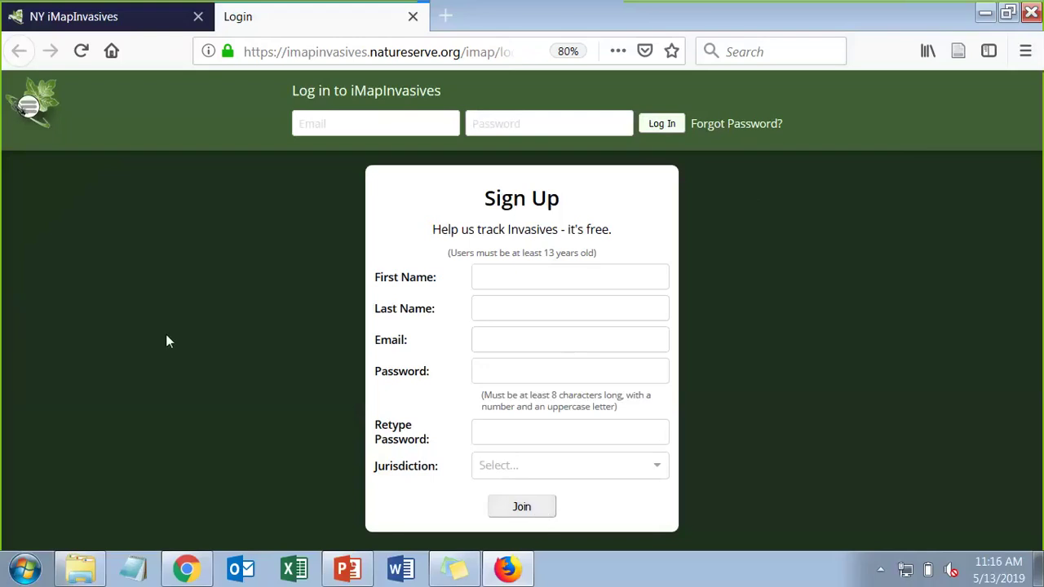
Log in to iMapInvasives using the saved account credentials.
click(360, 123)
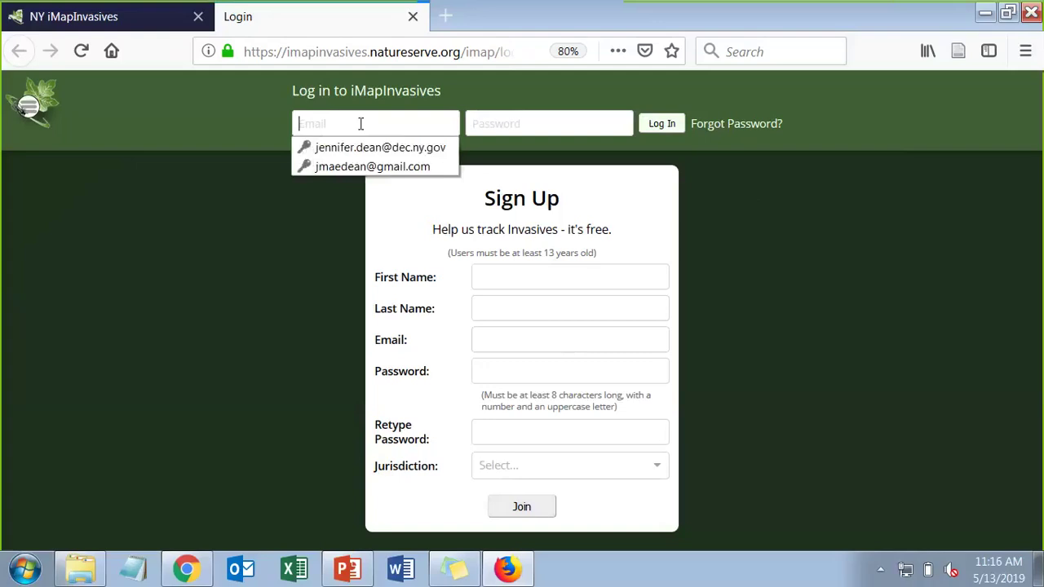
click(350, 164)
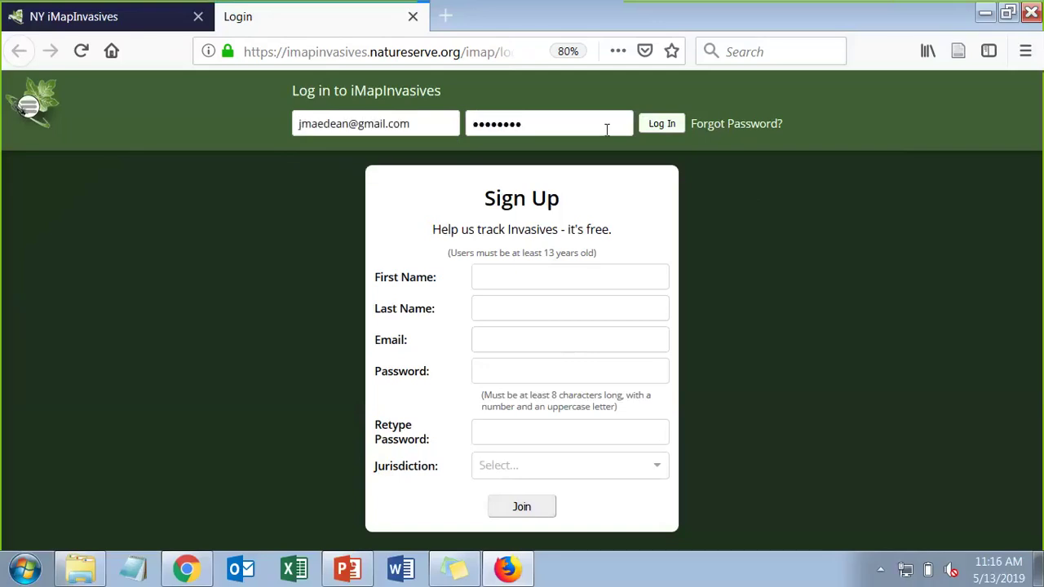
click(663, 125)
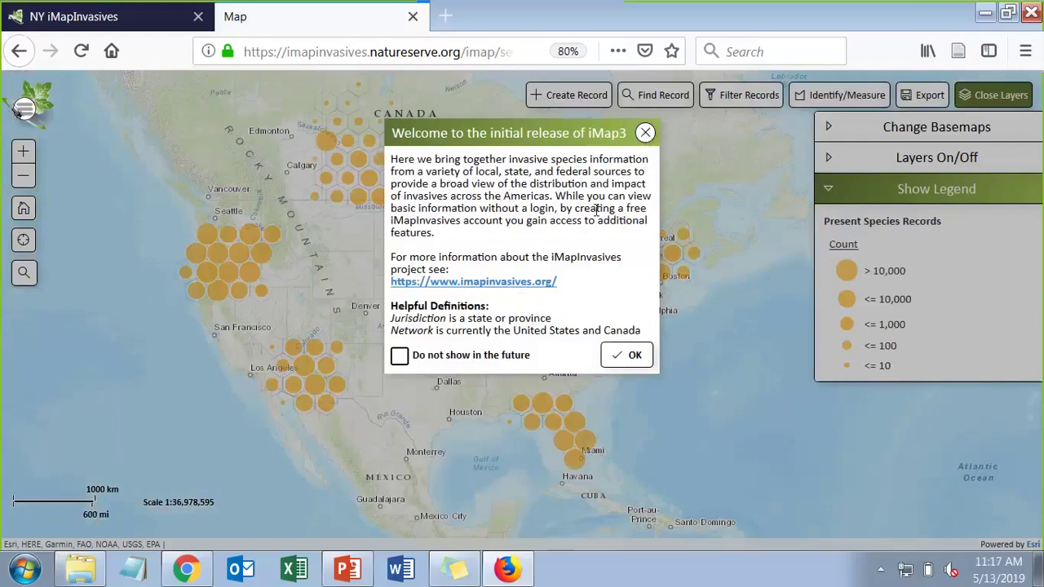
Dismiss the 'Welcome to the initial release of iMap3' message.
click(645, 133)
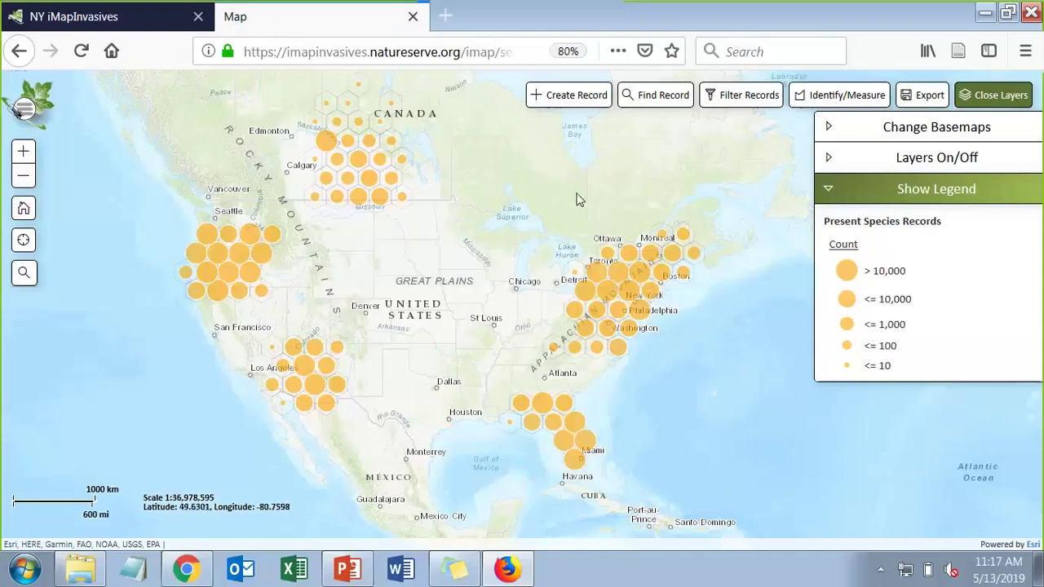
Zoom in and pan the map to centre on New York State's record symbols.
scroll(589, 220, up, 1)
scroll(589, 221, up, 1)
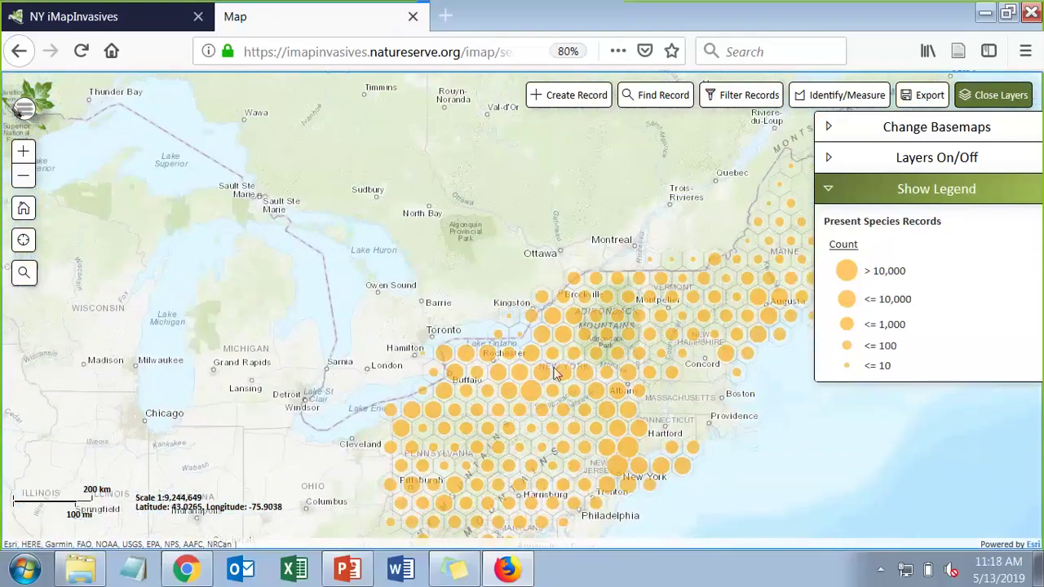
scroll(554, 367, up, 1)
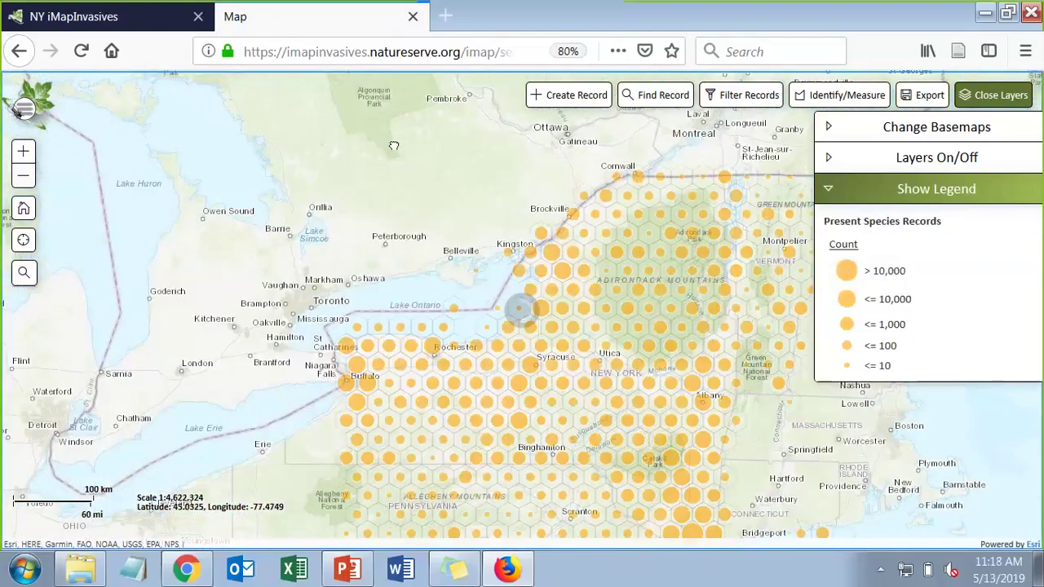
drag(442, 179, 349, 128)
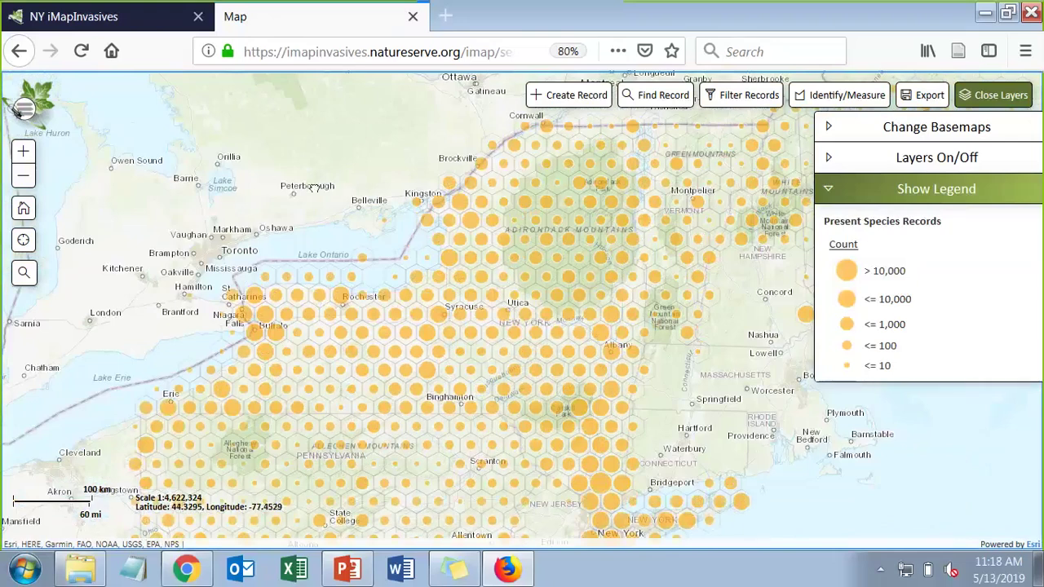
drag(352, 190, 297, 187)
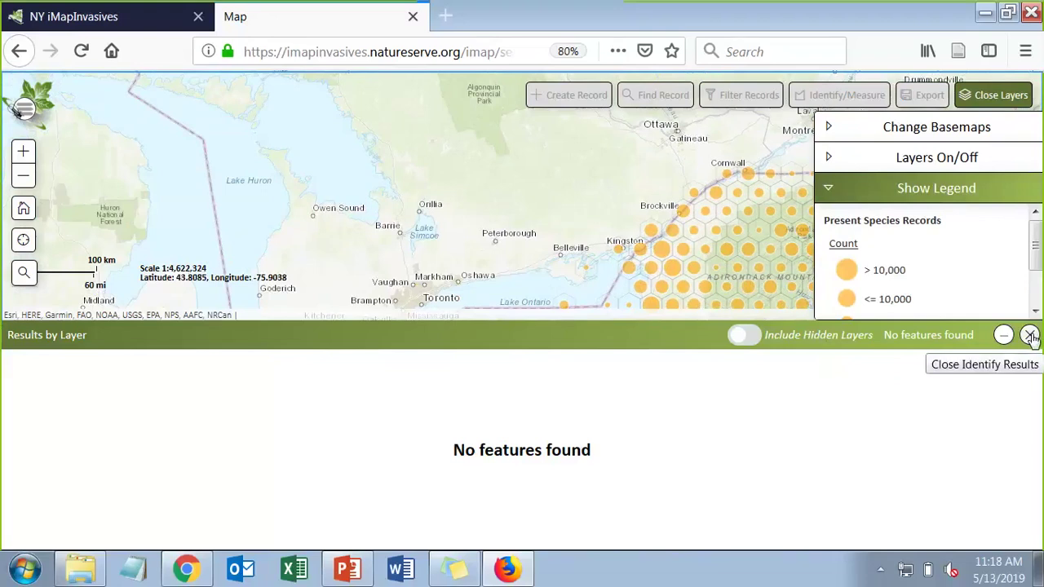
Close Identify Results, zoom in and back out one level, and return to the home extent.
click(1030, 335)
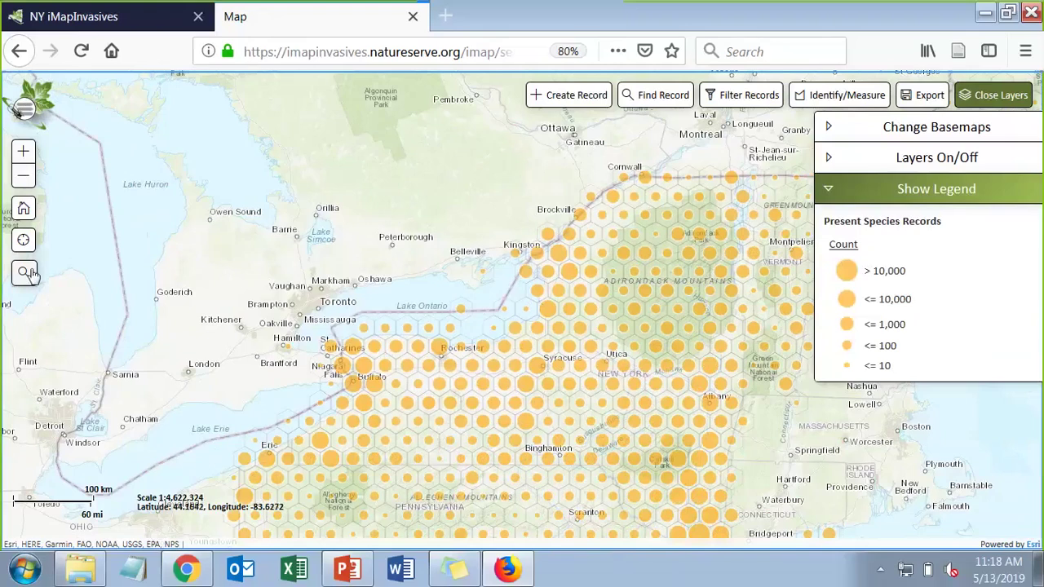
click(23, 152)
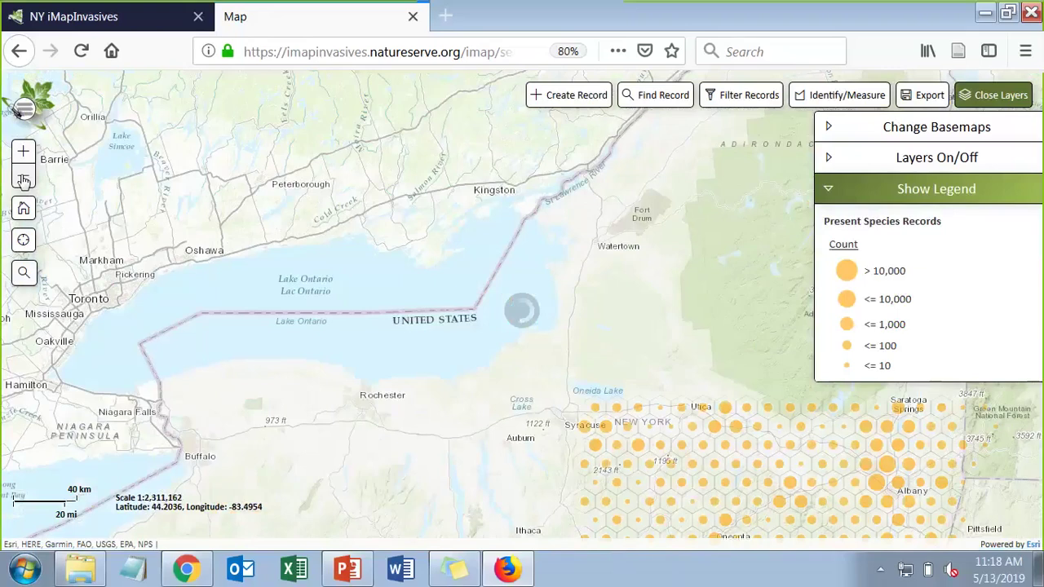
click(23, 180)
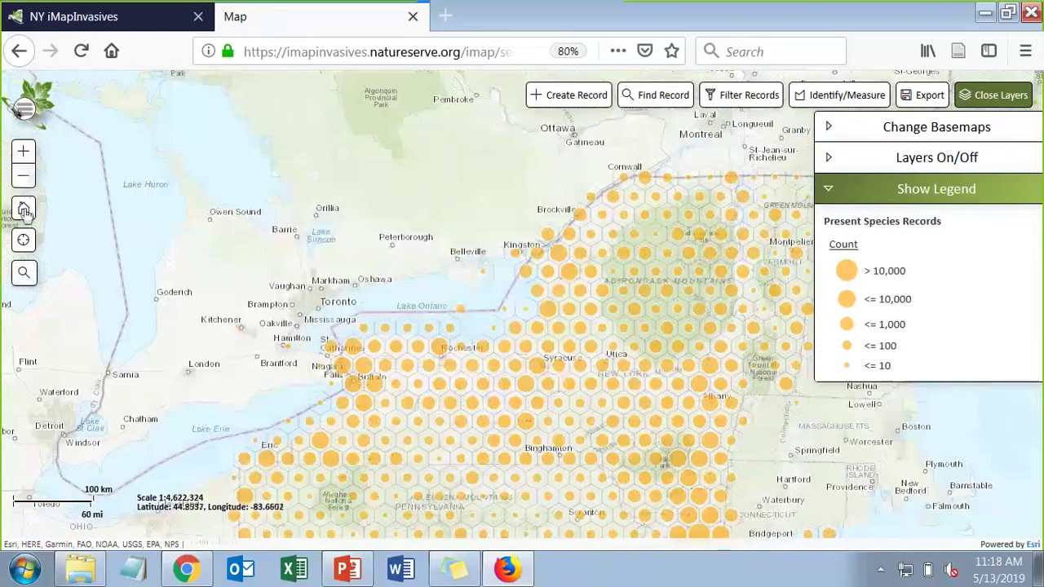
click(26, 210)
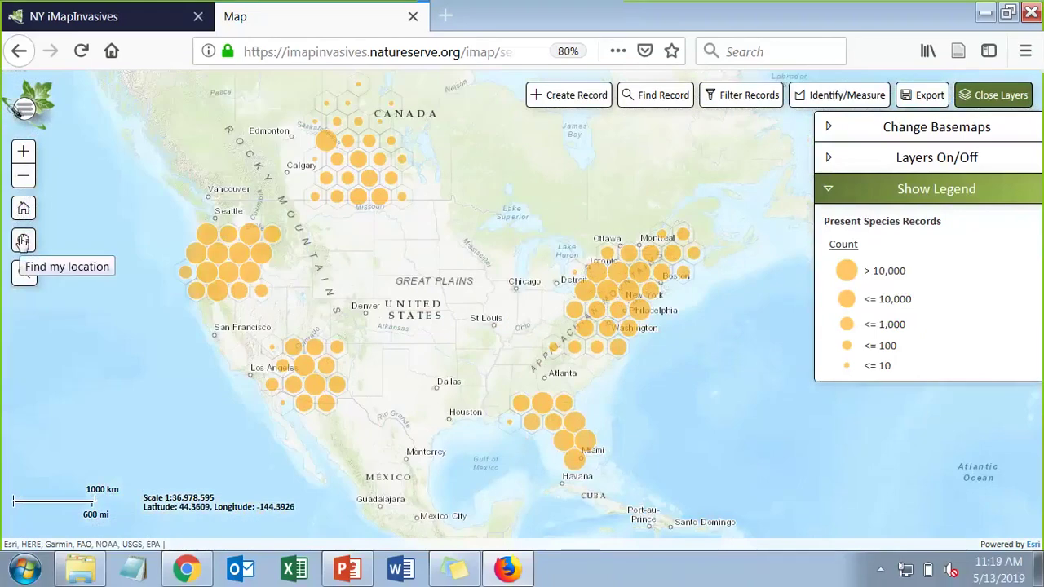
Allow the site to use my location, remembering the decision, and zoom to my position.
click(22, 243)
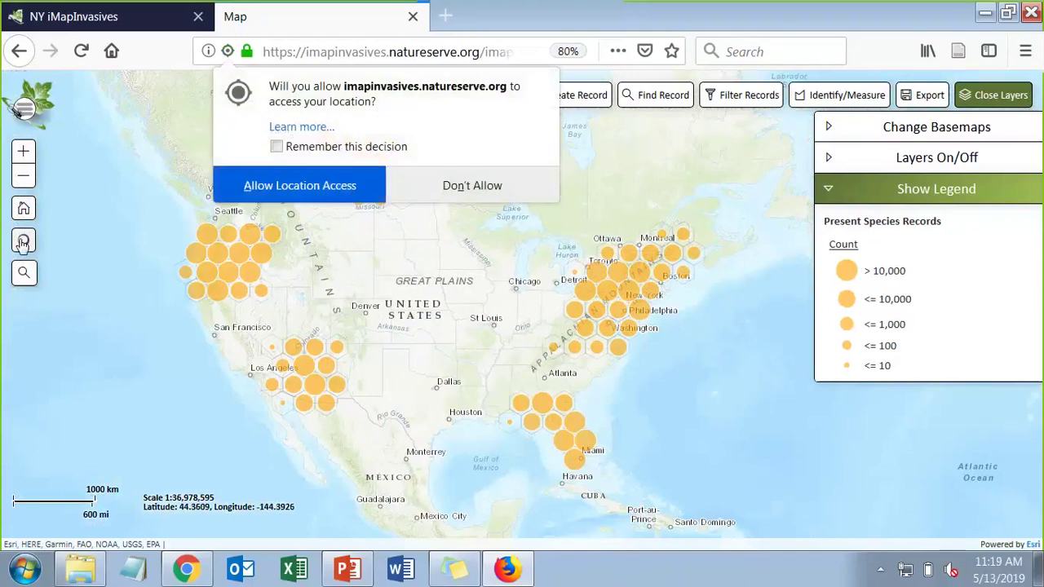
click(277, 148)
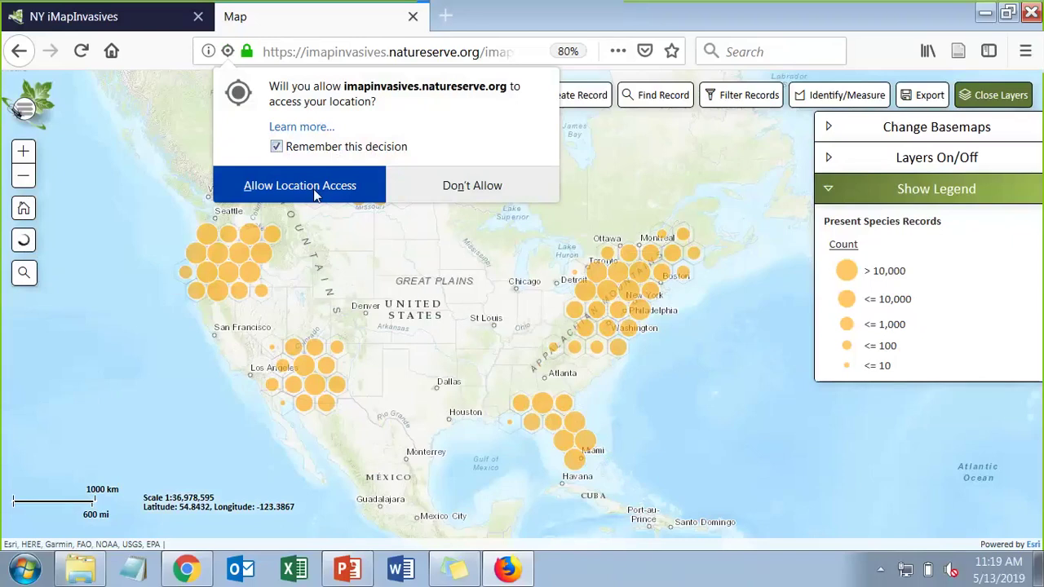
click(316, 190)
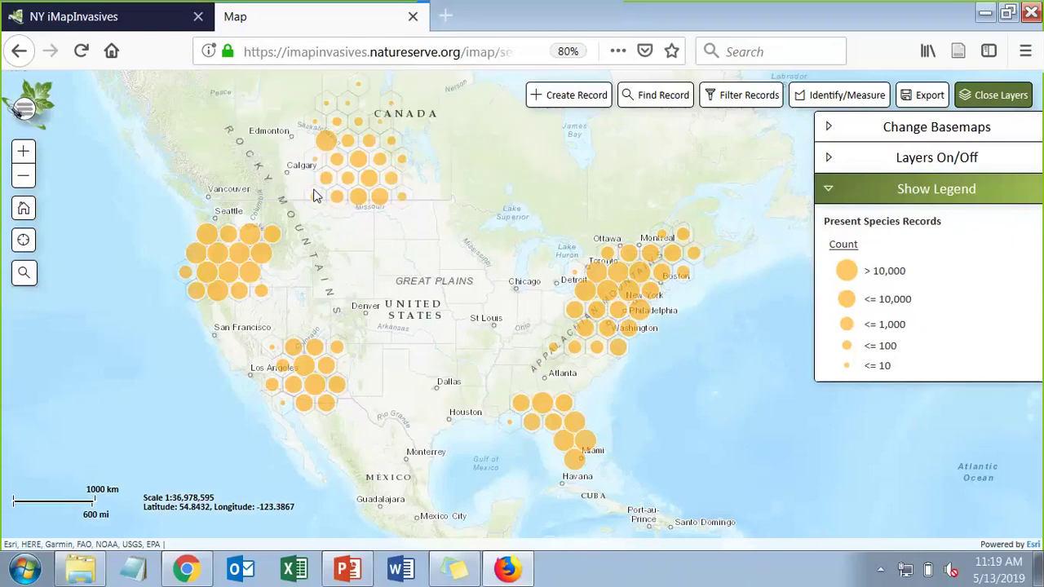
click(24, 240)
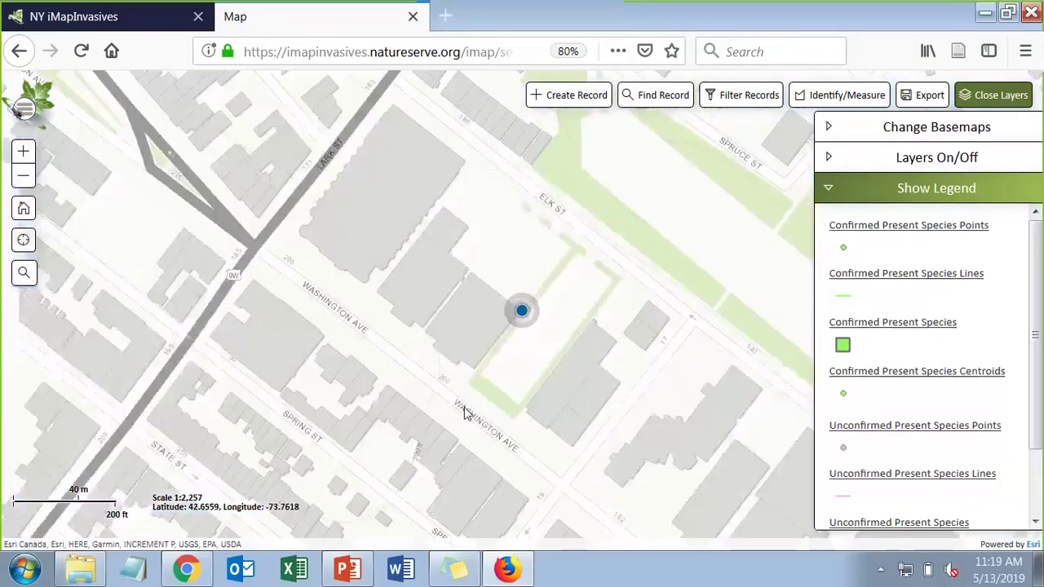
Pan and zoom so downtown Albany sits left with the Hudson riverfront records visible.
drag(580, 412, 419, 347)
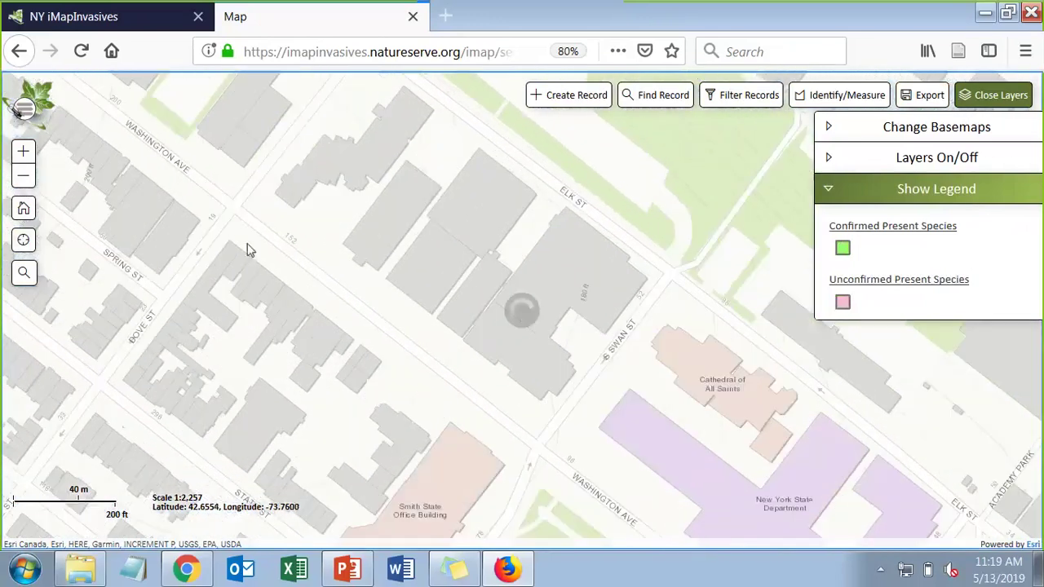
double_click(25, 181)
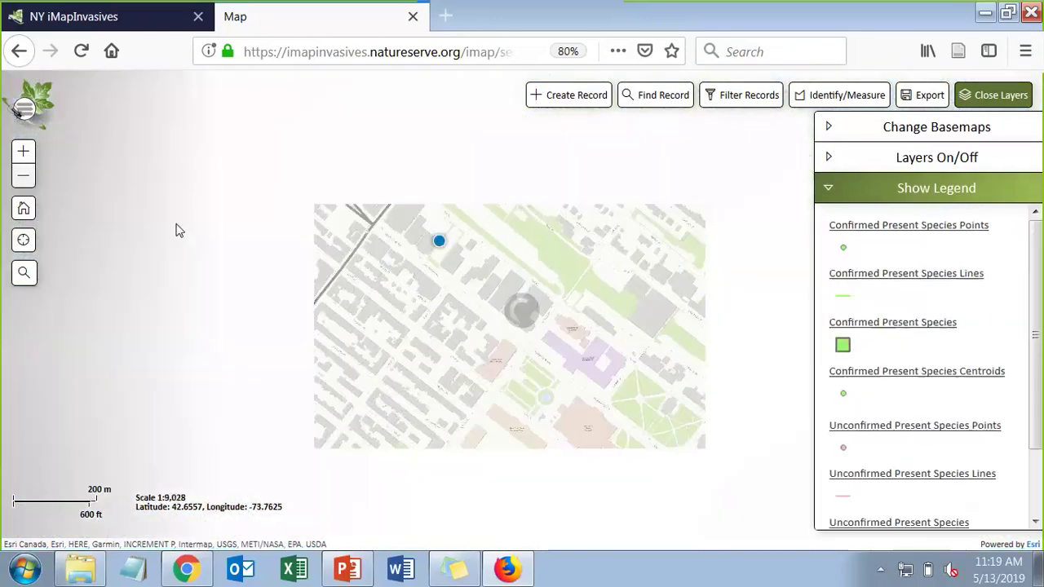
drag(628, 430, 405, 335)
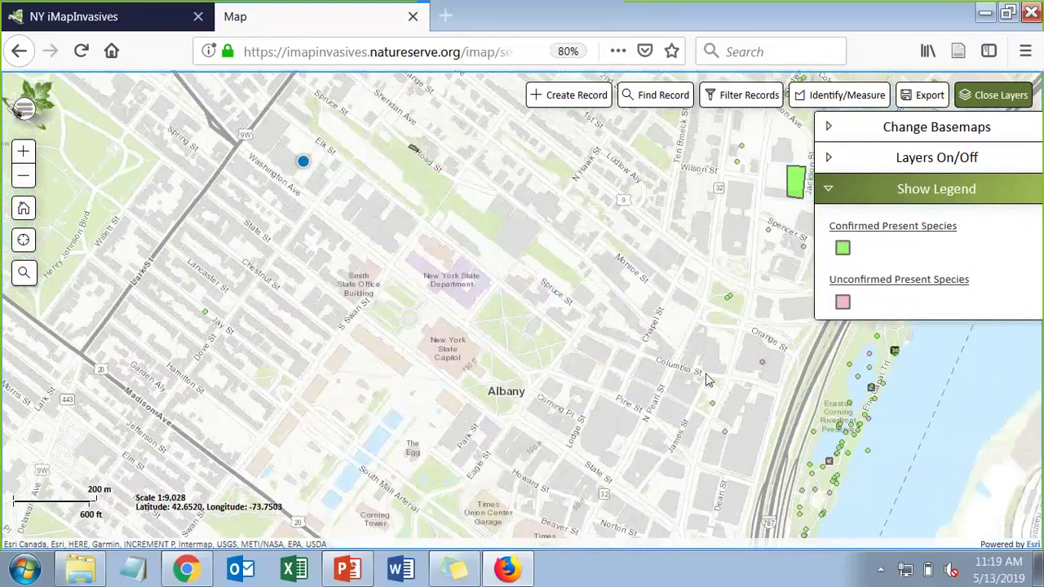
drag(708, 377, 561, 365)
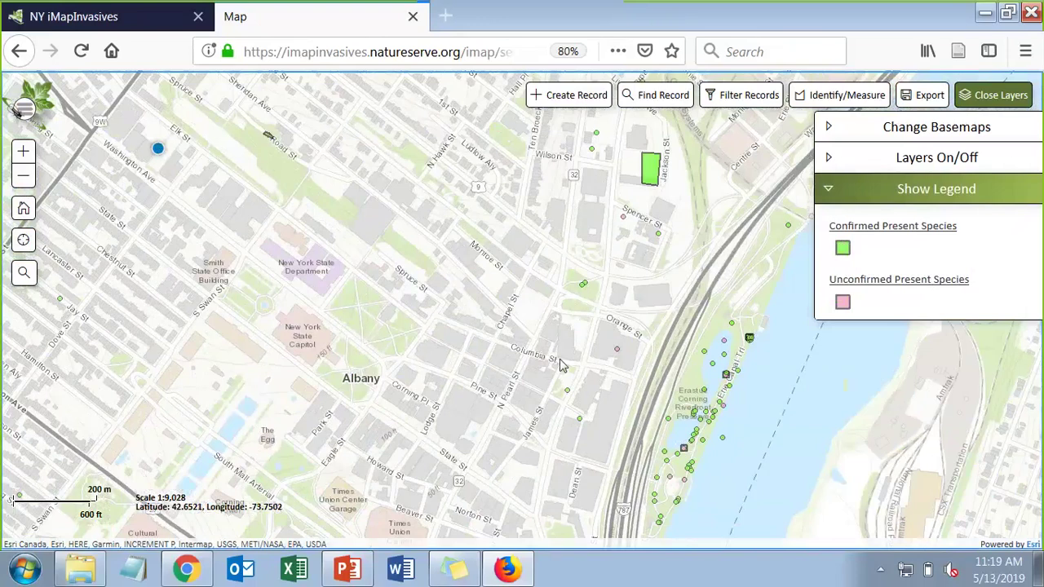
Search for and zoom to '625 Broadway, Albany, NY', then dismiss the result popup.
click(24, 276)
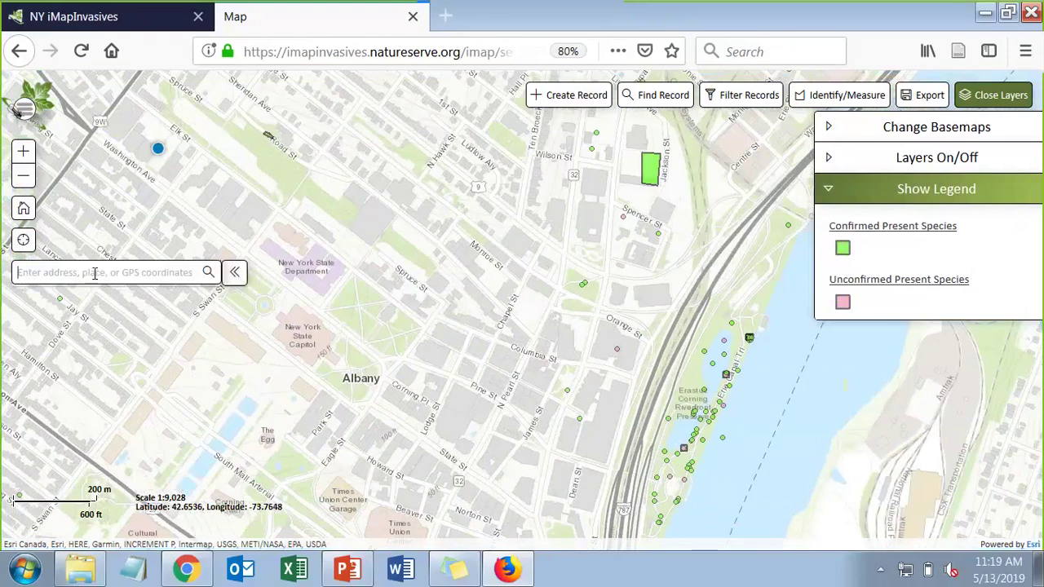
text(625)
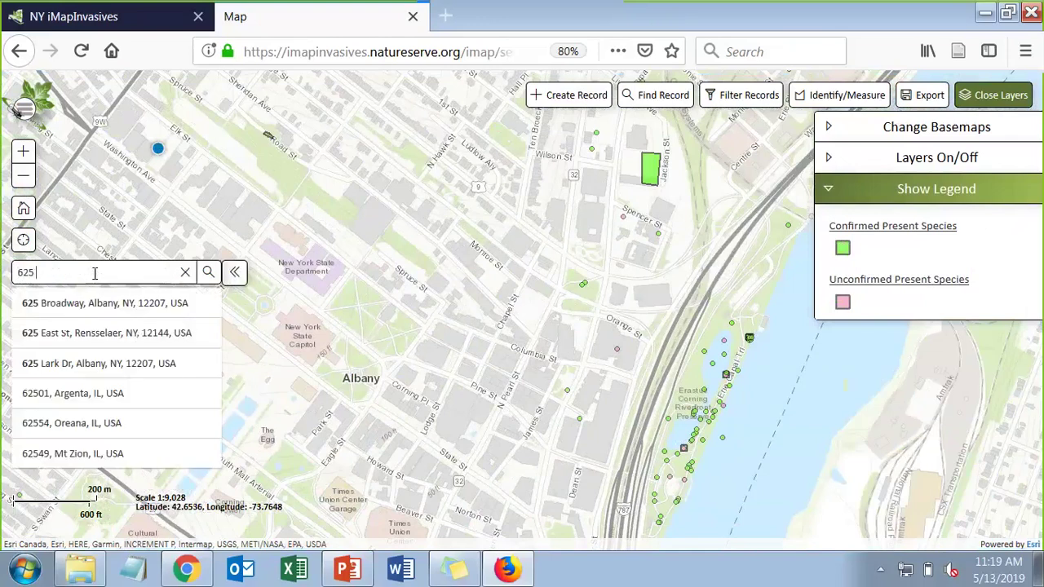
key(Down)
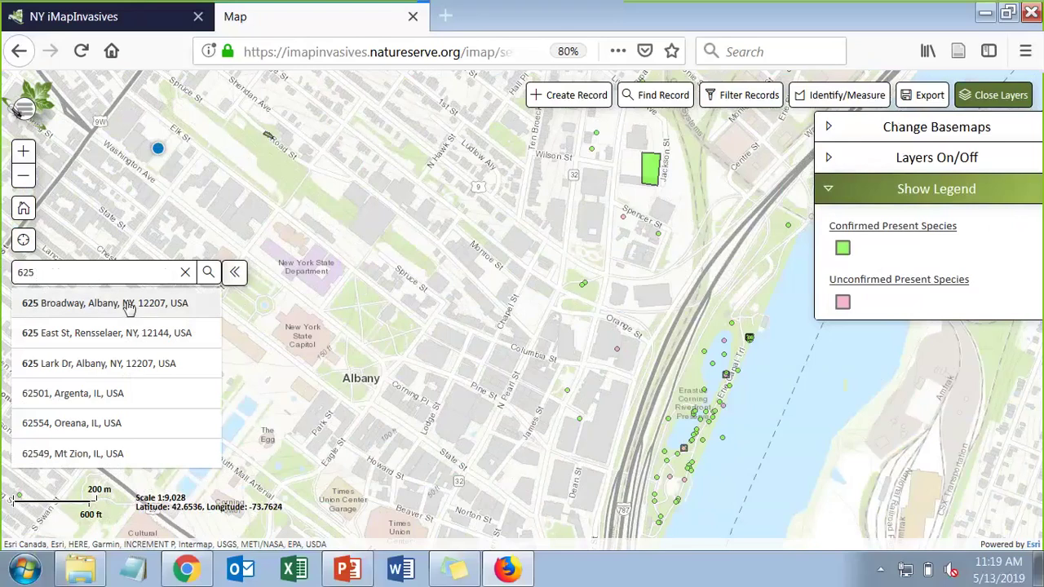
click(129, 304)
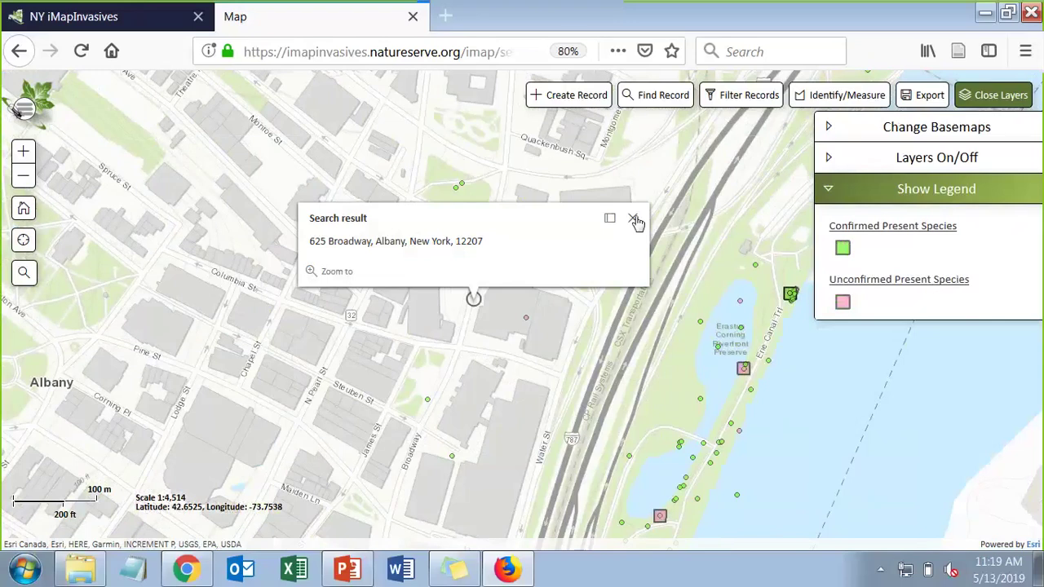
click(635, 220)
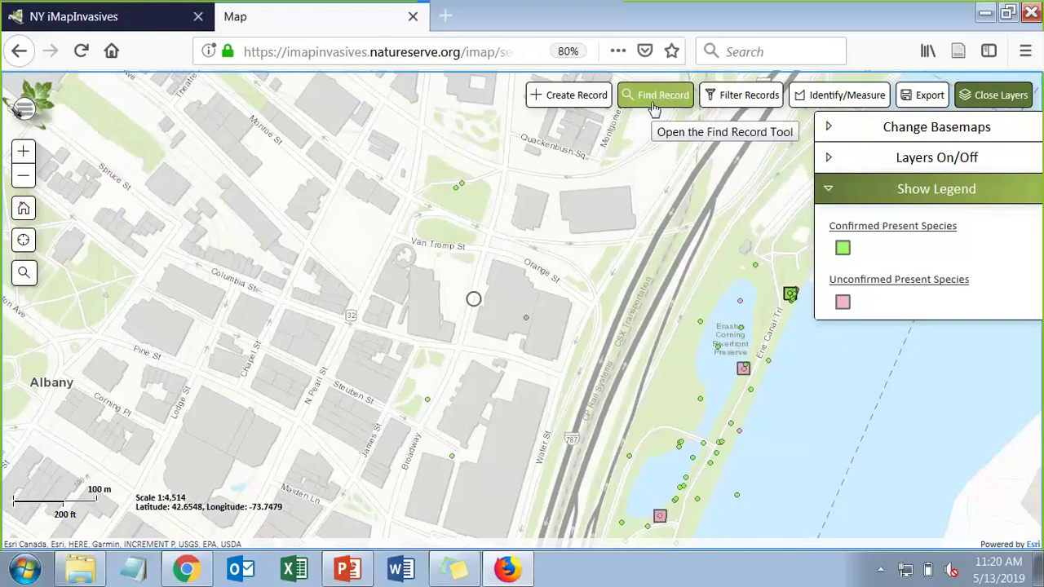
click(654, 106)
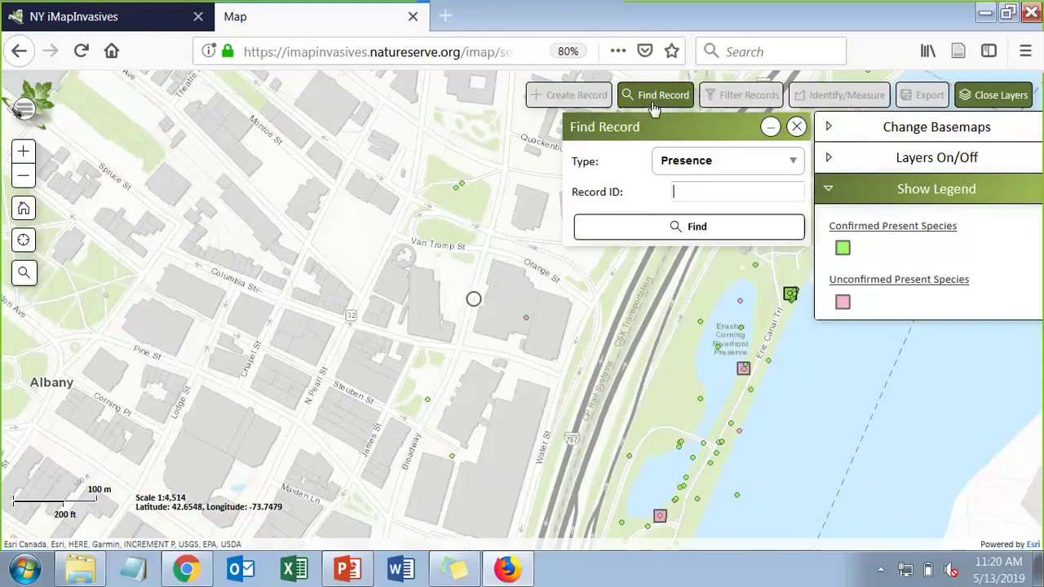
click(681, 163)
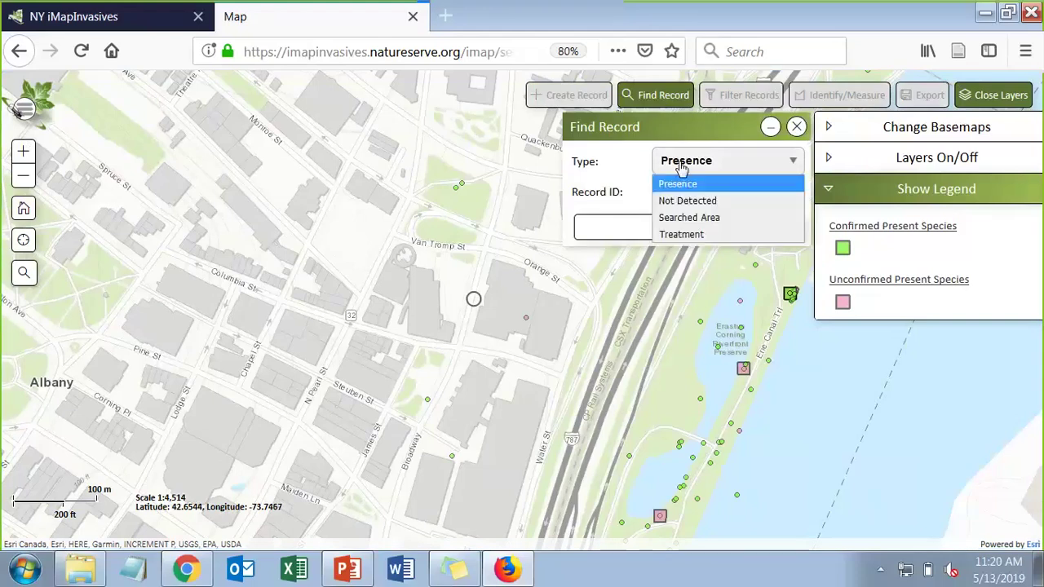
click(681, 165)
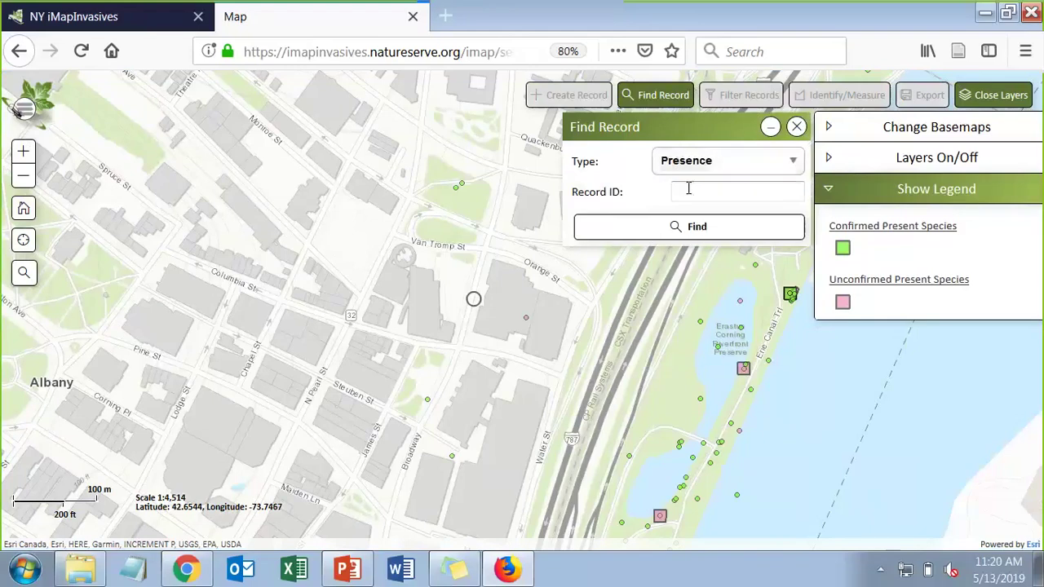
click(690, 196)
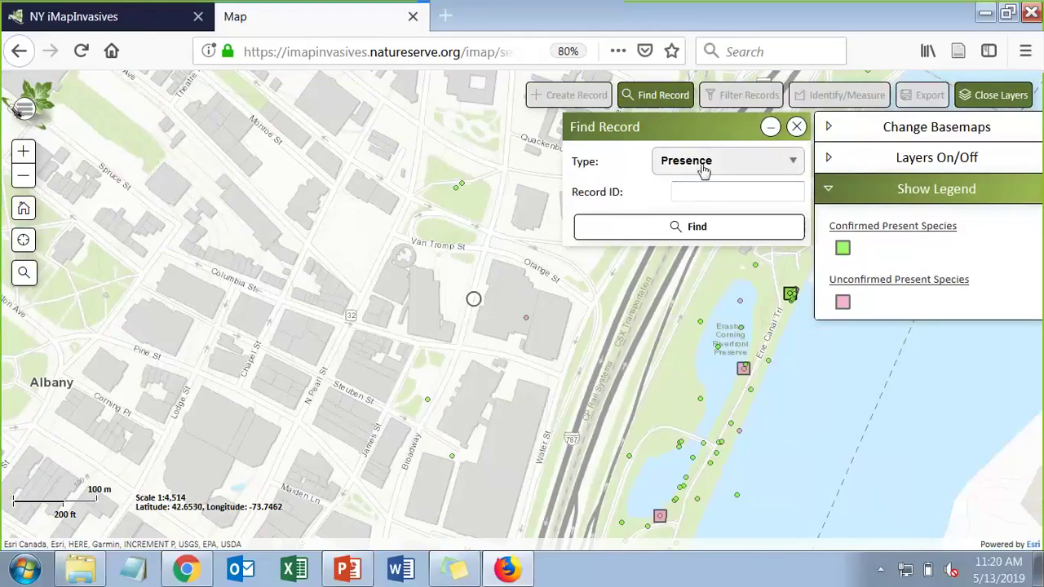
click(702, 169)
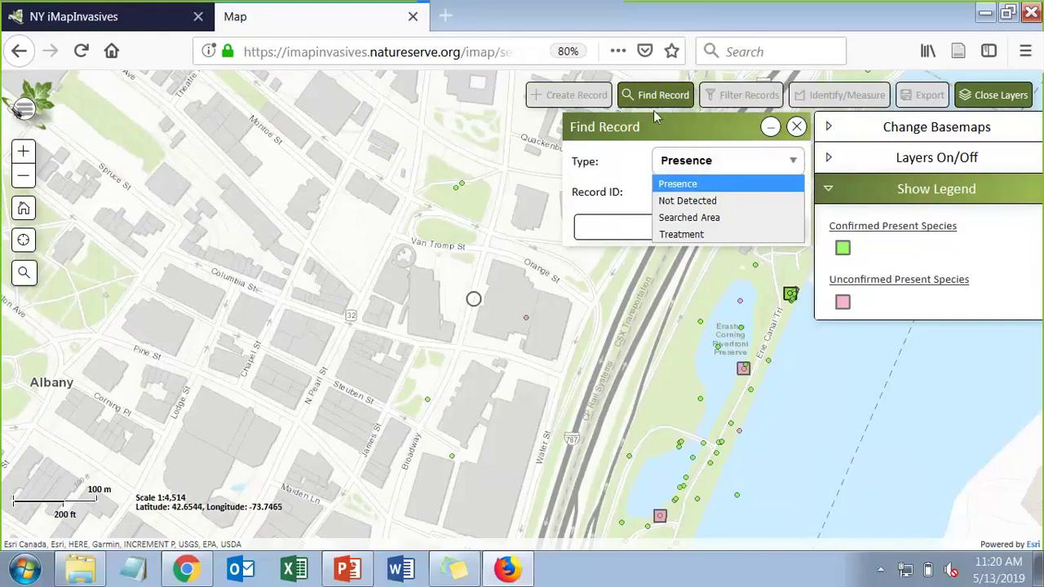
click(796, 127)
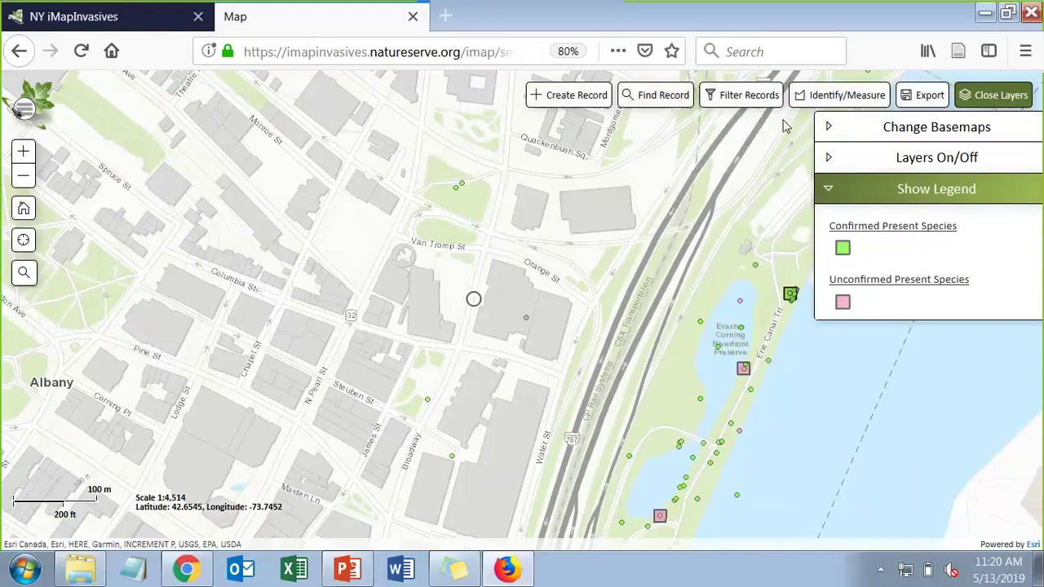
Filter the map records to Garlic Mustard.
click(742, 97)
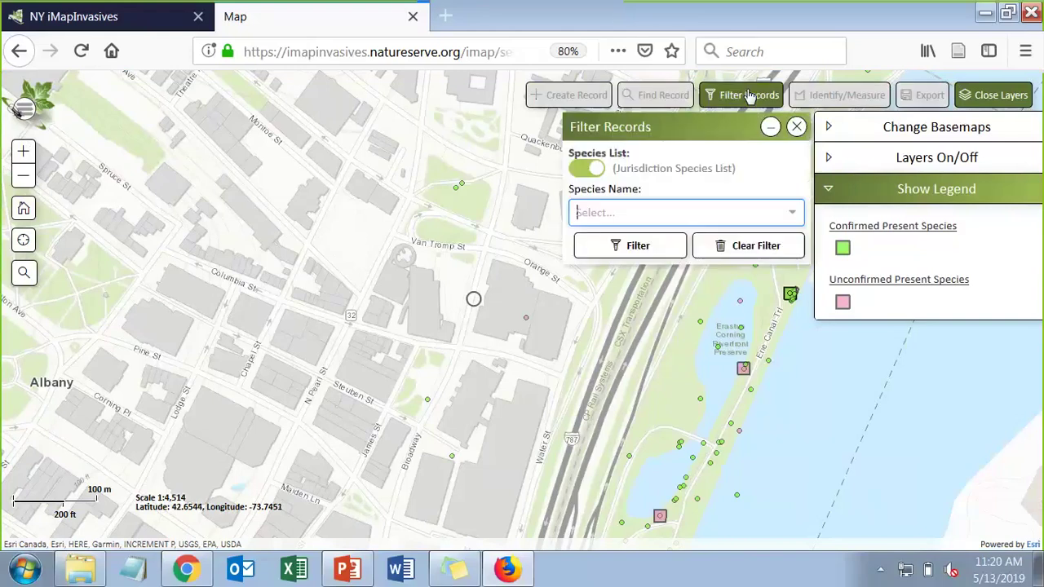
click(618, 212)
text(garlic)
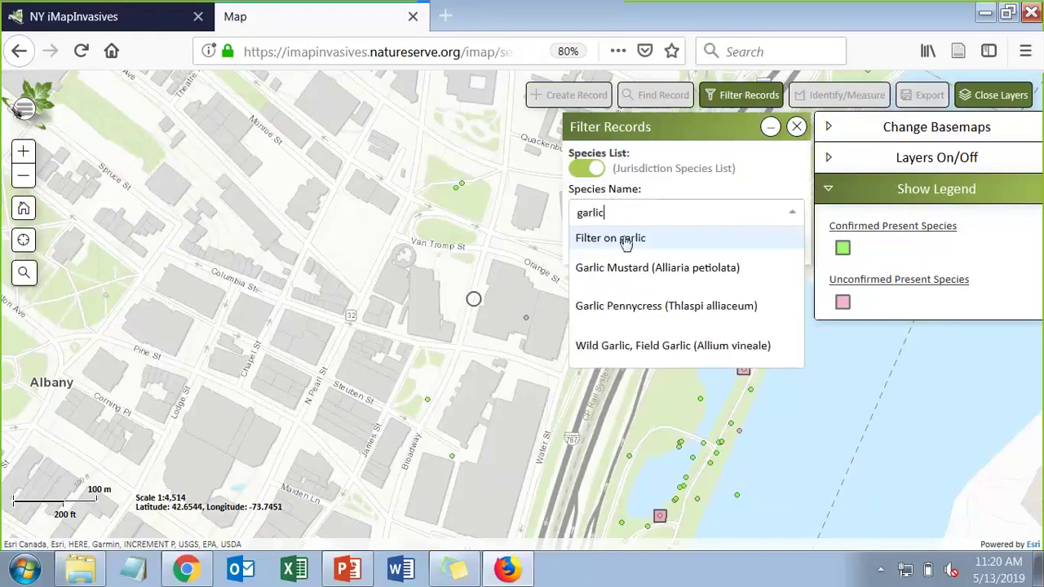
click(640, 268)
click(636, 270)
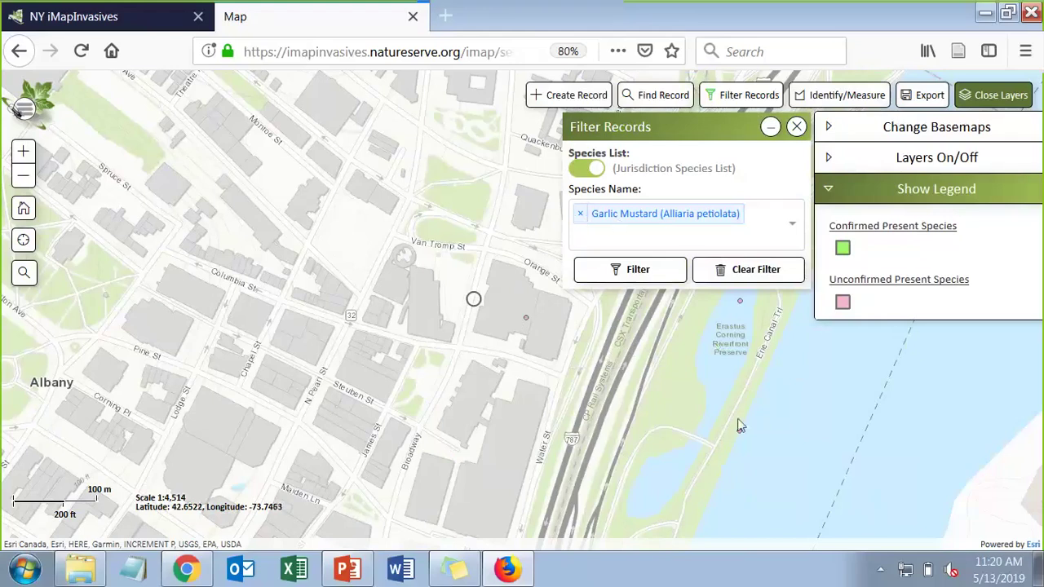
Replace the species filter with Mile-a-minute Weed and apply it.
click(583, 218)
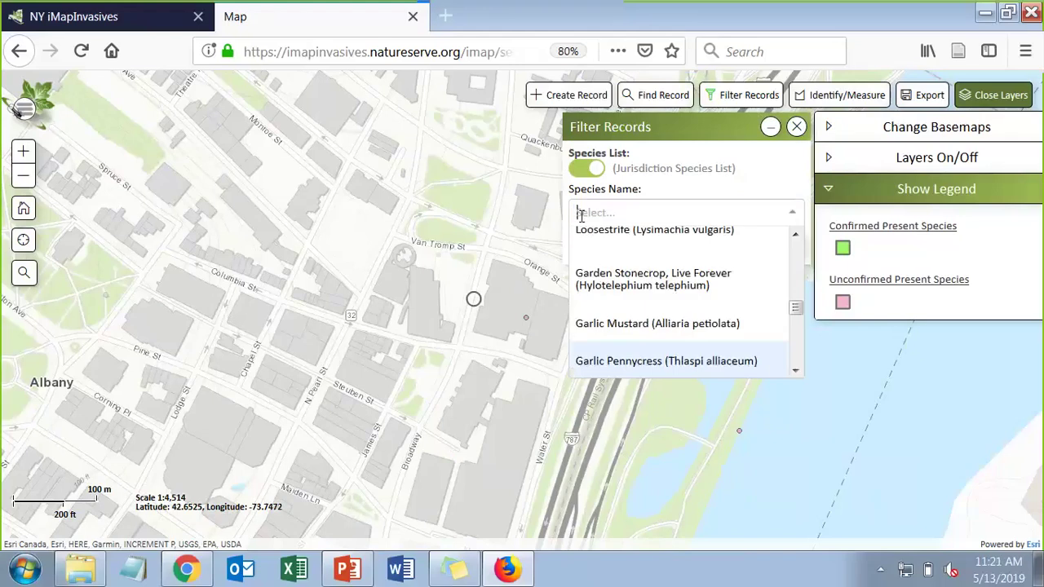
scroll(606, 233, up, 1)
text(mile)
click(631, 282)
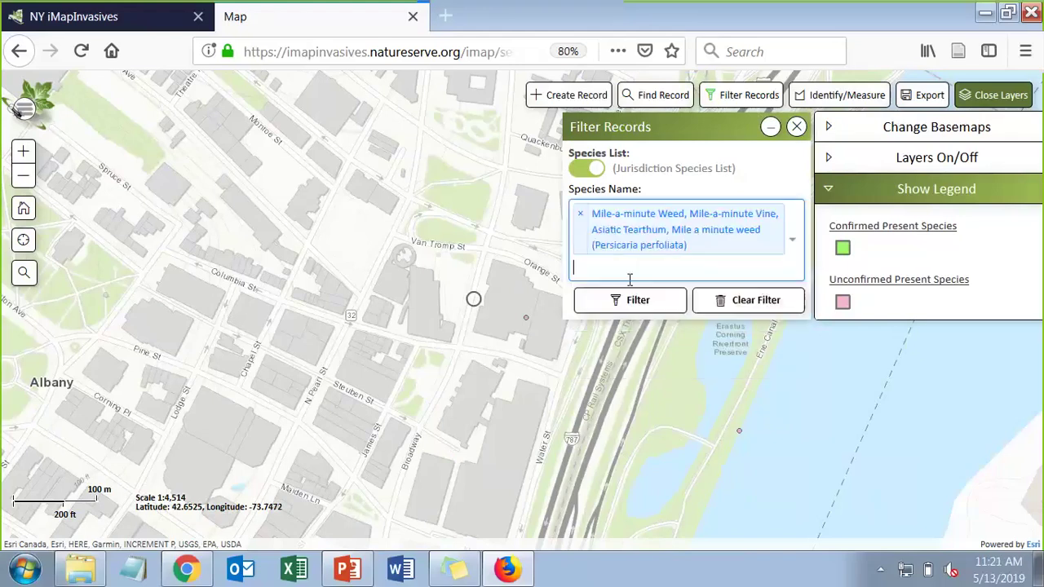
click(637, 299)
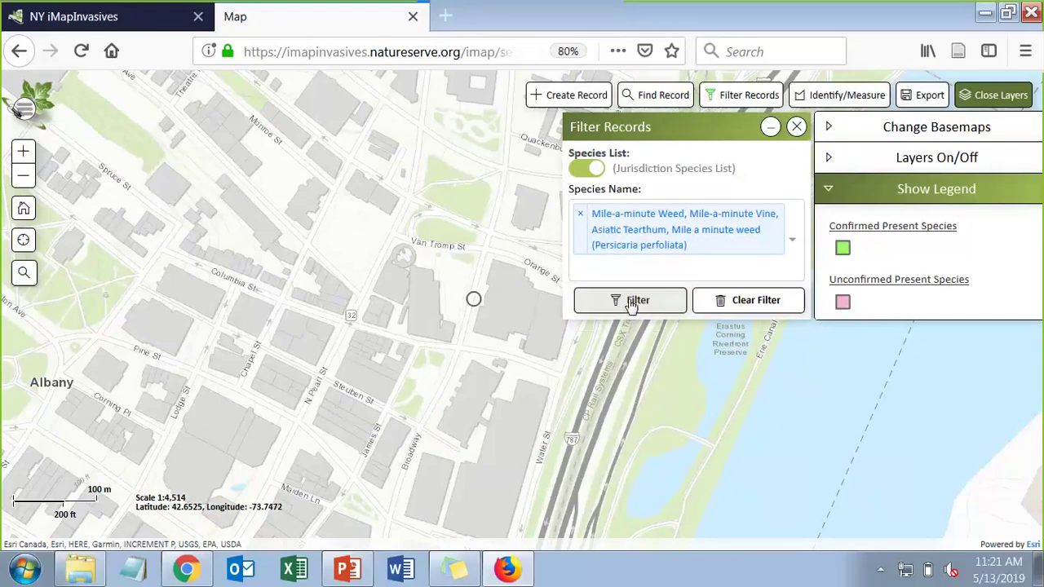
Zoom out to the greater Albany area and close the Filter Records panel.
click(24, 181)
click(24, 181)
click(23, 181)
click(24, 181)
click(23, 181)
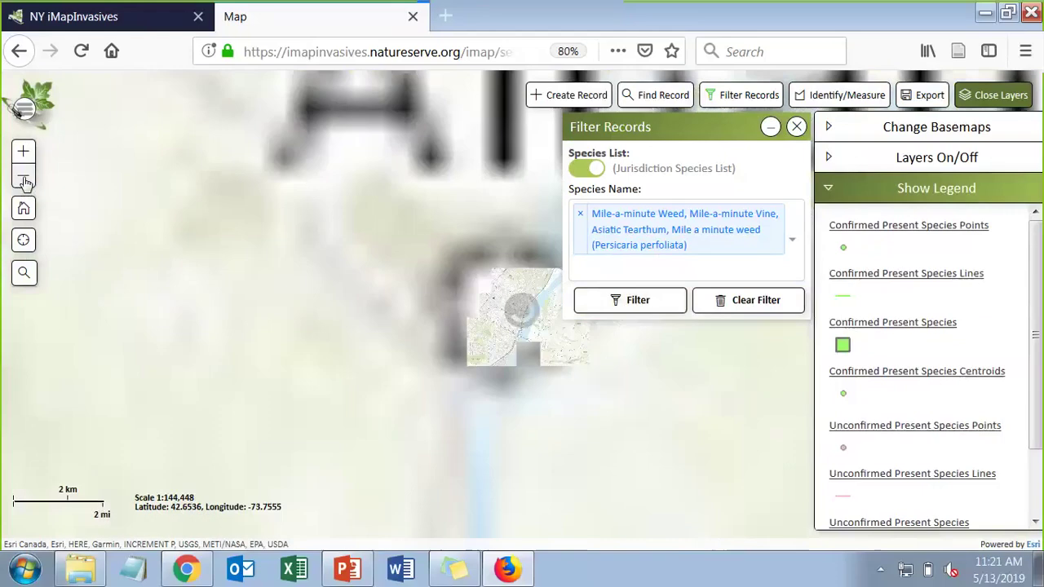
click(795, 126)
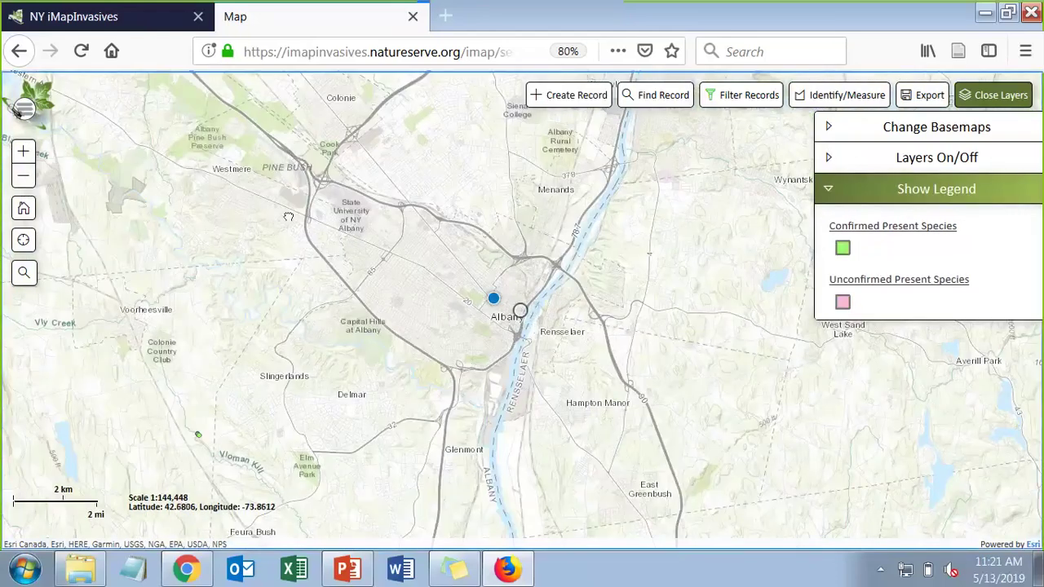
Pan and zoom out to New York State and neighbouring states with statewide hexagon counts.
drag(270, 226, 416, 168)
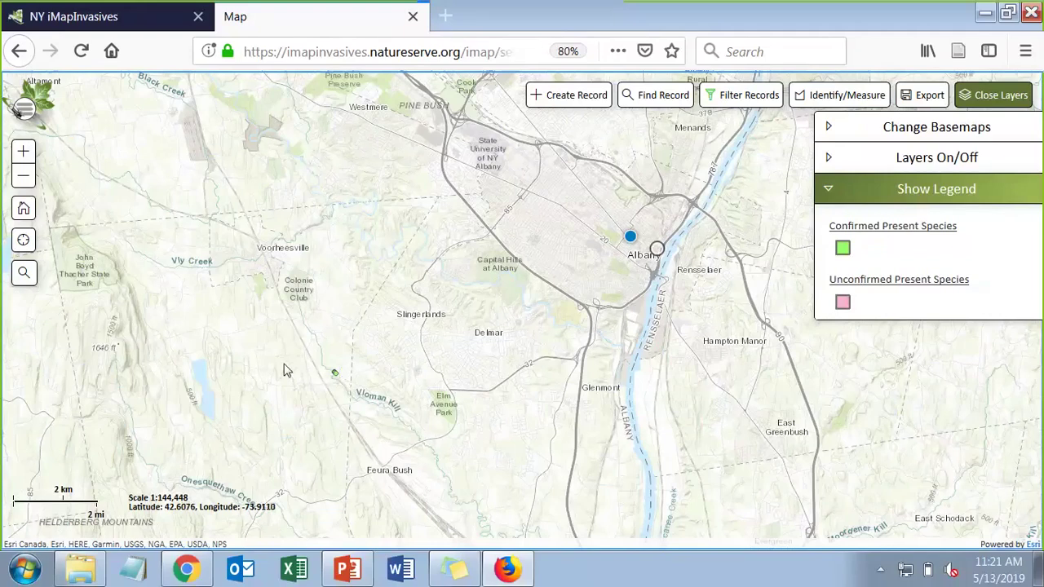
click(23, 180)
click(23, 179)
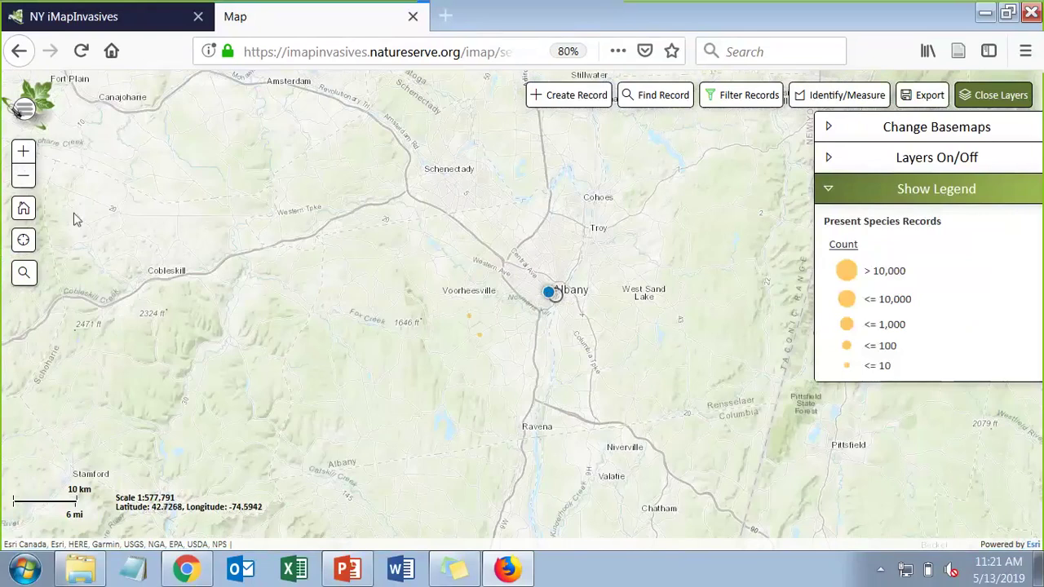
click(23, 181)
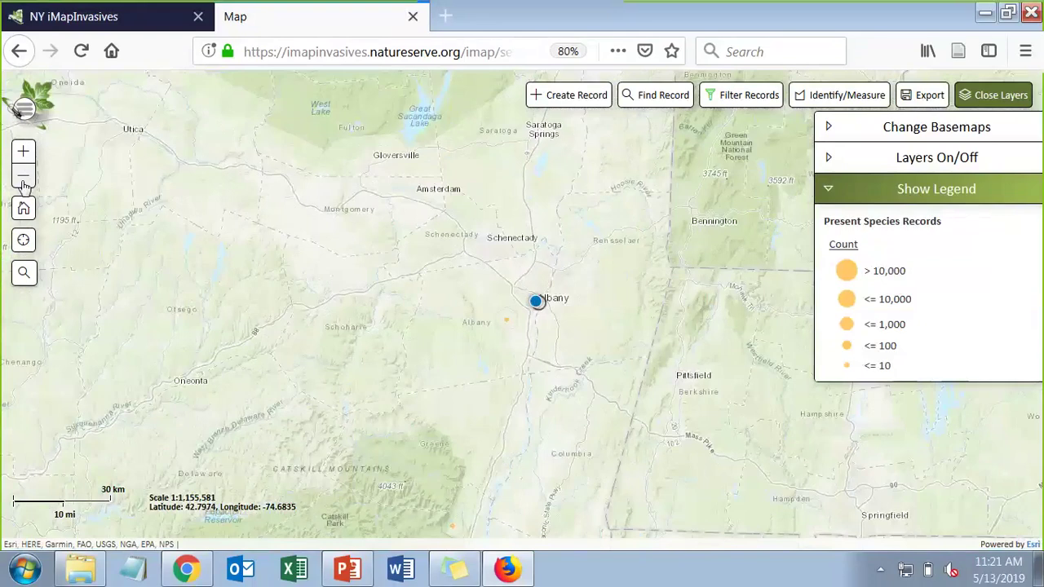
click(23, 180)
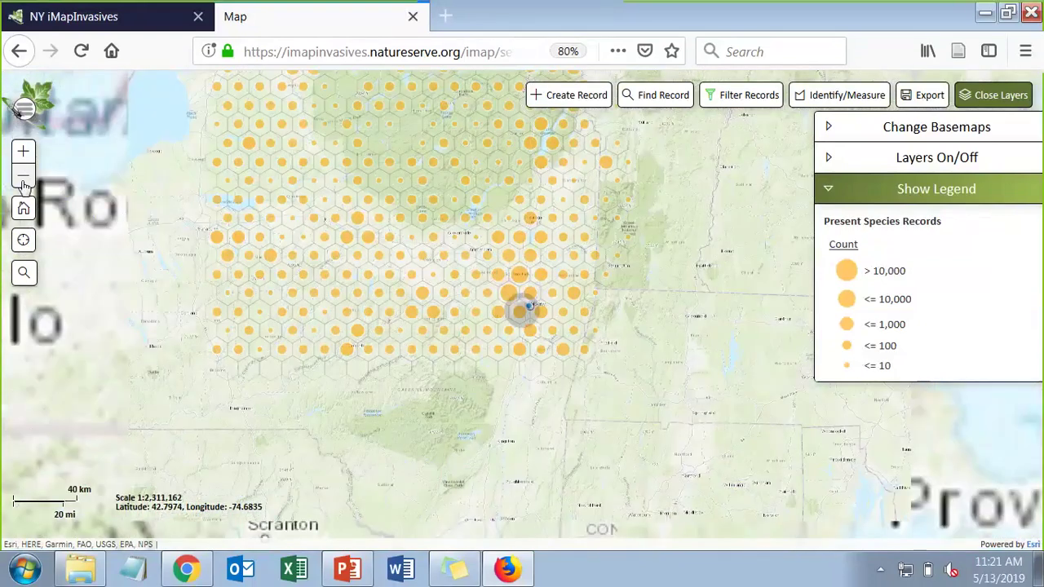
drag(291, 394, 435, 280)
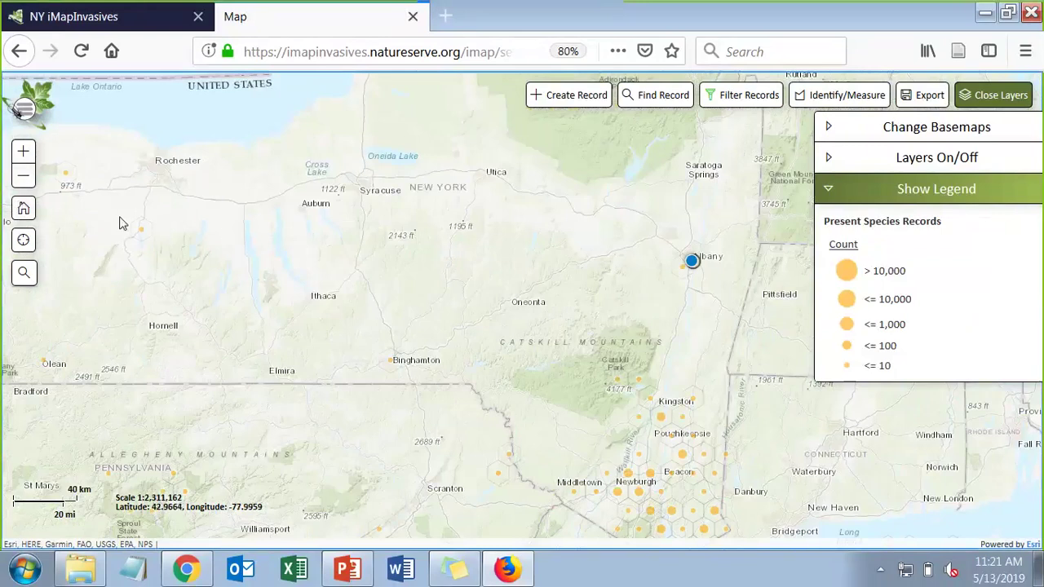
click(23, 176)
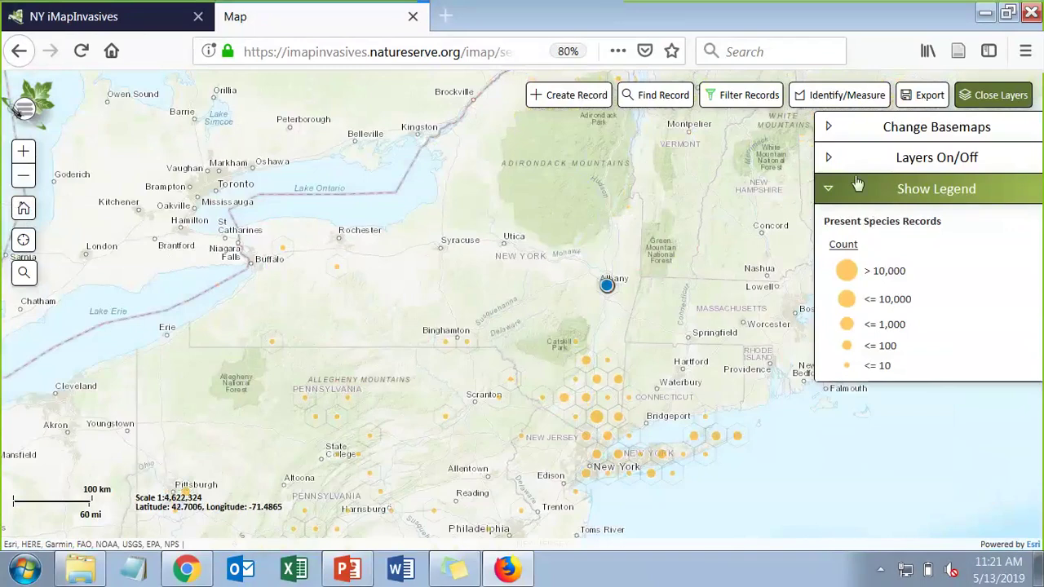
Make the species records layer fully opaque and zoom to the Broadway cluster near Esopus at 1:9,028.
click(837, 158)
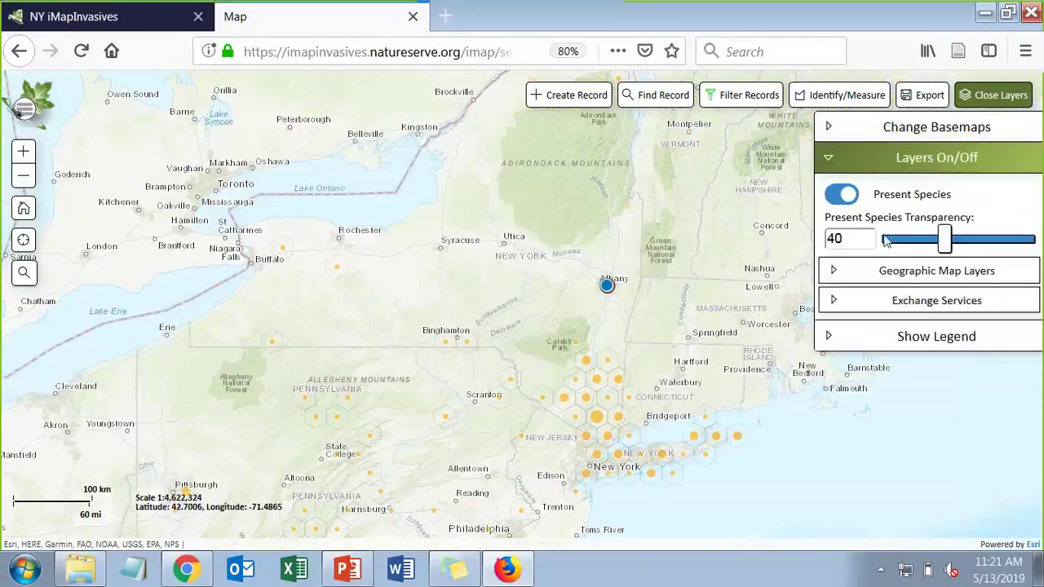
drag(945, 244, 888, 242)
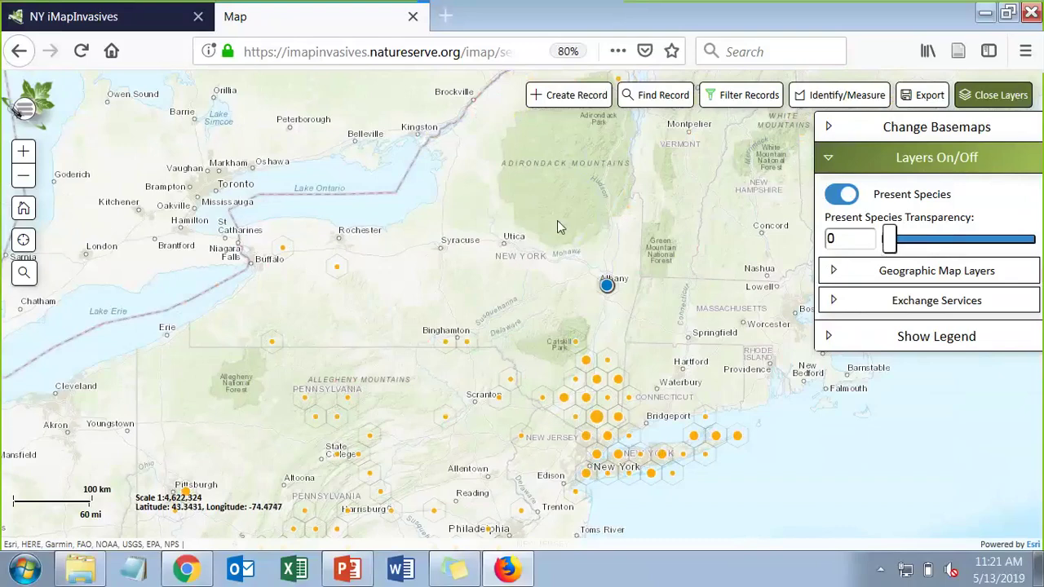
drag(558, 222, 566, 271)
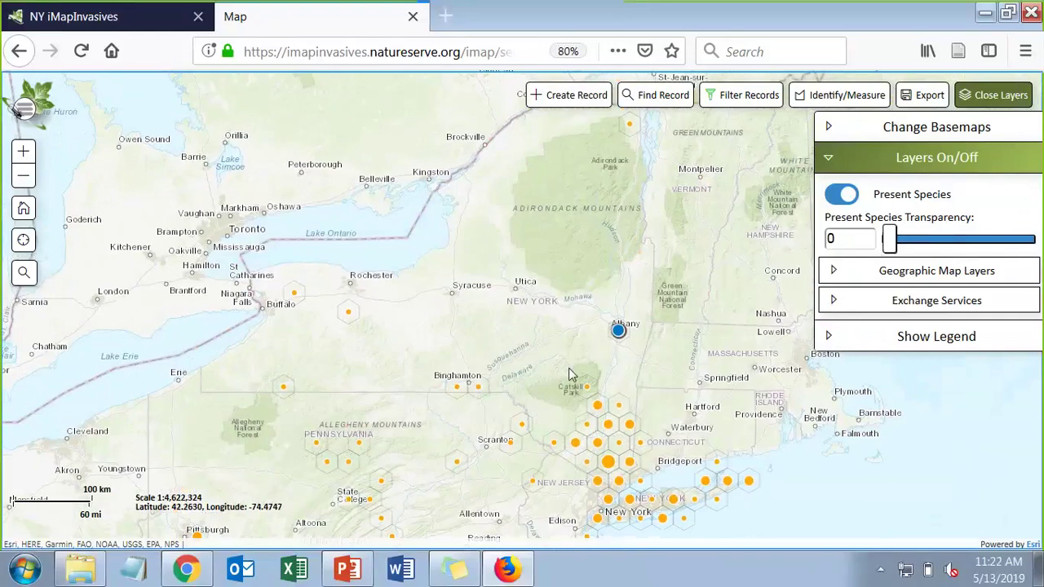
drag(573, 371, 616, 425)
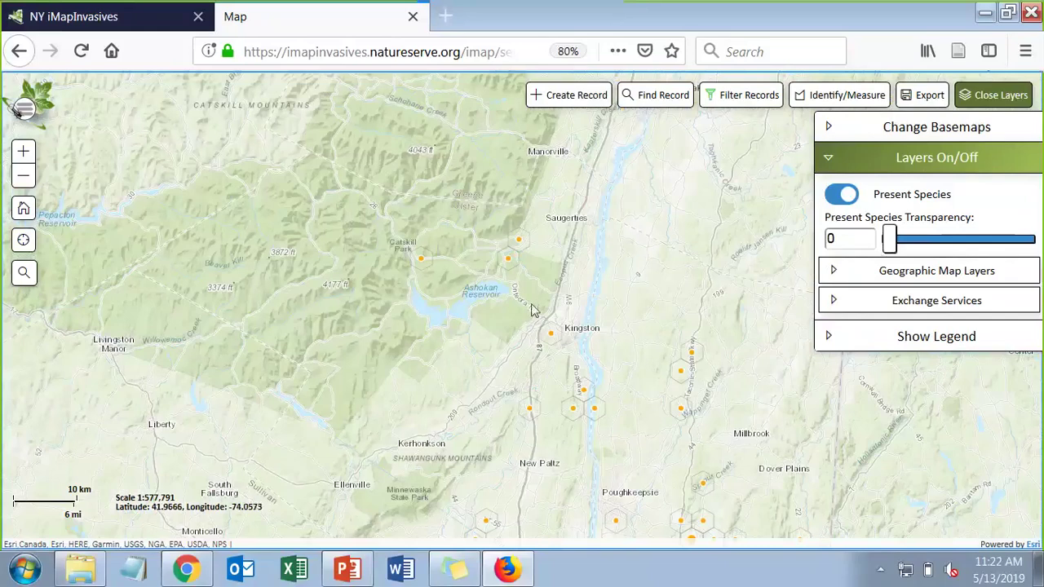
drag(537, 315, 624, 438)
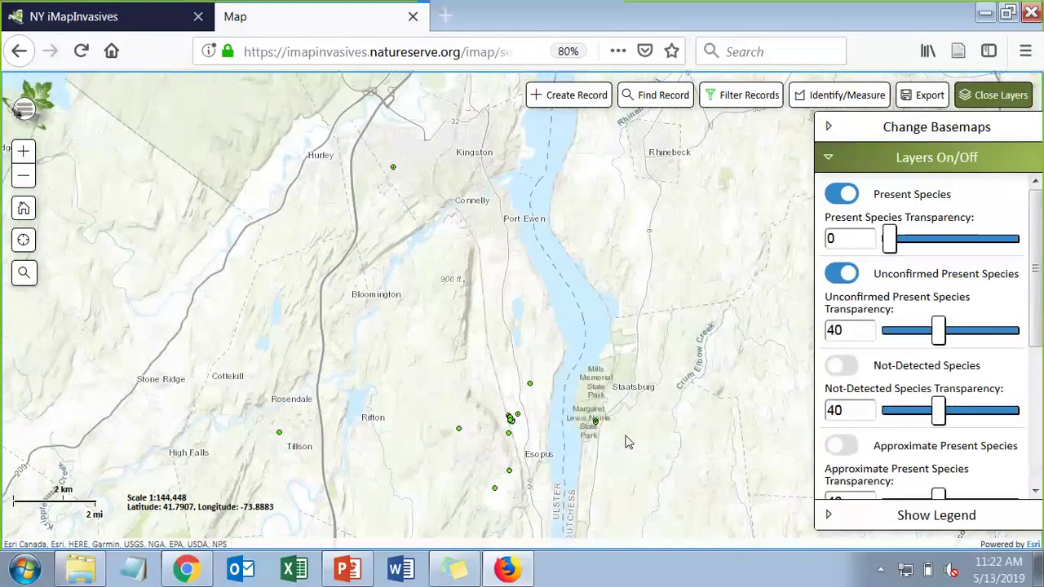
drag(491, 461, 552, 396)
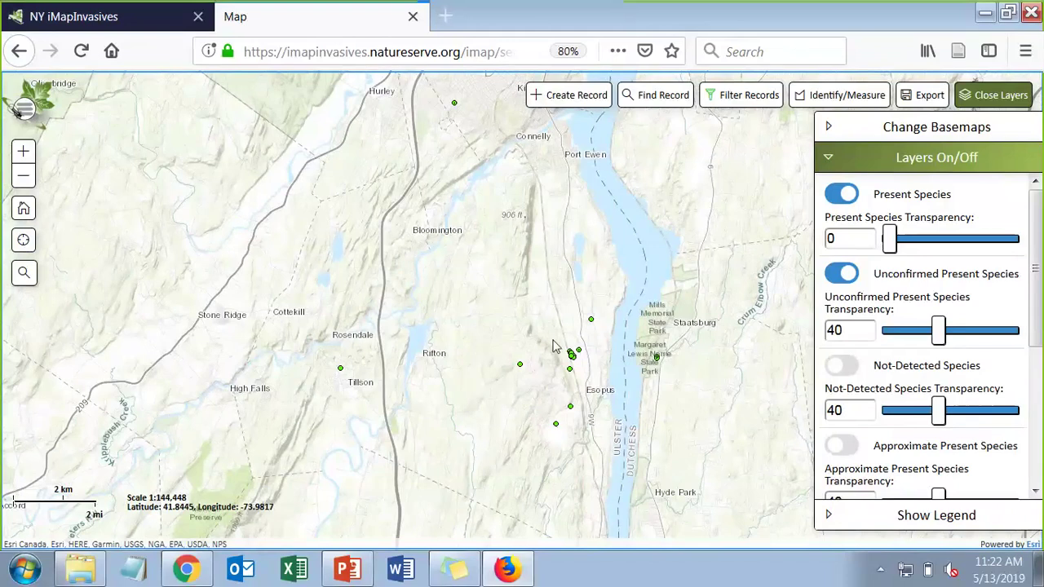
scroll(589, 372, up, 4)
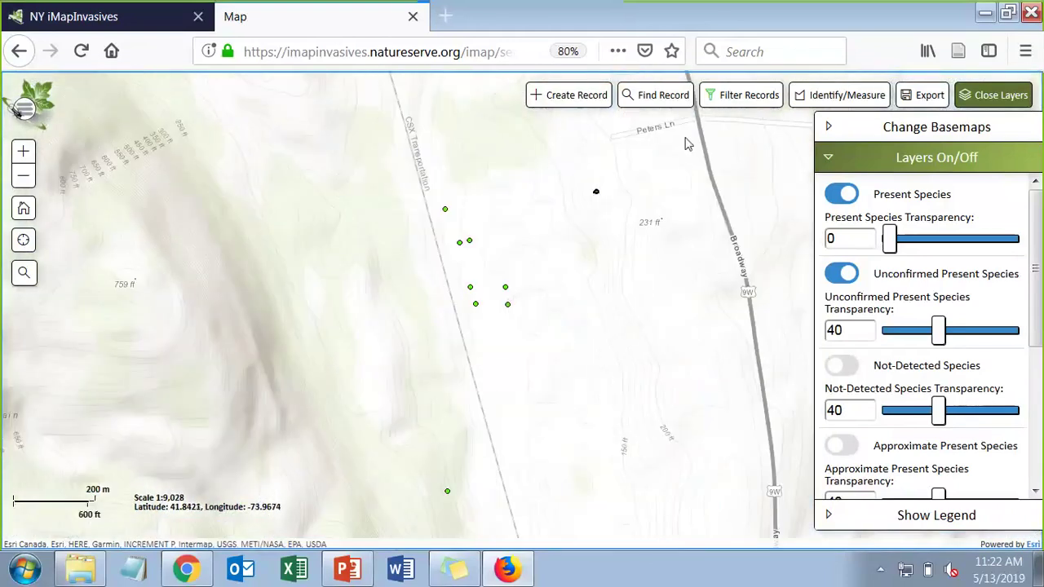
Draw an area polygon around the record cluster, measuring 0.0452 square miles.
click(832, 98)
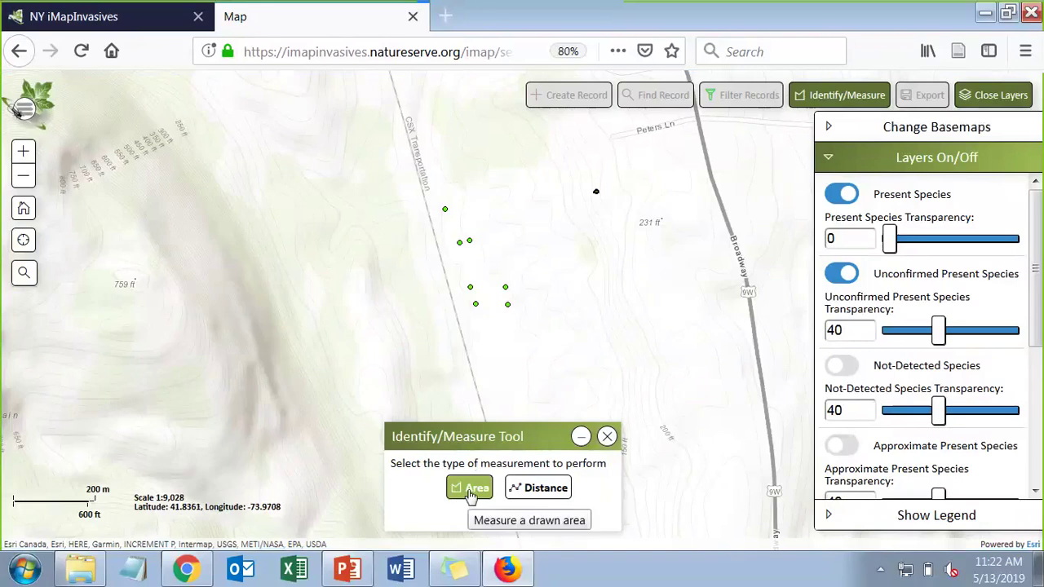
click(471, 492)
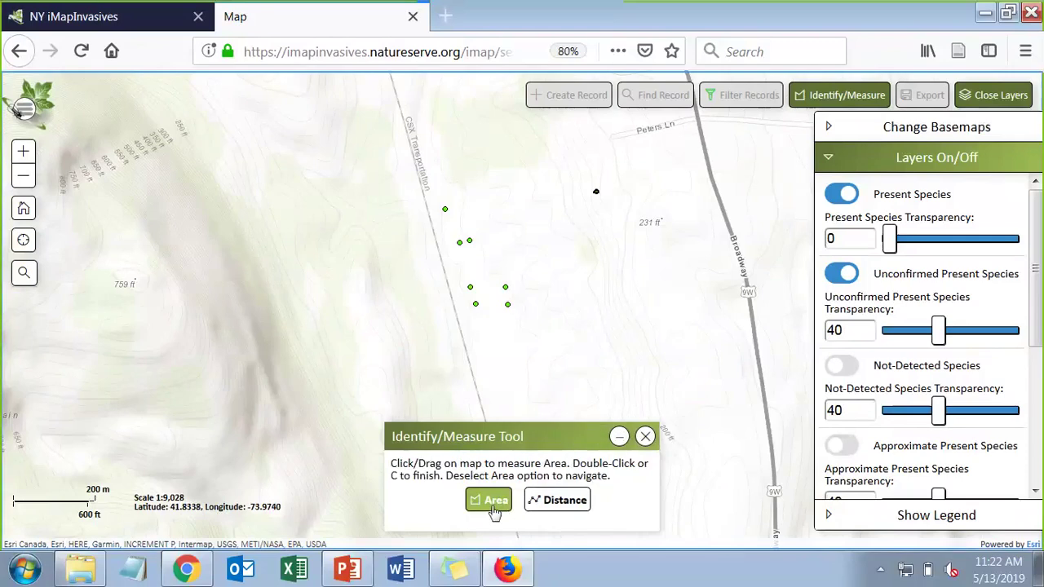
click(397, 178)
click(569, 205)
click(543, 339)
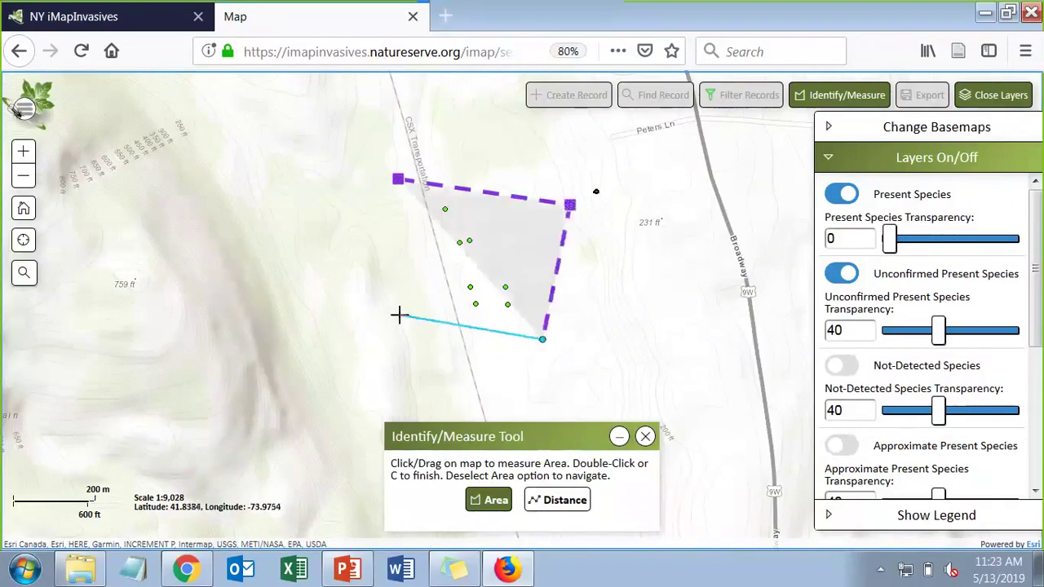
double_click(399, 318)
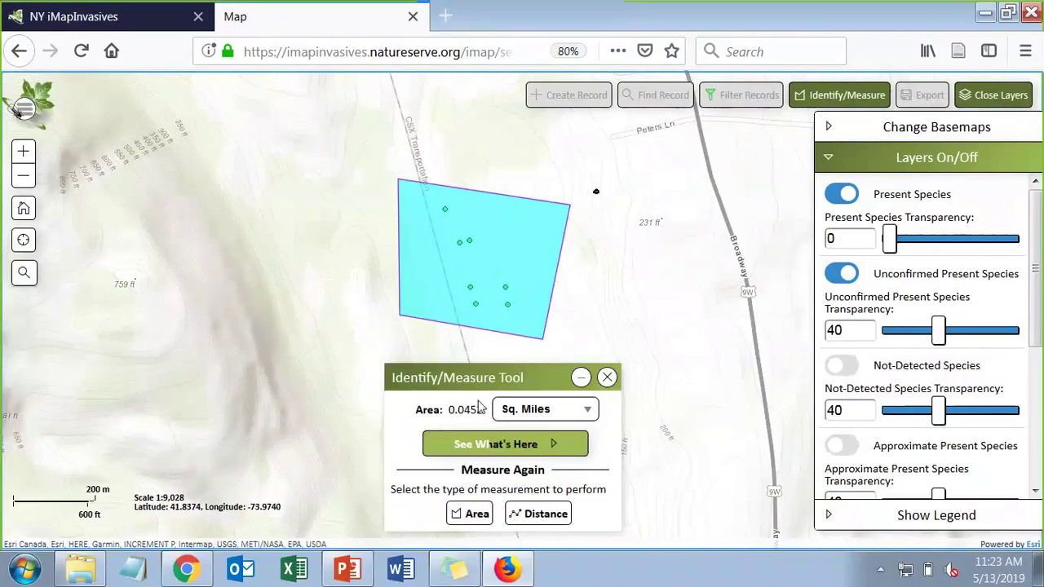
List the 7 records inside the measured area and open Presence Record 495615's details.
click(483, 457)
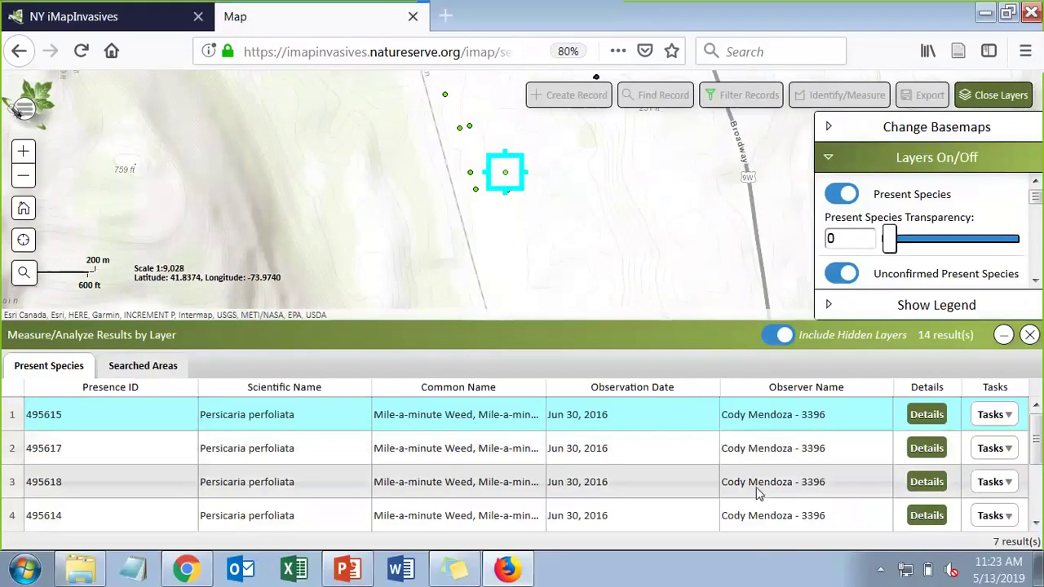
click(1037, 523)
click(1037, 522)
click(1037, 523)
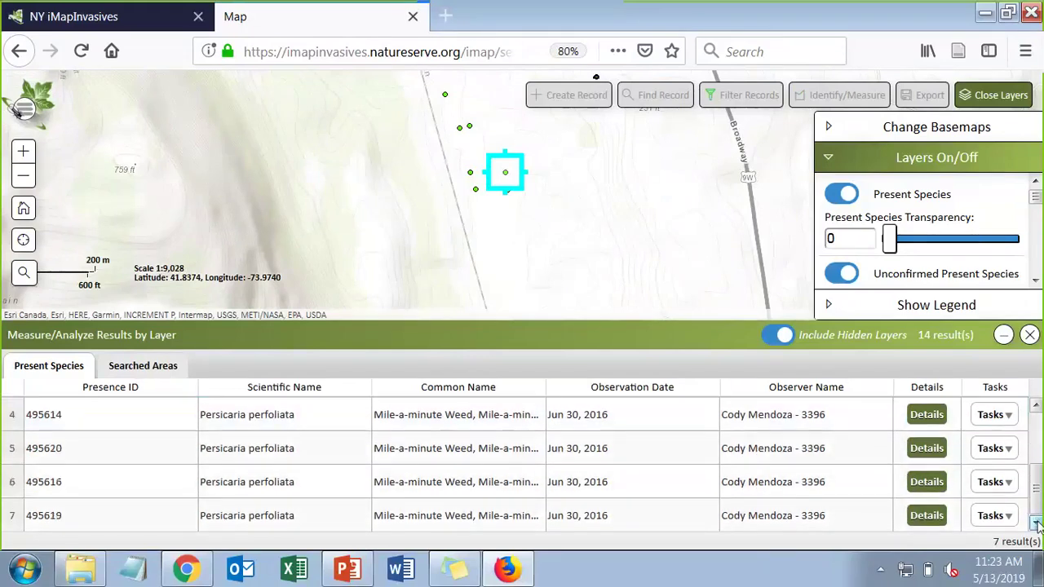
scroll(1037, 505, up, 3)
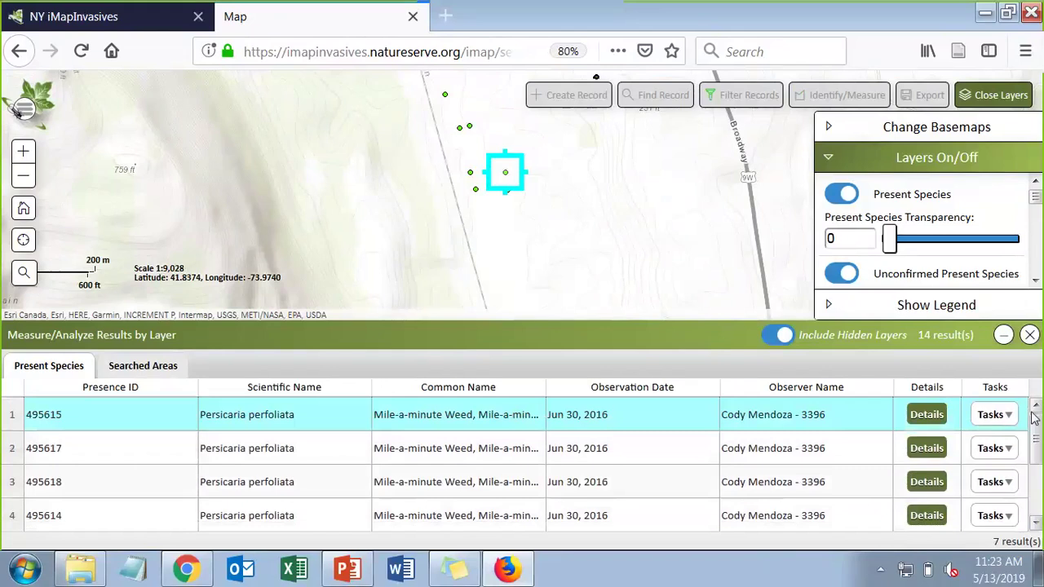
click(926, 414)
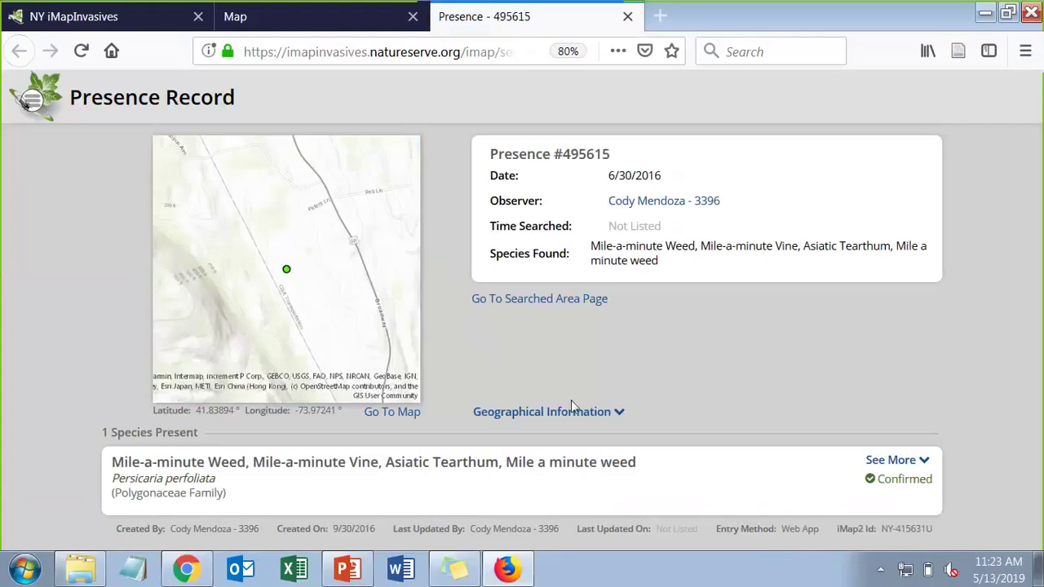
Expand the record's species details, then return to the Map tab.
click(877, 469)
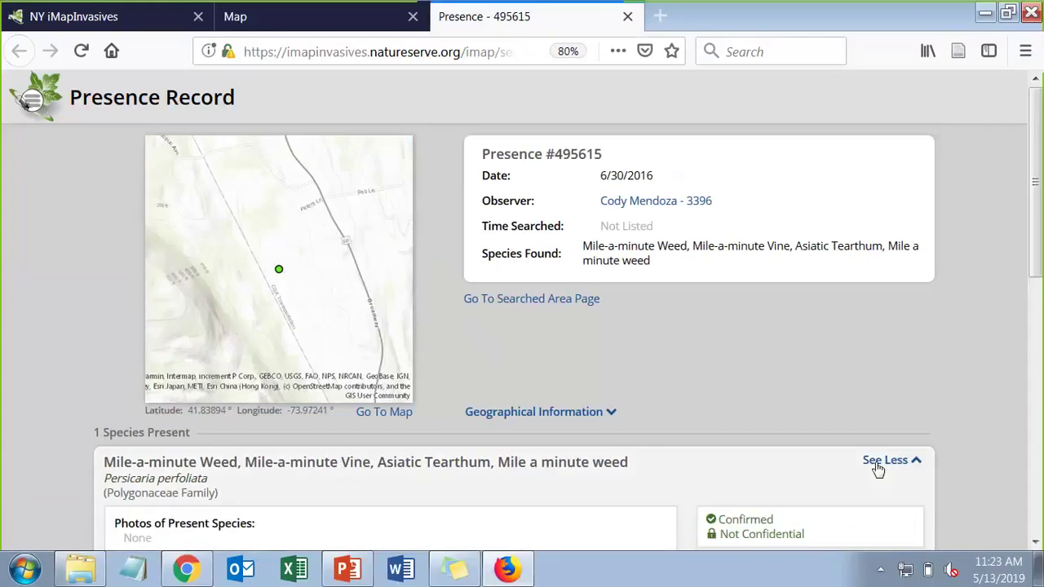
click(311, 19)
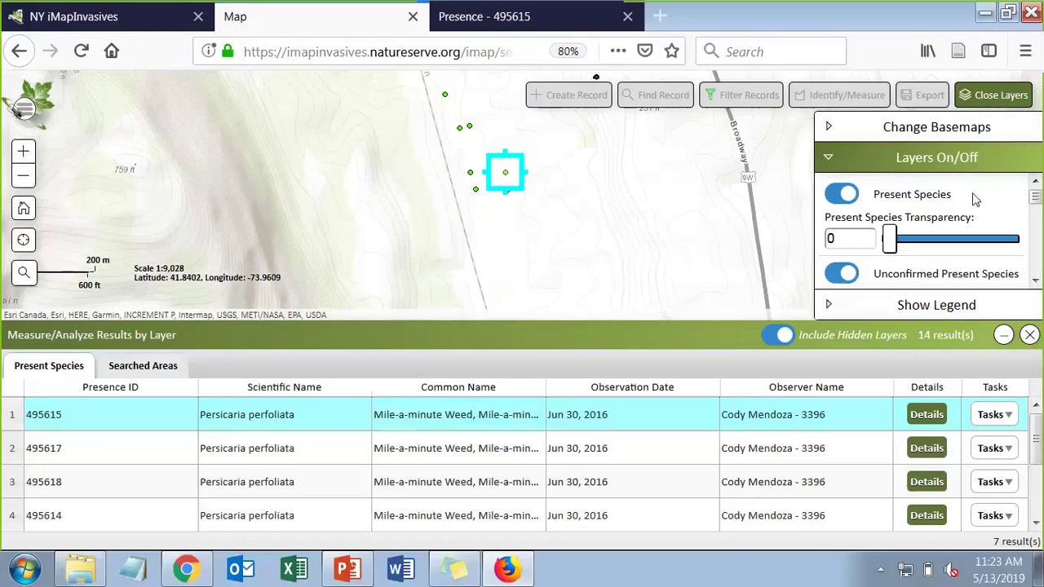
Close the area results table and the Identify/Measure Tool, clearing the polygon.
click(1029, 335)
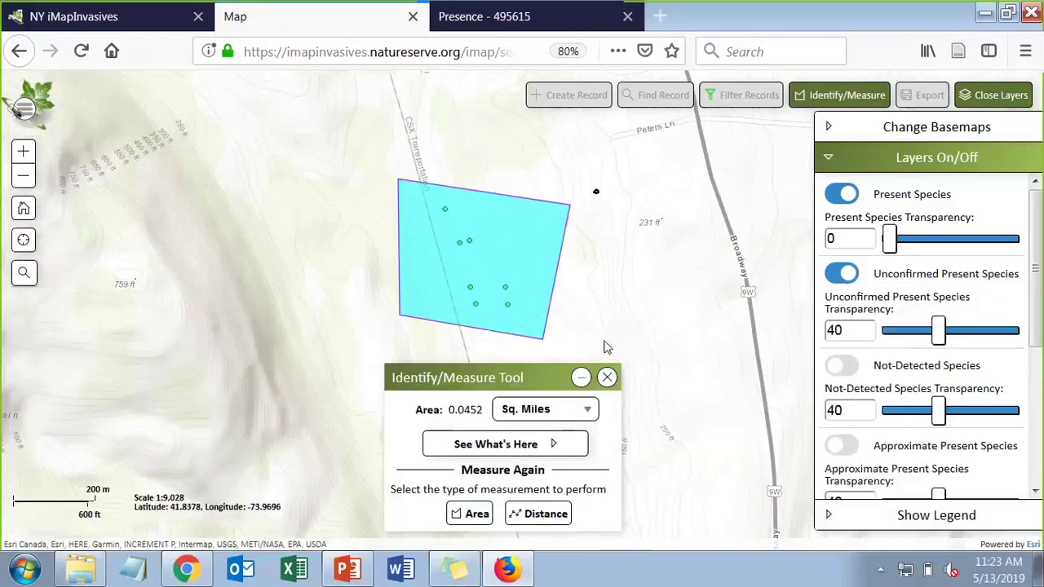
click(606, 377)
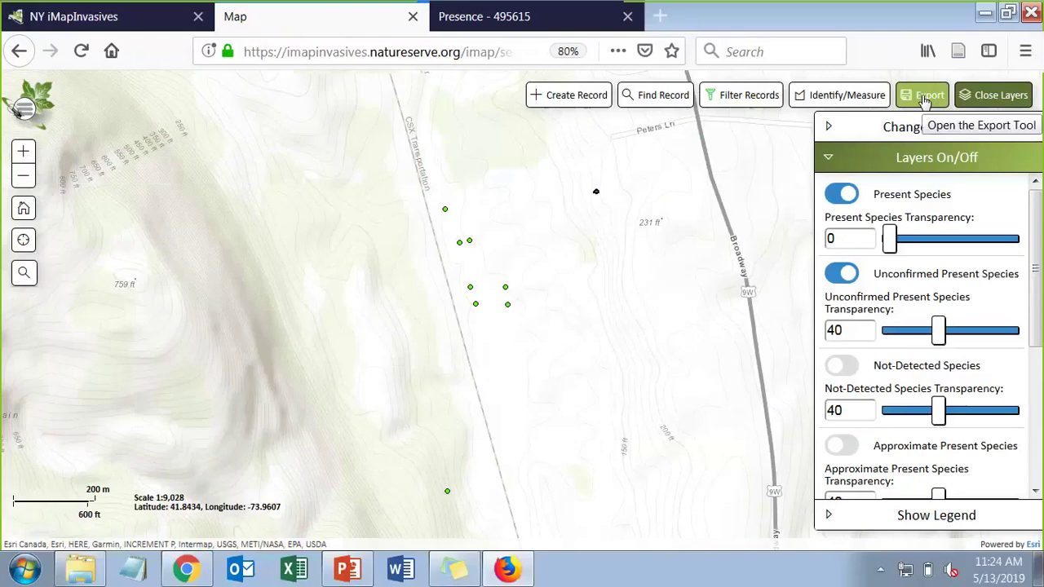
View and dismiss the Export Spatial Data options, then hide the layers panel.
click(923, 97)
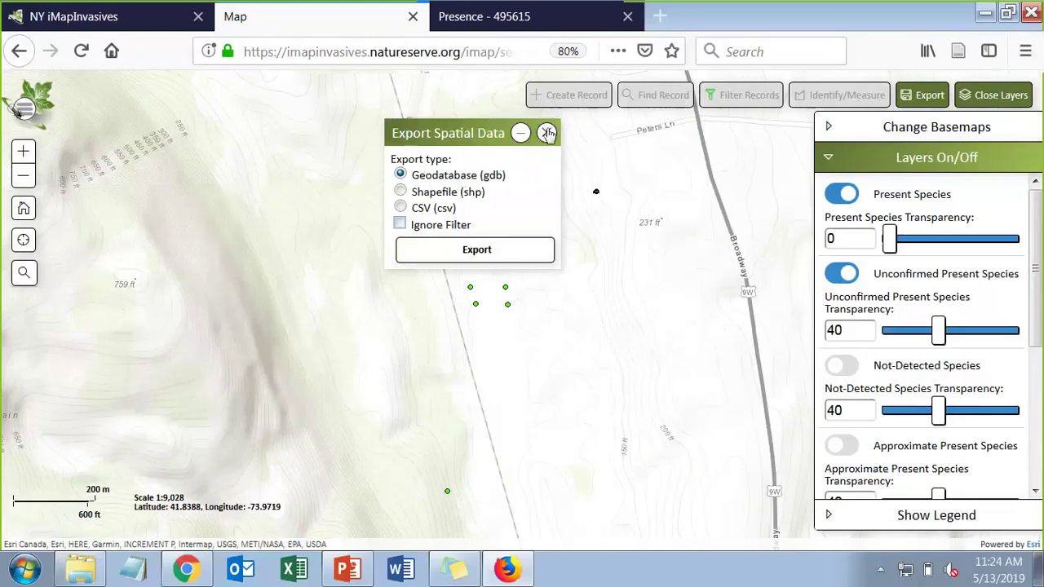
click(546, 133)
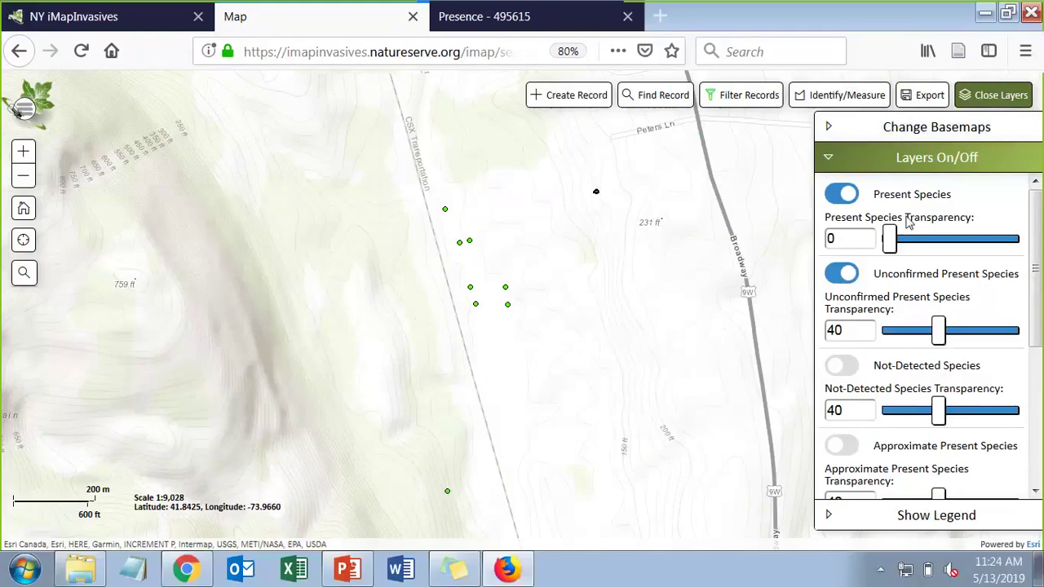
click(991, 95)
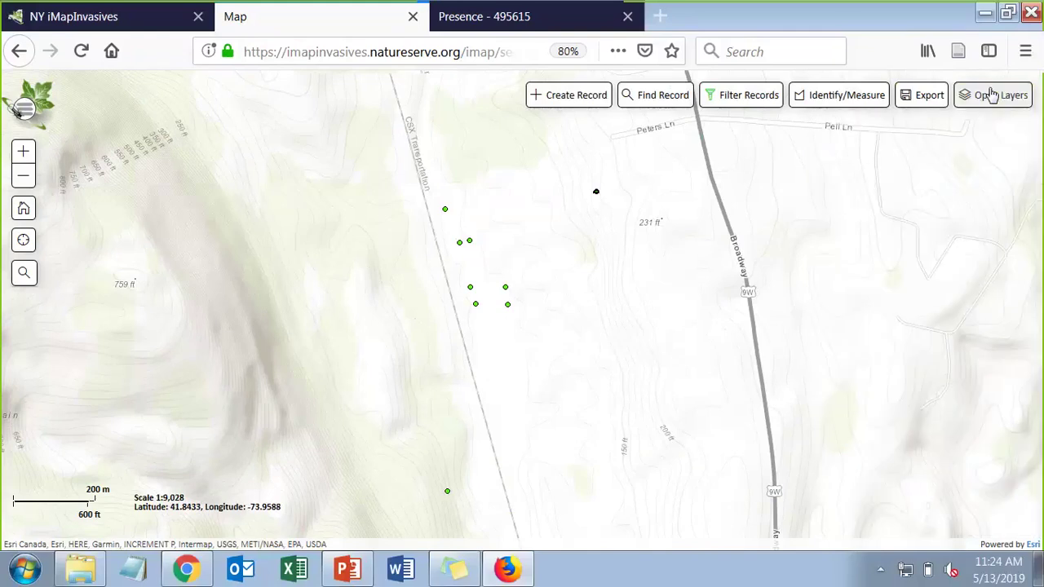
Reopen the layers panel and switch the basemap from topographic to Satellite imagery.
click(990, 94)
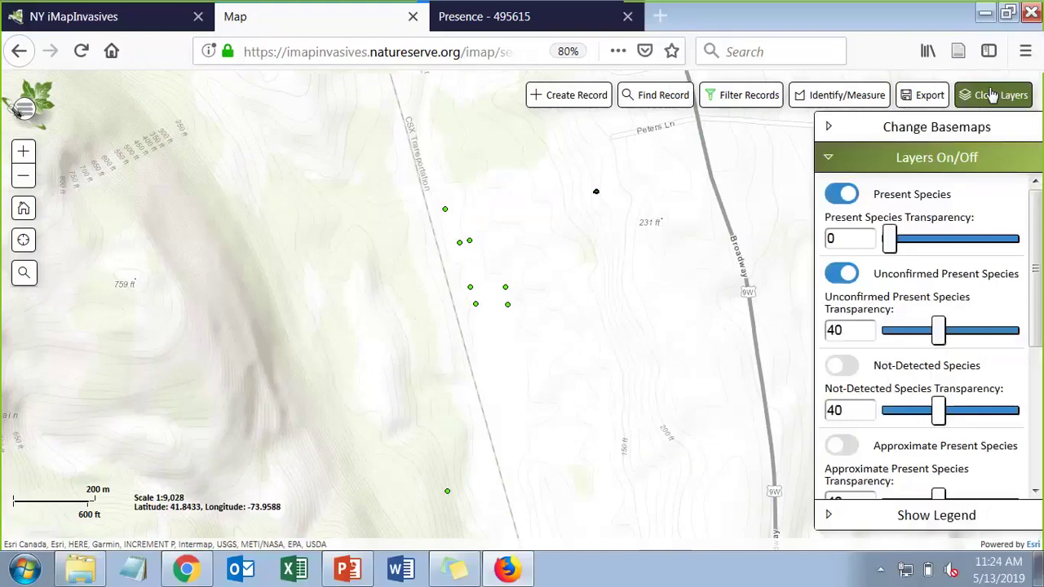
click(907, 134)
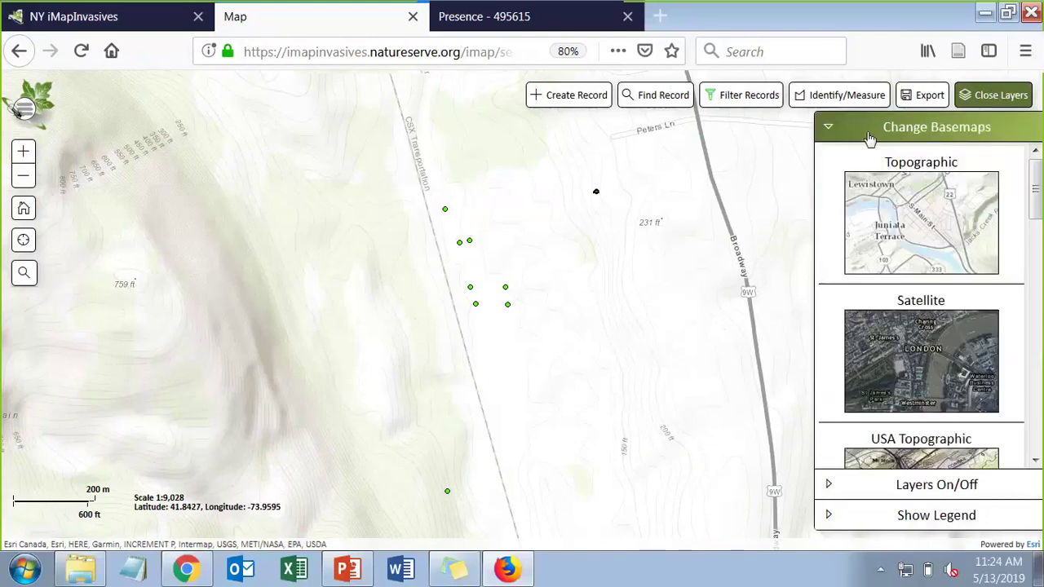
click(902, 371)
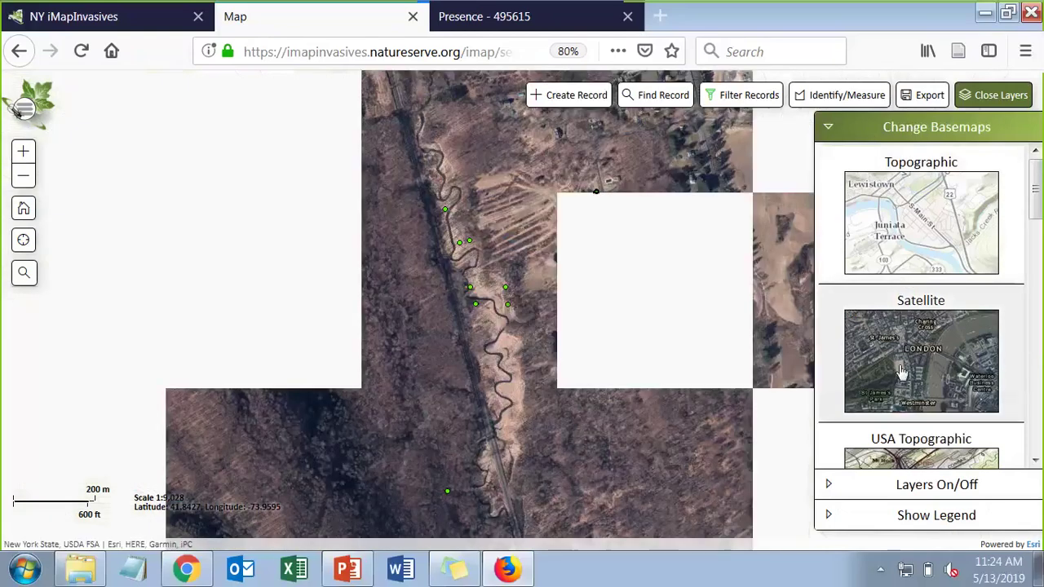
click(829, 128)
click(874, 162)
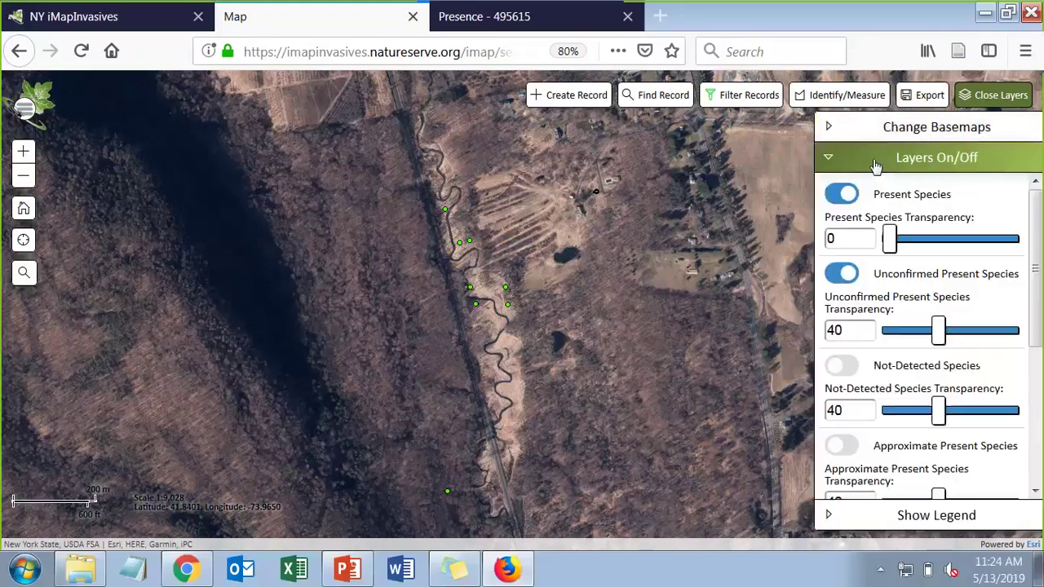
Briefly turn the Not-Detected Species layer on and back off, then collapse Layers On/Off.
scroll(895, 322, down, 2)
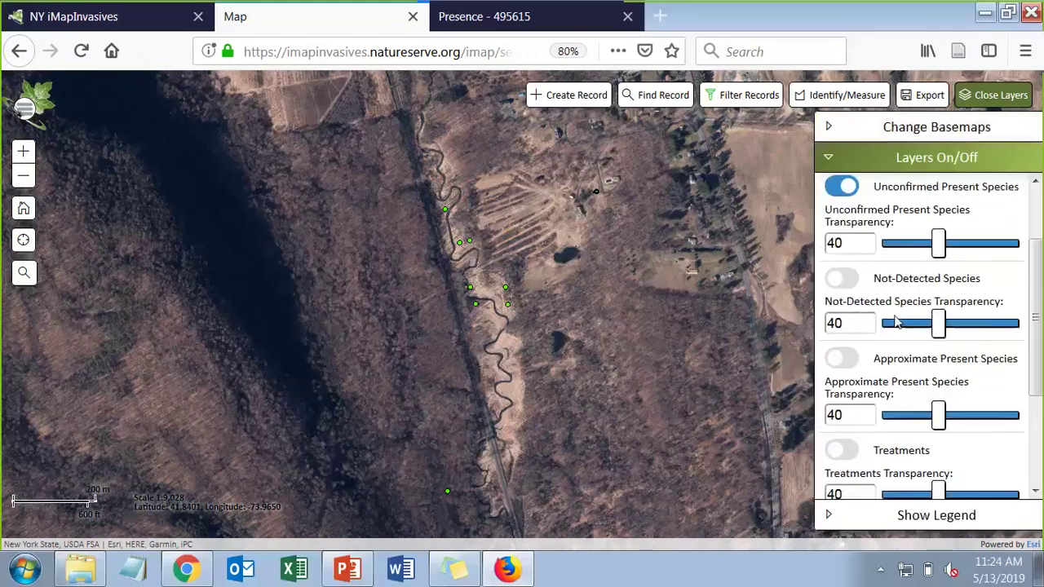
scroll(896, 322, up, 1)
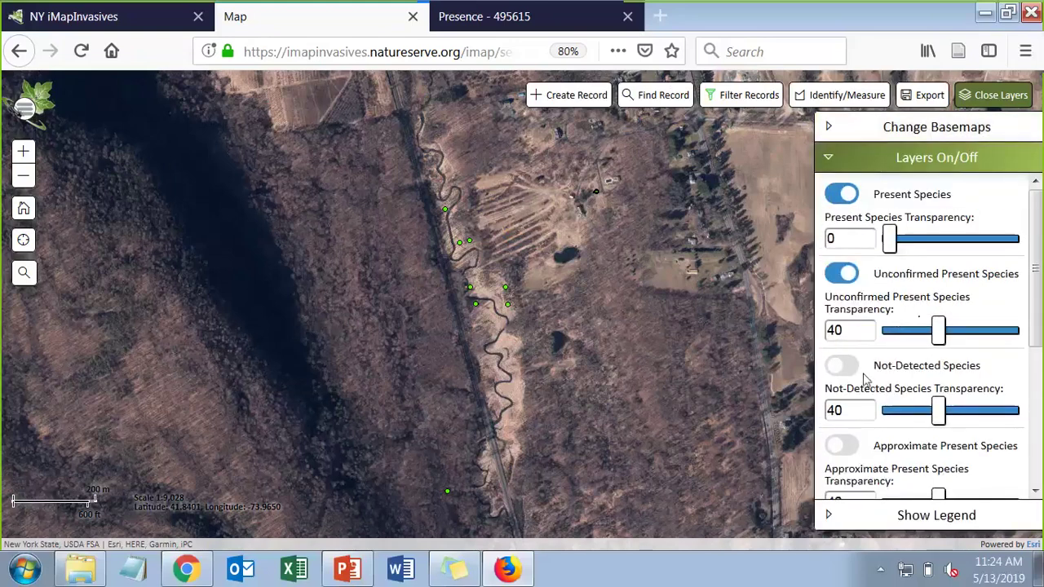
click(848, 368)
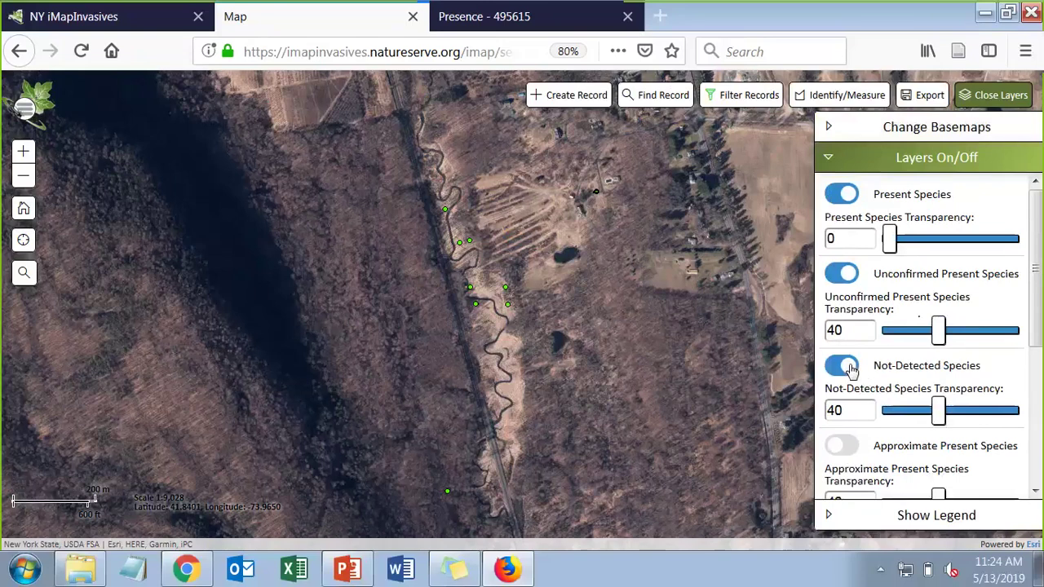
click(836, 370)
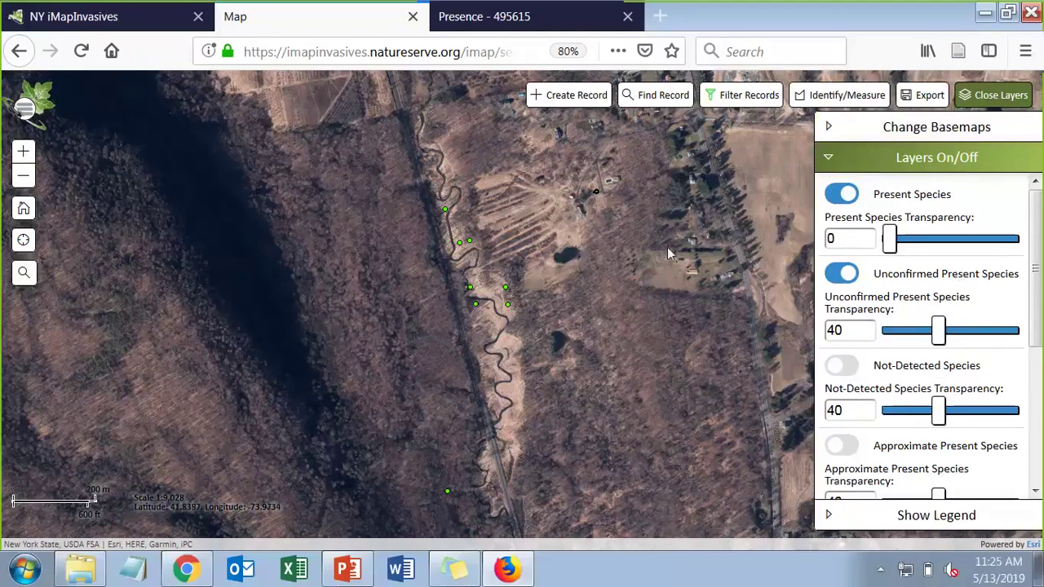
click(829, 161)
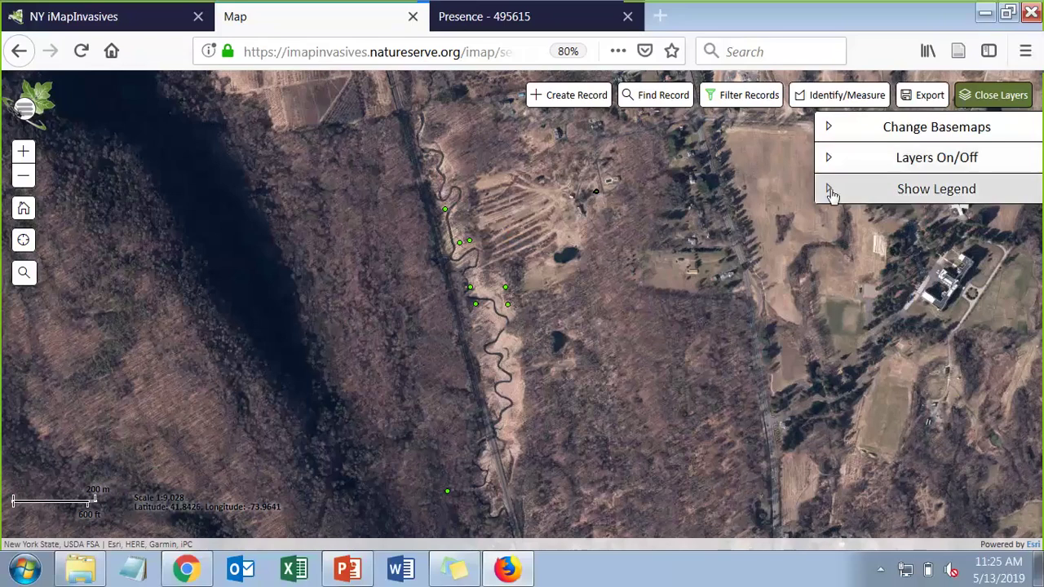
Display the map legend: green for Confirmed, pink for Unconfirmed Present Species.
click(828, 191)
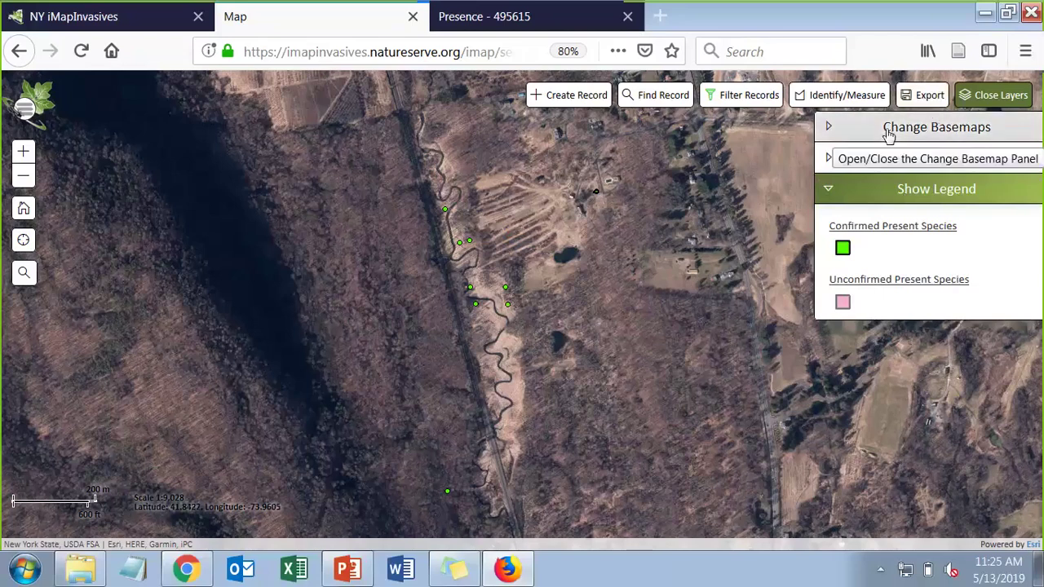
Create a new Single Presence record, reaching the Draw Searched Area step.
click(574, 102)
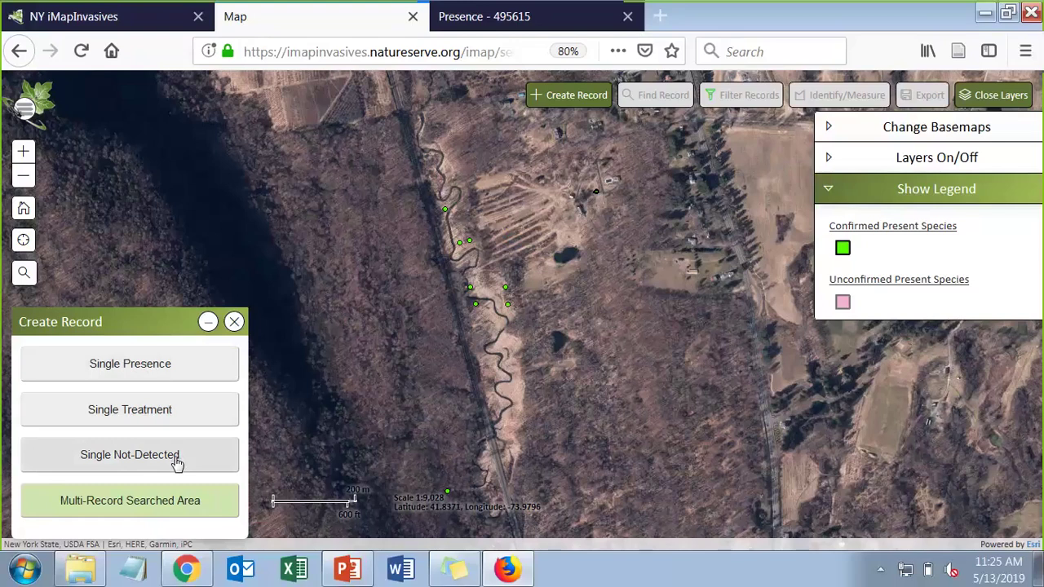
click(165, 368)
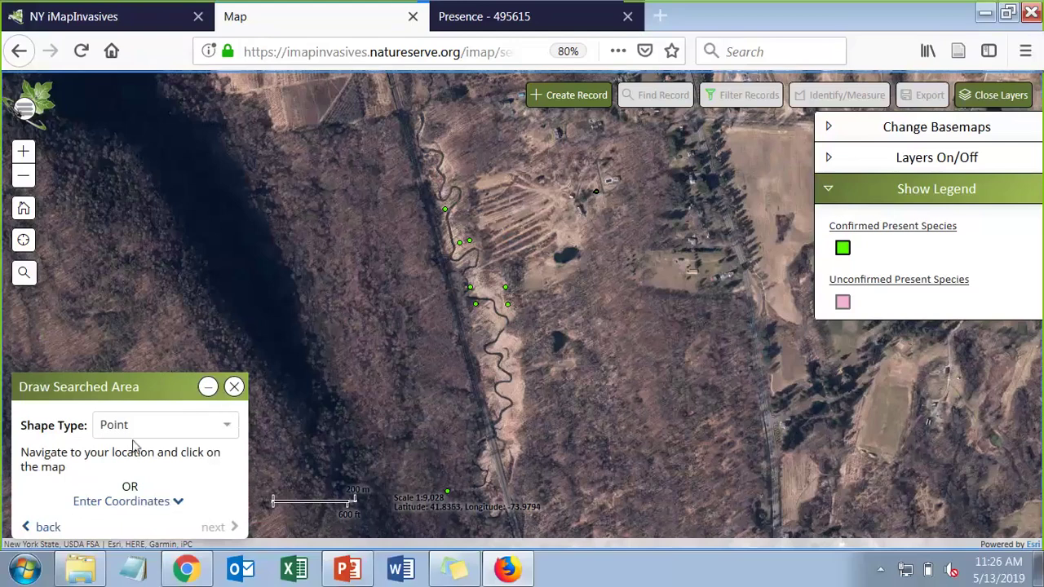
Keep Point shape type, zoom out to Albany, and place a point at Erastus Corning Riverfront Preserve.
click(229, 428)
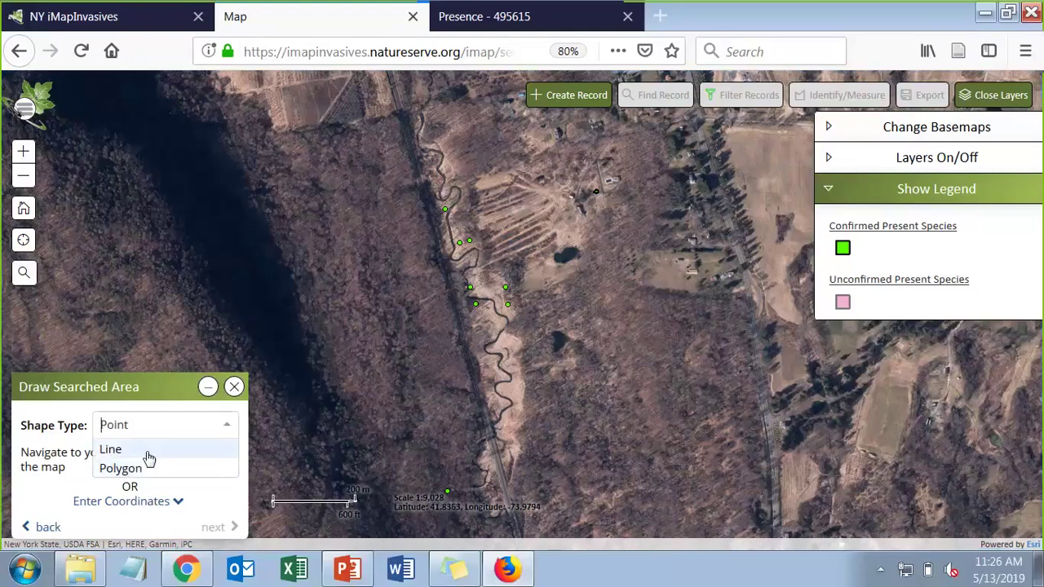
click(23, 241)
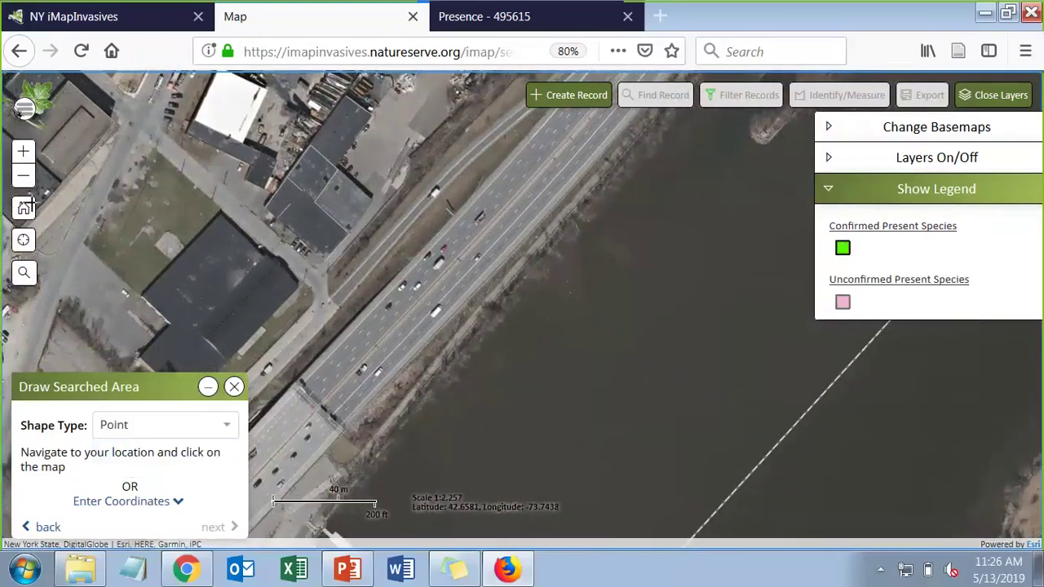
click(23, 178)
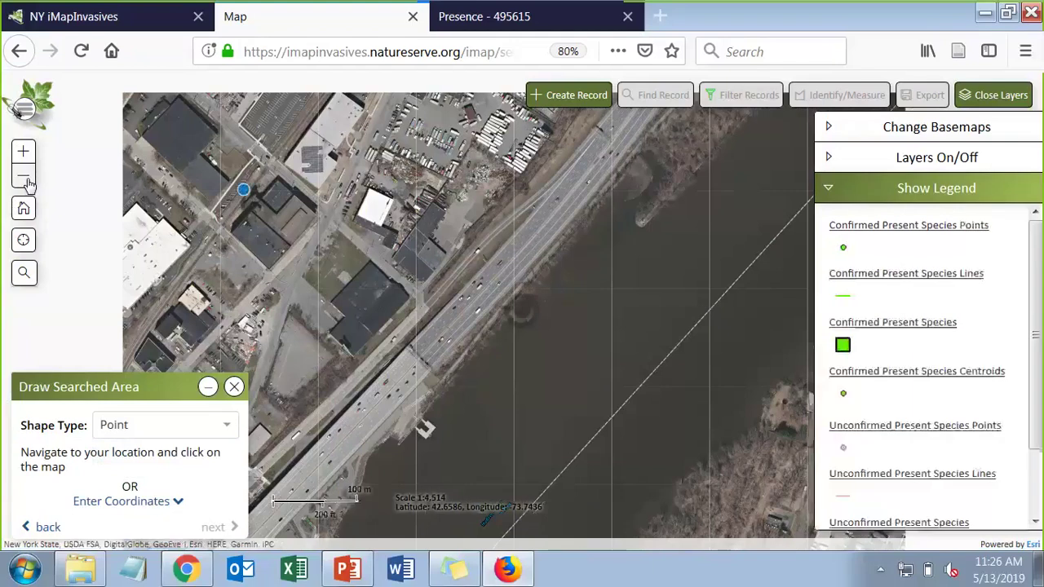
click(23, 178)
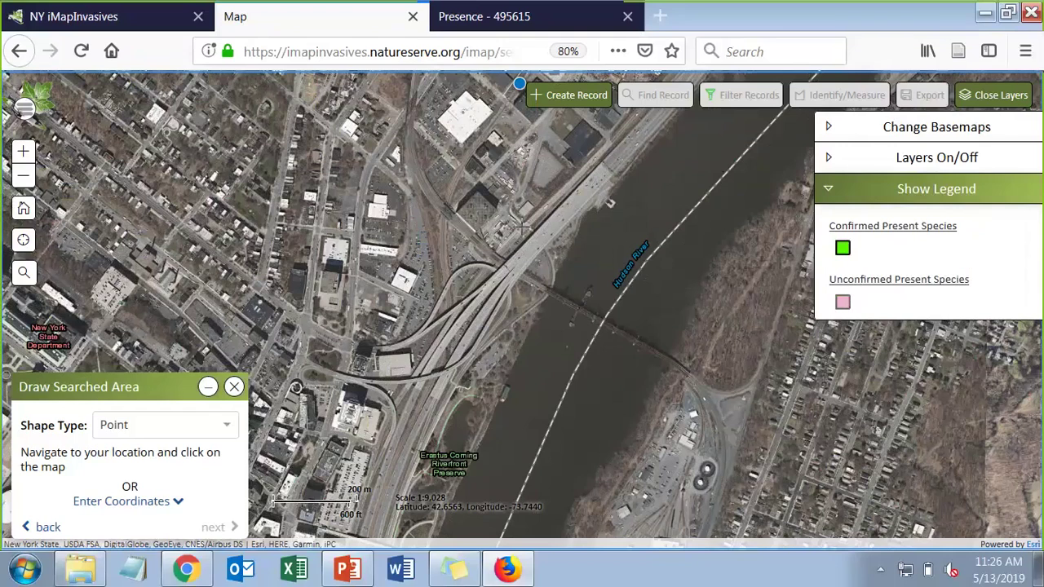
drag(522, 226, 561, 113)
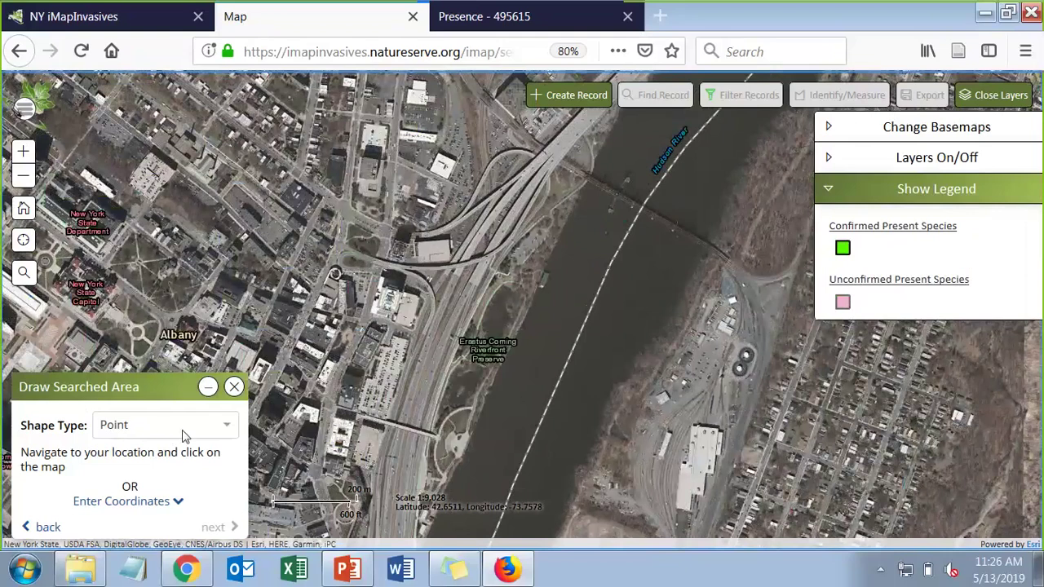
click(137, 428)
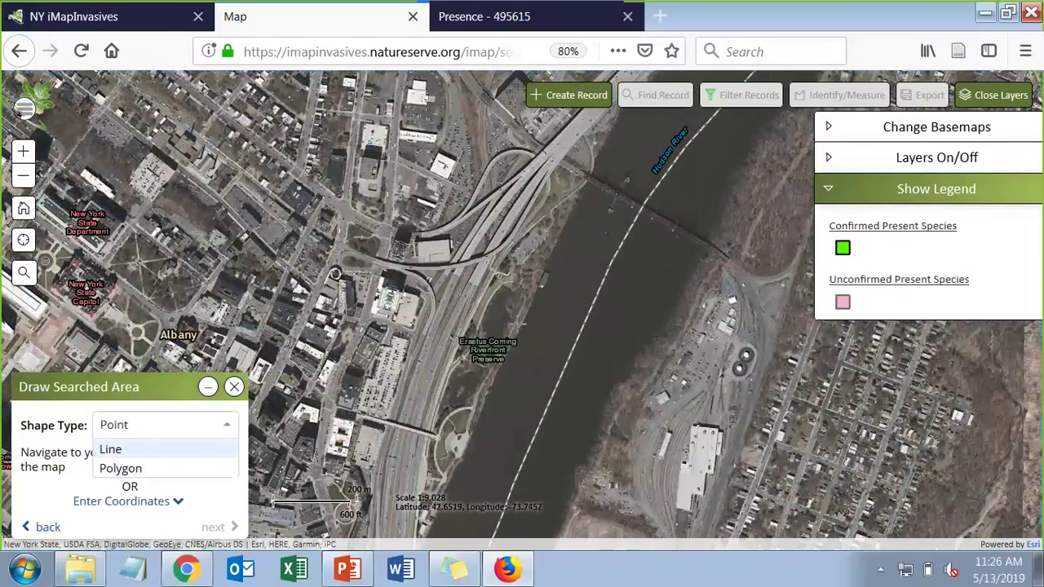
click(516, 326)
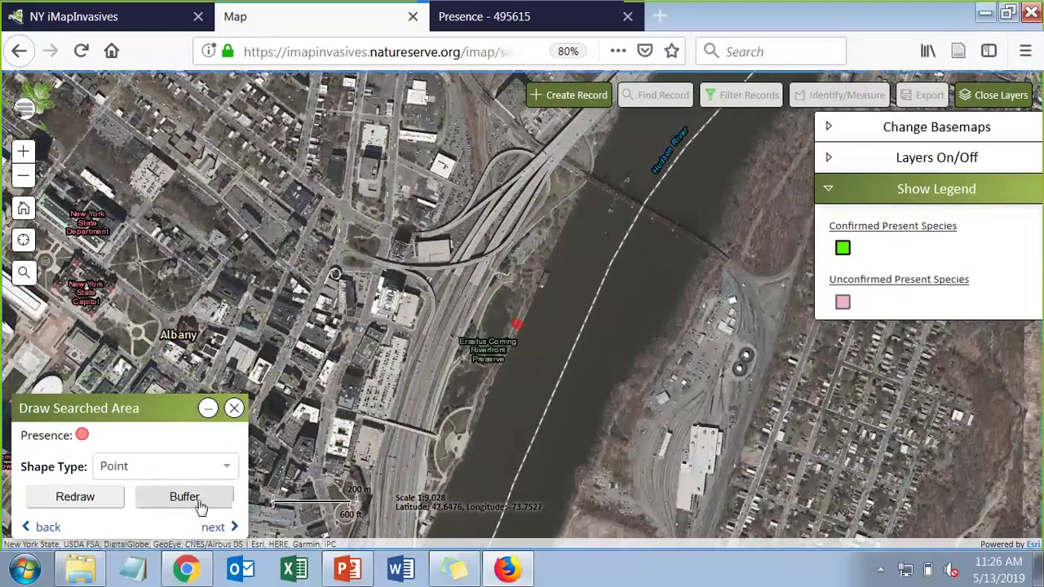
Check the point's Buffer and Shape Type settings, leaving them unchanged with Point.
click(171, 502)
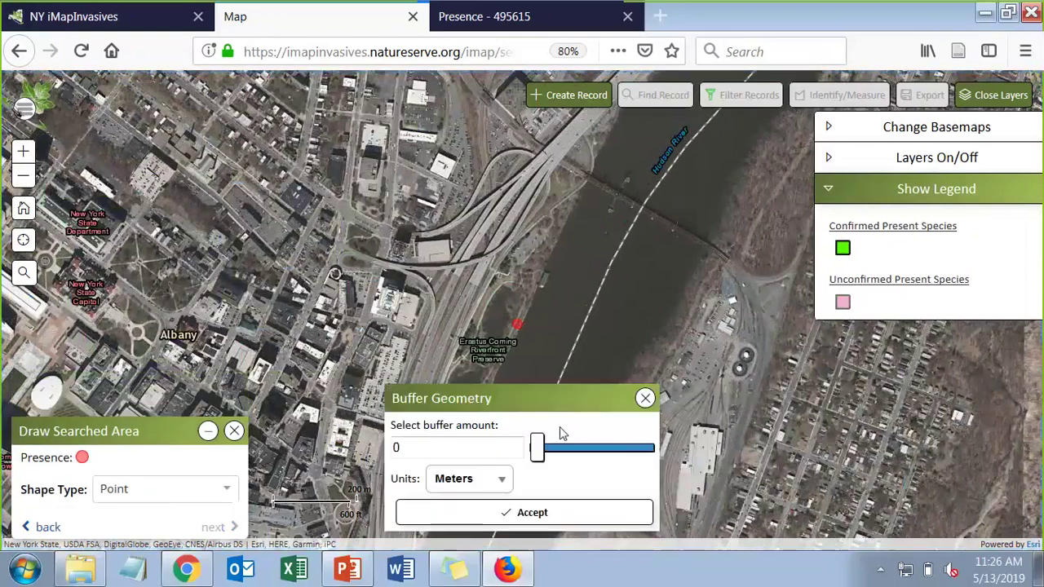
click(644, 397)
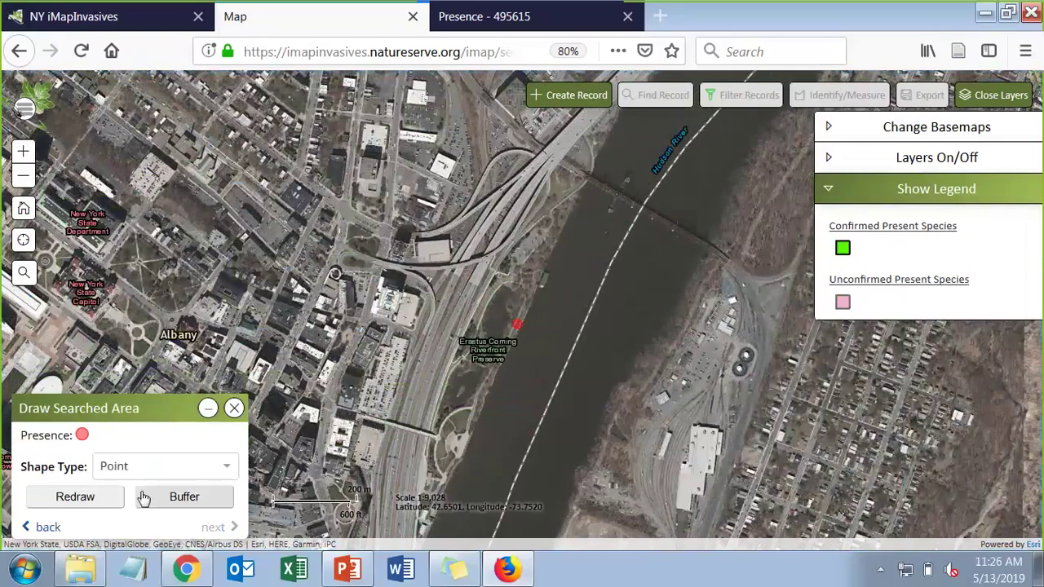
click(174, 467)
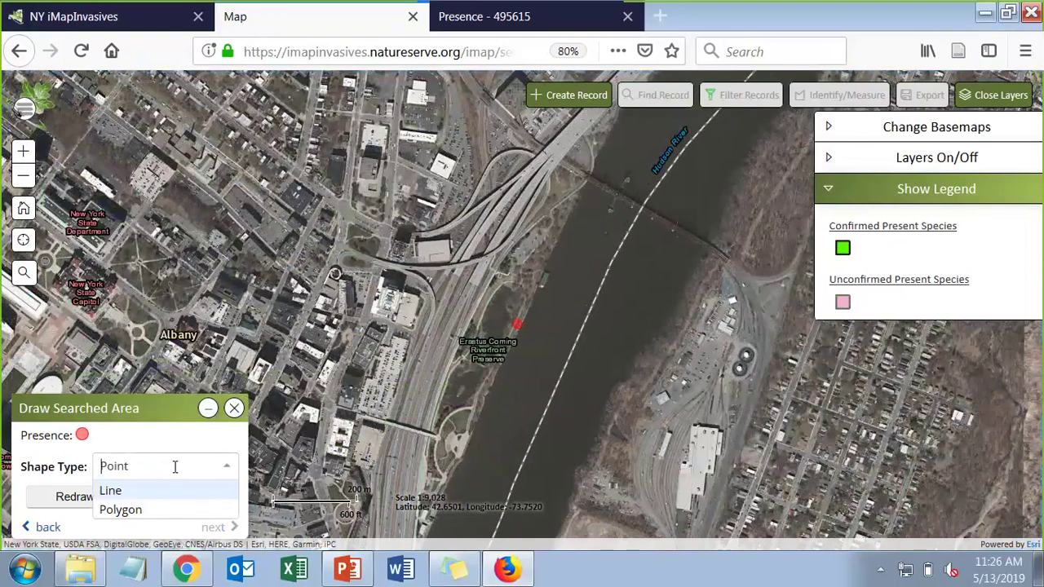
click(195, 438)
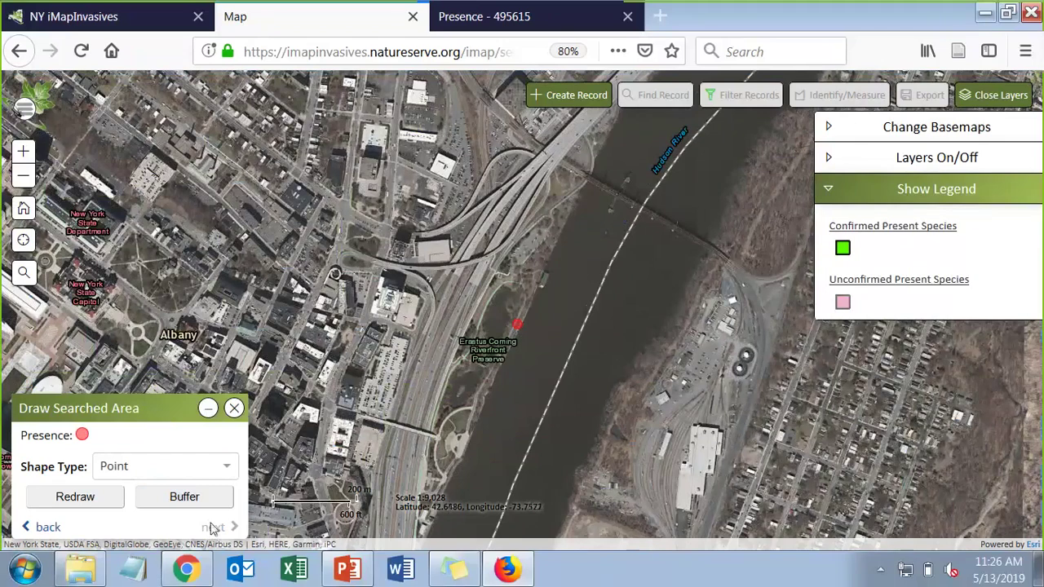
Restart the Single Presence record, re-place the riverbank point, and continue to Record Details.
click(44, 526)
click(168, 366)
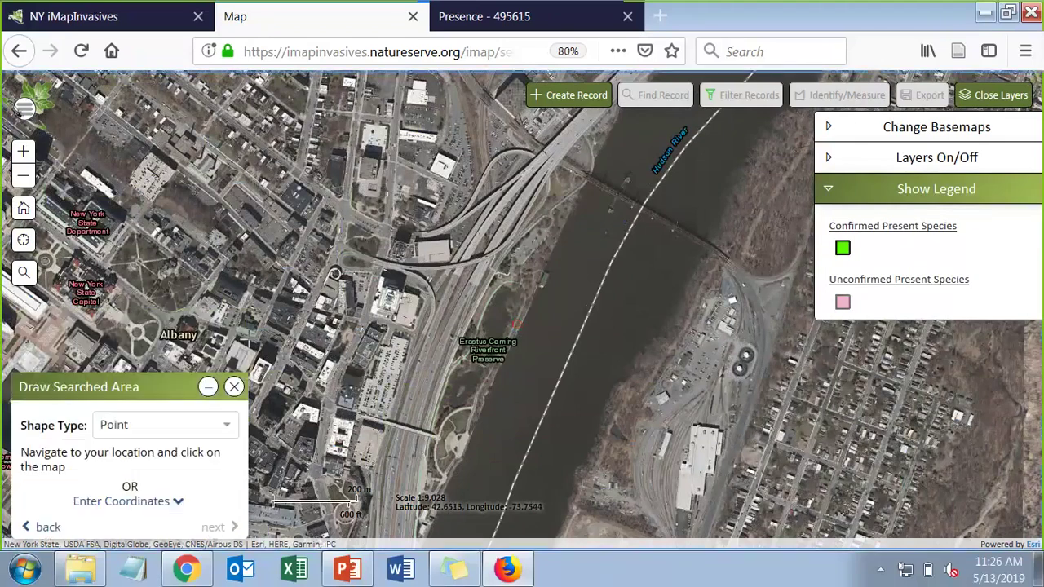
click(377, 415)
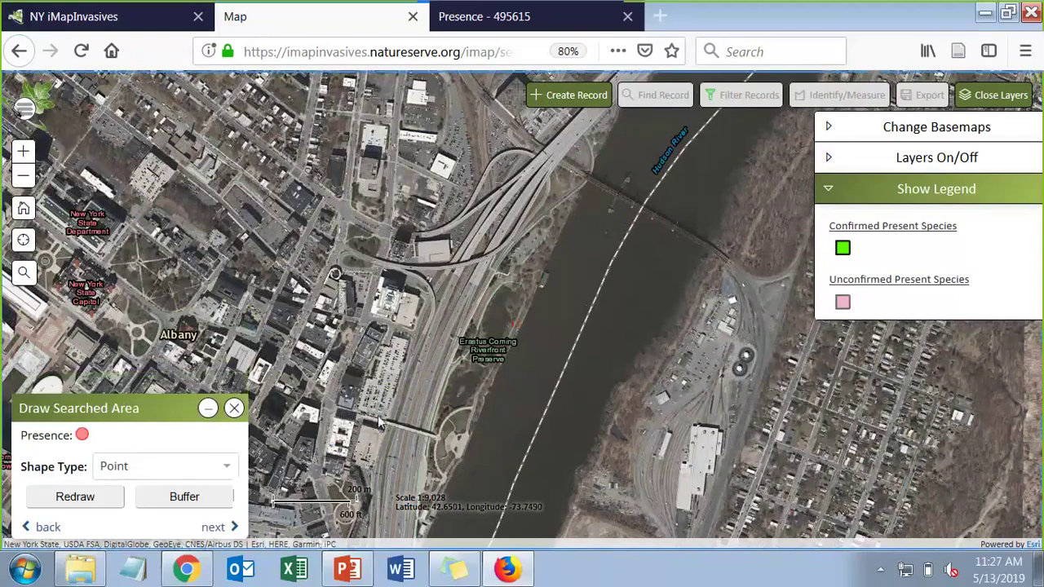
click(212, 527)
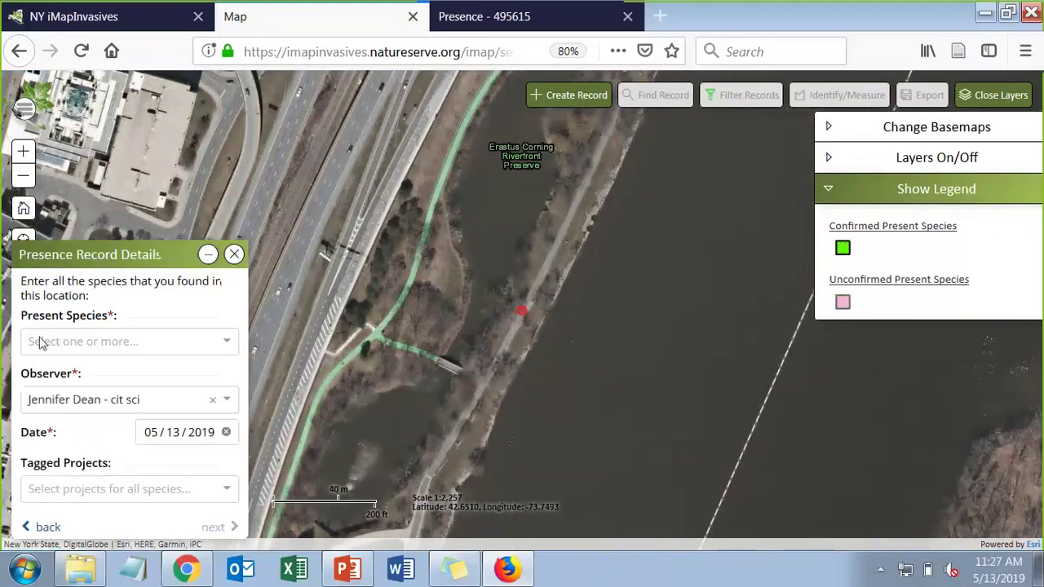
Add Black Swallow-wort ('black sw') and Brown Marmorated Stink Bug ('stink') as present species.
click(92, 346)
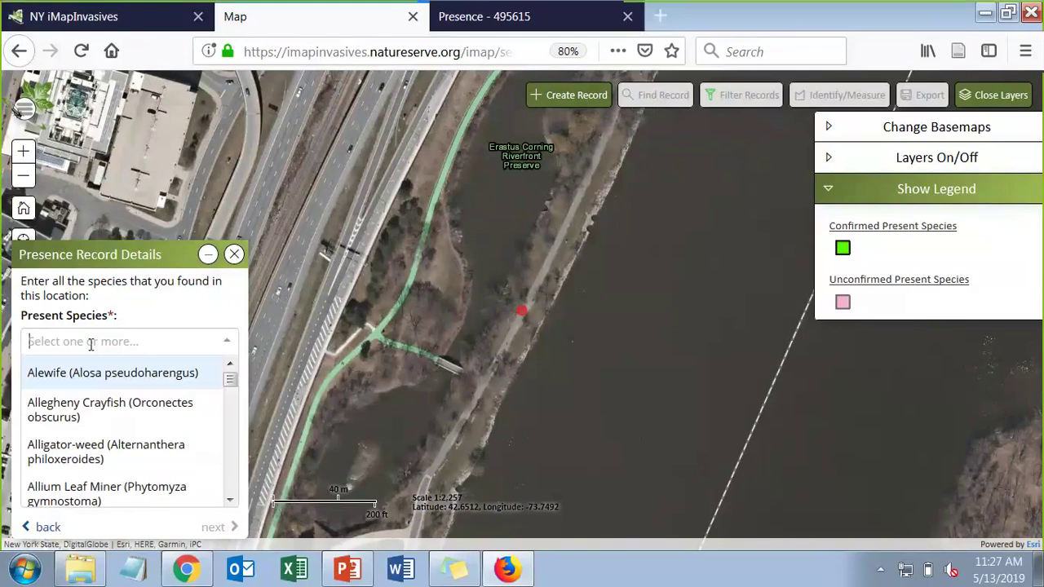
text(b)
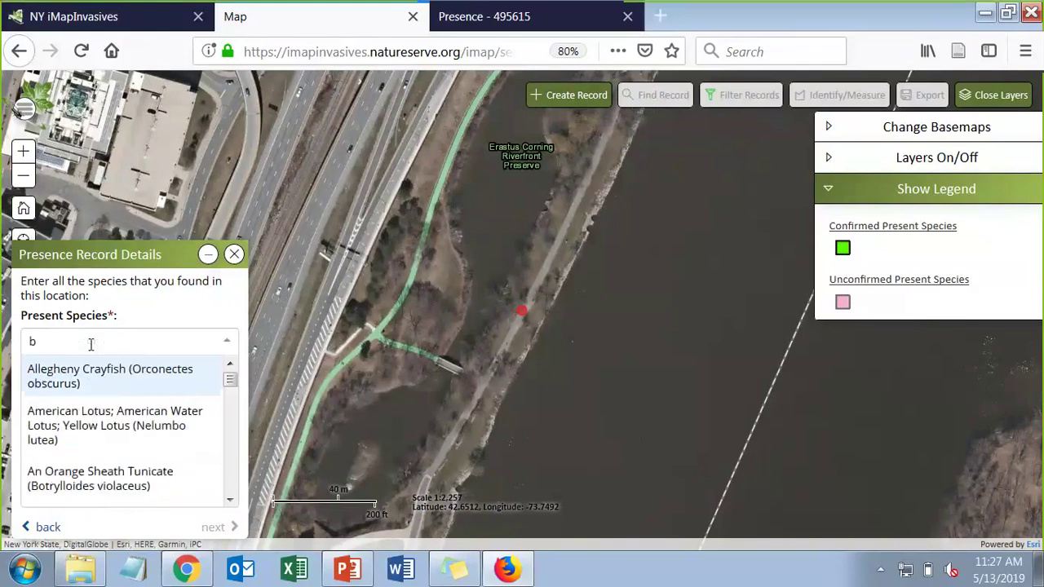
text(lack sw)
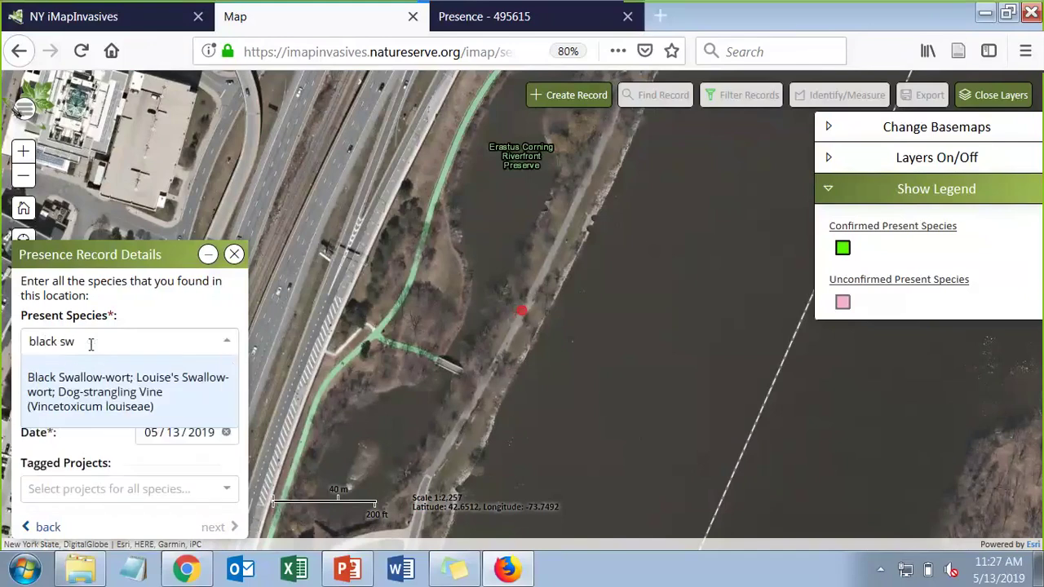
click(96, 378)
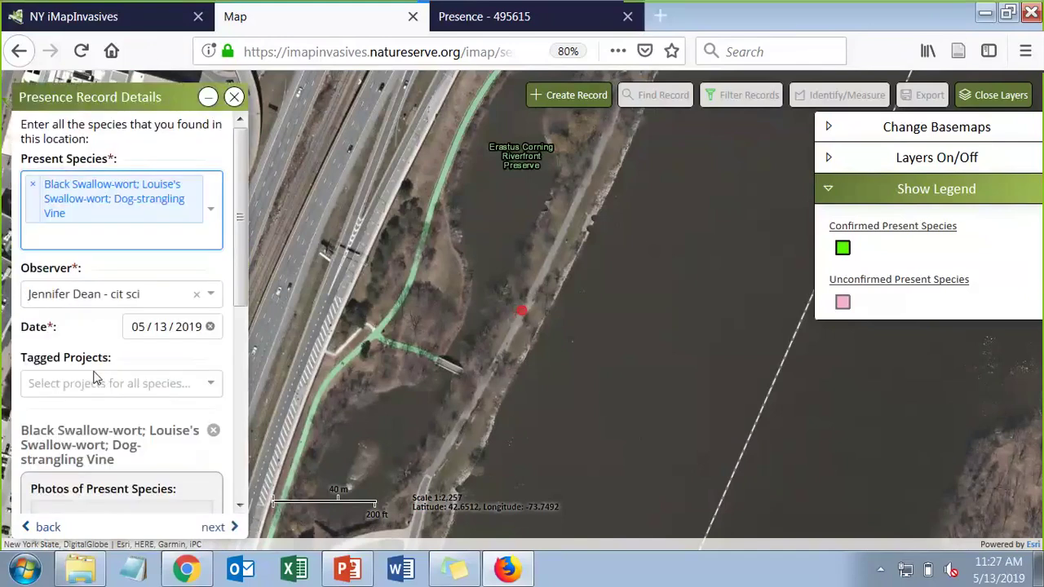
click(153, 234)
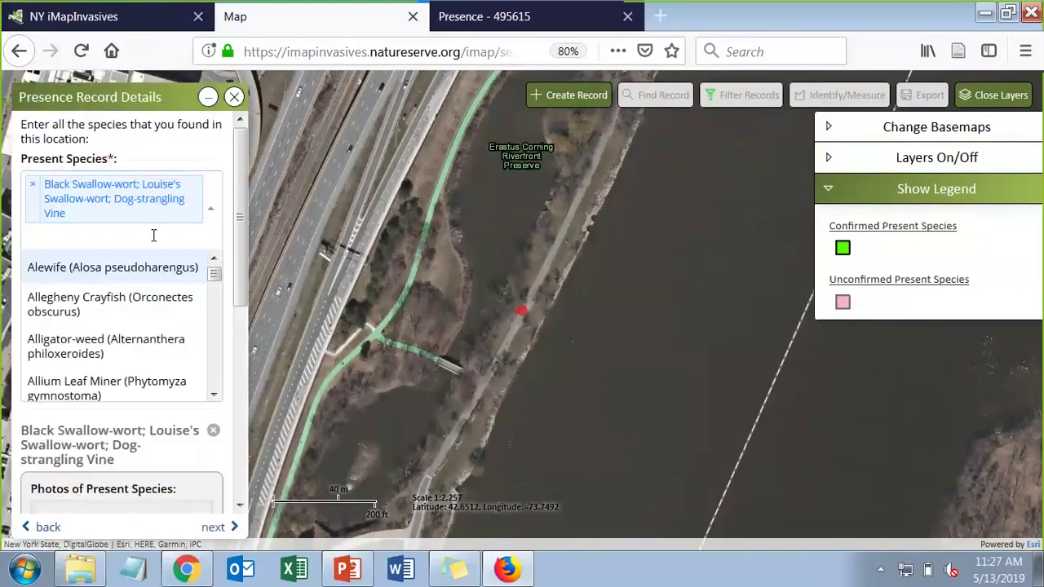
text(stink)
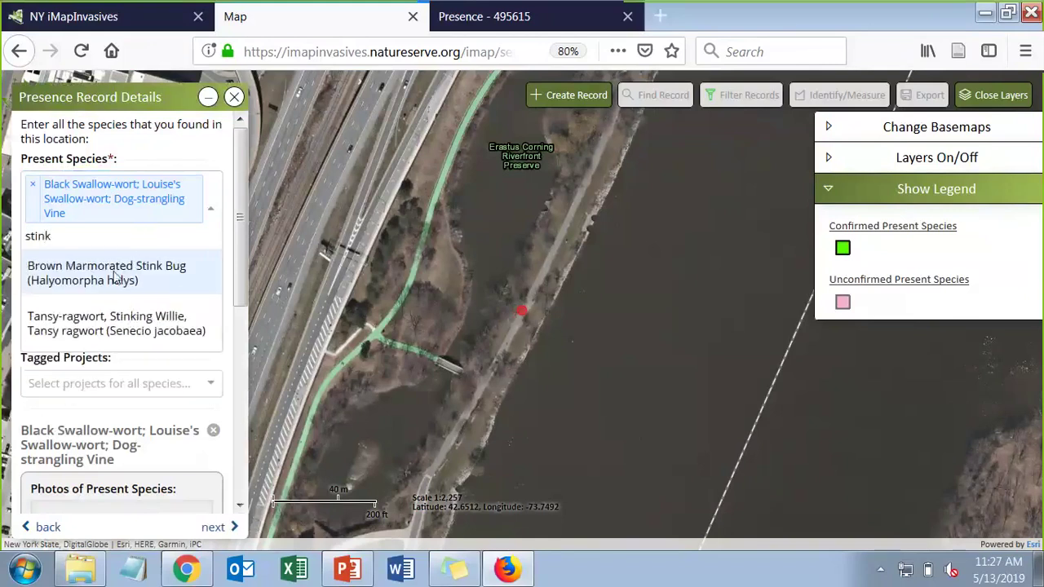
click(114, 273)
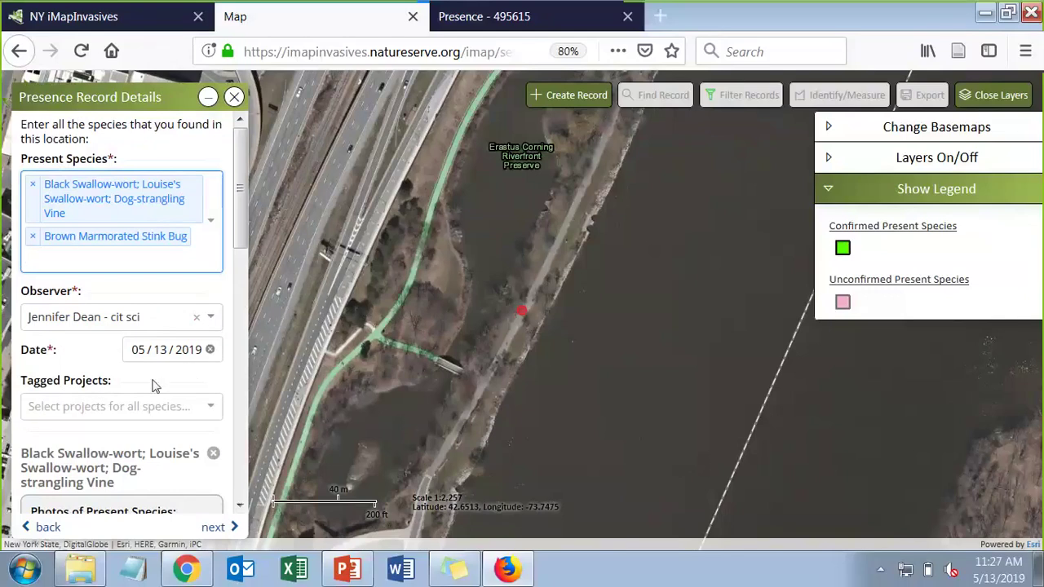
scroll(155, 385, down, 4)
scroll(155, 386, up, 4)
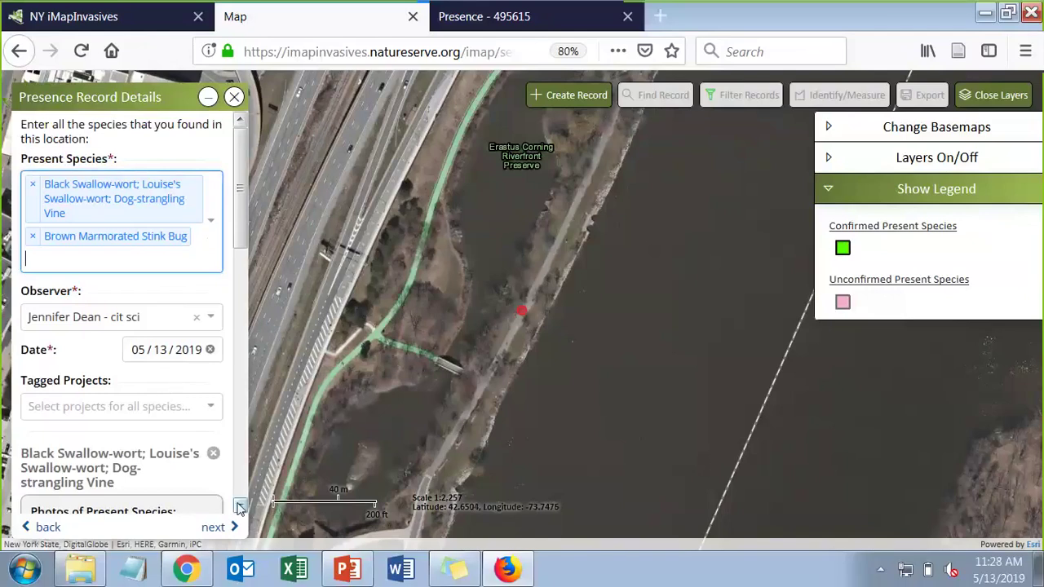
scroll(240, 507, down, 2)
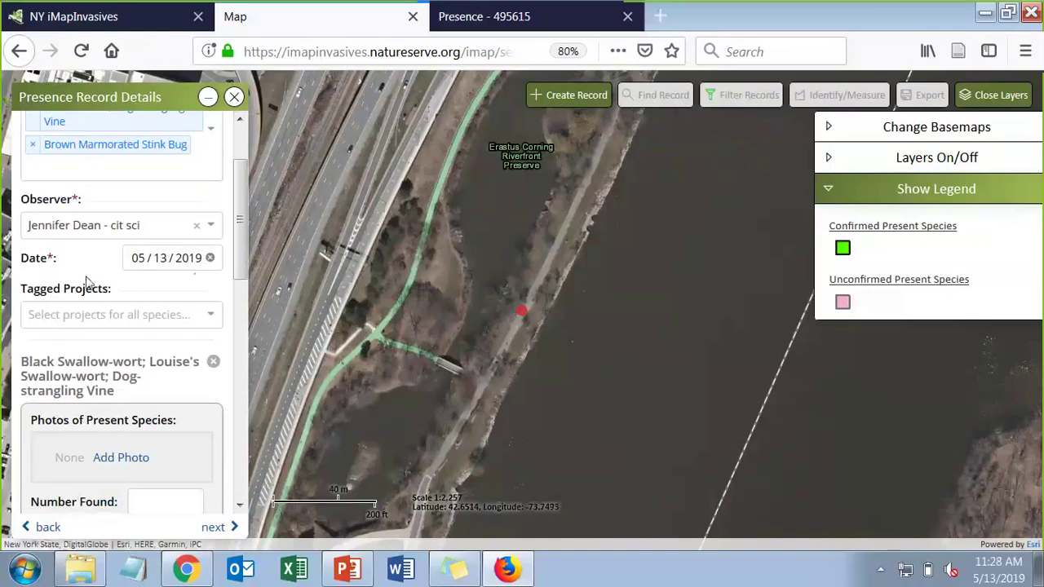
Tag the record with A mobile testing project.
click(112, 318)
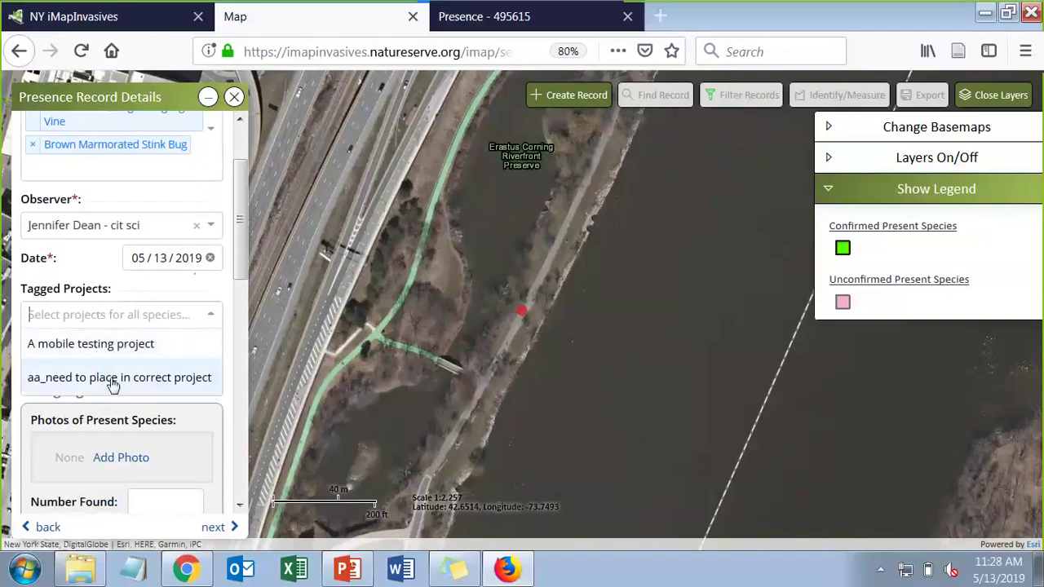
click(126, 347)
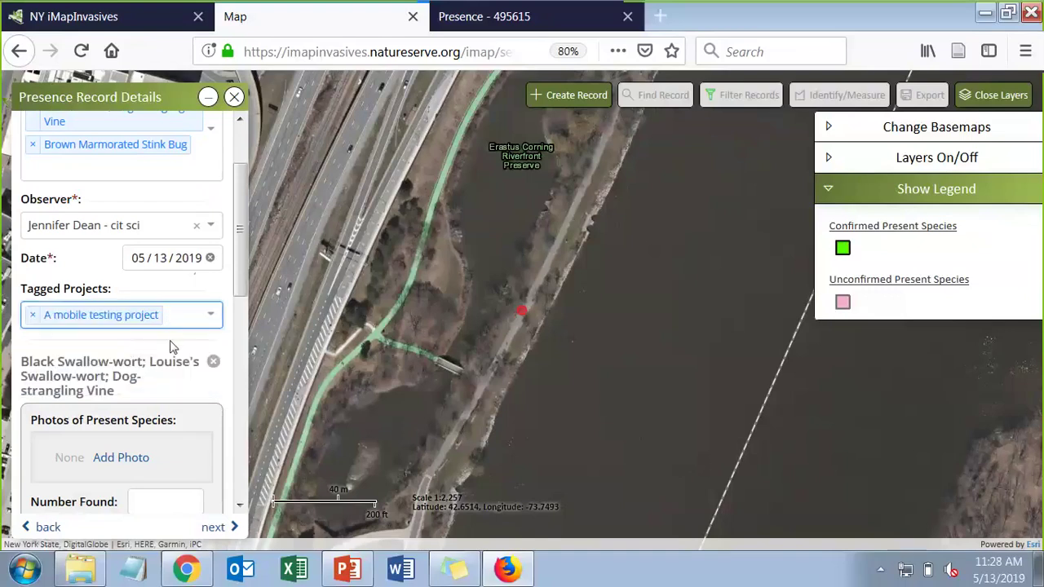
scroll(169, 341, down, 2)
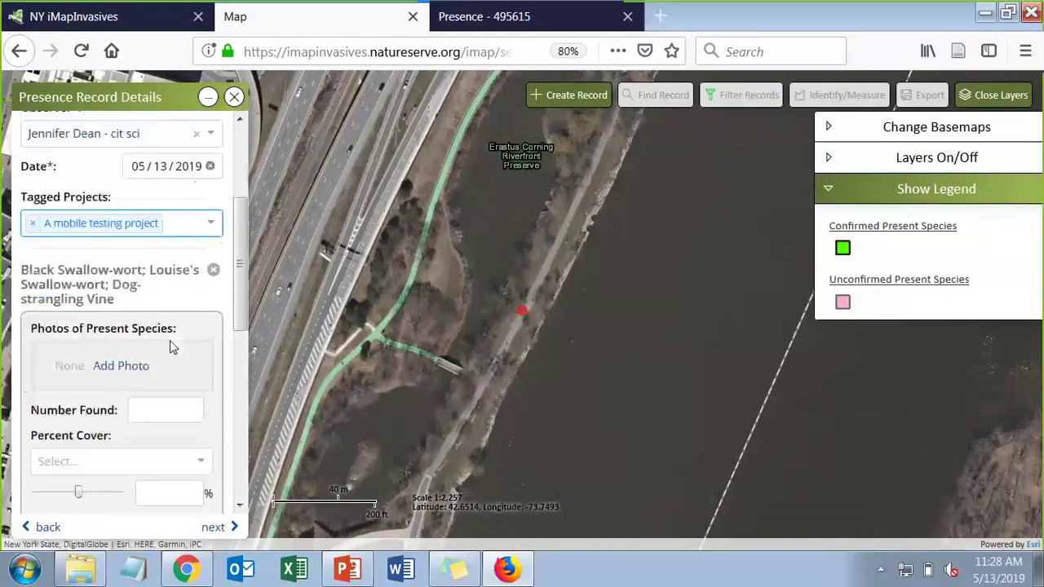
scroll(167, 285, up, 4)
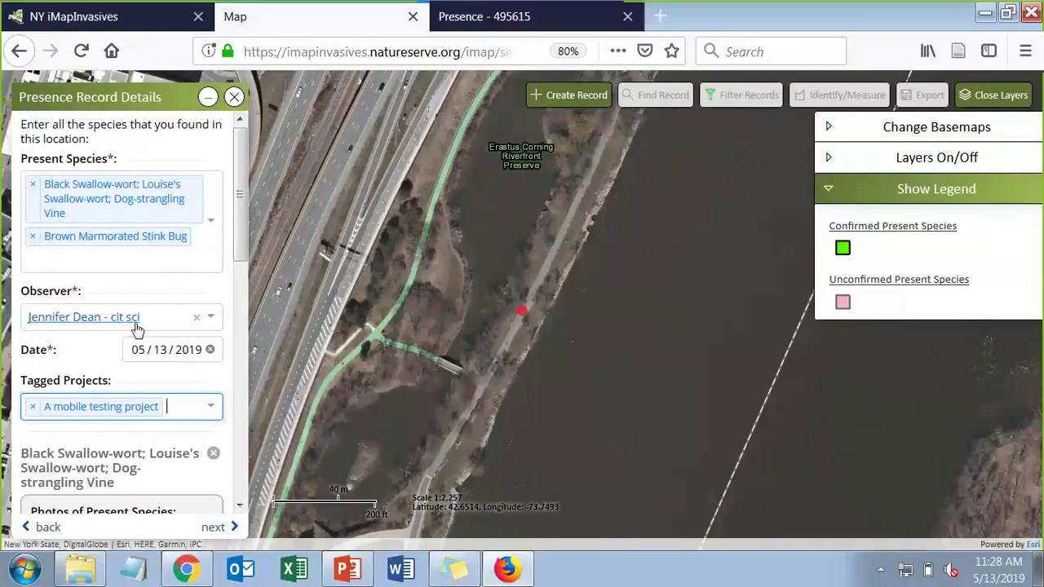
Add Fake Species (for testing) as a third present species by searching 'fake'.
click(116, 260)
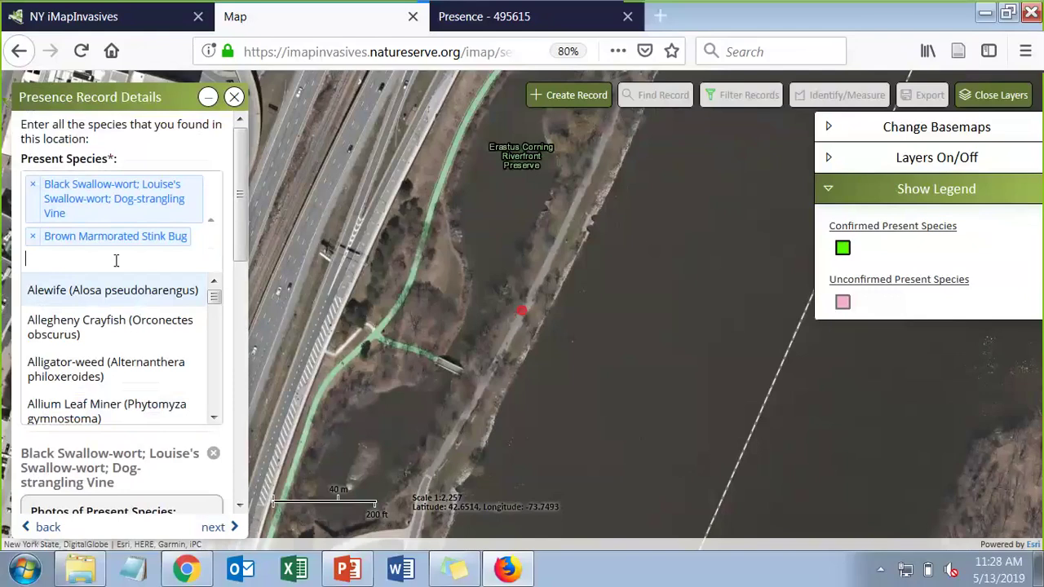
text(fake)
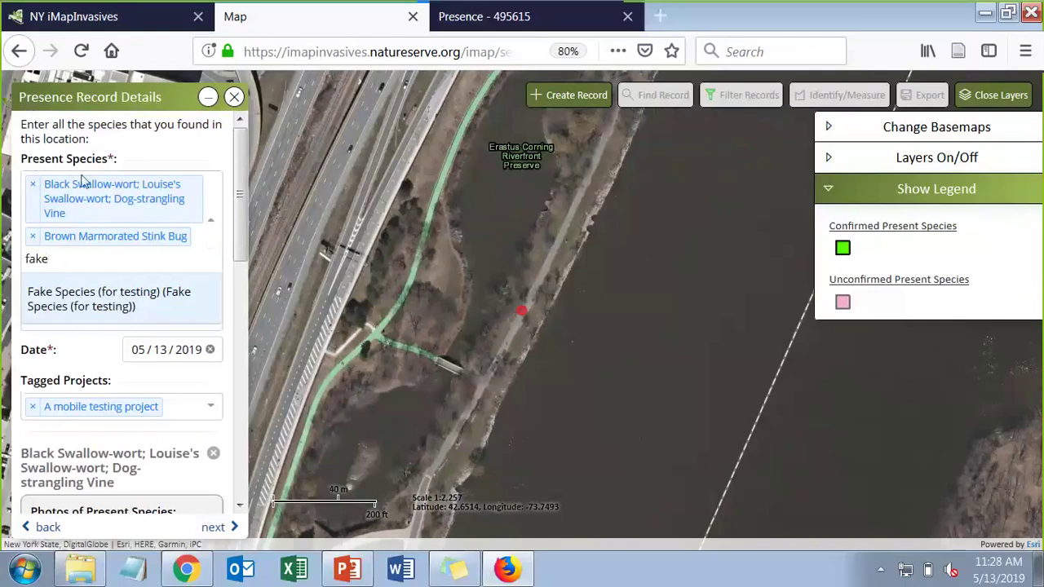
click(85, 306)
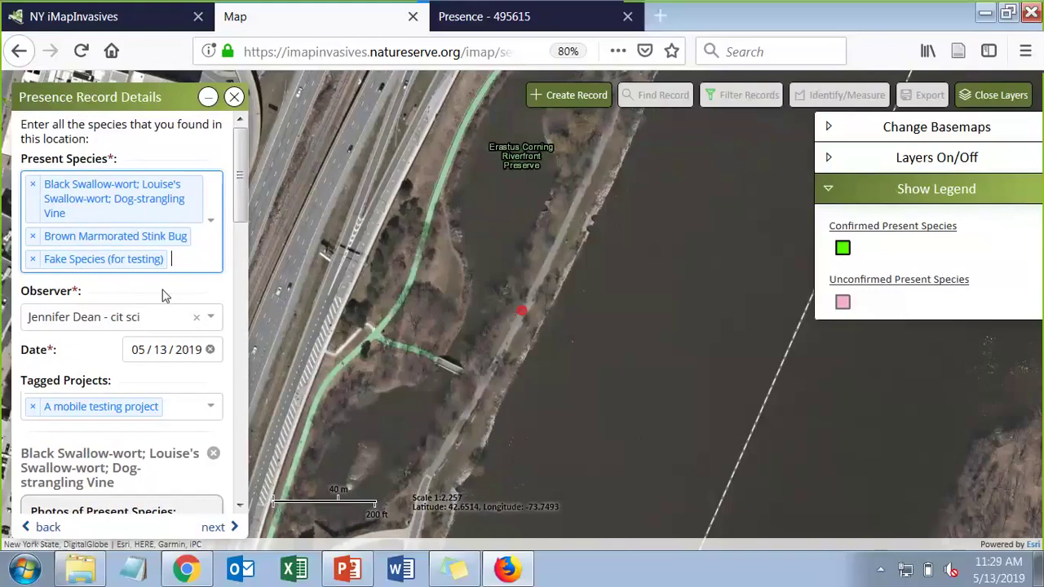
scroll(163, 295, down, 5)
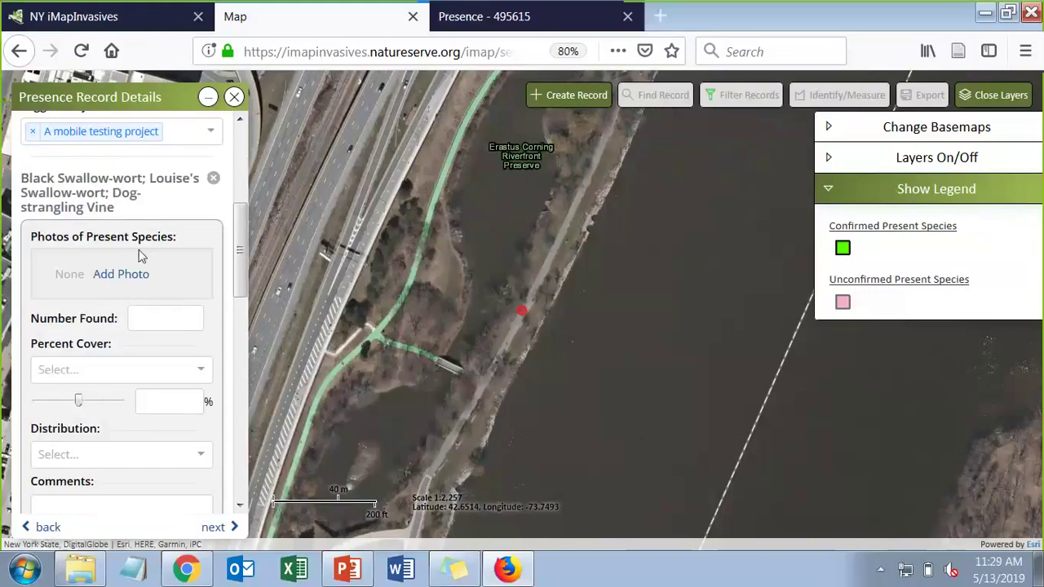
drag(242, 238, 242, 268)
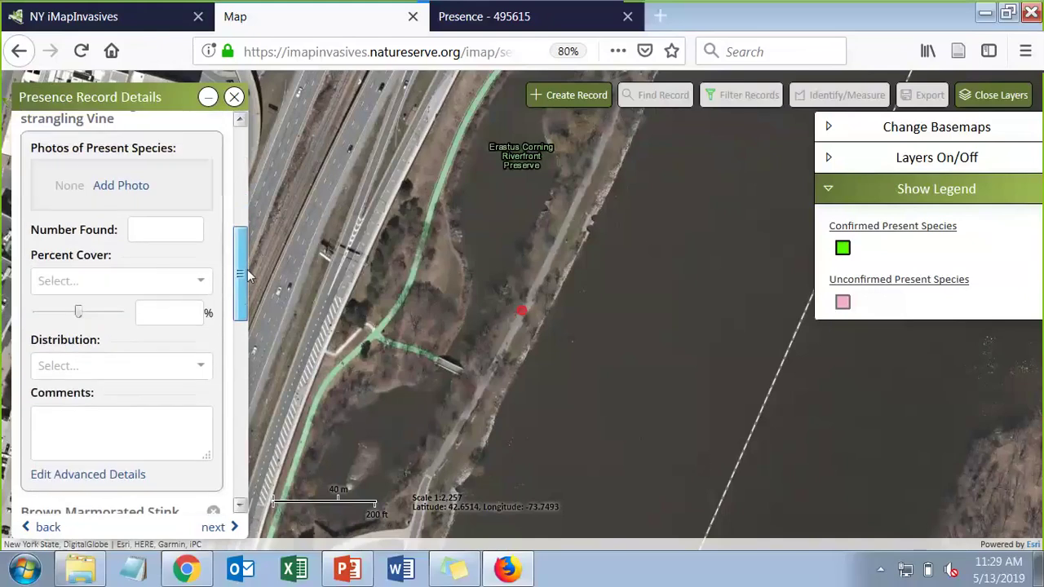
Upload the 0_black swallowwort image from Pictures to the Black Swallow-wort photos.
click(120, 191)
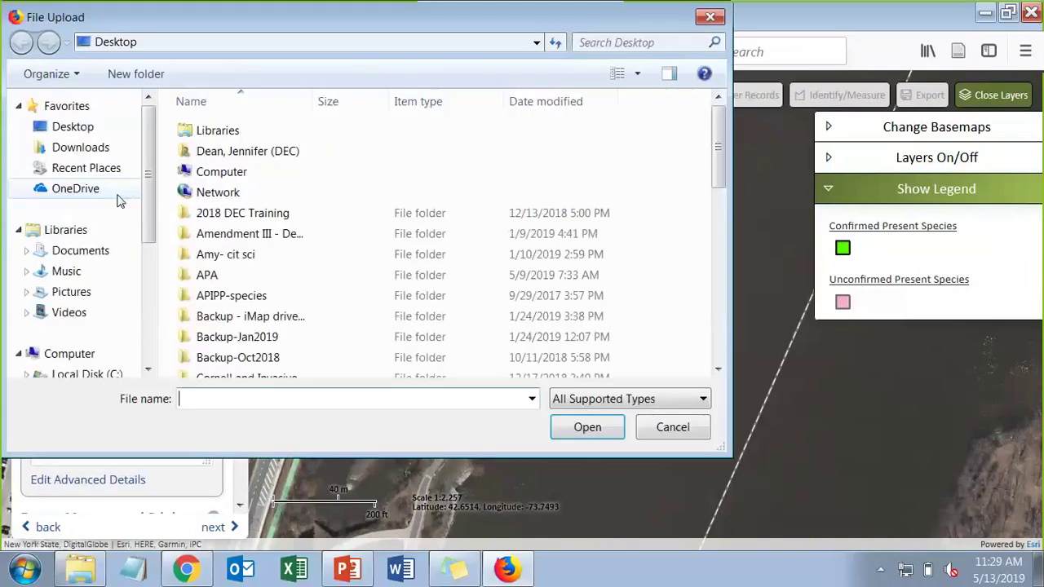
click(80, 294)
click(362, 186)
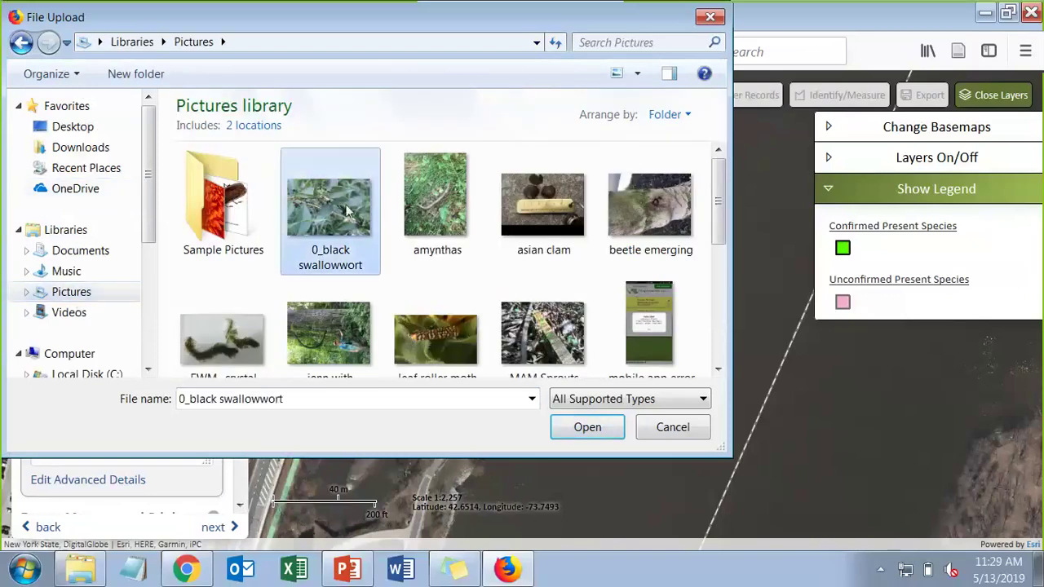
click(585, 427)
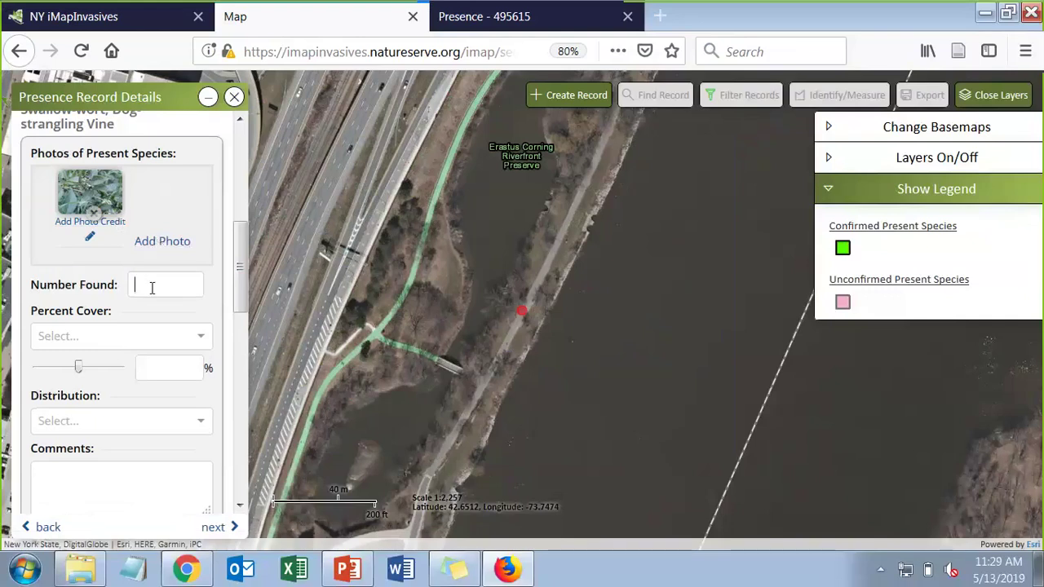
Give the swallow-wort Number Found 4, Sparse (Scattered plants/clumps) distribution and the comment 'this is a test'.
text(4)
click(108, 336)
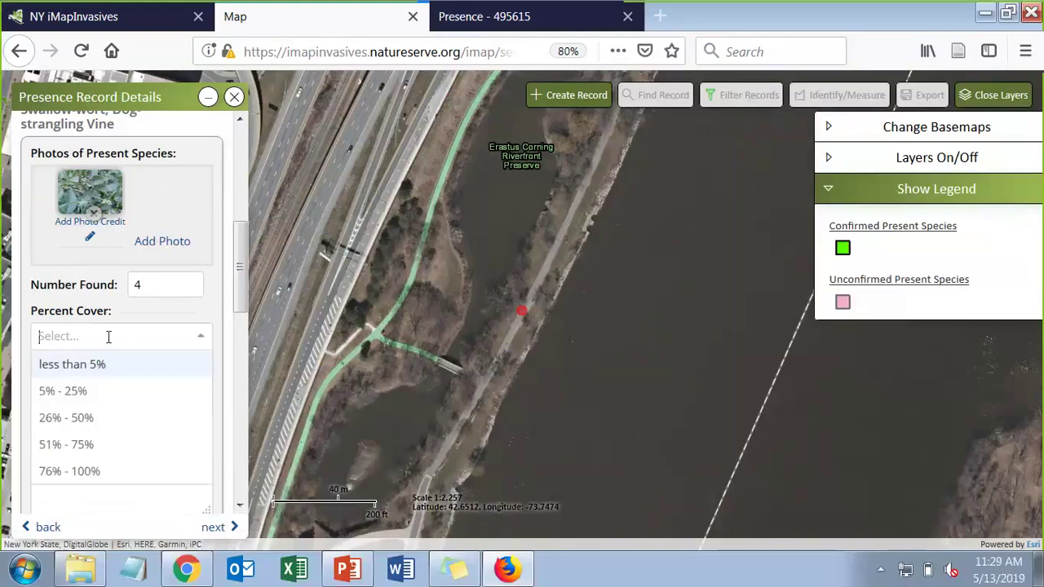
click(85, 301)
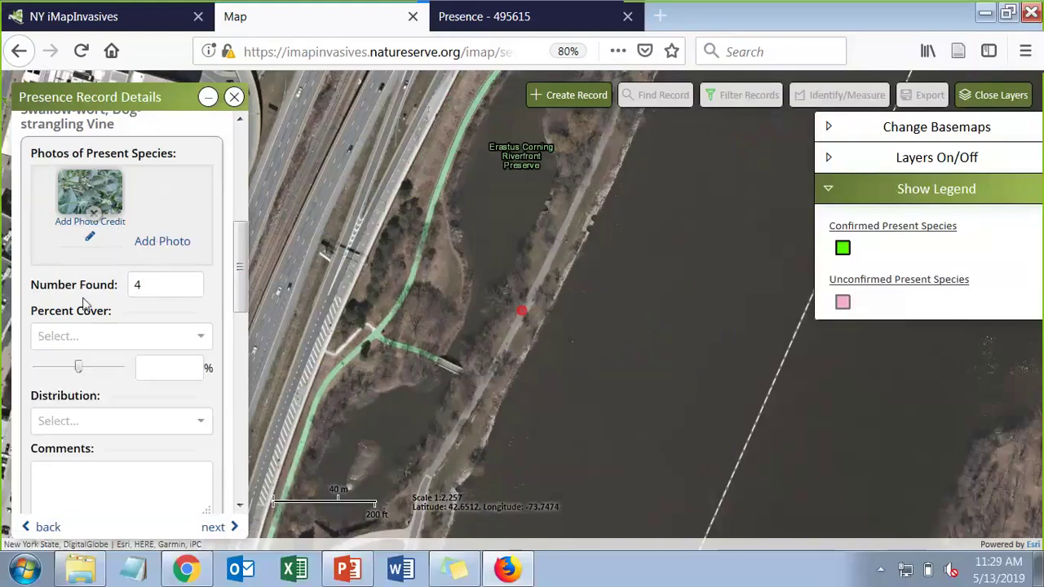
scroll(85, 300, down, 2)
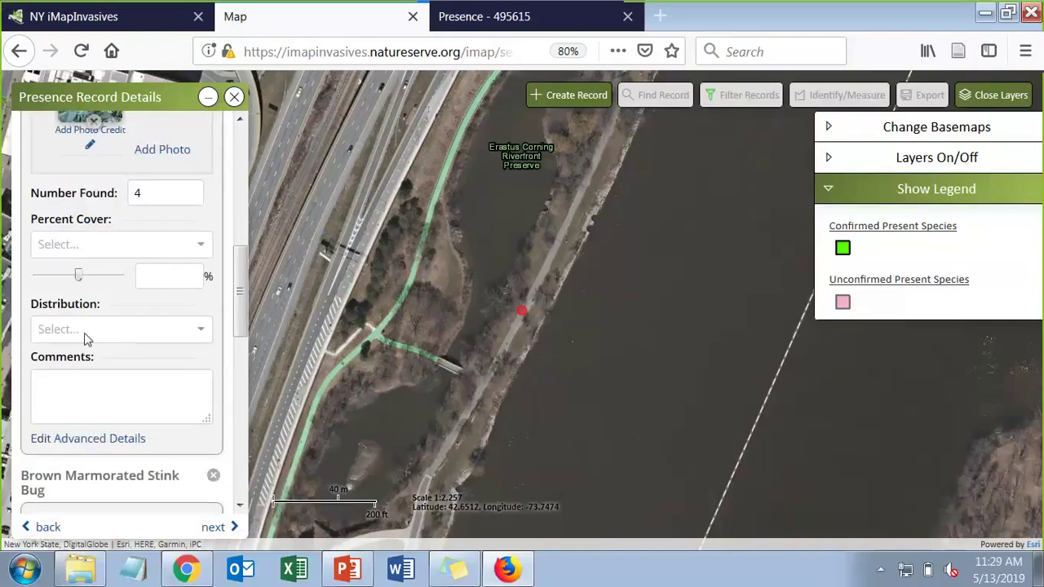
click(85, 330)
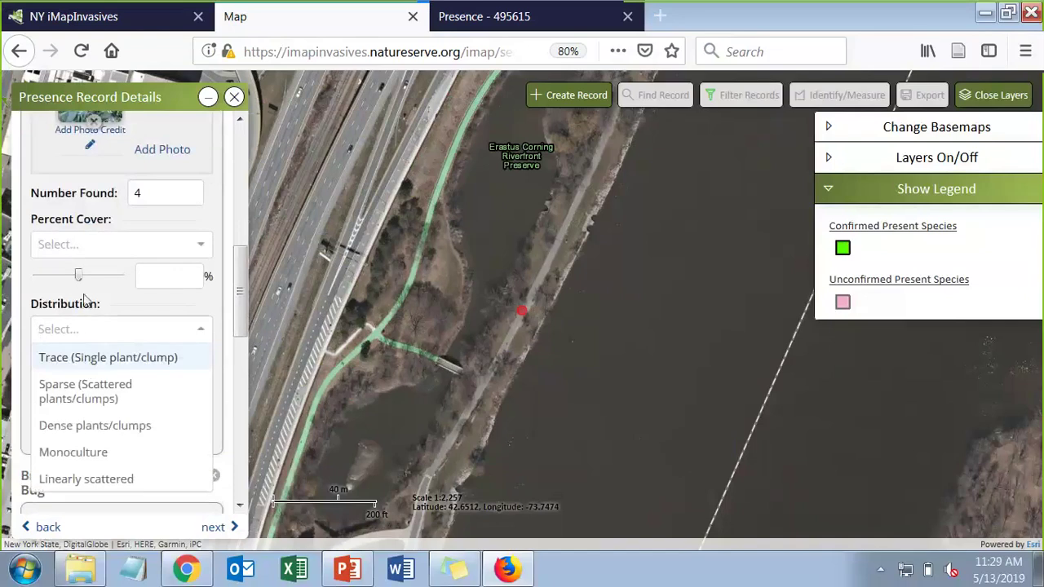
click(87, 395)
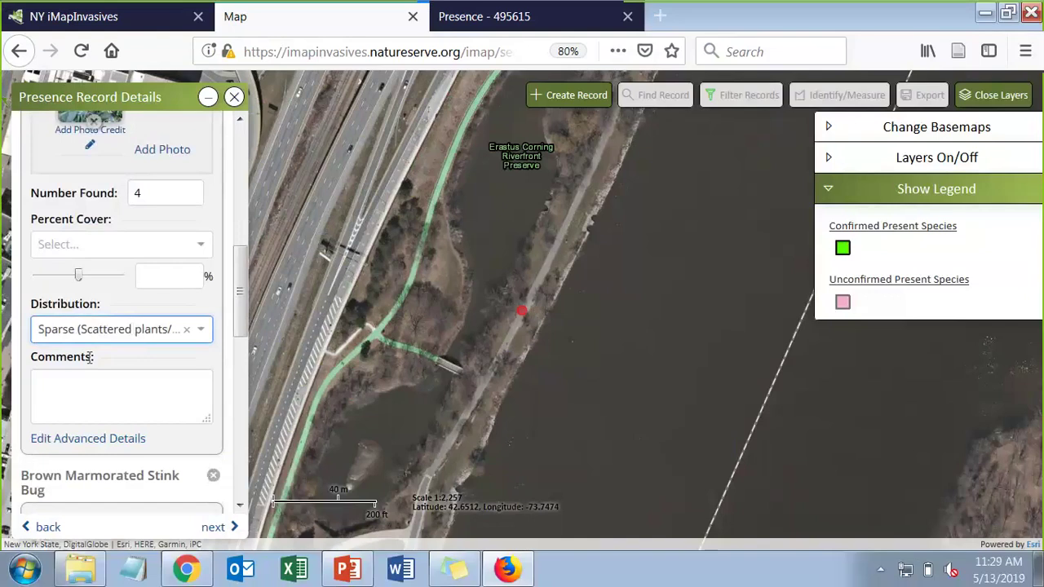
click(134, 378)
text(this t)
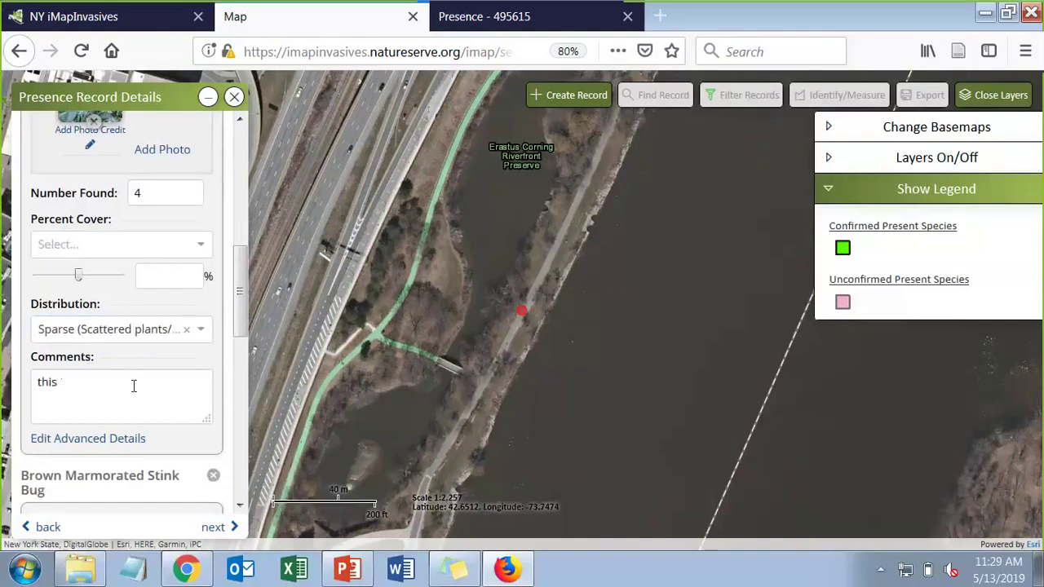
text(is a test)
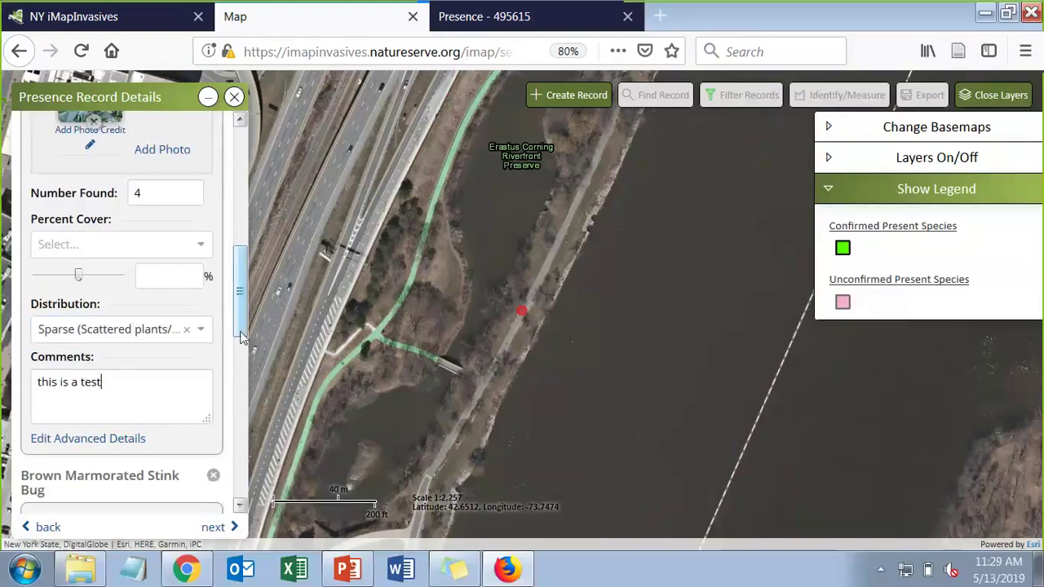
scroll(241, 338, down, 2)
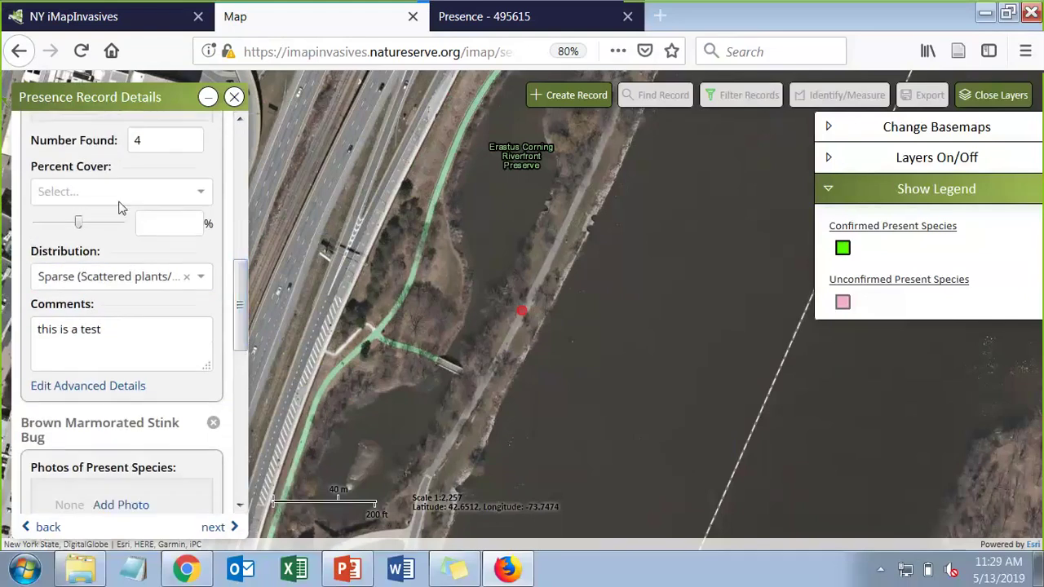
Expand the swallow-wort's advanced details, leave Evaluation Type and Biocontrol Species blank, and move down to Stink Bug.
click(115, 387)
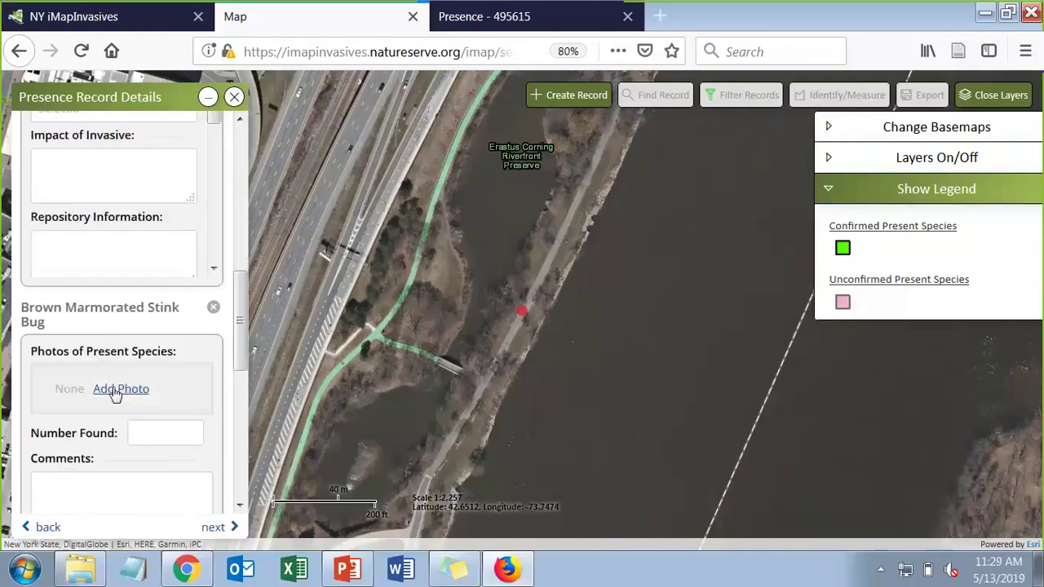
drag(247, 297, 242, 238)
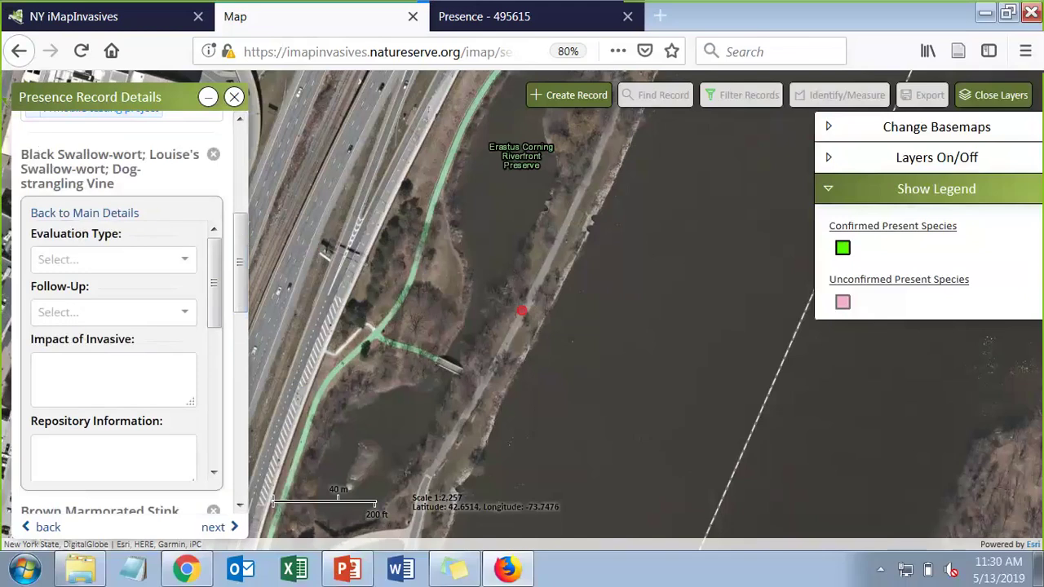
click(98, 260)
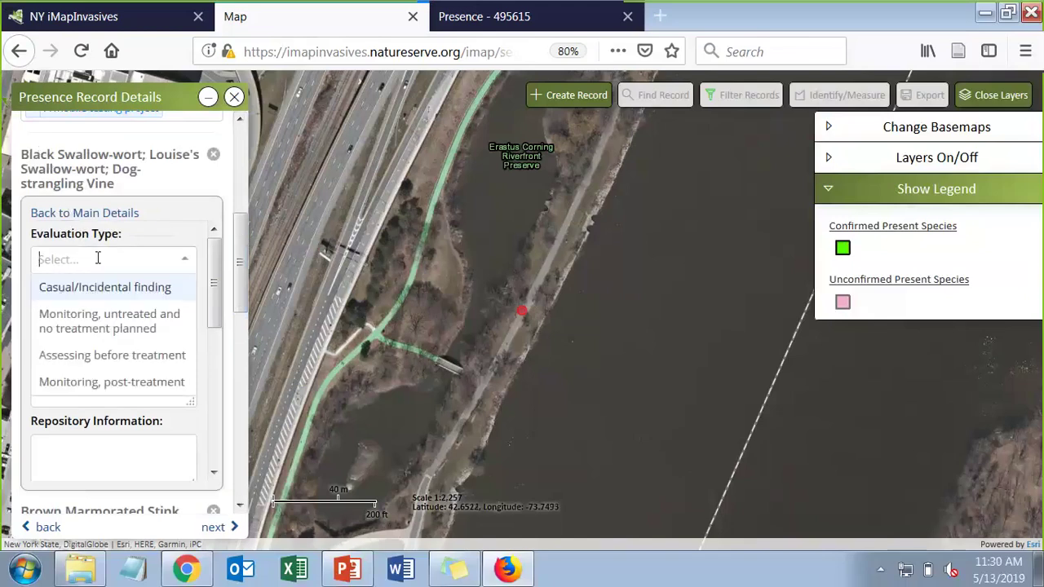
click(110, 236)
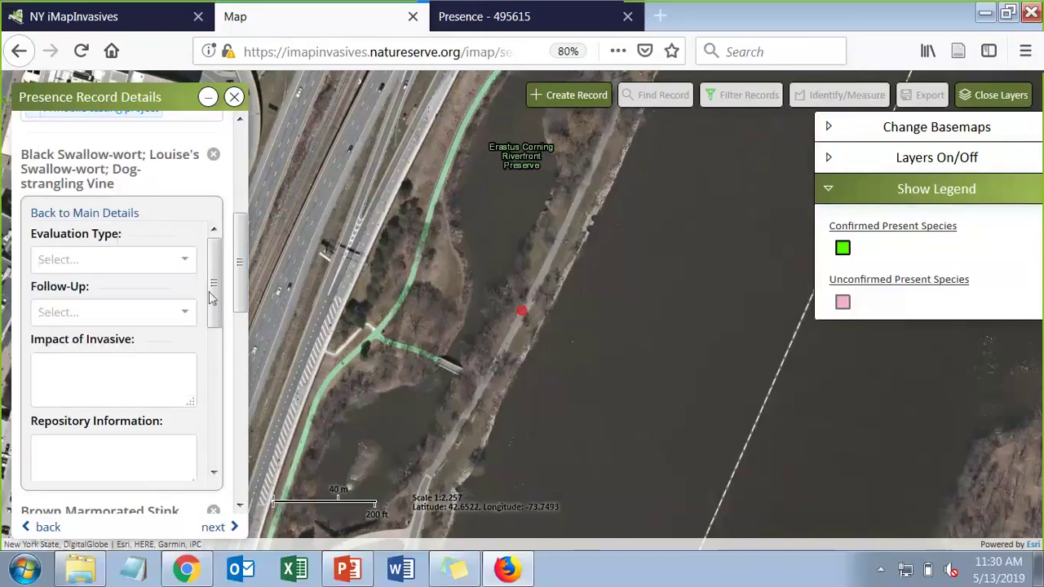
drag(220, 292, 218, 333)
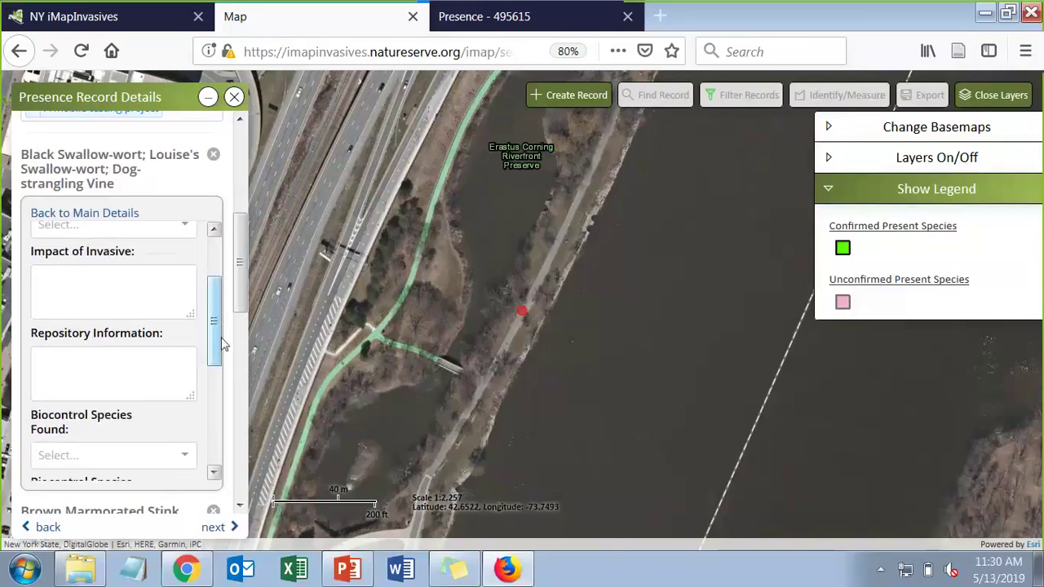
drag(217, 339, 218, 356)
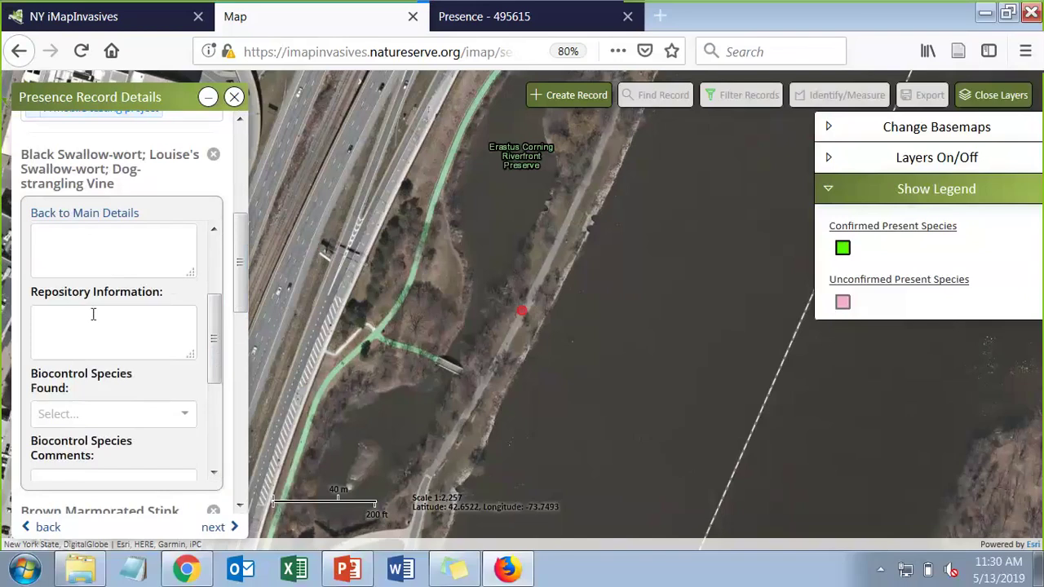
drag(212, 355, 216, 405)
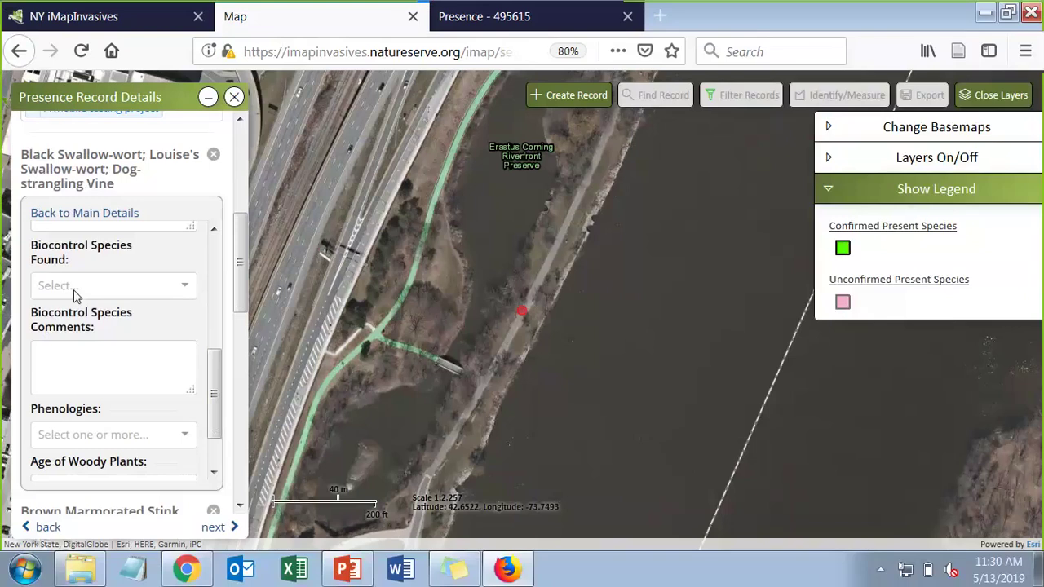
click(74, 289)
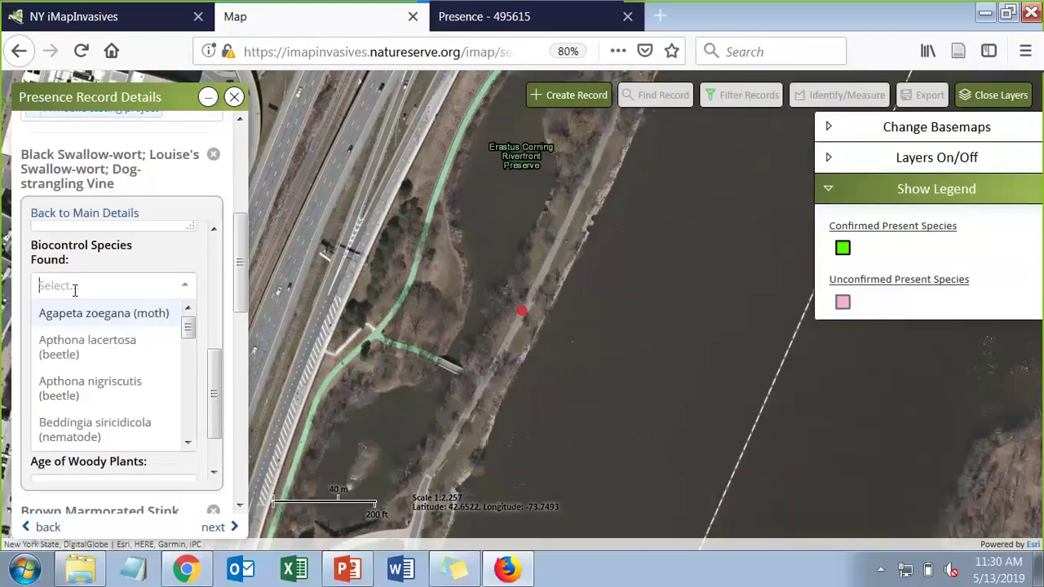
click(198, 260)
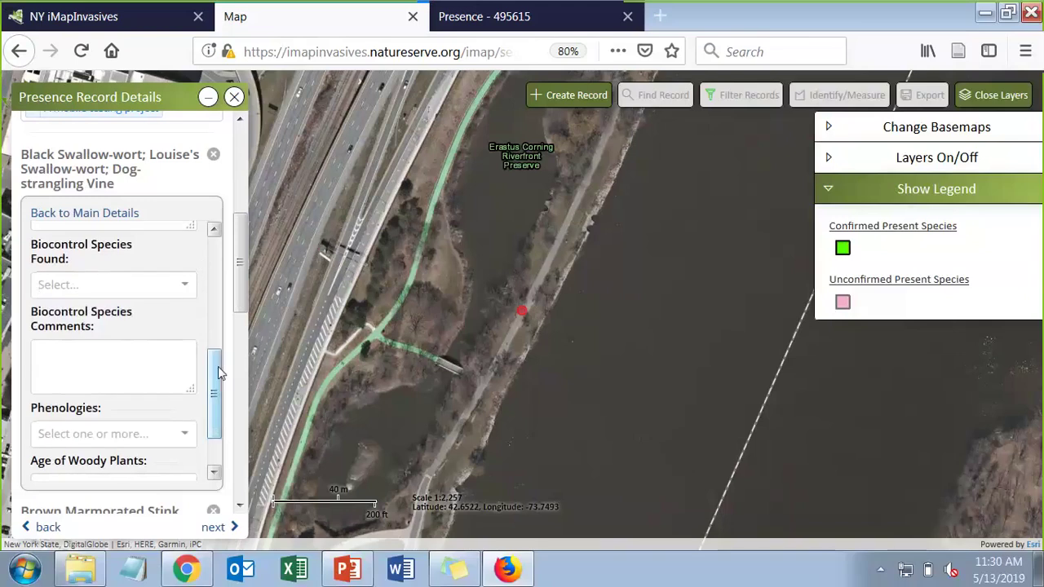
scroll(218, 366, down, 2)
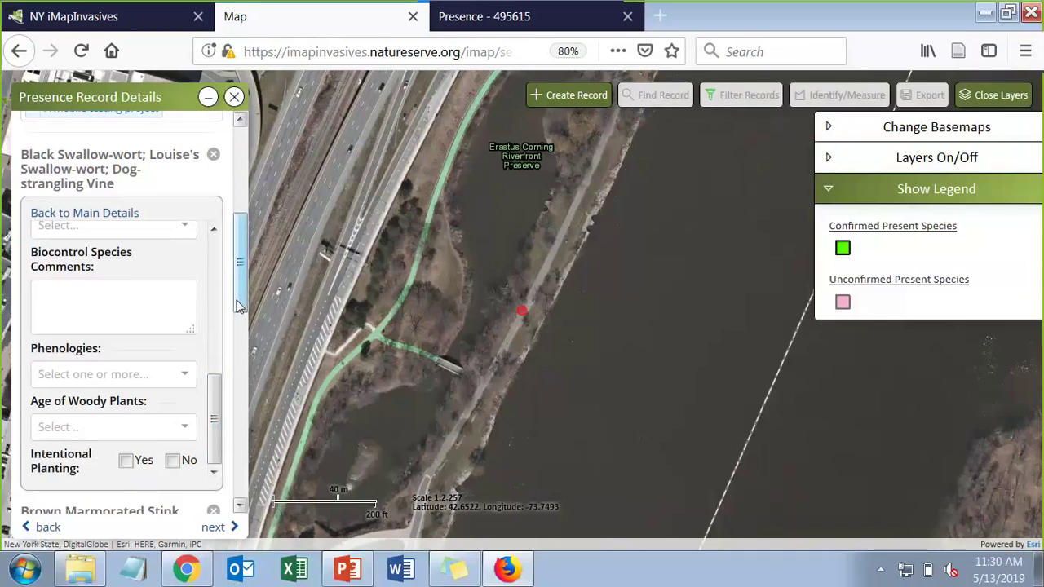
drag(239, 306, 247, 407)
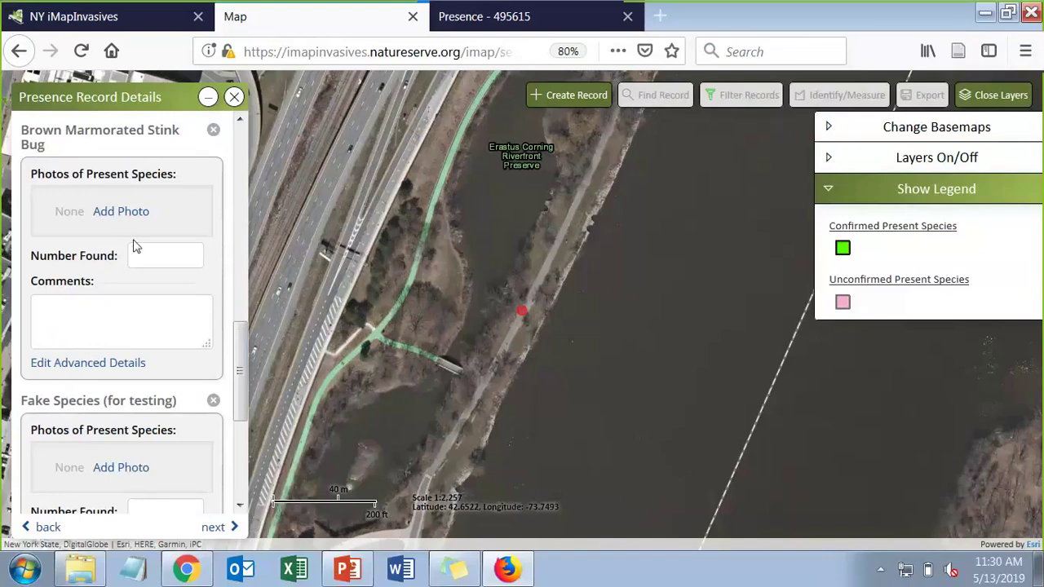
Expand the Brown Marmorated Stink Bug advanced details and set Evidence of Invasive to Emergence holes.
click(68, 366)
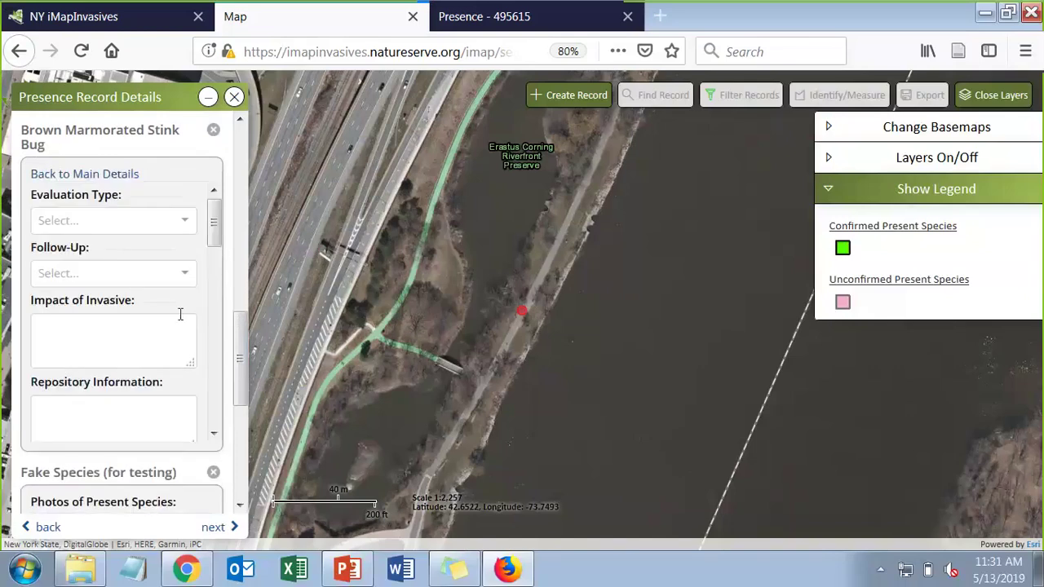
scroll(215, 247, down, 3)
drag(214, 247, 219, 349)
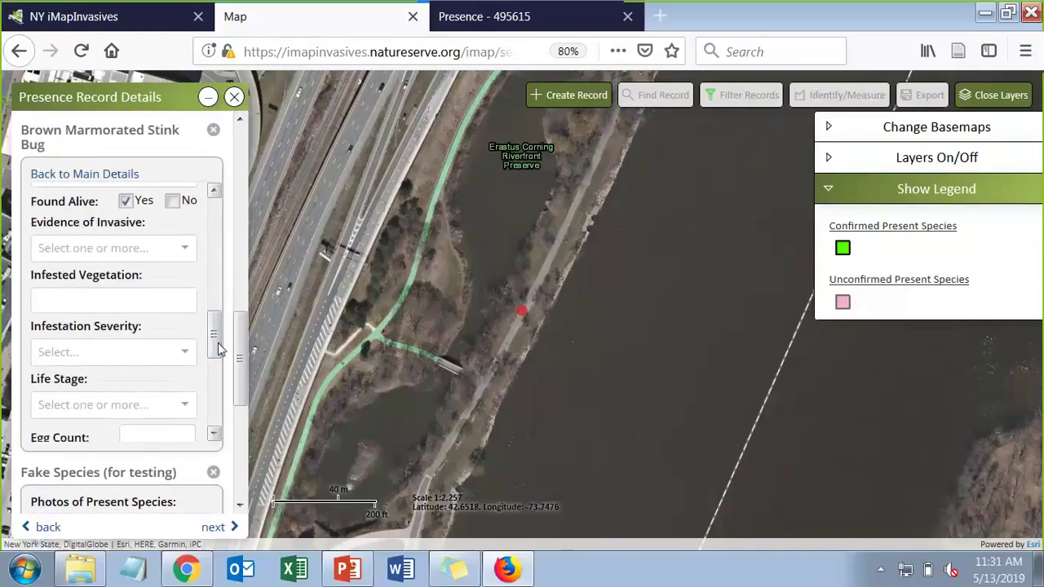
click(72, 247)
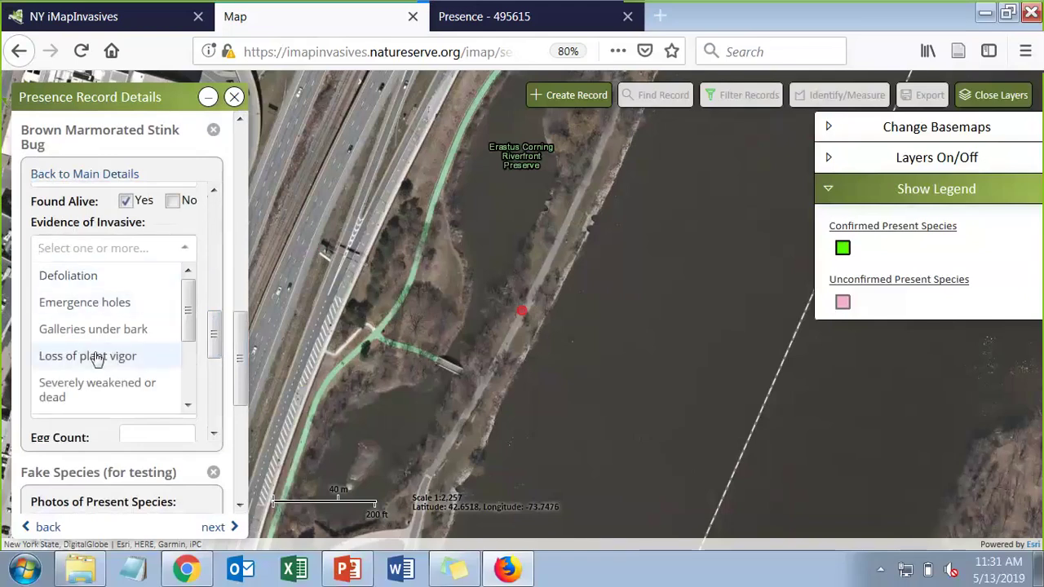
click(116, 305)
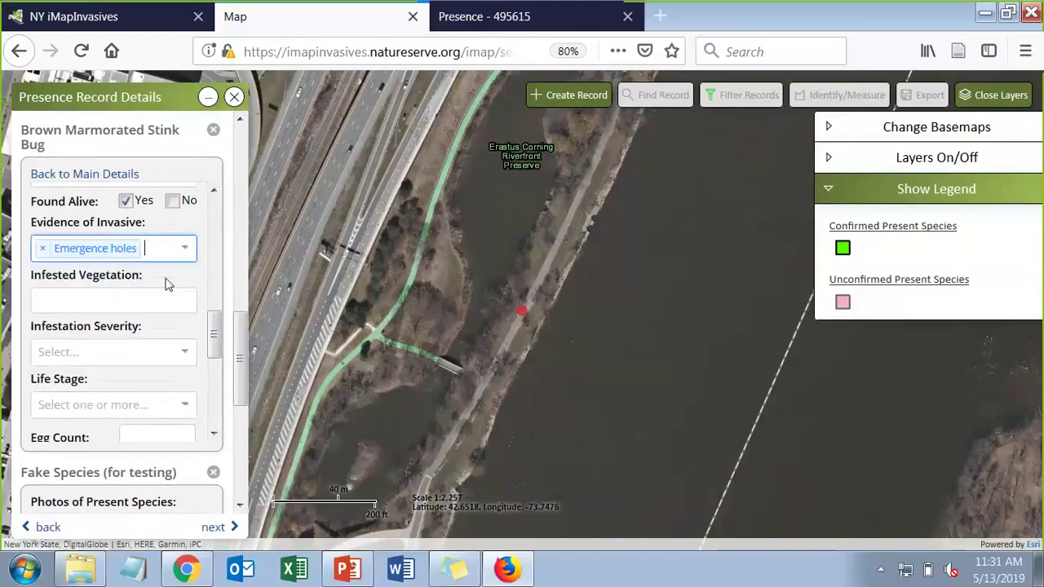
drag(216, 327, 215, 377)
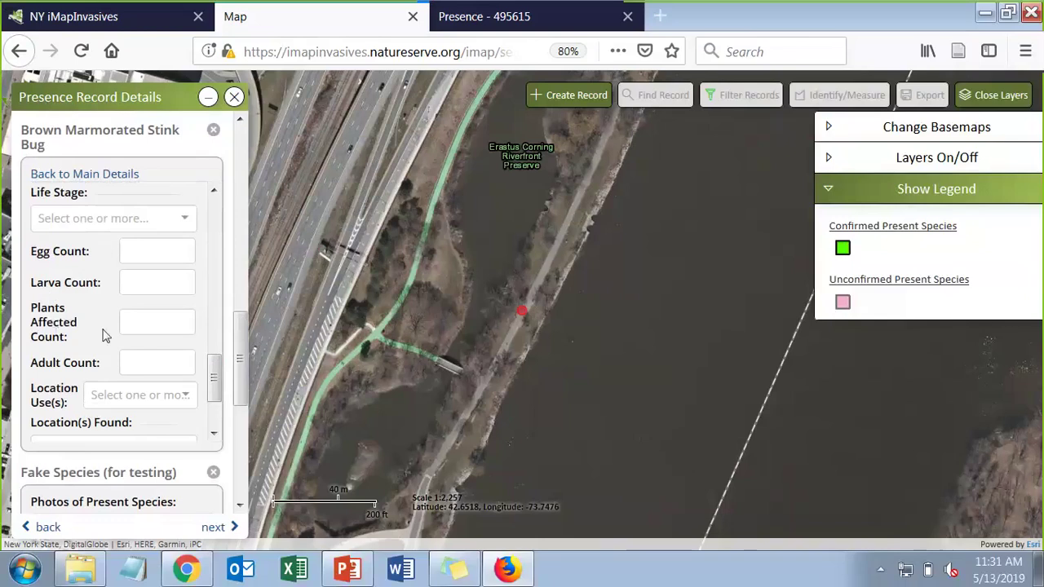
click(154, 330)
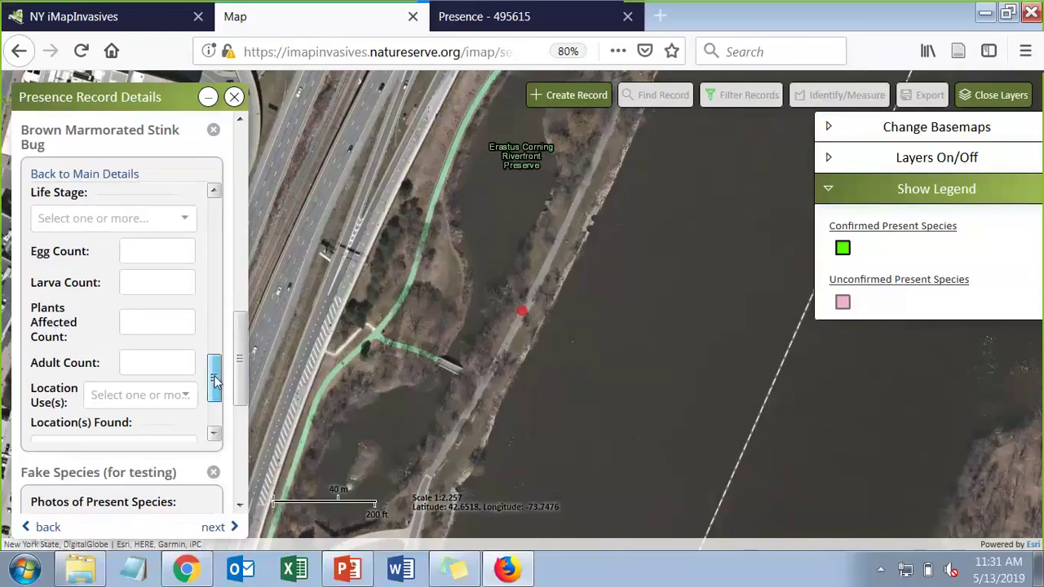
drag(208, 375, 211, 398)
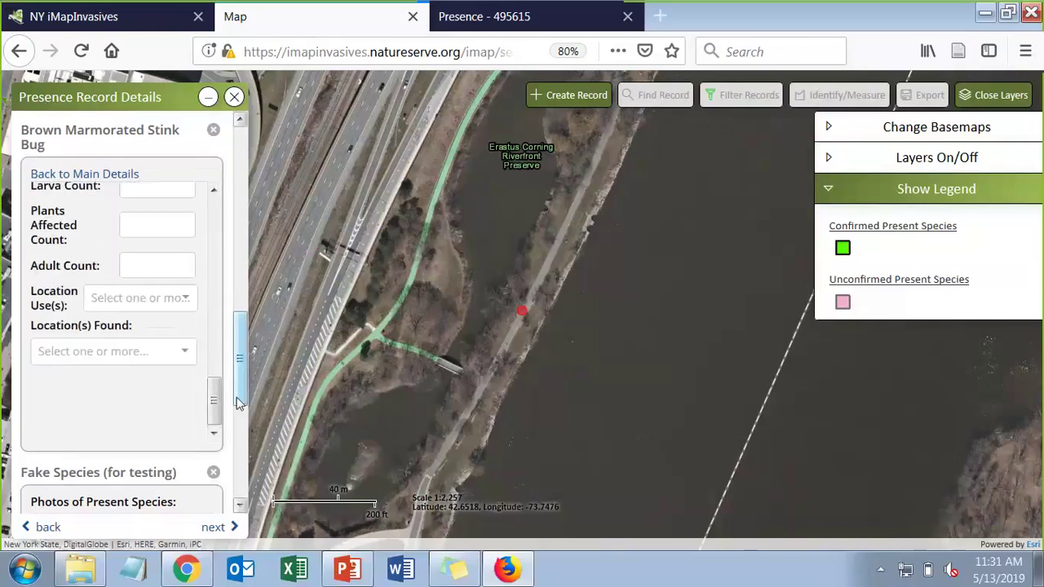
drag(240, 401, 251, 502)
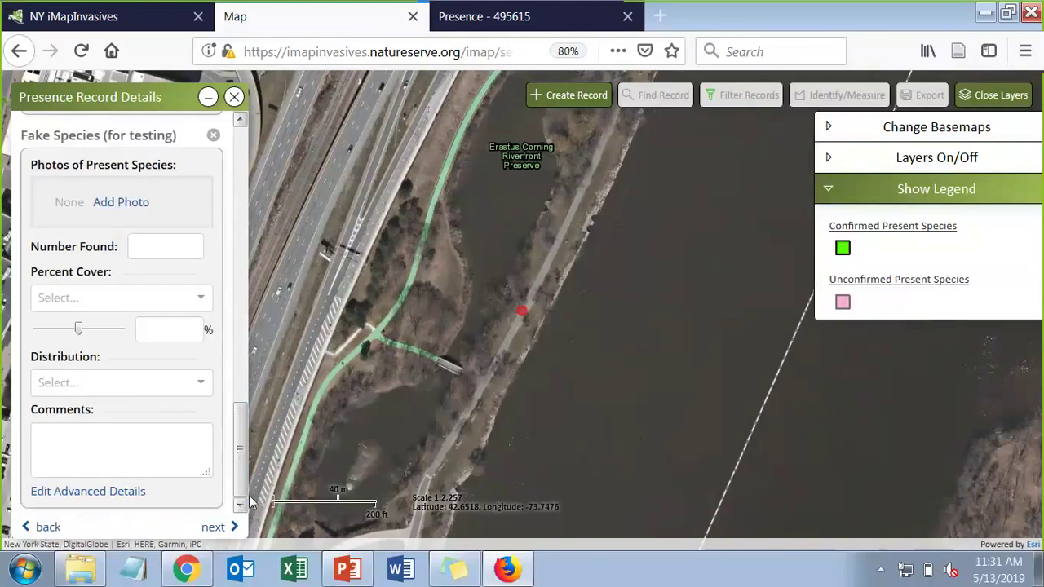
Review the Presence Record Details panel and advance to the record's Summary step.
scroll(243, 475, up, 1)
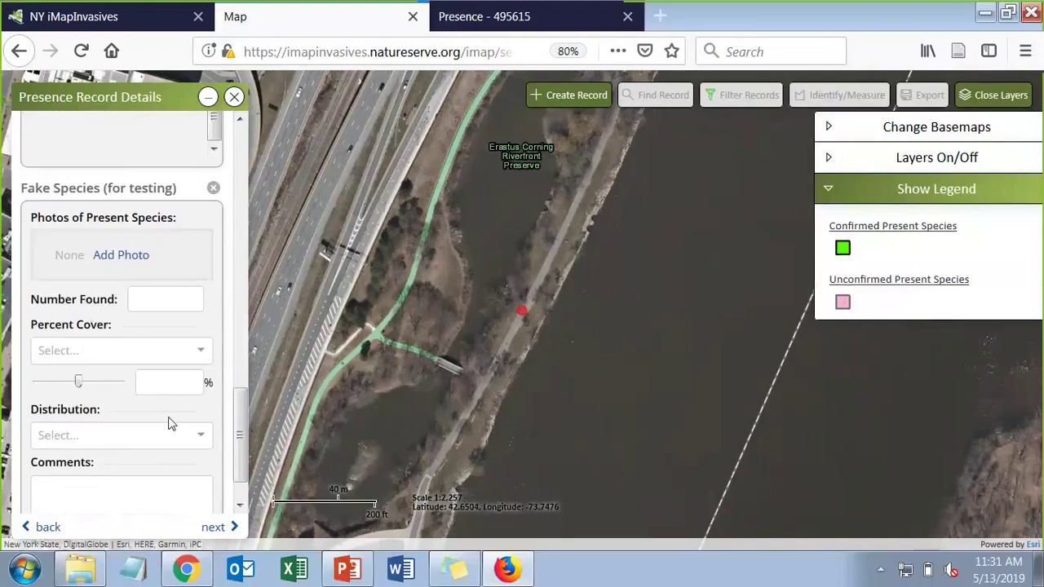
scroll(239, 484, down, 1)
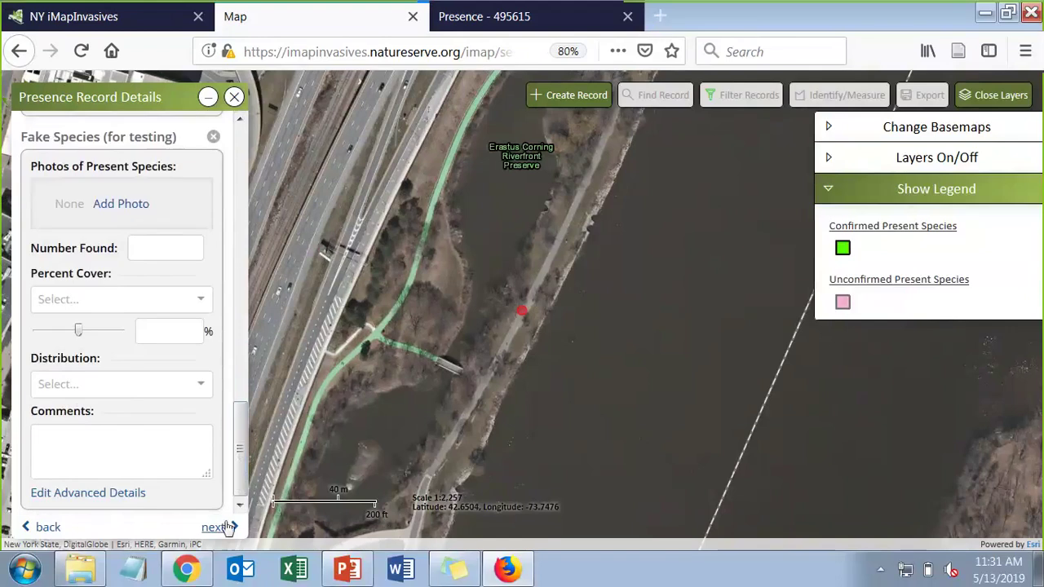
scroll(237, 461, up, 2)
drag(237, 461, 253, 481)
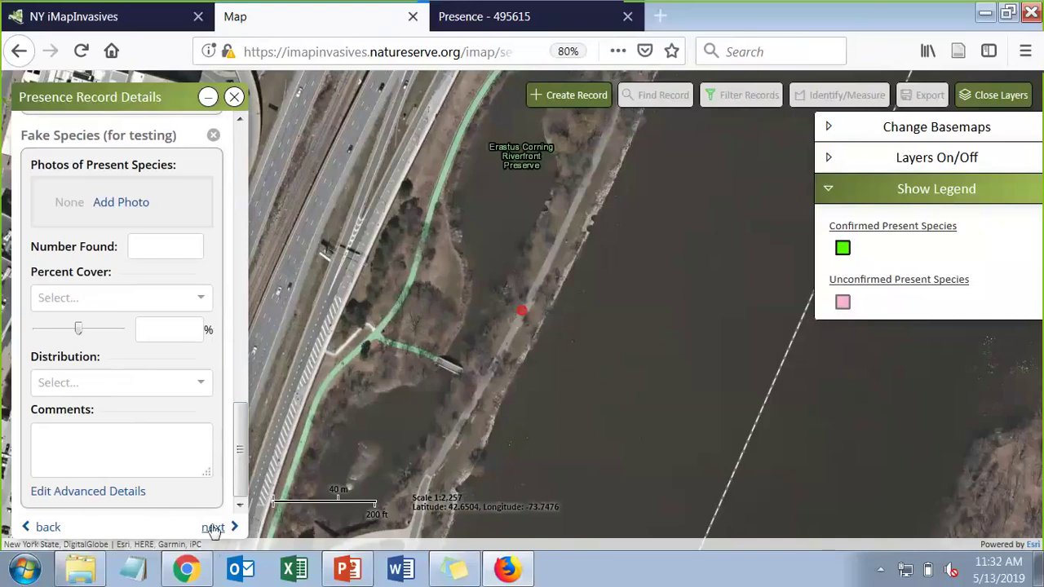
click(213, 528)
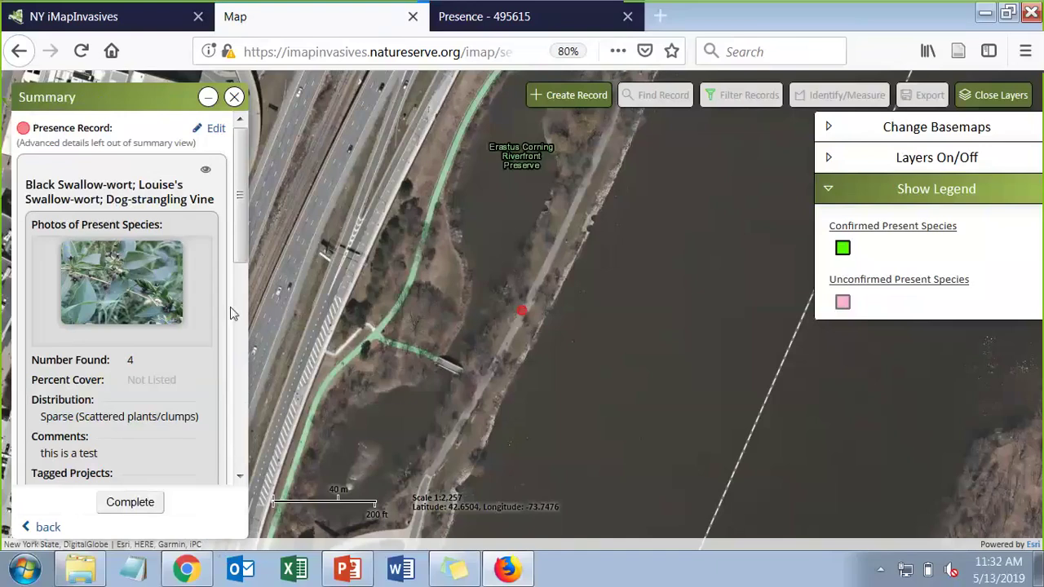
Review the Summary and complete the record, creating the new Searched Area and Presence records.
drag(243, 232, 249, 461)
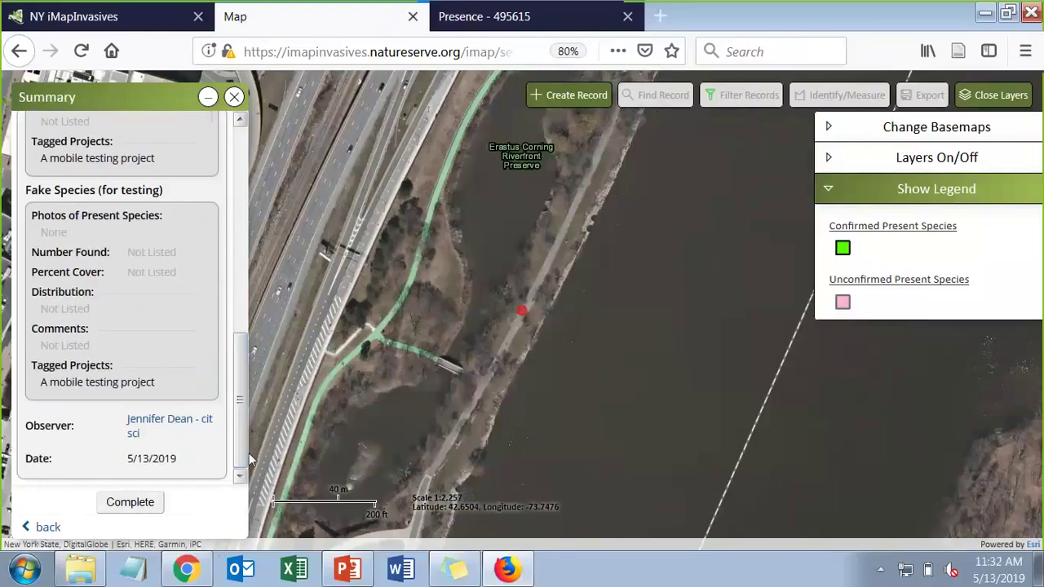
click(132, 506)
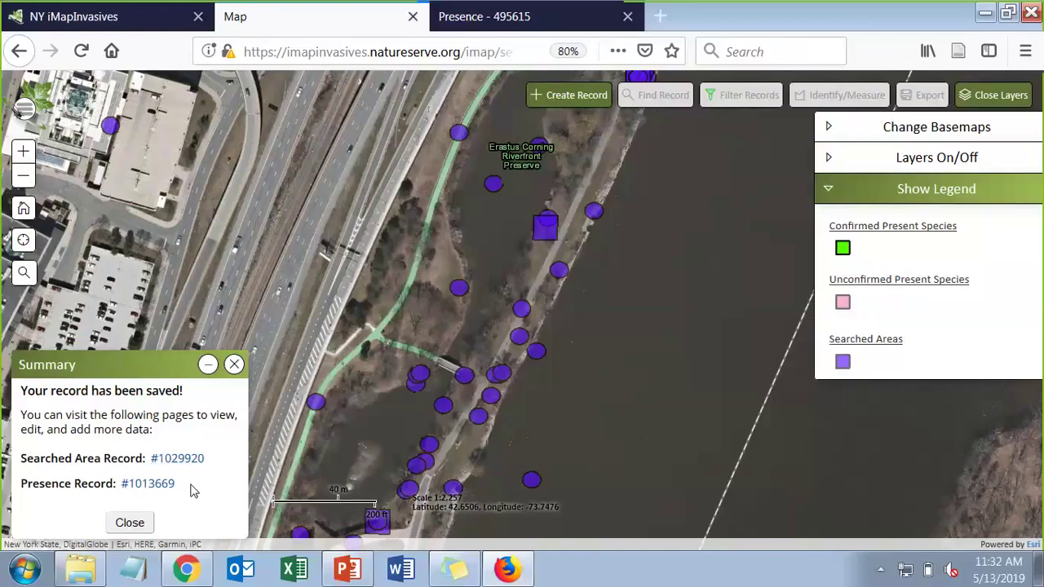
Open Presence Record 1013669, expand its Black Swallow-wort details, and switch the record to editing mode.
click(144, 486)
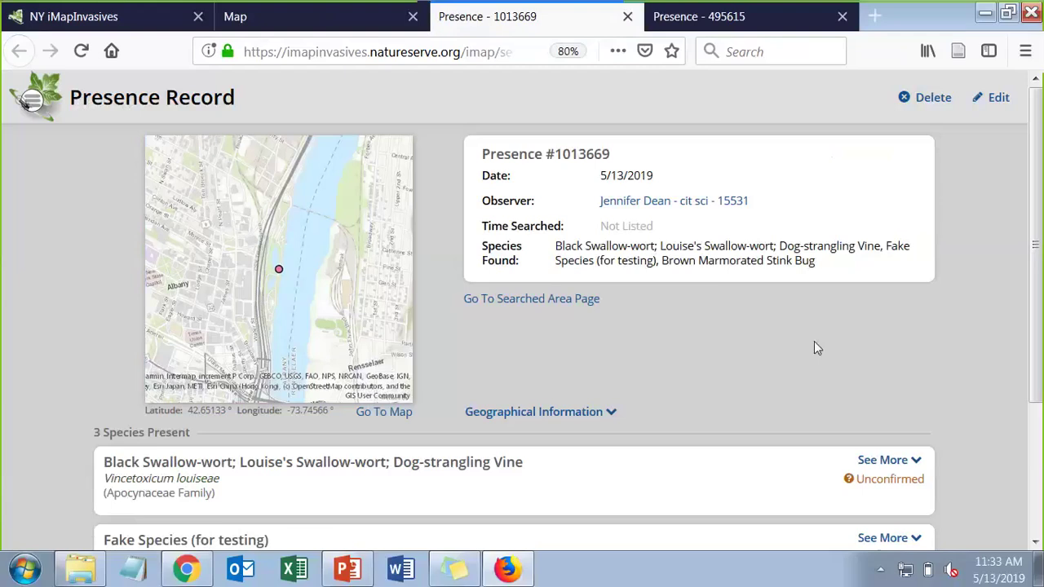
scroll(719, 326, down, 3)
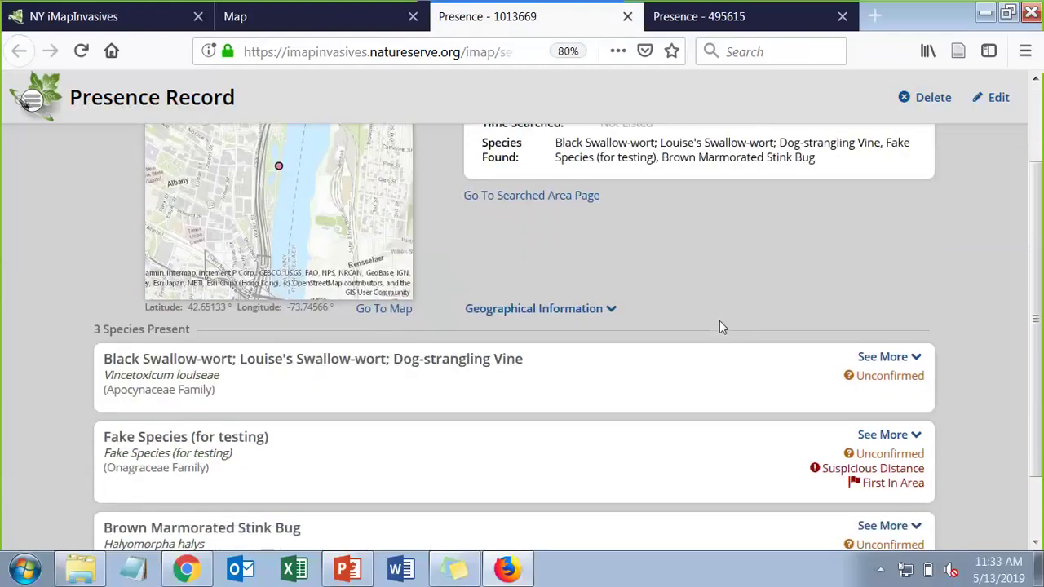
scroll(720, 327, up, 3)
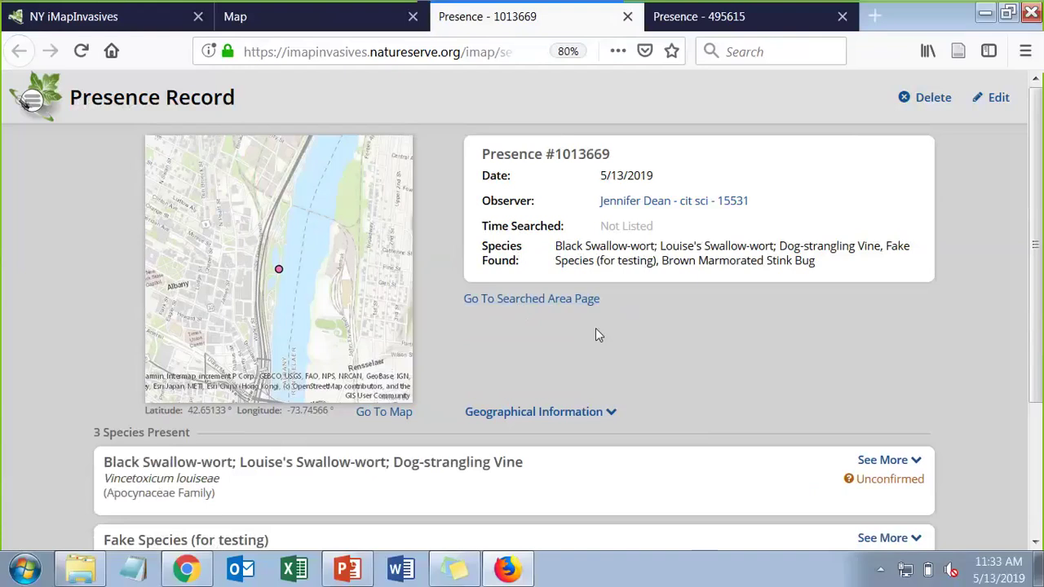
scroll(687, 322, down, 3)
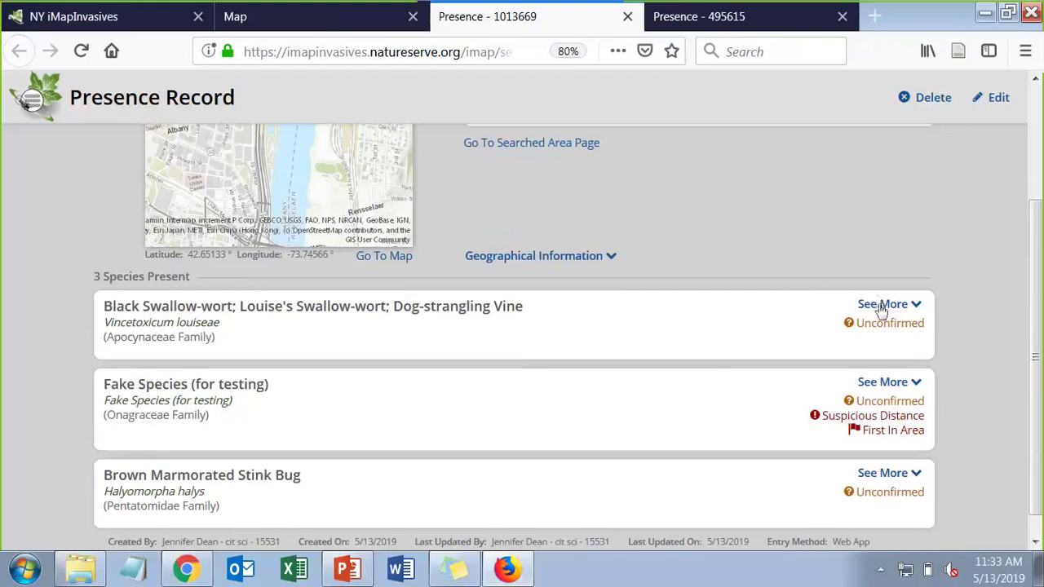
click(882, 304)
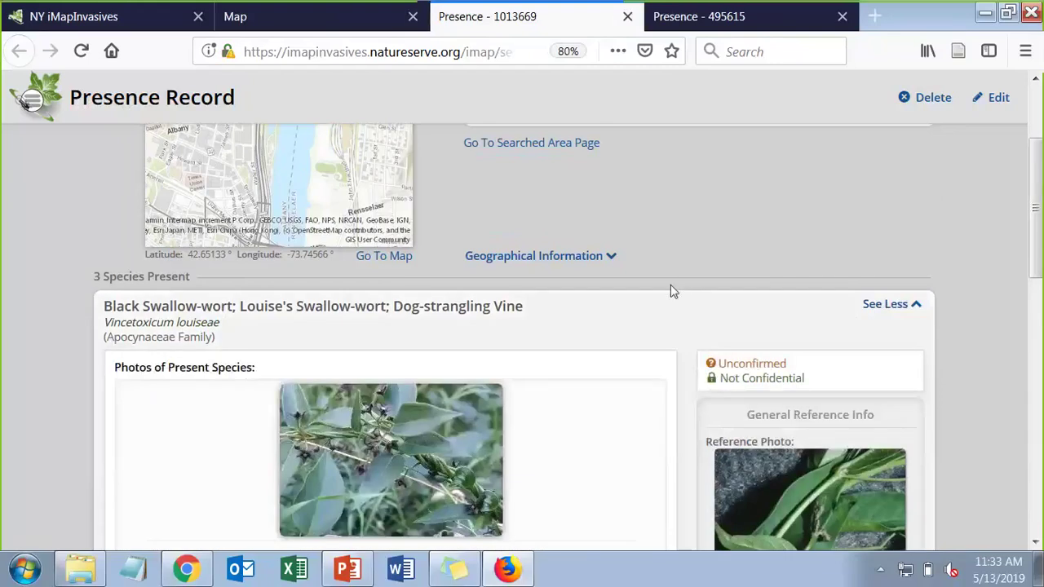
scroll(670, 285, down, 2)
scroll(671, 290, down, 1)
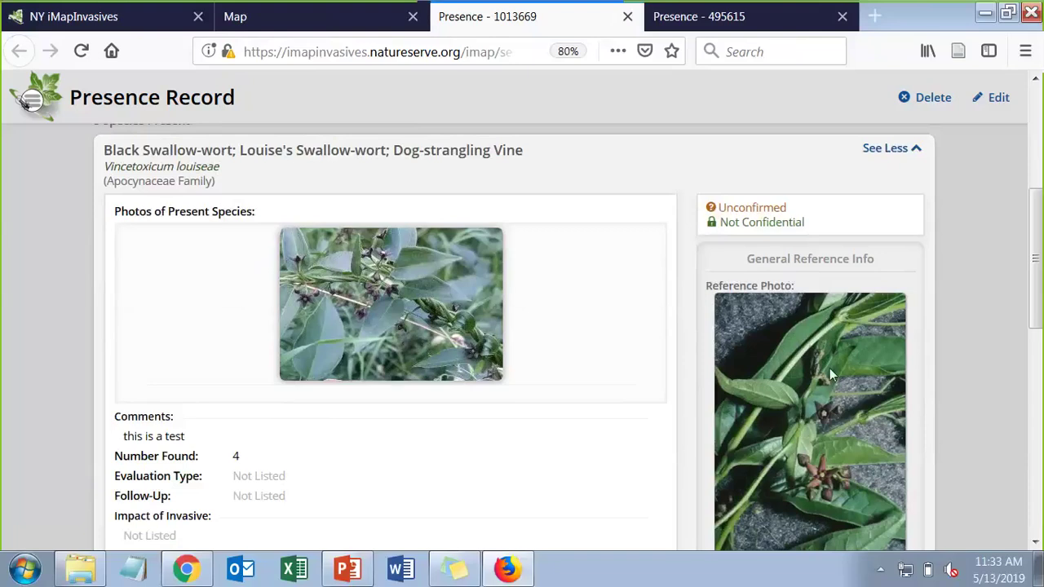
scroll(829, 373, down, 4)
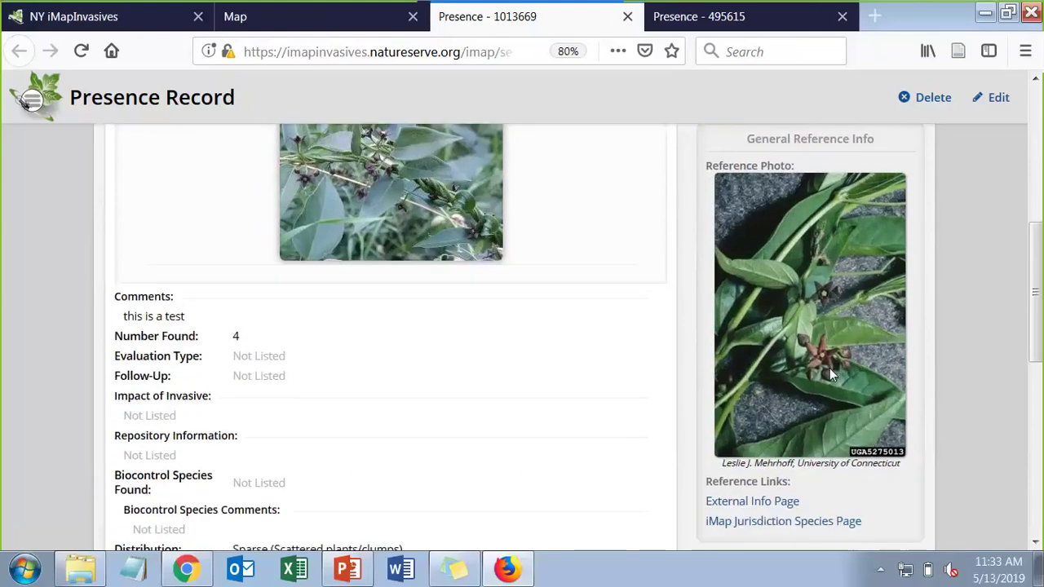
scroll(829, 368, up, 8)
scroll(829, 368, down, 4)
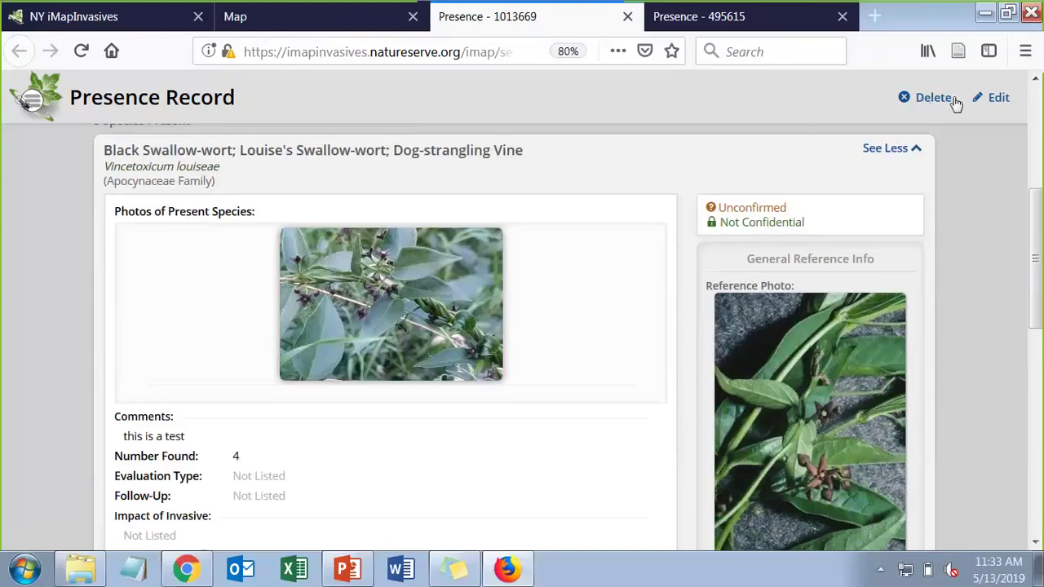
click(996, 99)
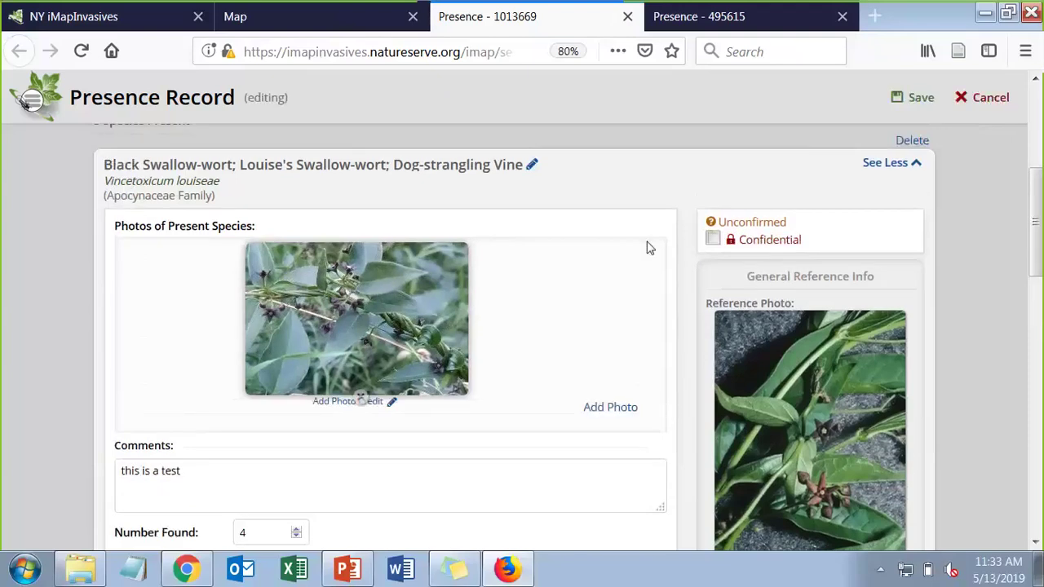
Tick and untick Confidential so Black Swallow-wort stays Not Confidential.
scroll(648, 248, up, 5)
scroll(649, 248, down, 4)
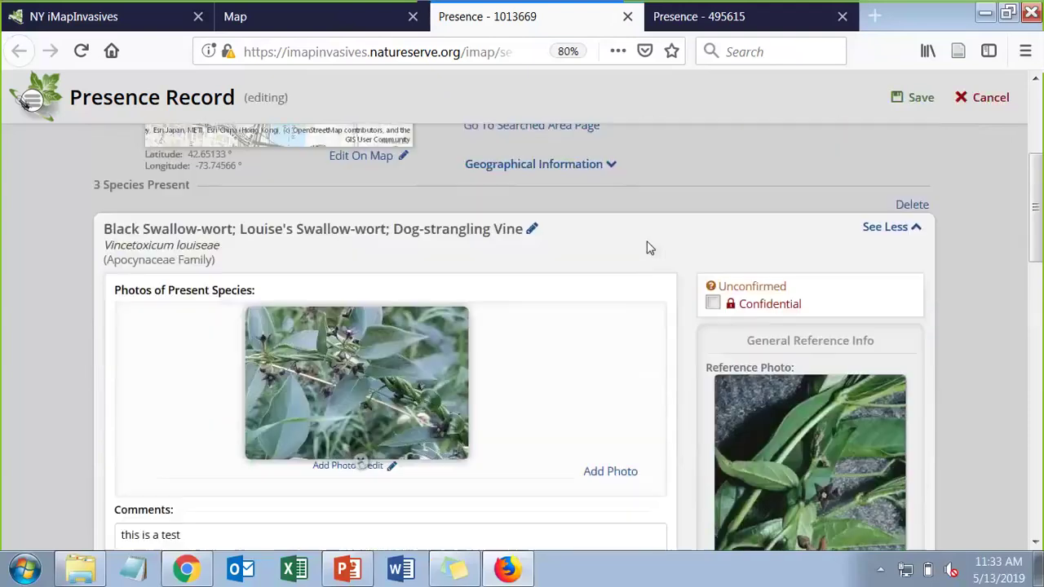
scroll(648, 248, down, 1)
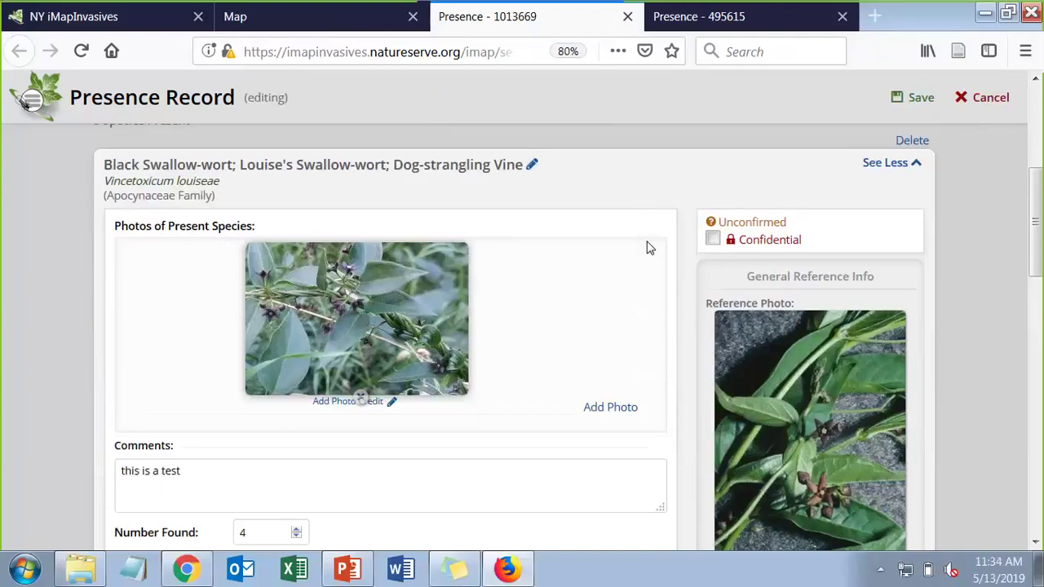
scroll(649, 248, down, 1)
scroll(648, 248, up, 1)
click(713, 243)
click(713, 243)
Review the rest of the edit form and save Presence Record 1013669.
scroll(652, 342, down, 1)
scroll(652, 342, down, 1)
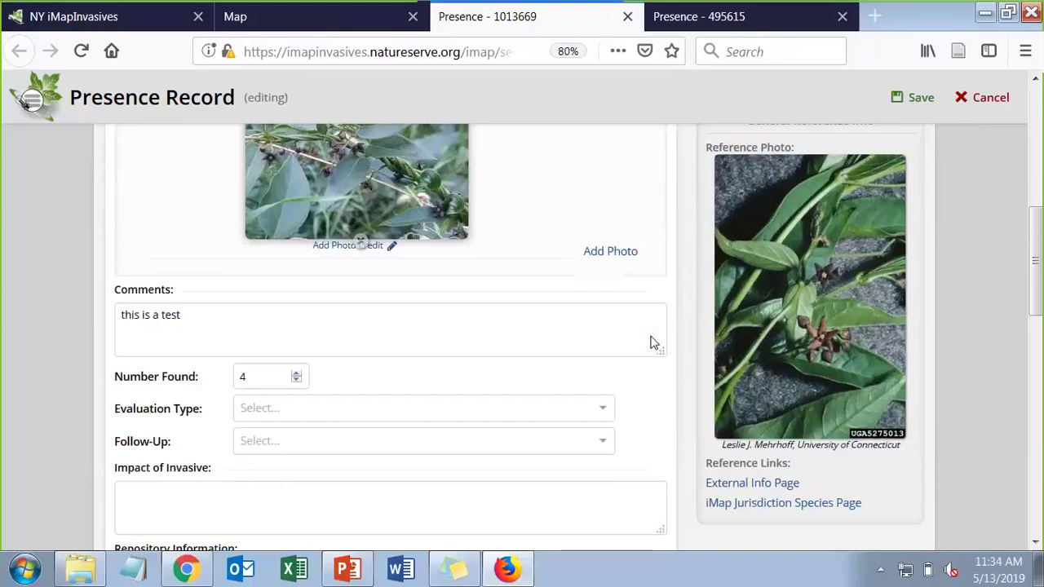
scroll(652, 343, up, 1)
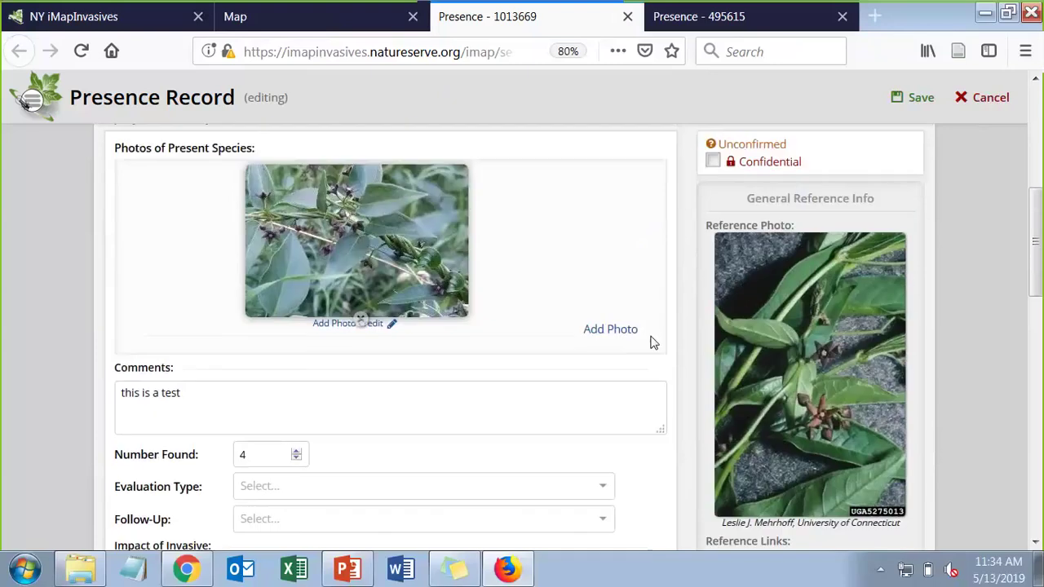
scroll(652, 343, down, 2)
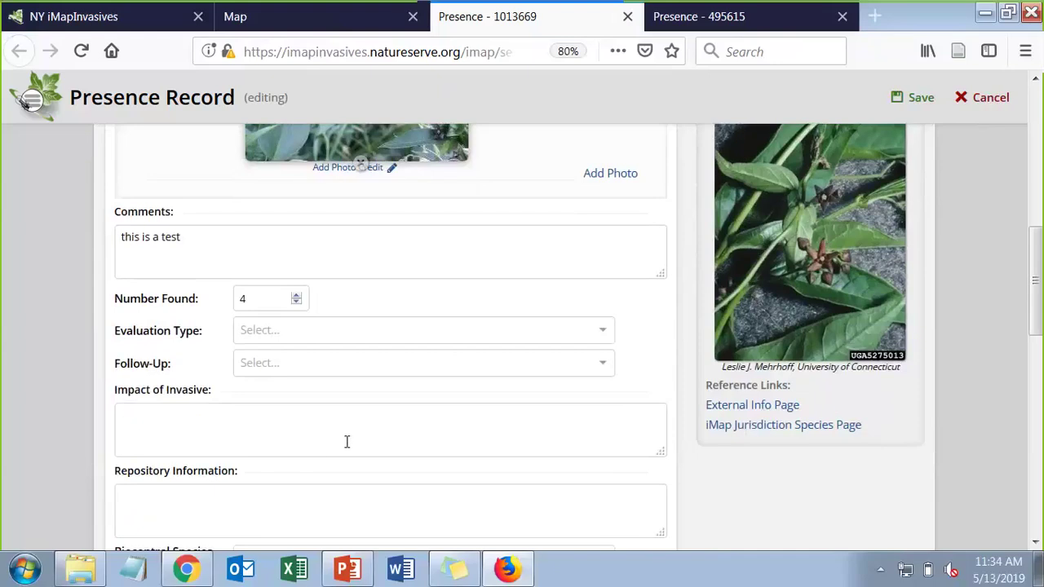
scroll(346, 444, down, 3)
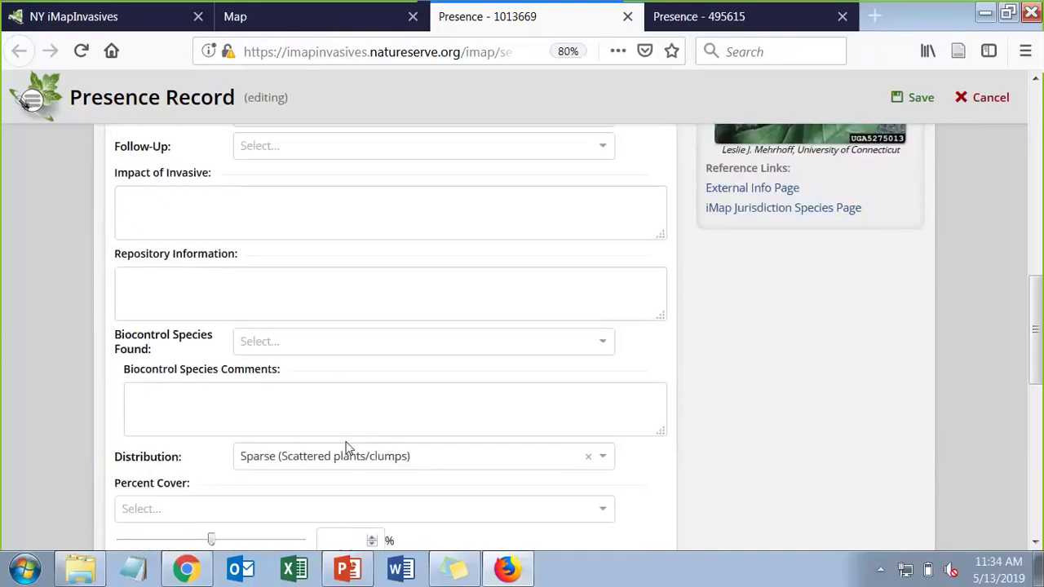
scroll(346, 447, down, 2)
scroll(346, 447, down, 4)
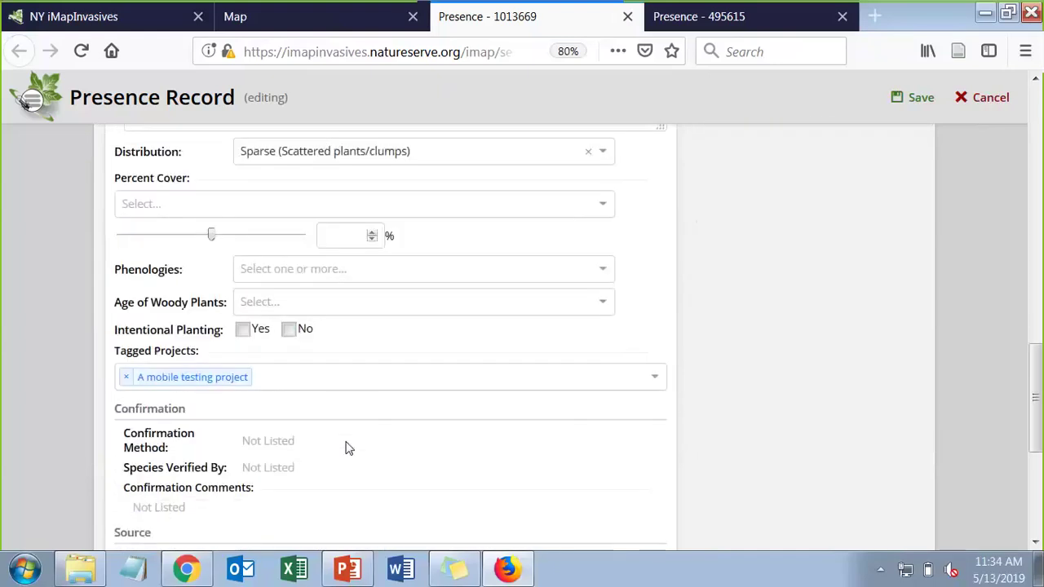
scroll(346, 448, up, 12)
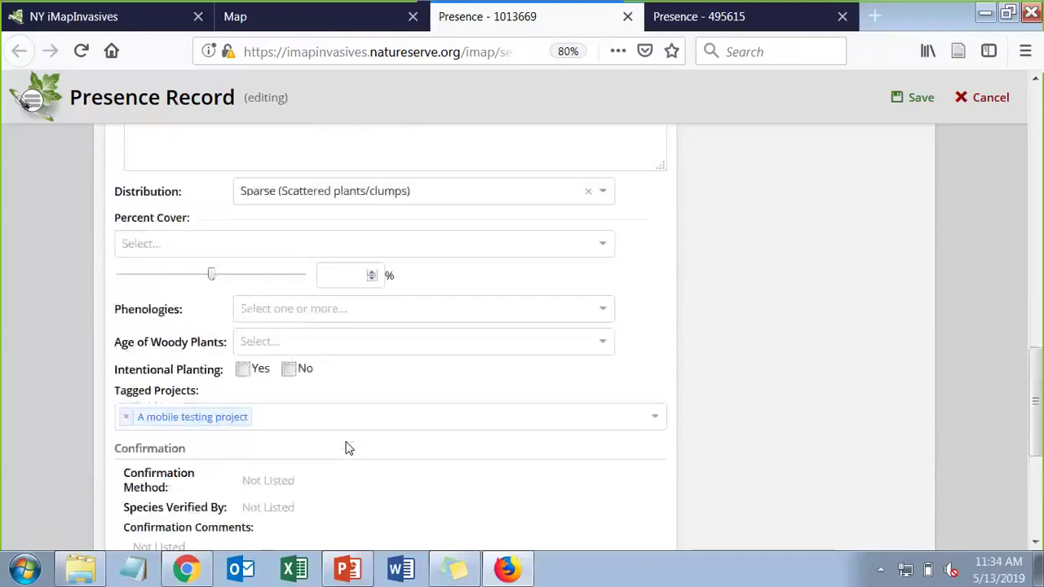
scroll(346, 444, up, 6)
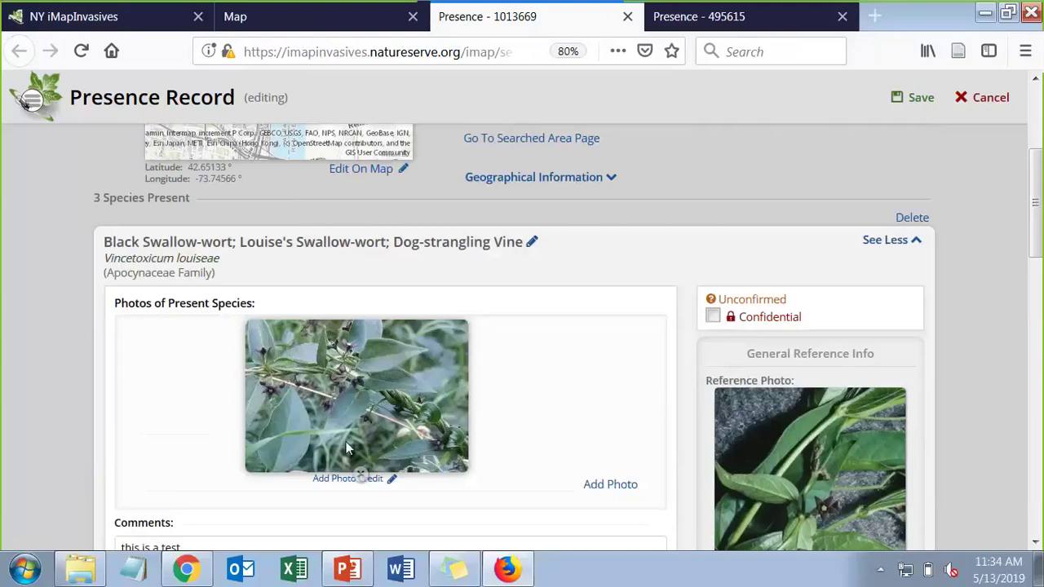
scroll(346, 441, down, 8)
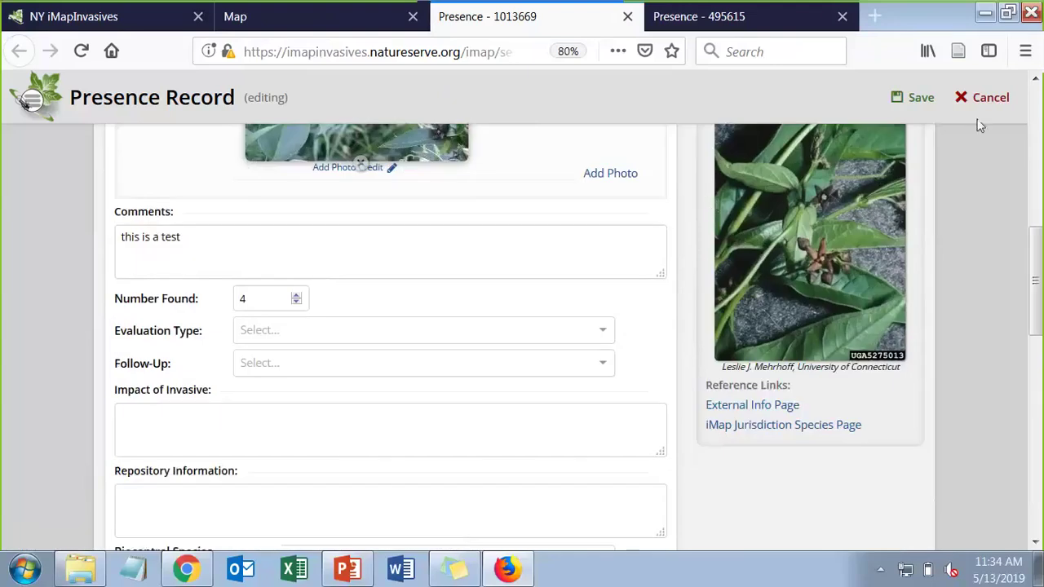
click(906, 103)
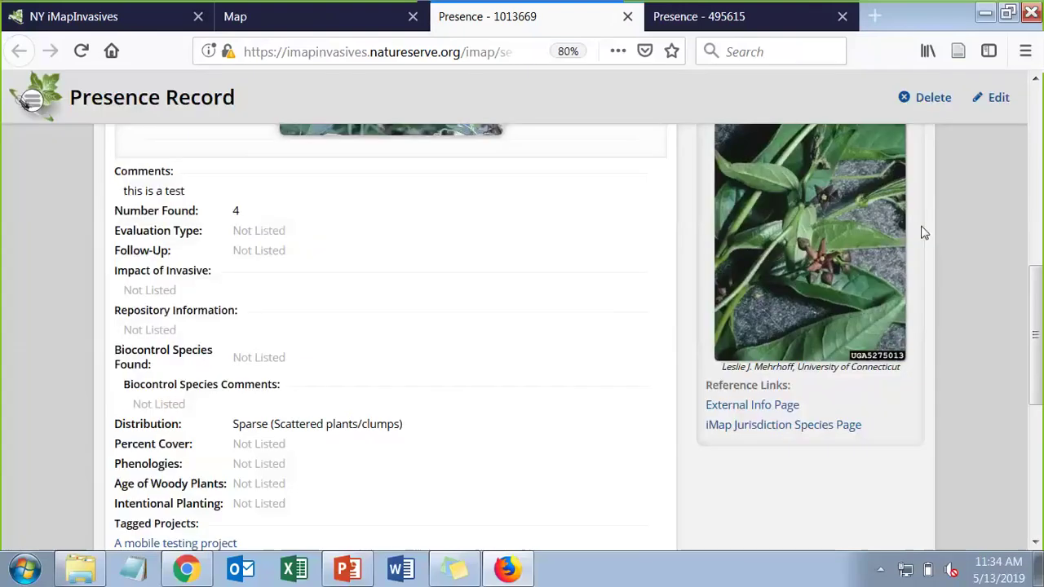
Delete Presence Record 1013669 with 'Test Record' as the reason removed.
scroll(922, 232, up, 5)
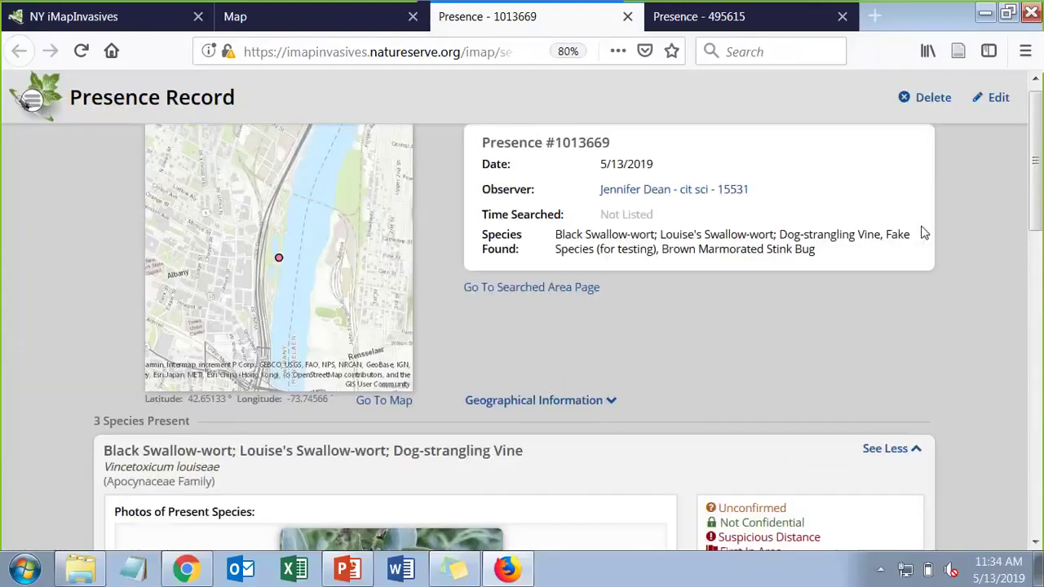
click(934, 98)
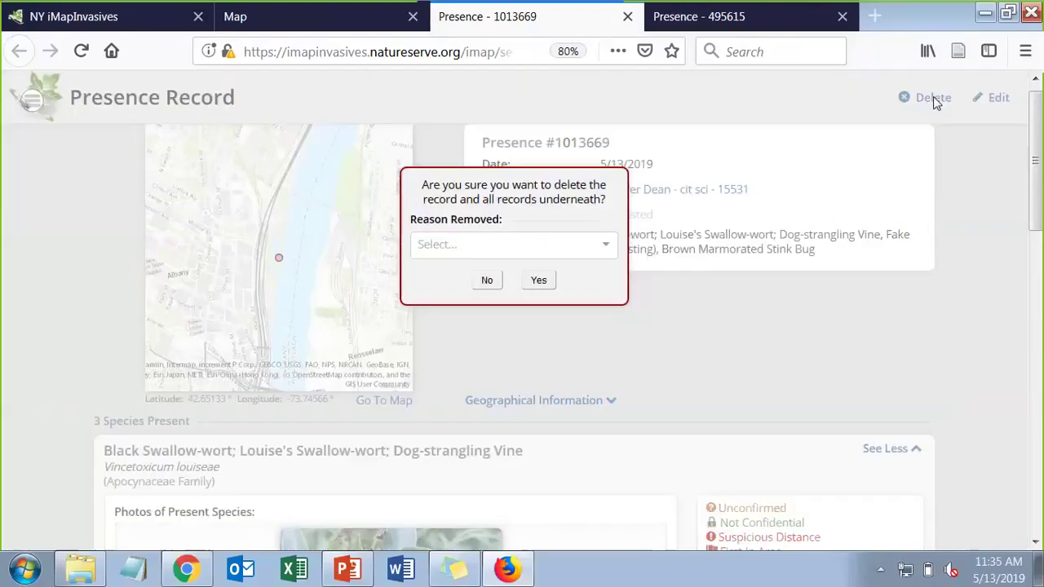
click(512, 246)
click(477, 277)
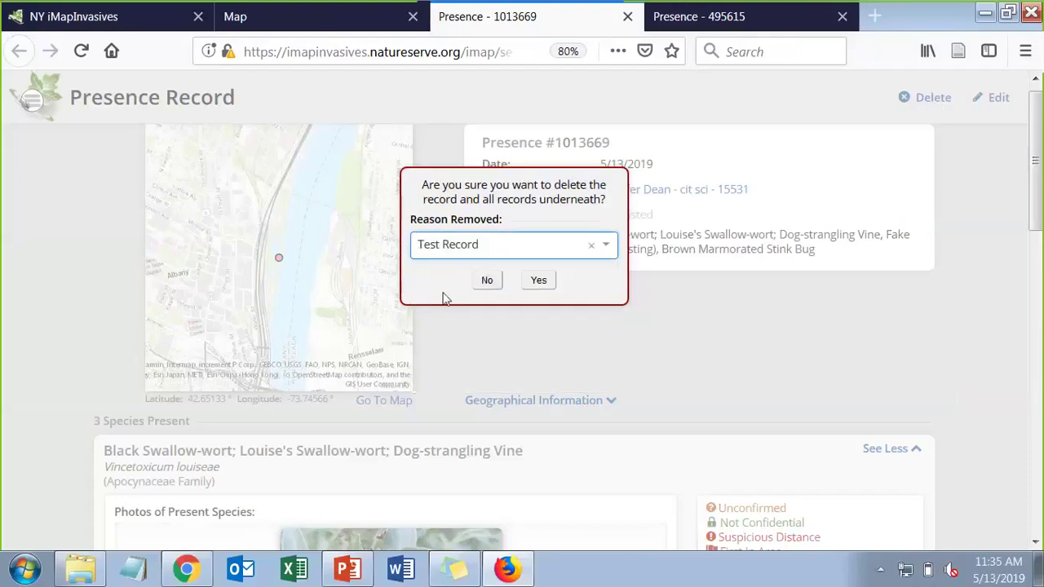
click(538, 283)
click(538, 282)
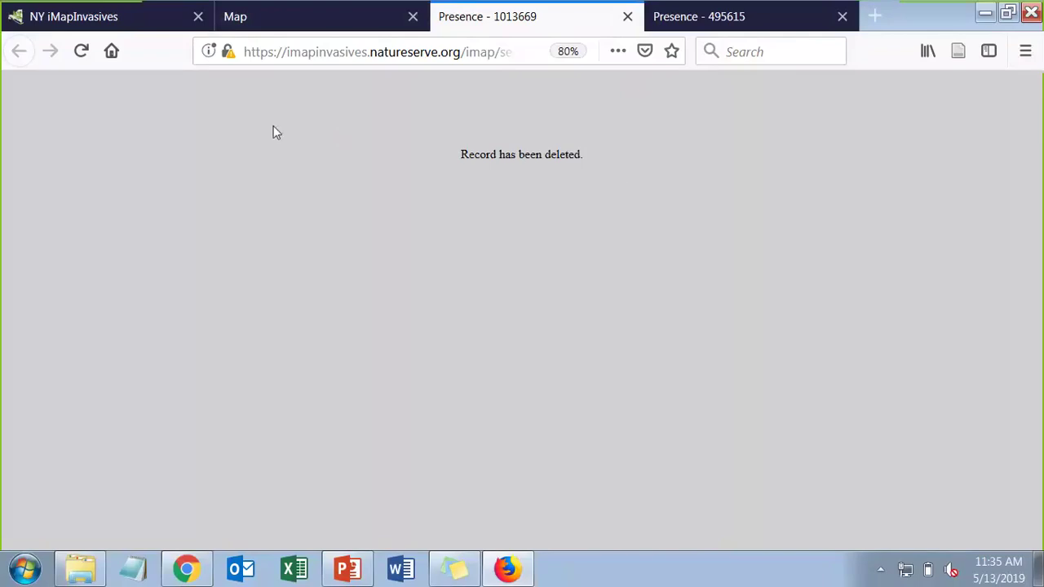
Return to the map and start a Single Not-Detected record with Polygon shape type.
click(245, 23)
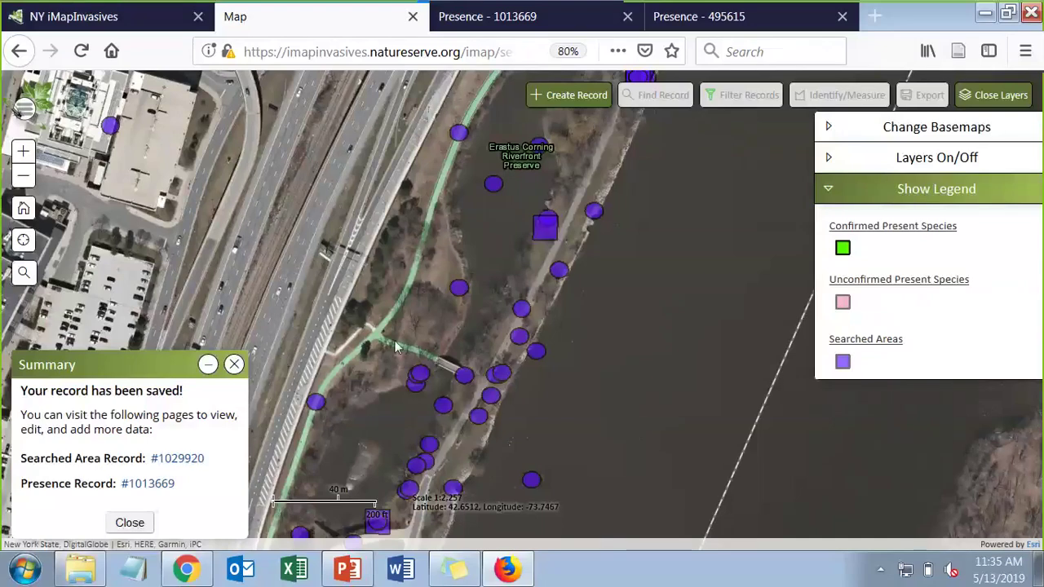
click(236, 366)
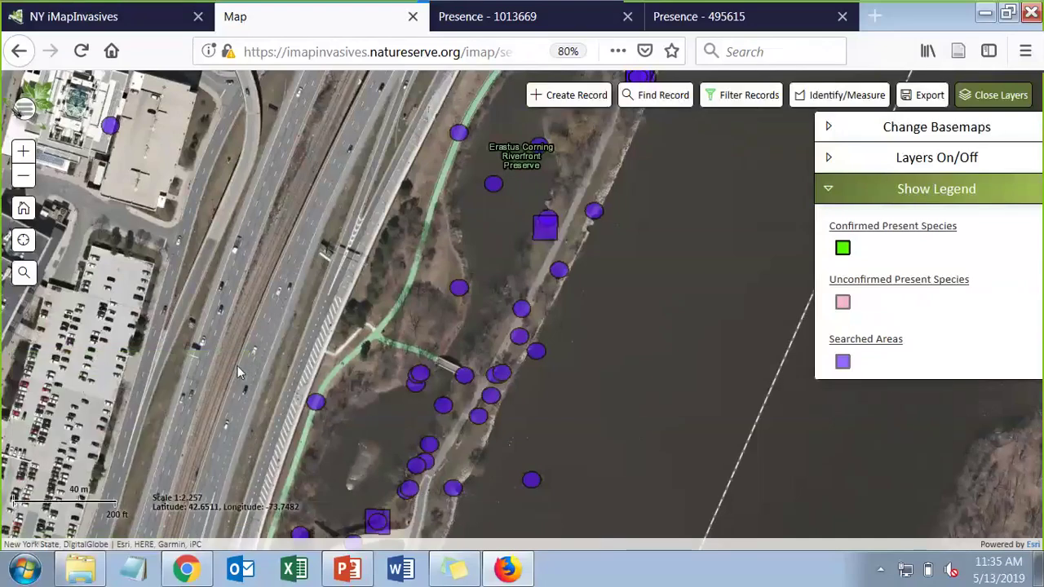
click(551, 99)
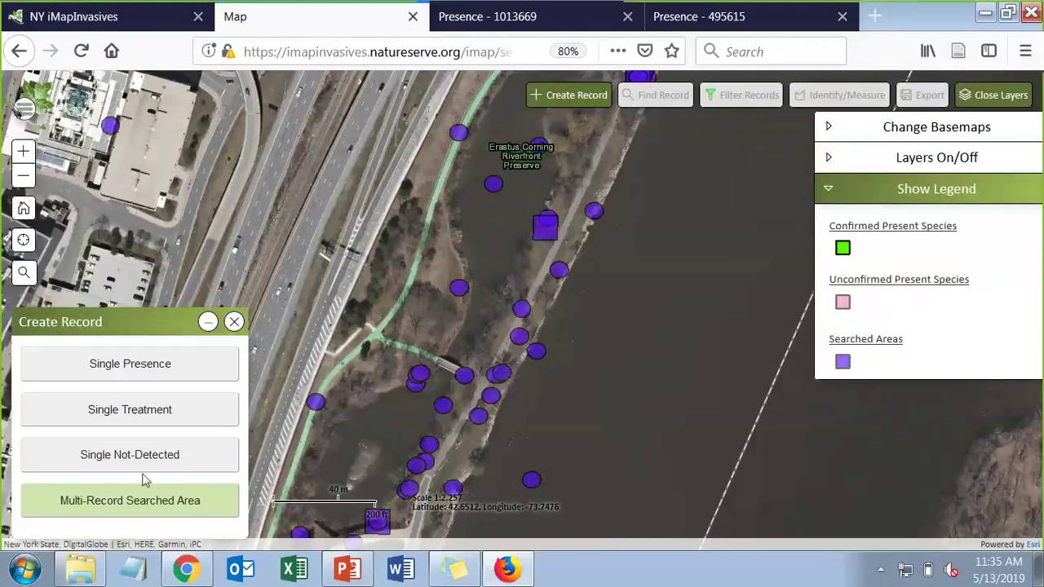
click(100, 465)
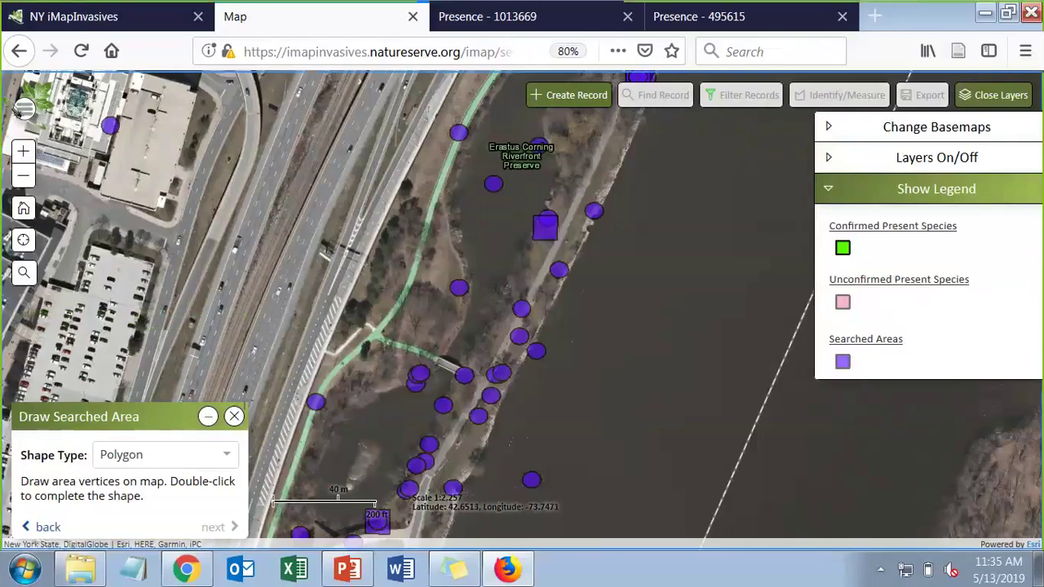
click(176, 461)
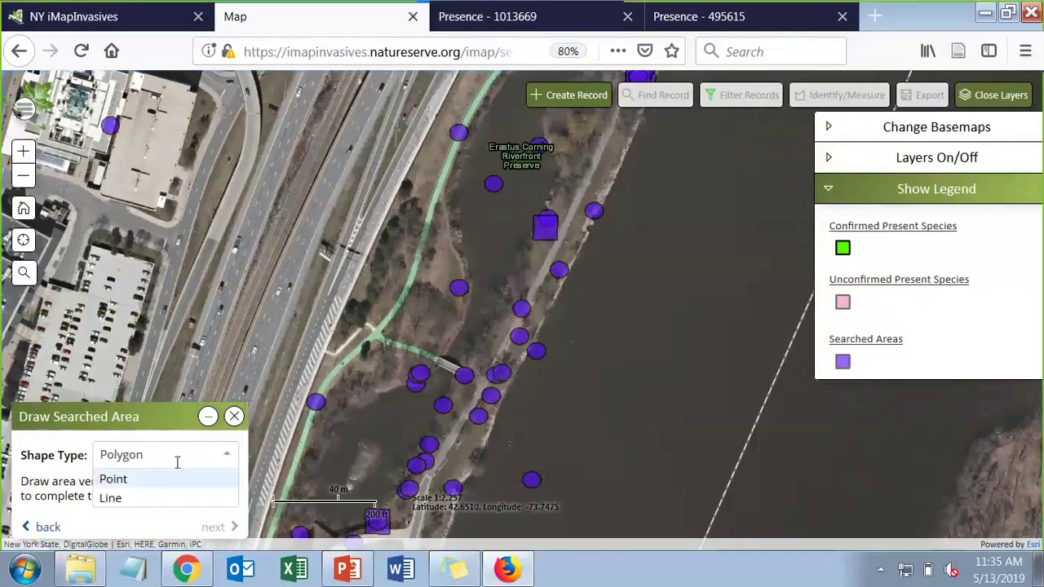
click(230, 460)
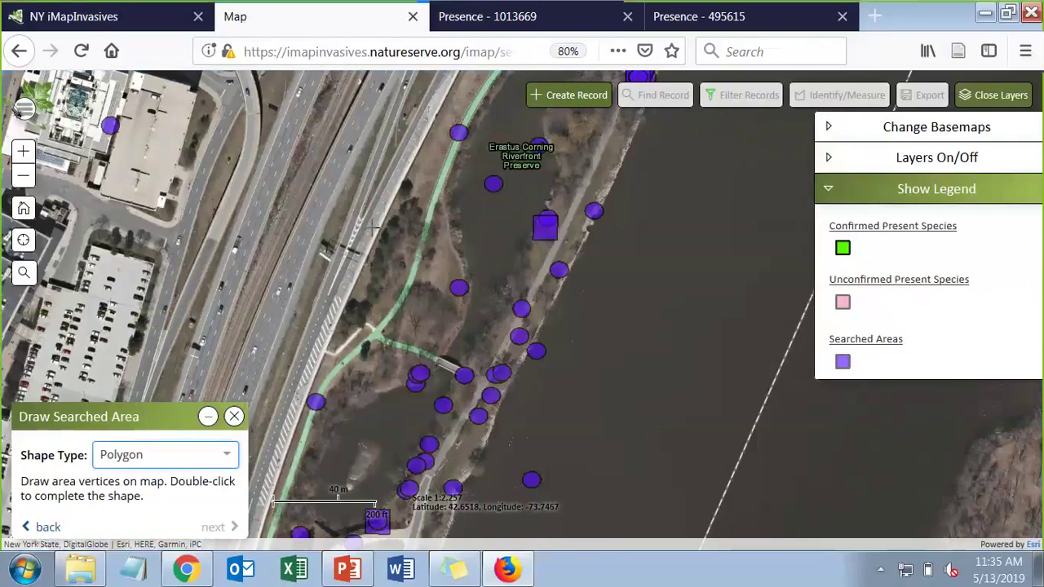
Outline the searched-area polygon beside the riverside path west of the preserve and continue.
click(397, 209)
click(411, 199)
click(422, 224)
click(405, 279)
double_click(368, 309)
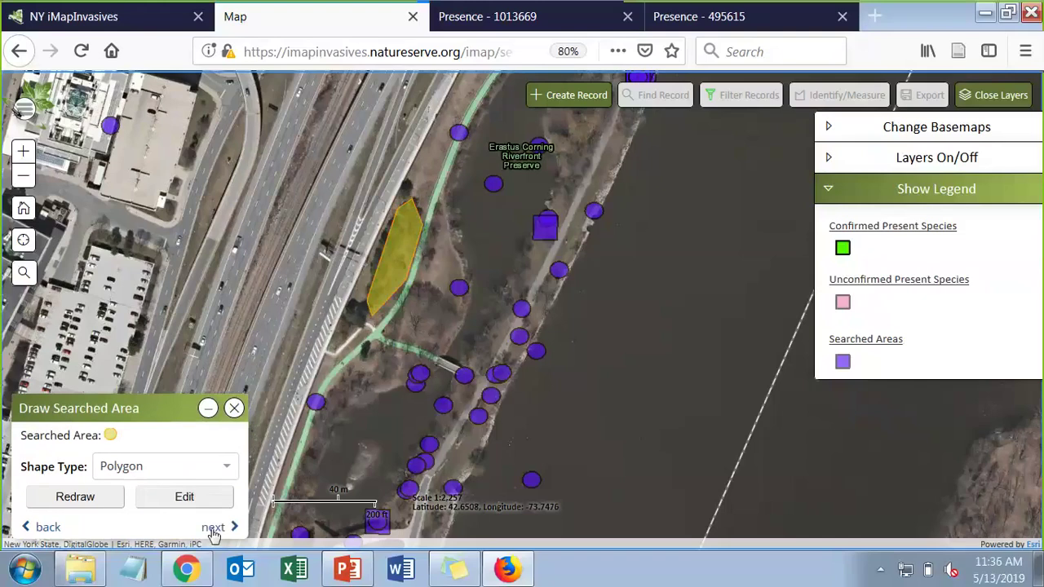
click(214, 527)
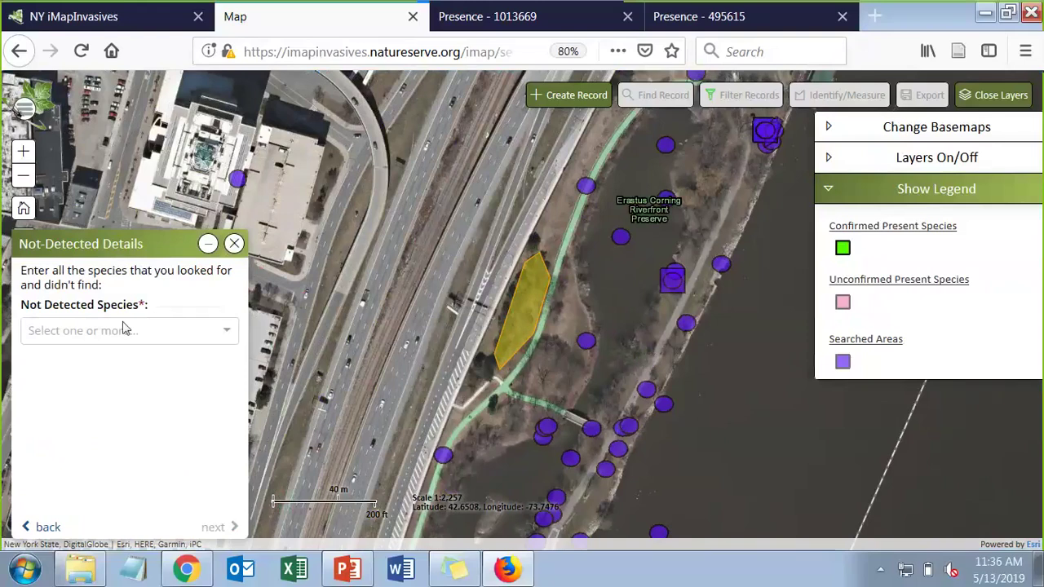
Choose Hemlock Woolly Adelgid as the not-detected species with 10m Time Searched and no project tags.
click(125, 328)
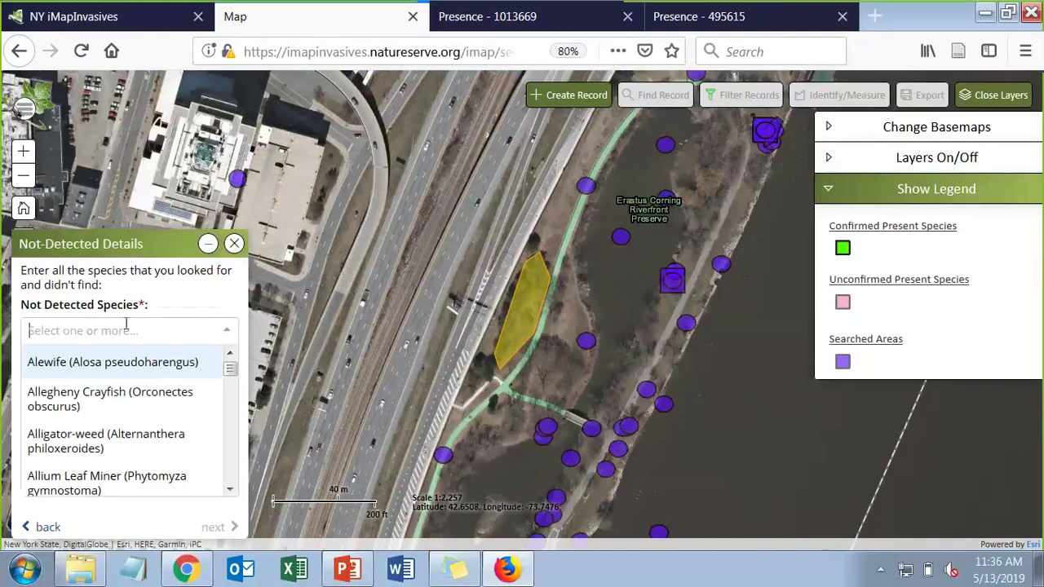
text(adel)
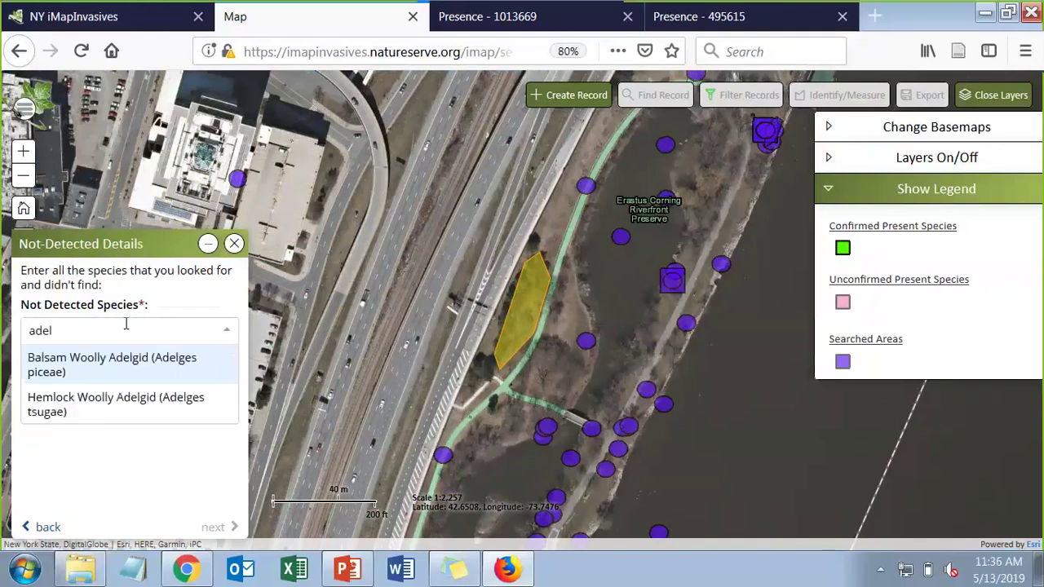
click(132, 404)
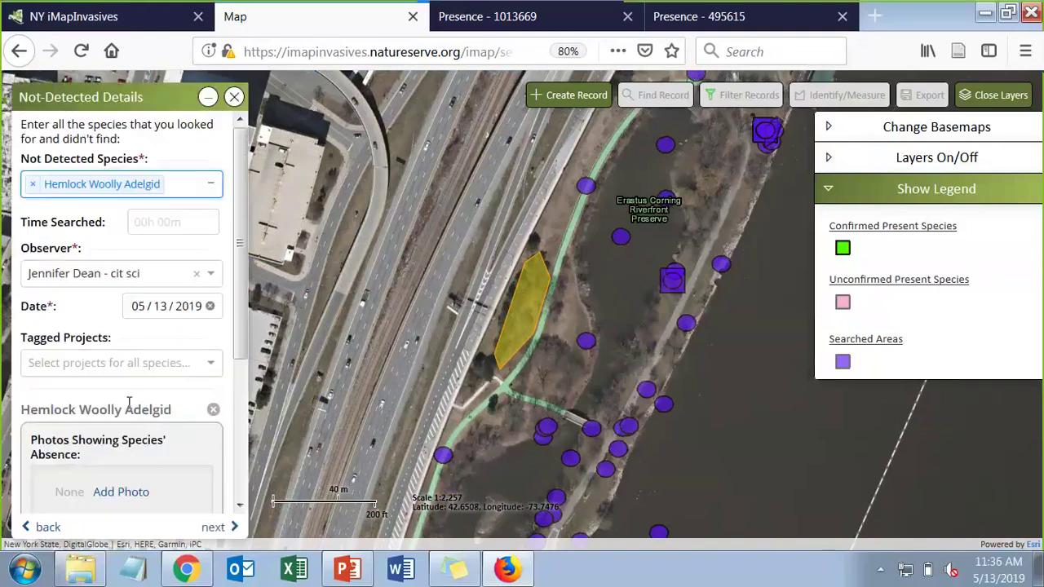
click(154, 220)
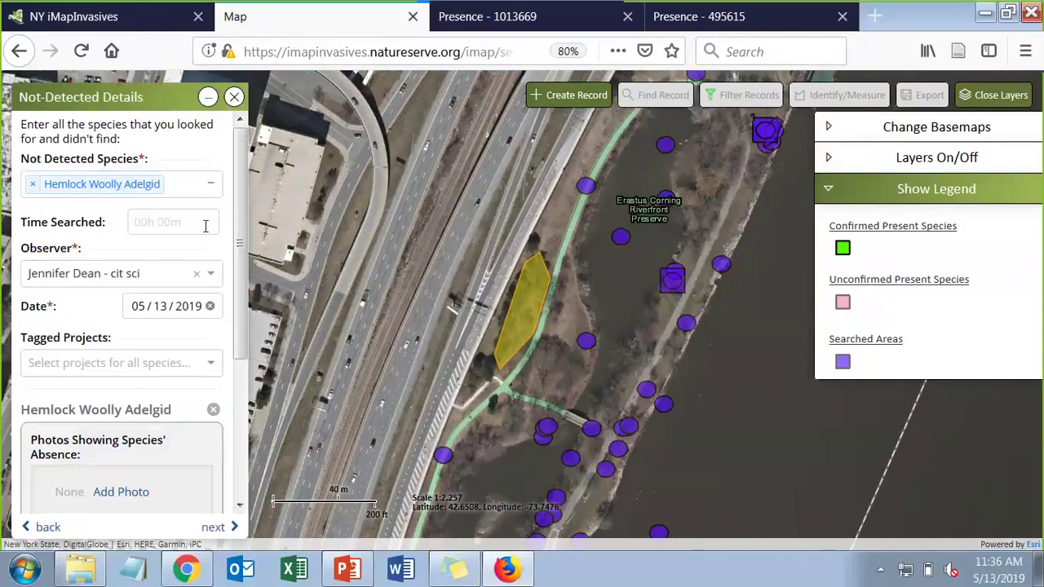
click(187, 221)
text(10m)
scroll(93, 302, down, 5)
click(118, 179)
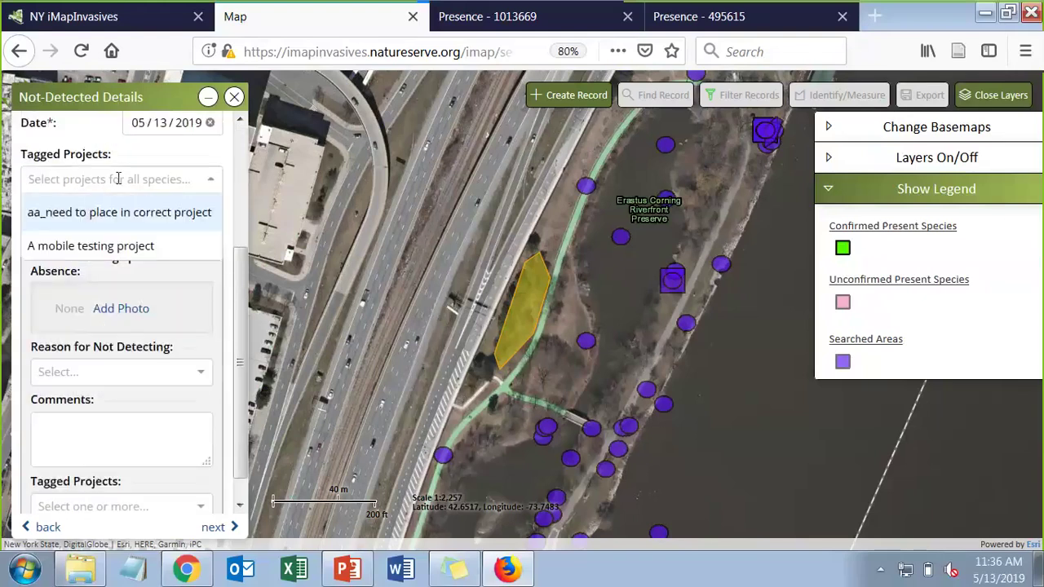
click(102, 152)
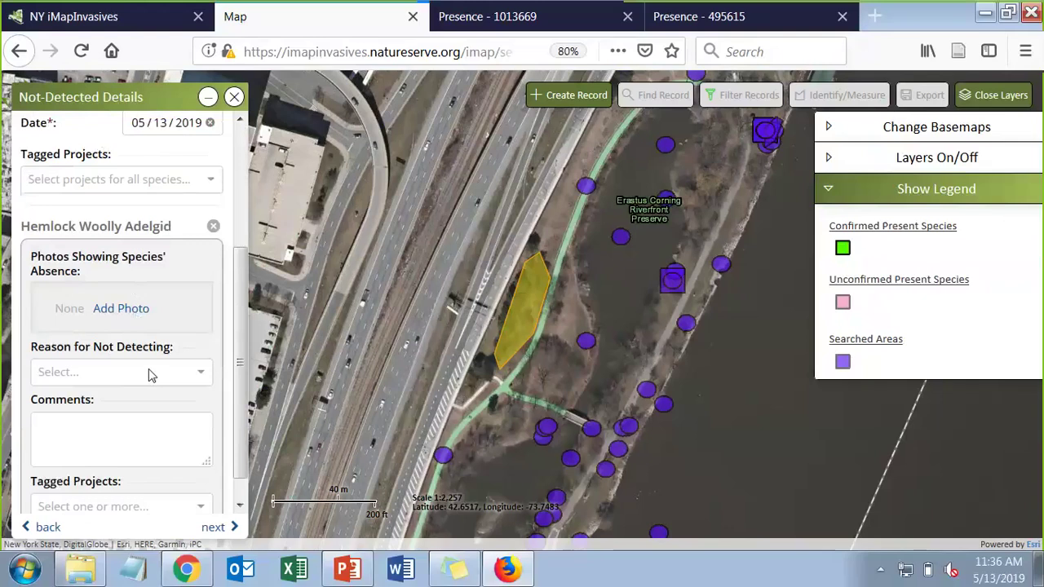
Set the reason to species never detected here previously and complete the not-detected record.
click(146, 372)
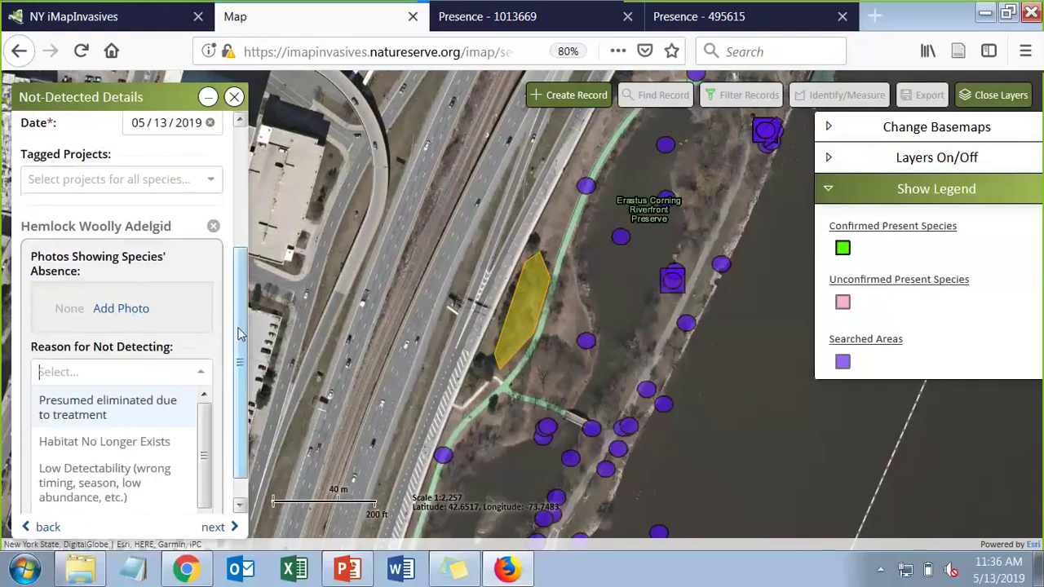
scroll(225, 322, down, 1)
click(182, 345)
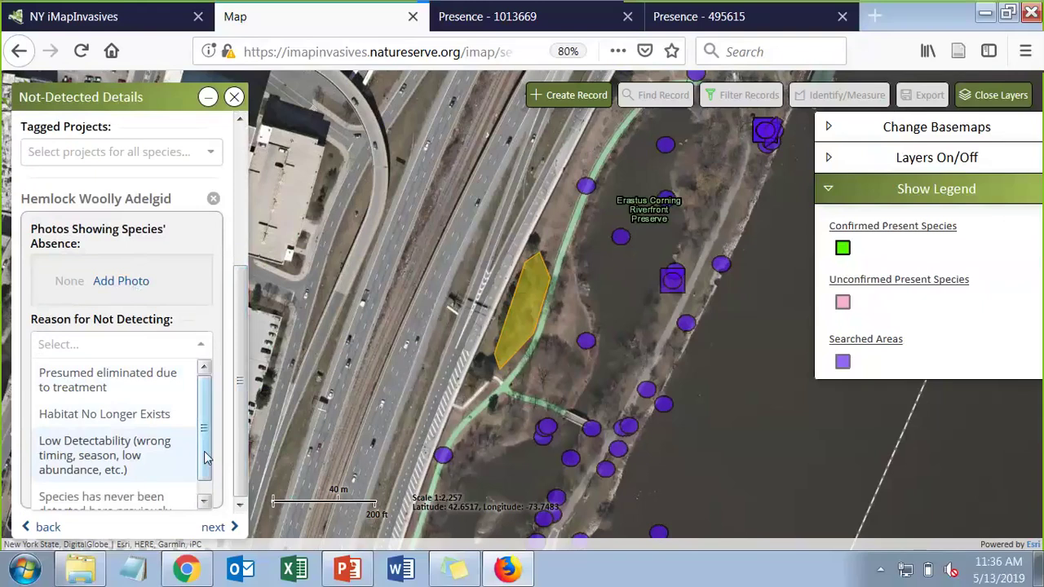
scroll(202, 472, down, 1)
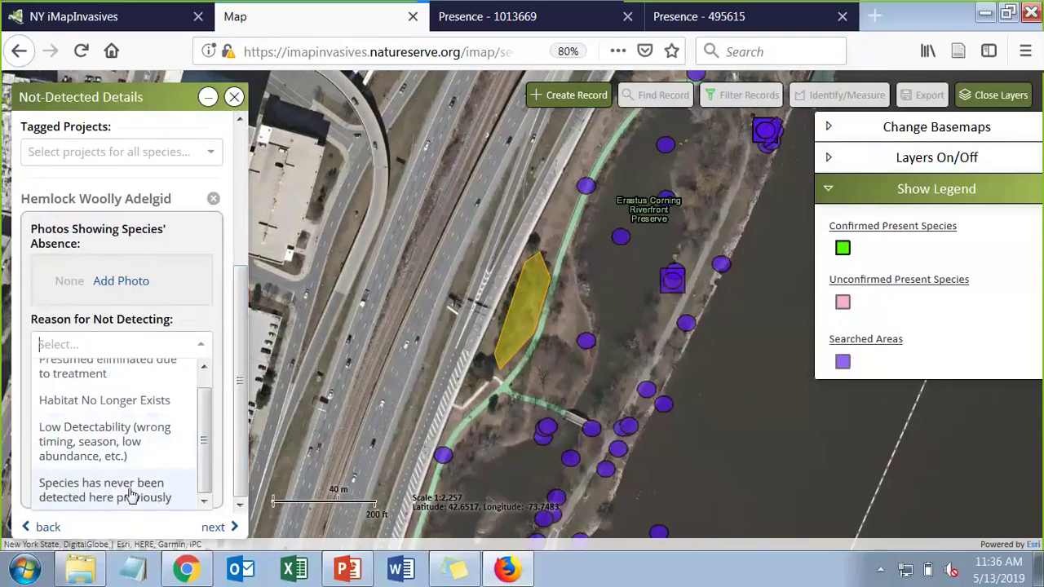
click(130, 494)
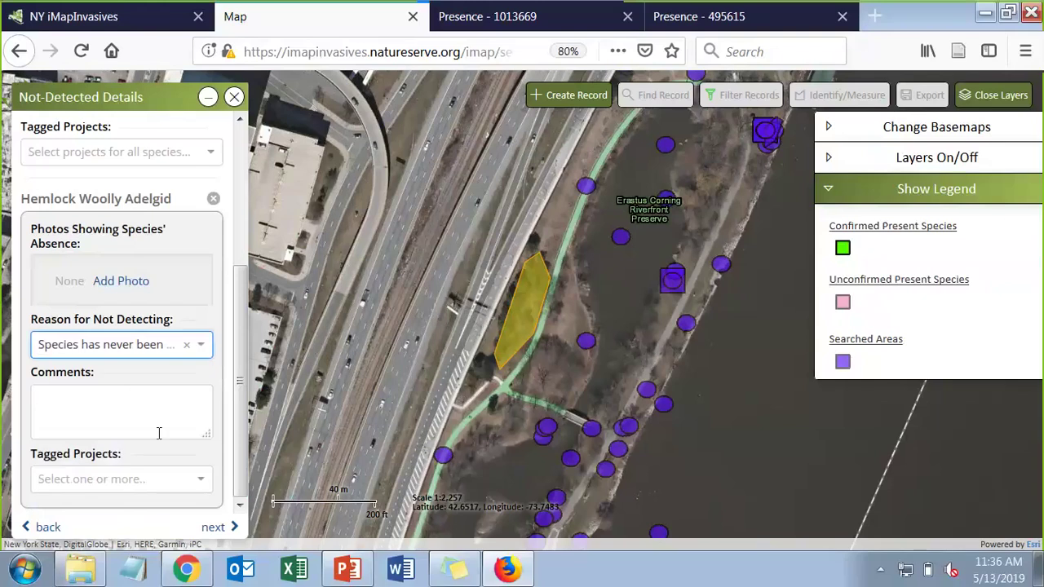
click(214, 528)
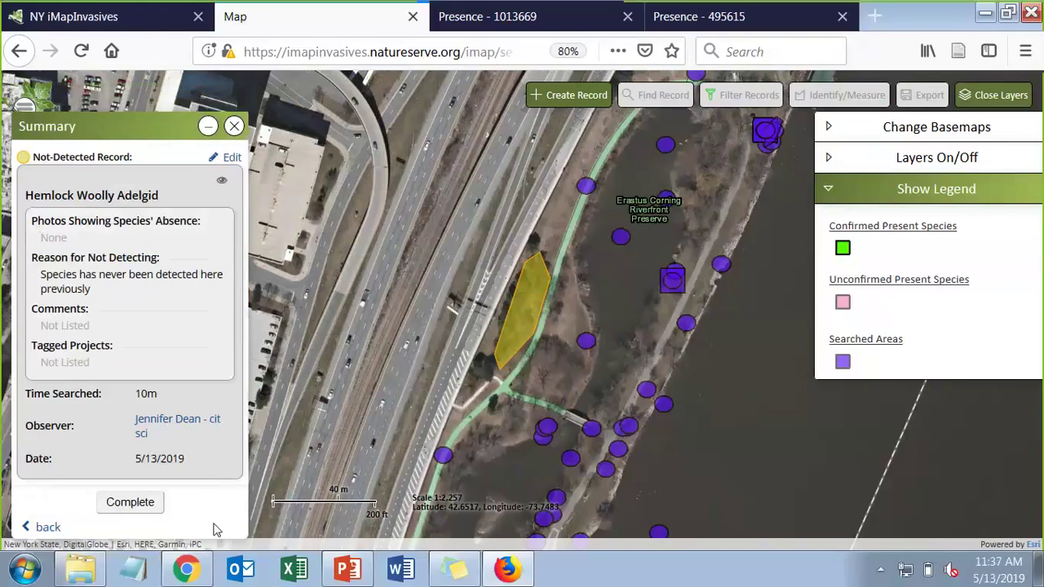
click(130, 502)
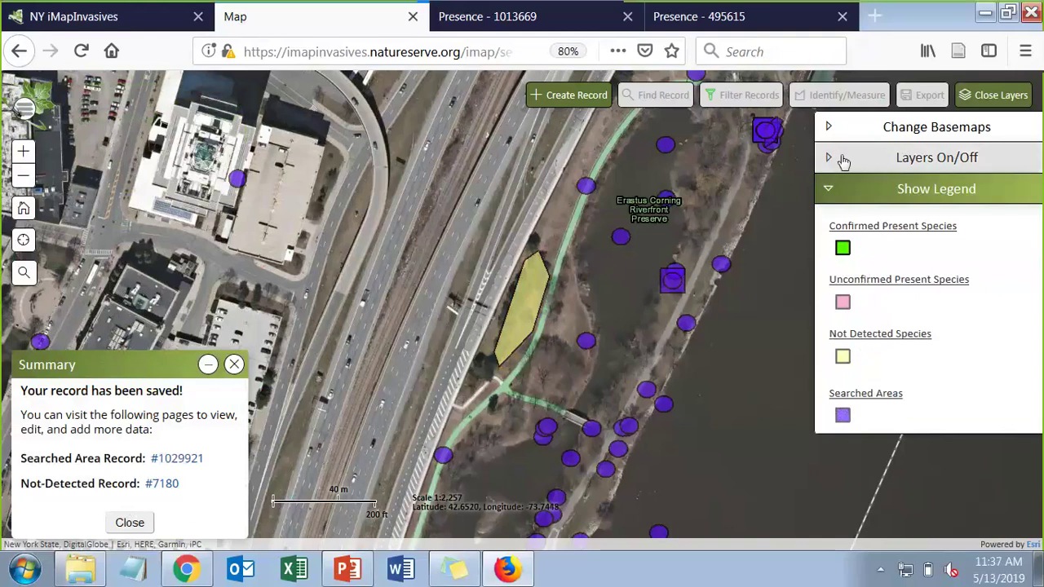
Open not-detected record #7180 and review its Hemlock Woolly Adelgid details.
click(161, 483)
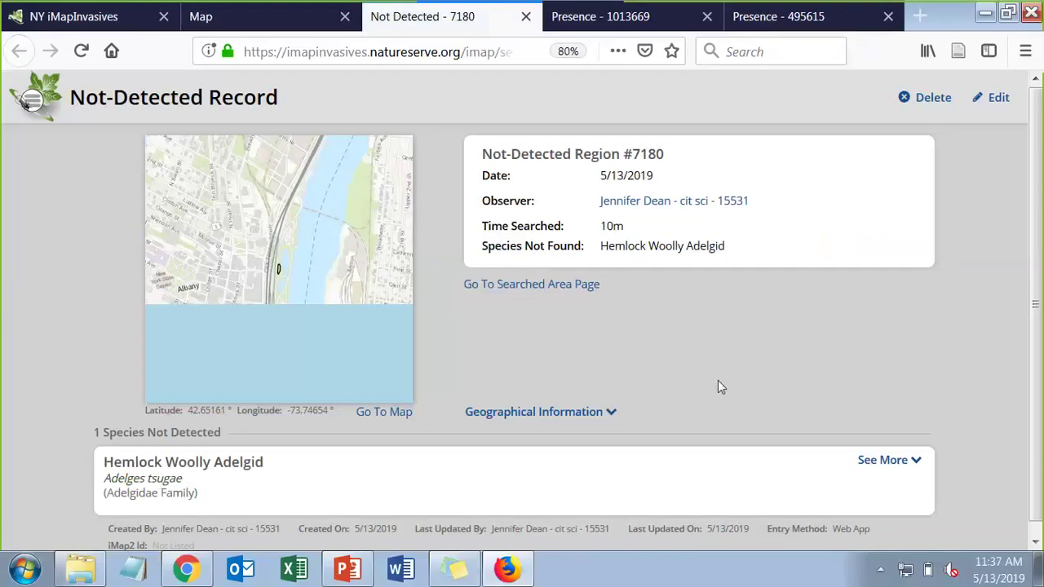
scroll(728, 335, down, 2)
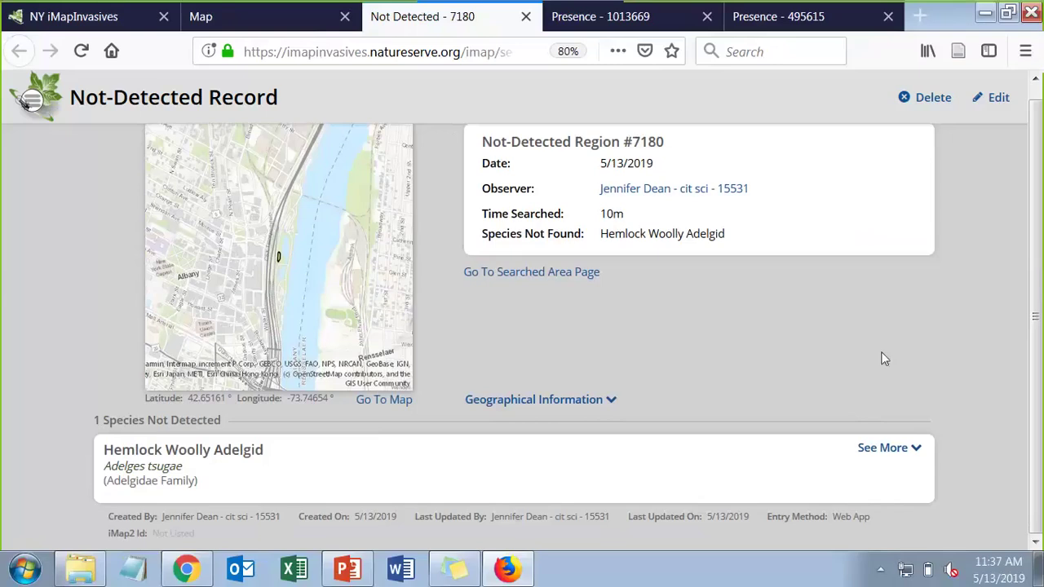
click(902, 448)
scroll(412, 430, down, 3)
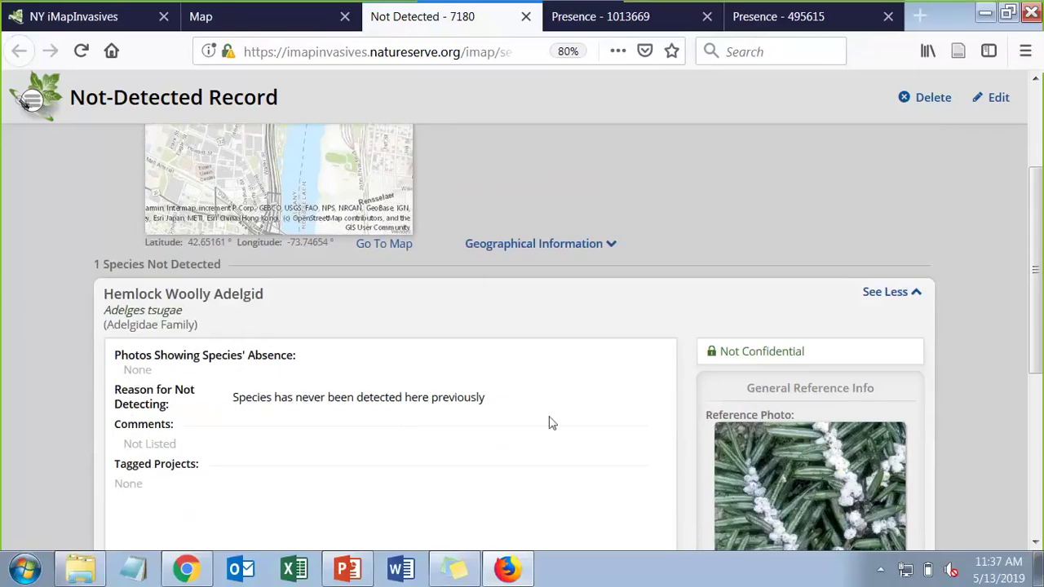
scroll(617, 395, down, 3)
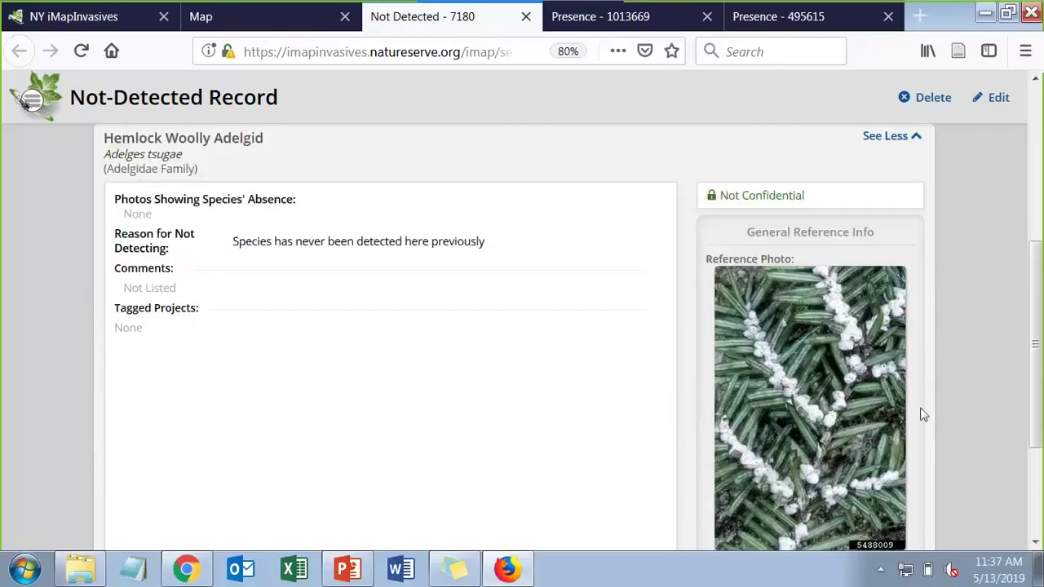
scroll(554, 420, up, 6)
scroll(555, 420, down, 3)
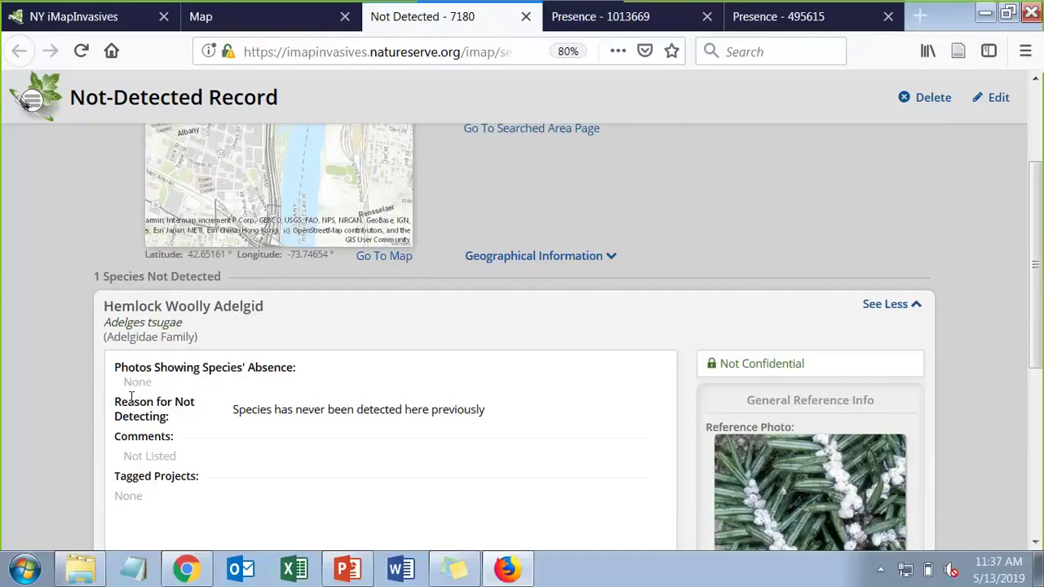
scroll(533, 315, up, 3)
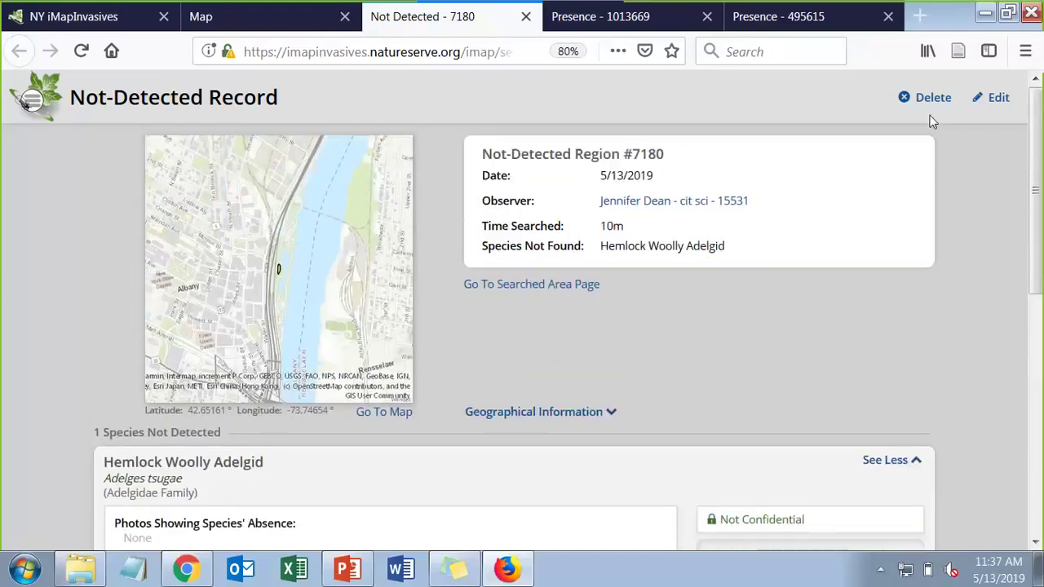
Delete record #7180 with reason Test Record and return to the Map tab.
click(931, 97)
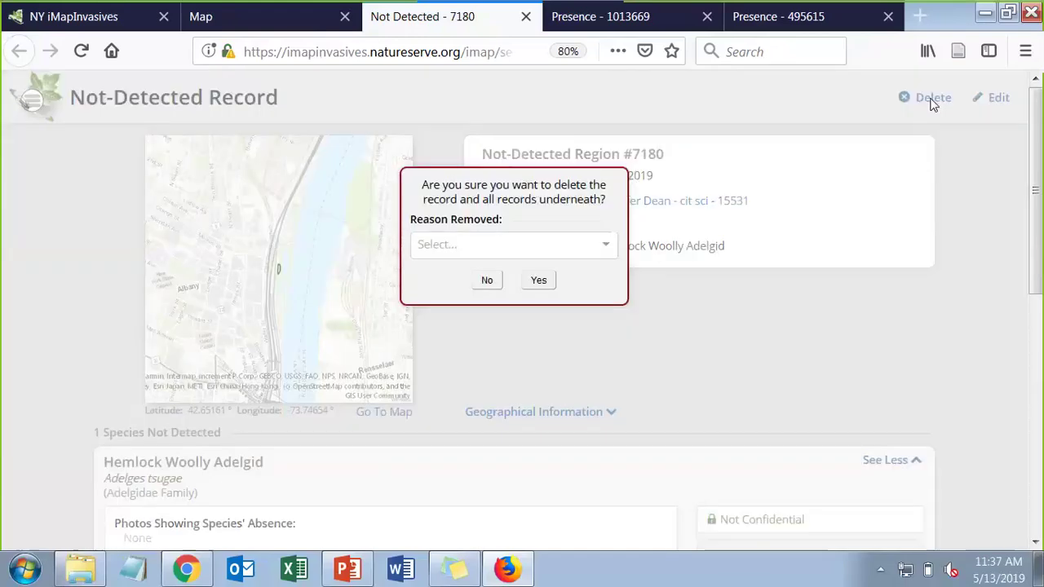
click(462, 243)
click(456, 275)
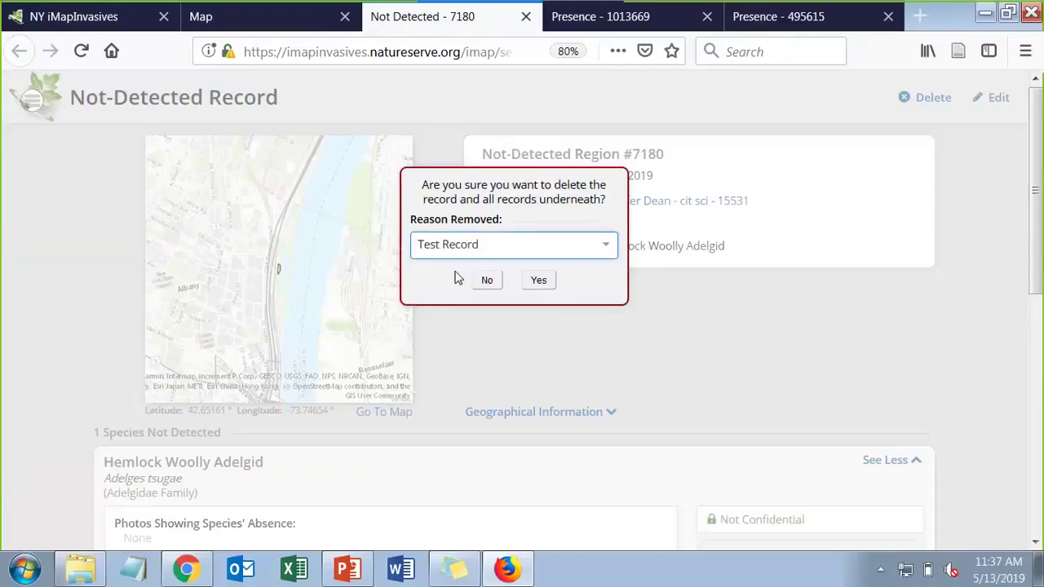
click(537, 282)
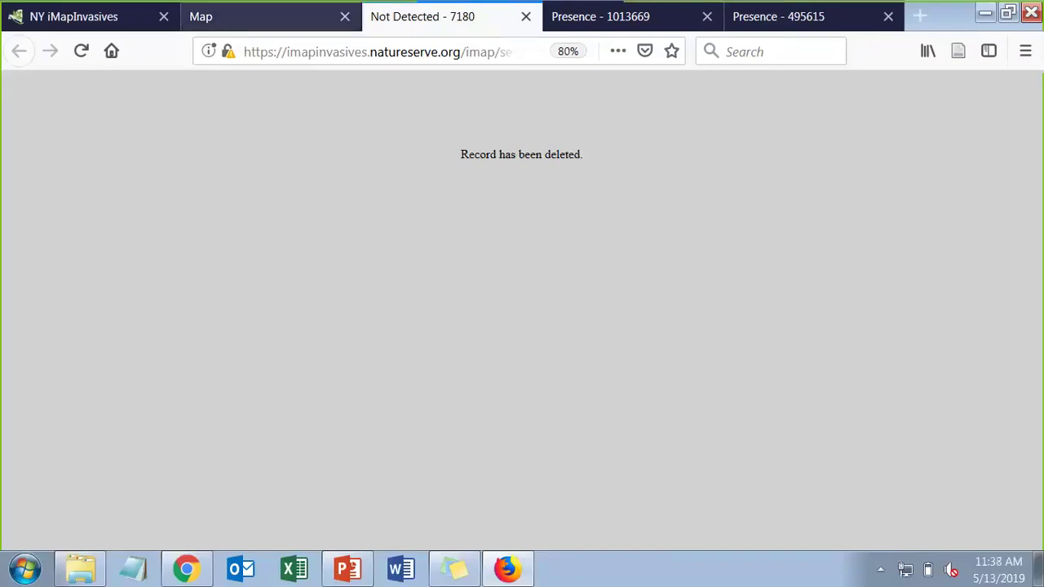
click(225, 20)
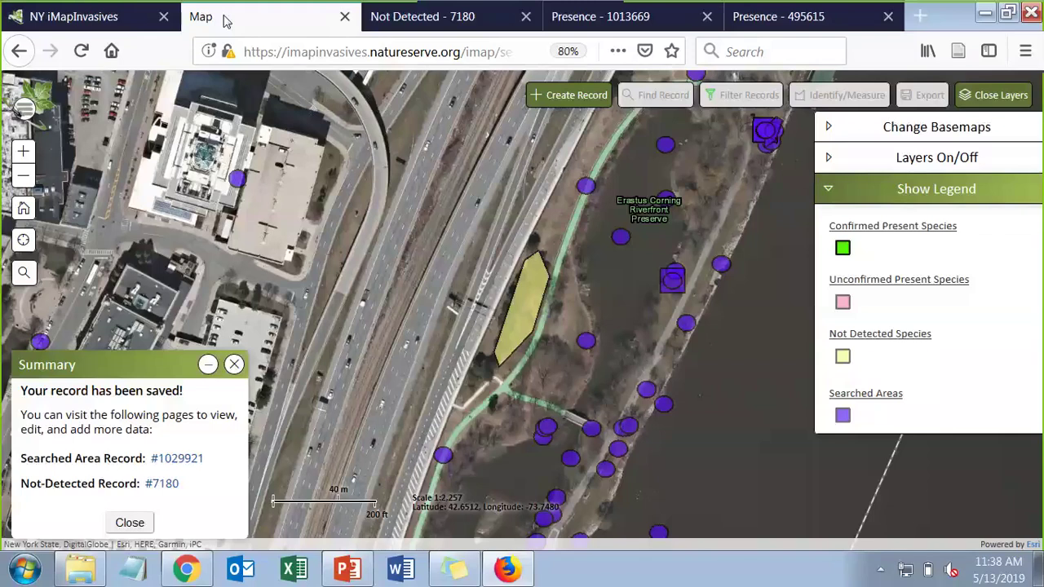
Close the saved-record Summary panel and open the account menu over the map.
click(234, 363)
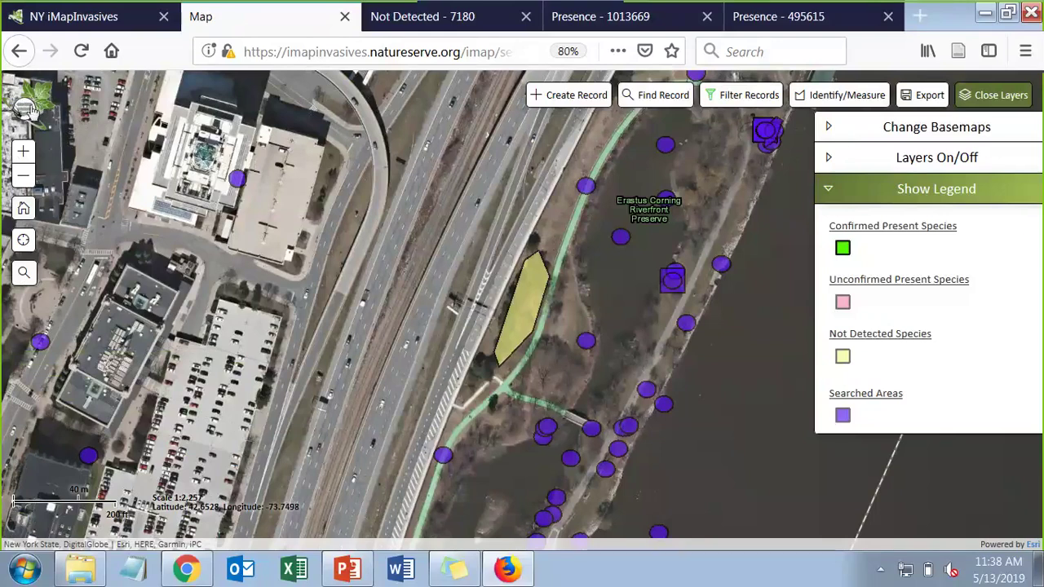
click(26, 112)
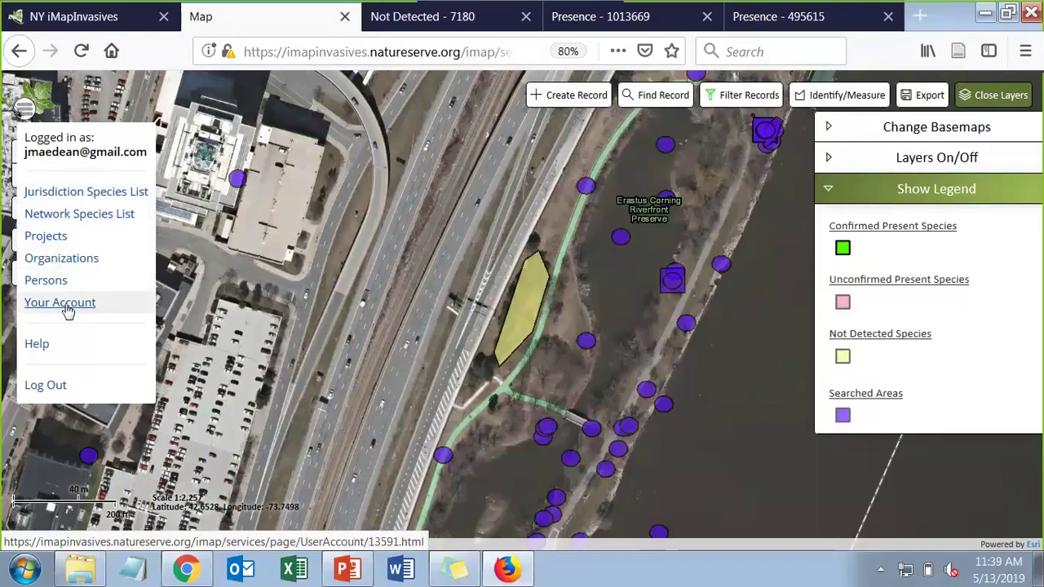
click(67, 308)
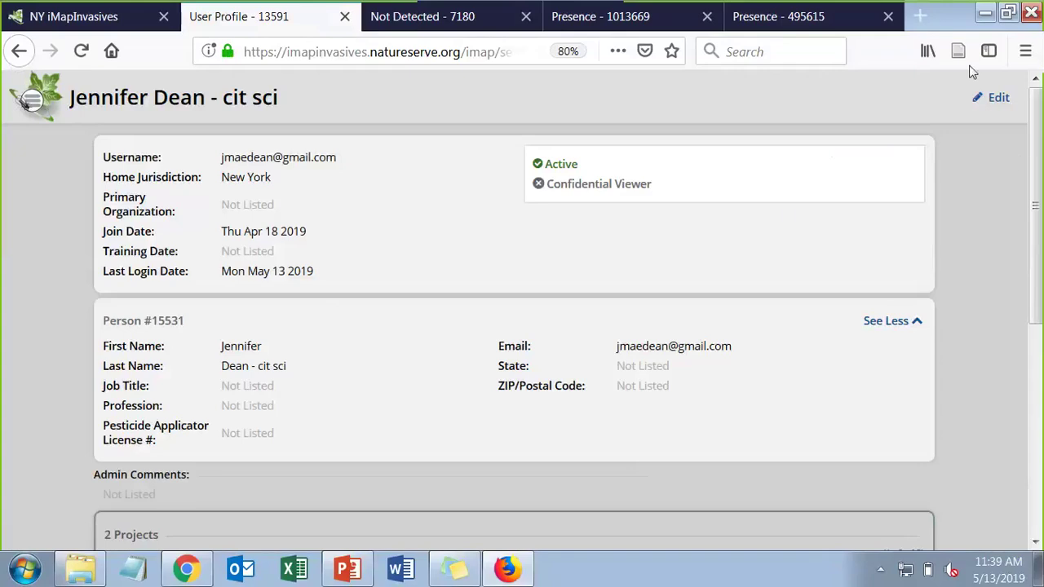
click(997, 99)
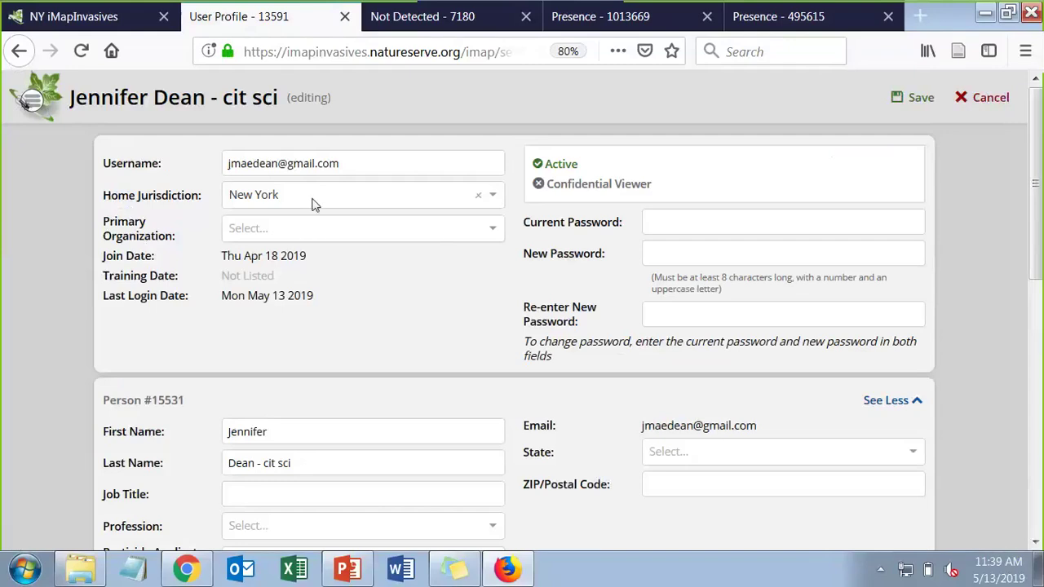
click(357, 232)
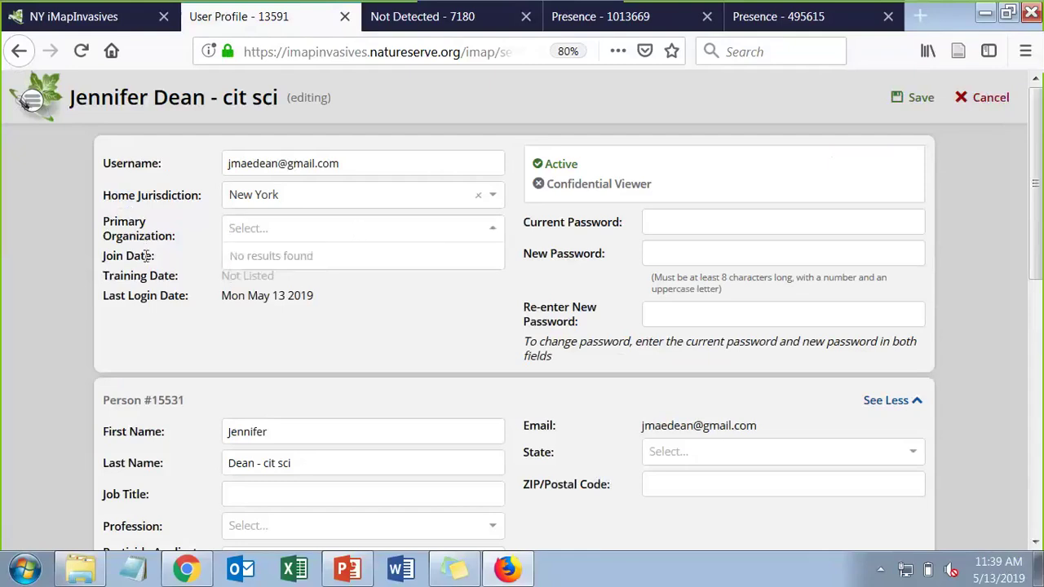
click(201, 223)
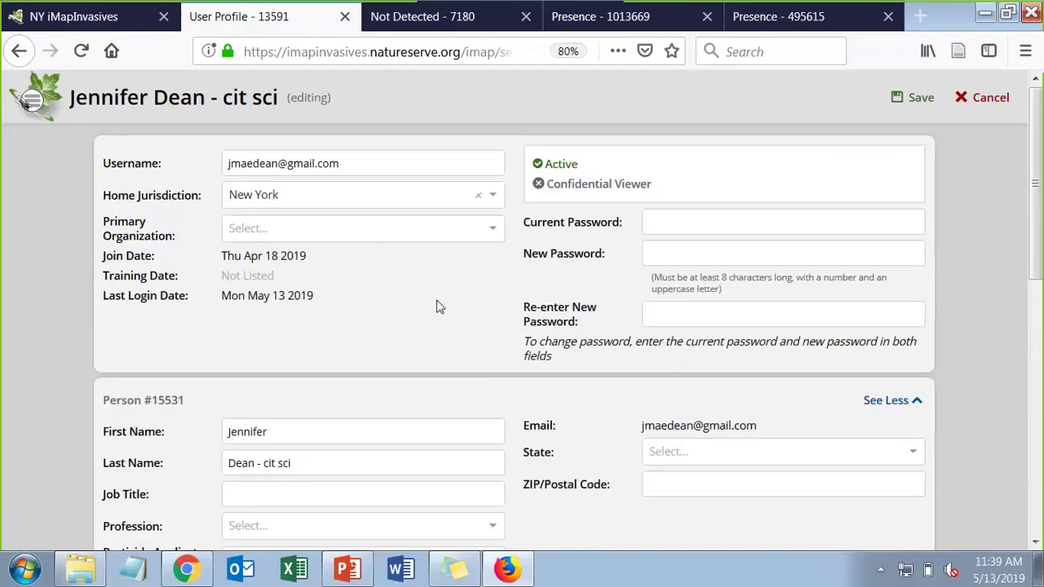
scroll(436, 306, down, 2)
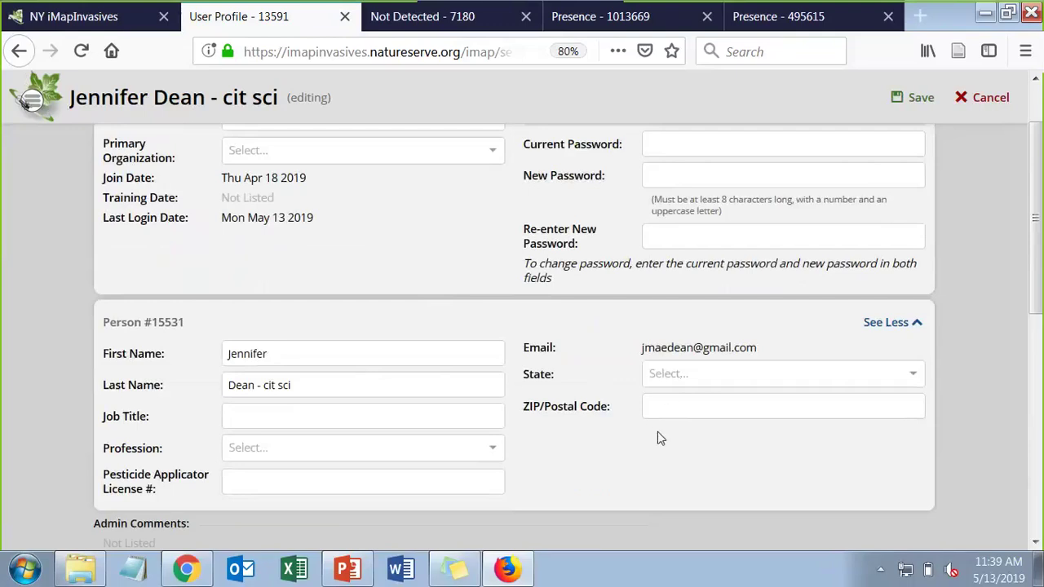
scroll(660, 438, down, 1)
scroll(661, 437, down, 1)
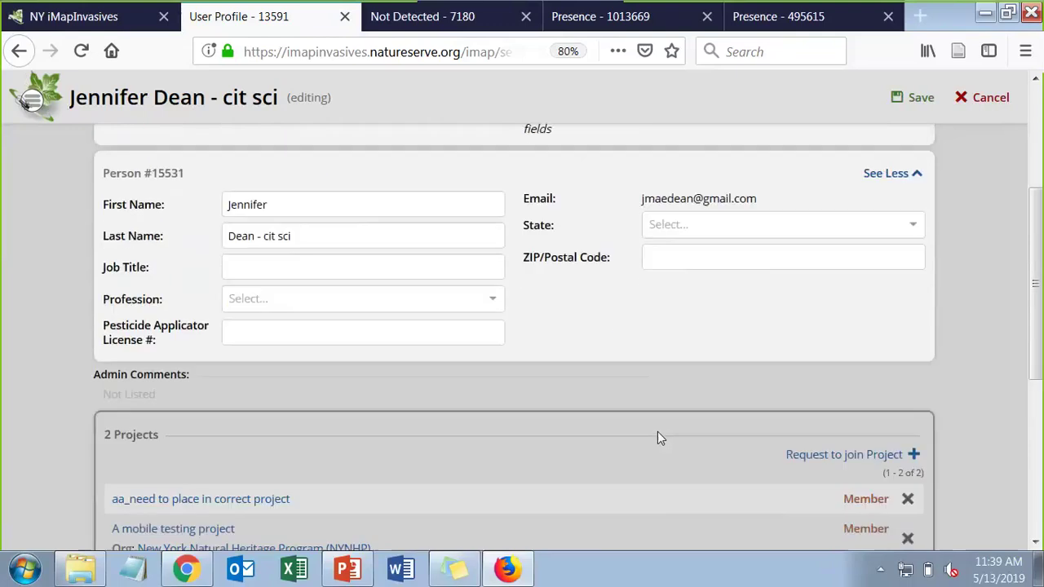
scroll(413, 482, down, 3)
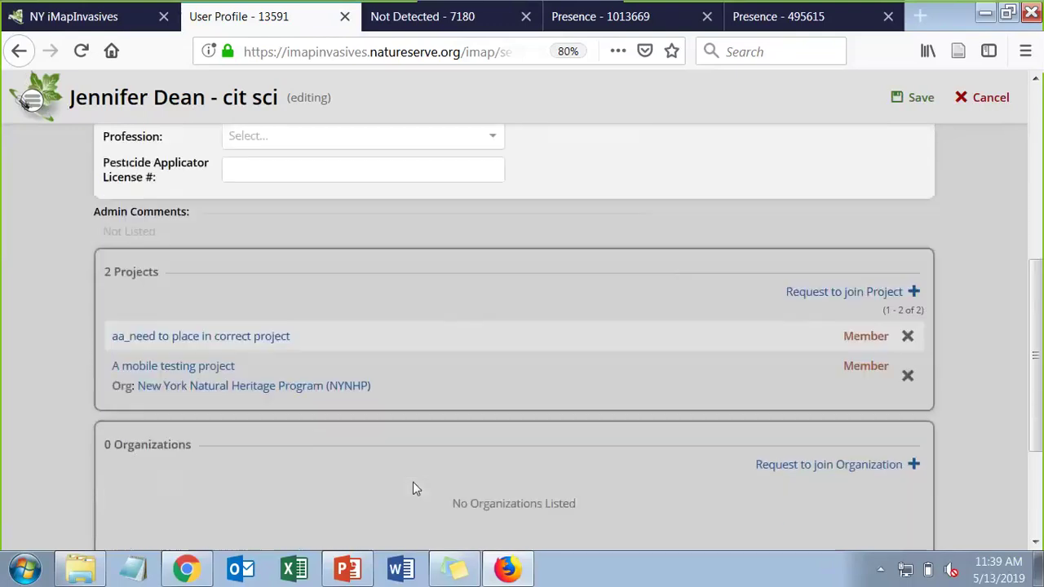
scroll(412, 481, down, 3)
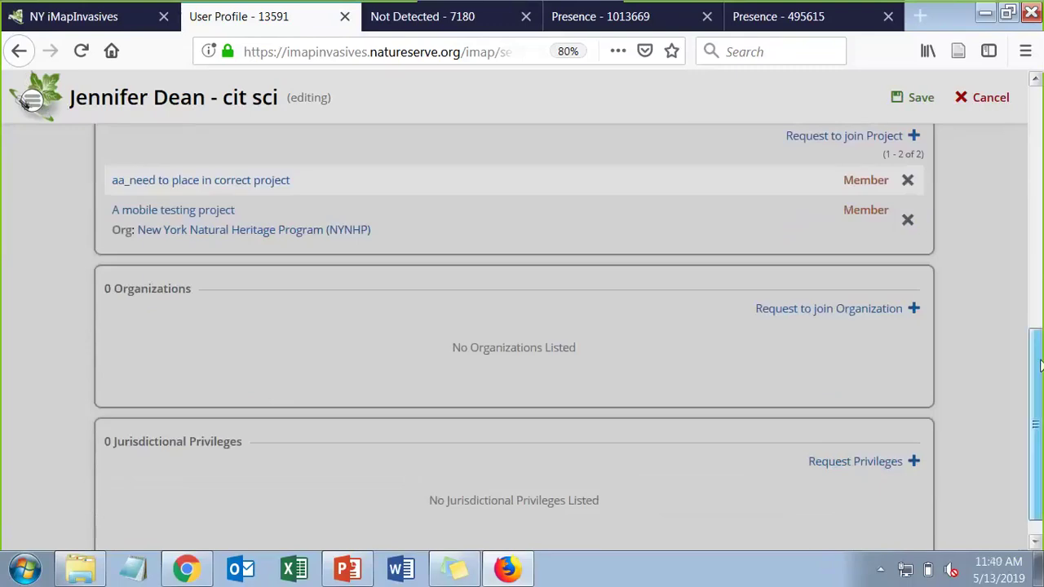
scroll(1040, 366, up, 1)
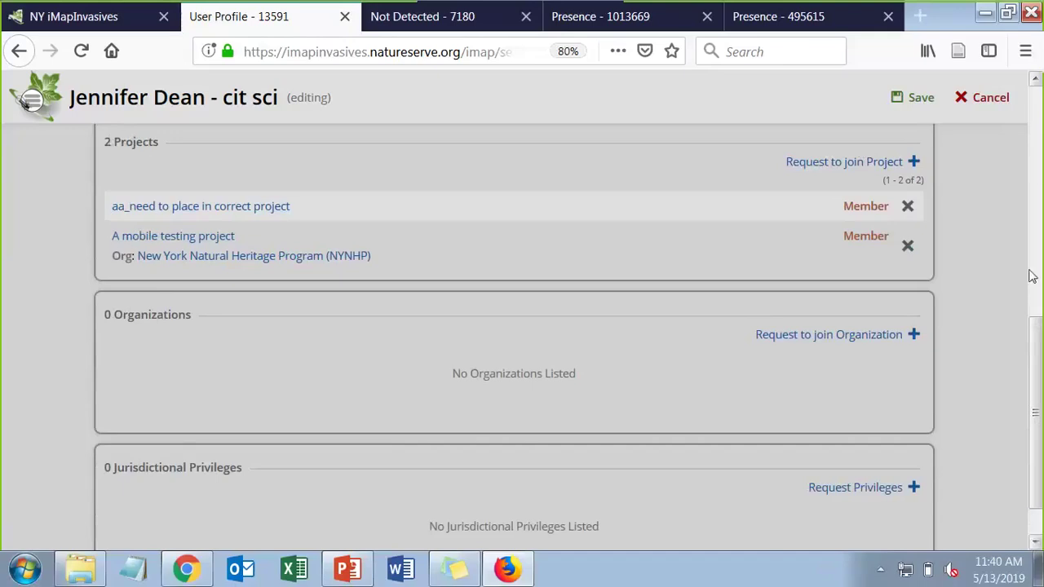
drag(1035, 339, 1032, 333)
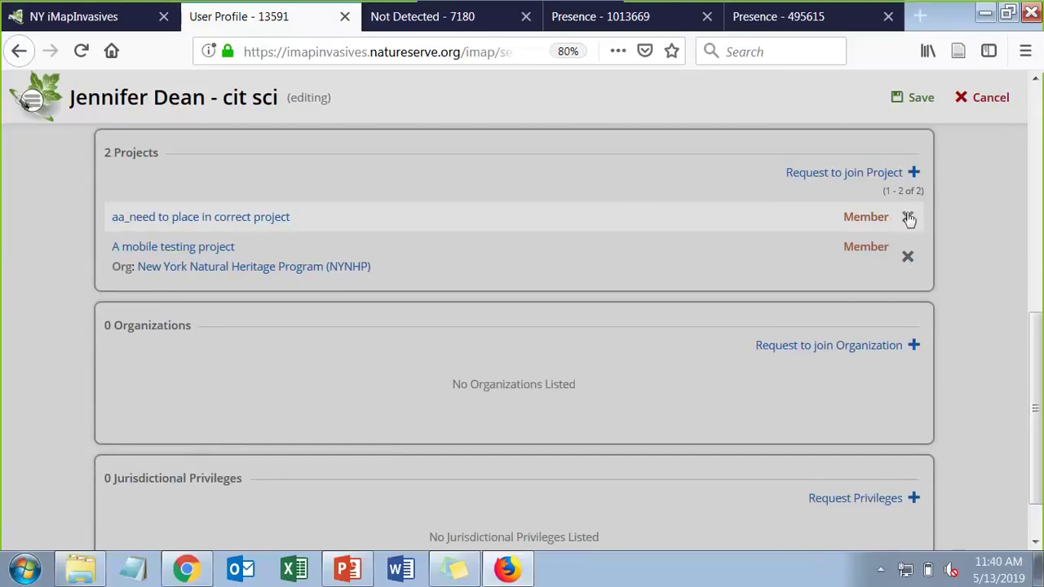
Add a request to join the New York project 'Beta 1 Testing', found by searching 'test'.
click(846, 176)
click(451, 217)
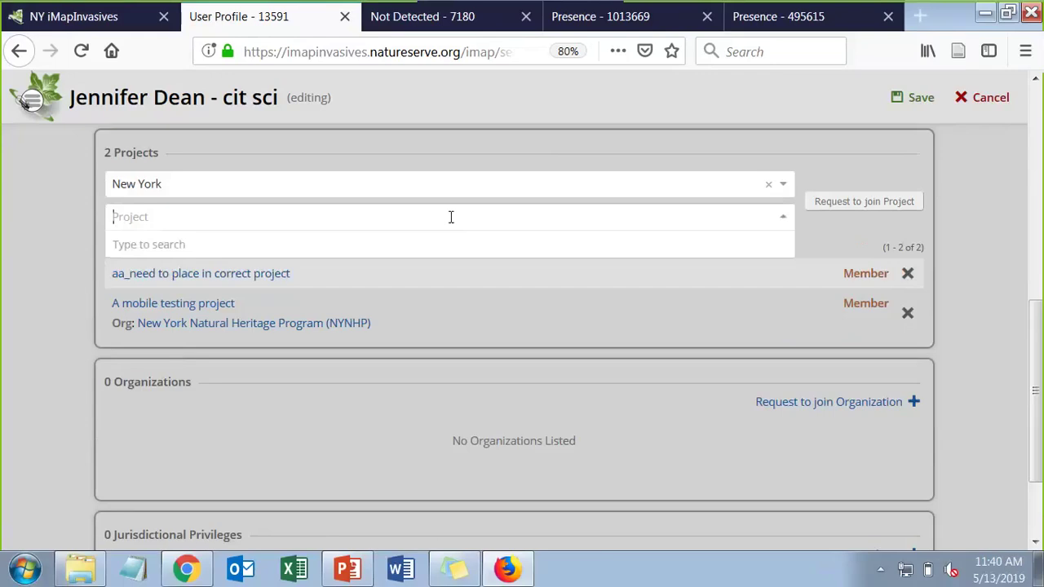
text(test)
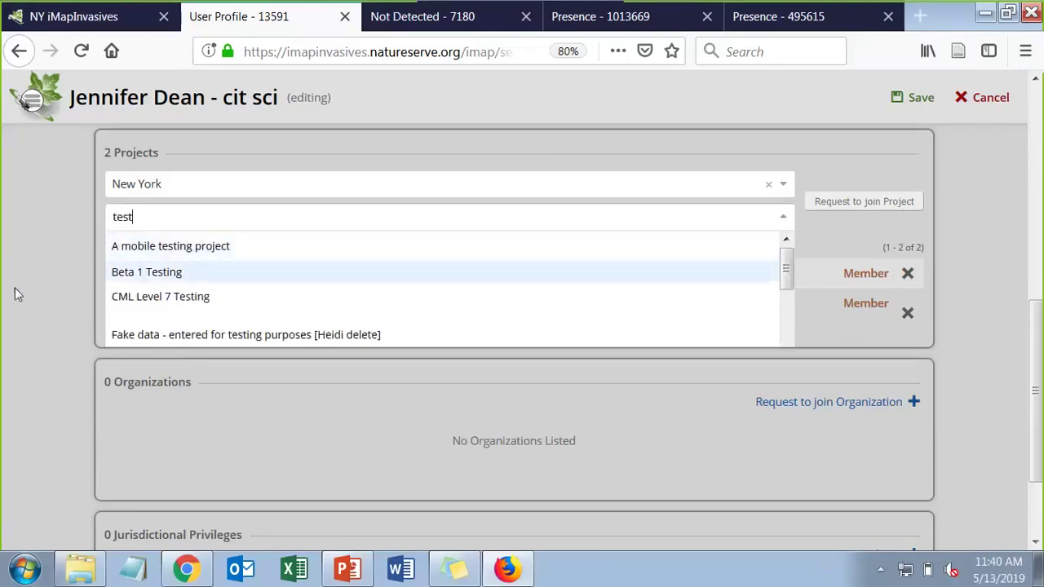
click(168, 271)
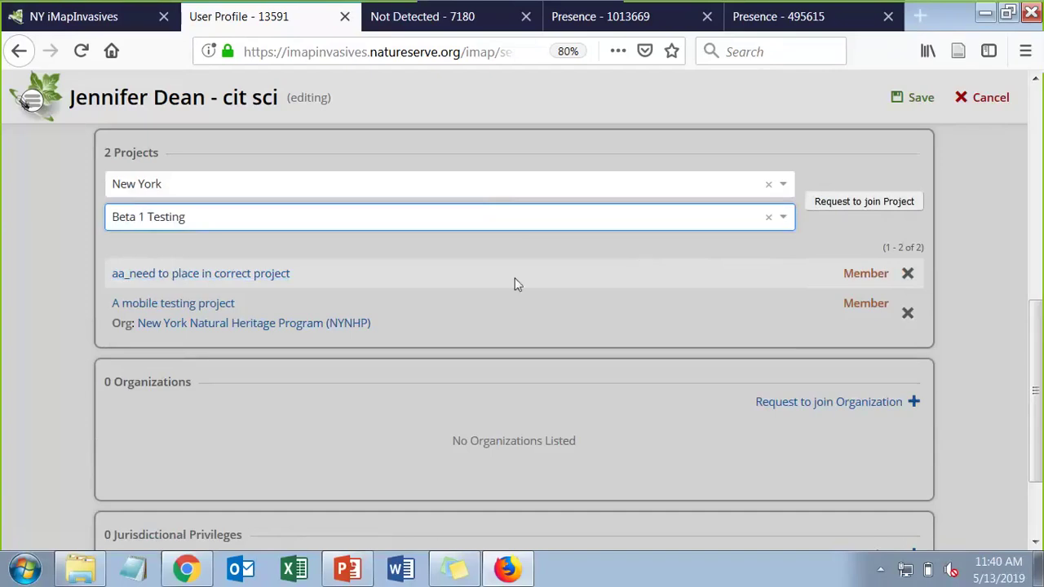
scroll(528, 271, down, 1)
scroll(530, 273, down, 2)
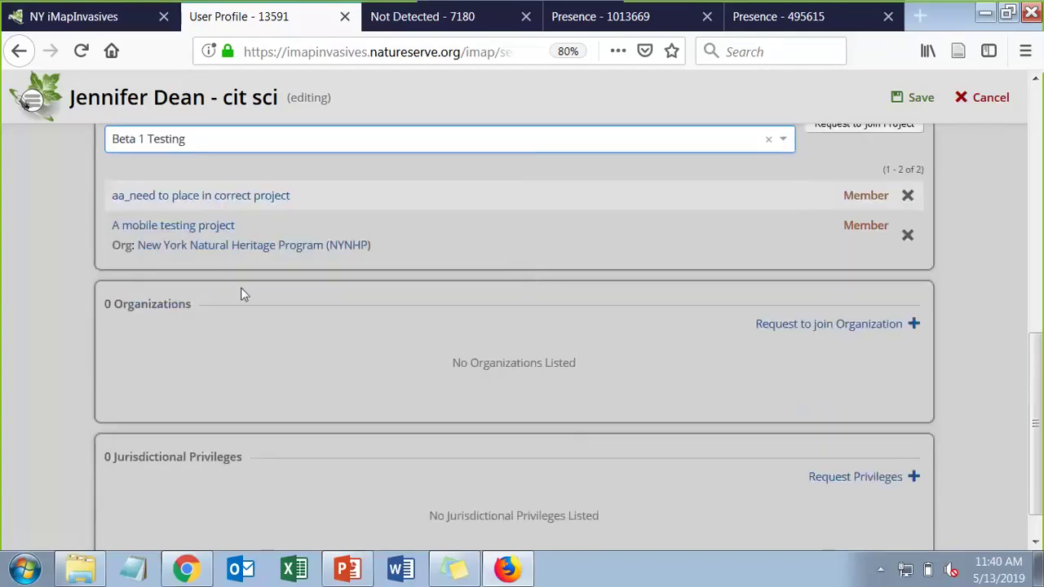
Add an organization join request for NYS OPRHP, found by searching 'oprh'.
click(835, 326)
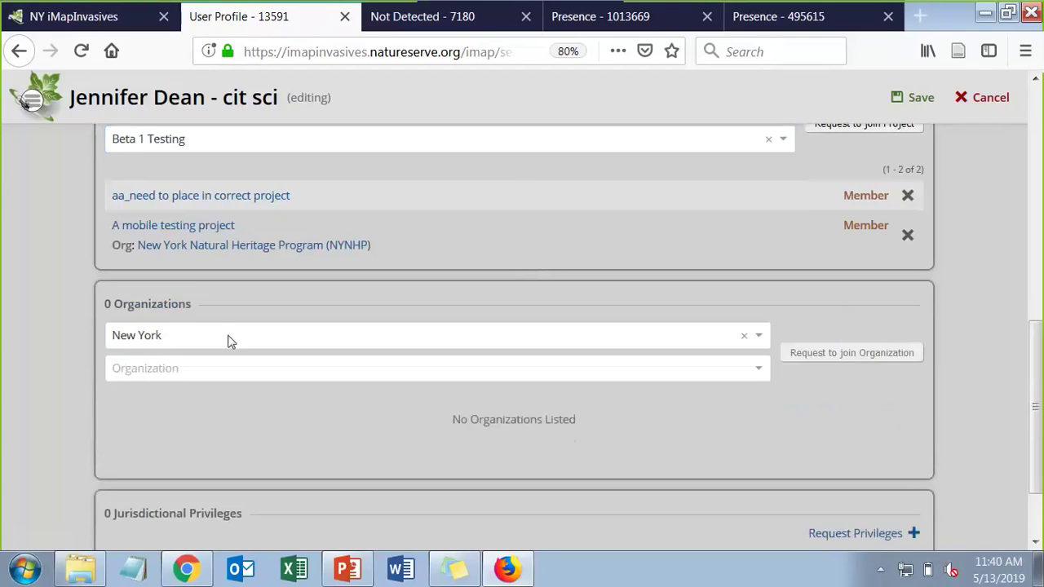
click(211, 371)
text(p)
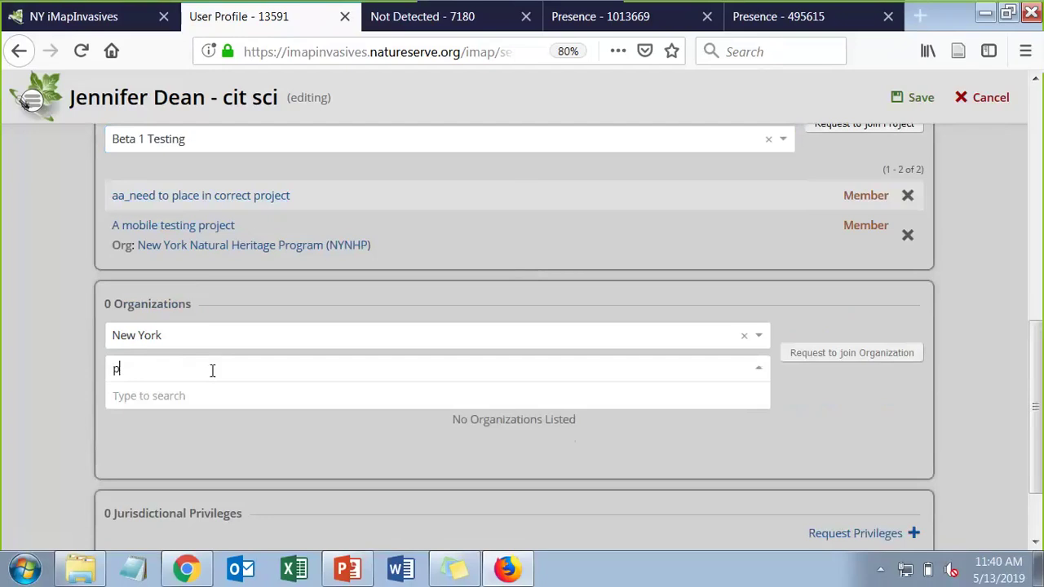
text(arks)
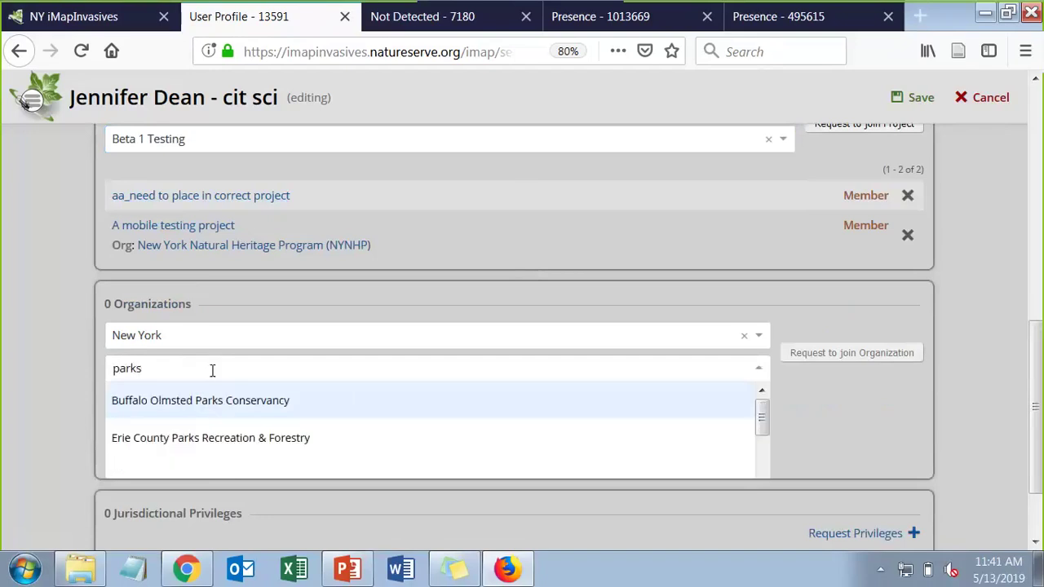
key(BackSpace)
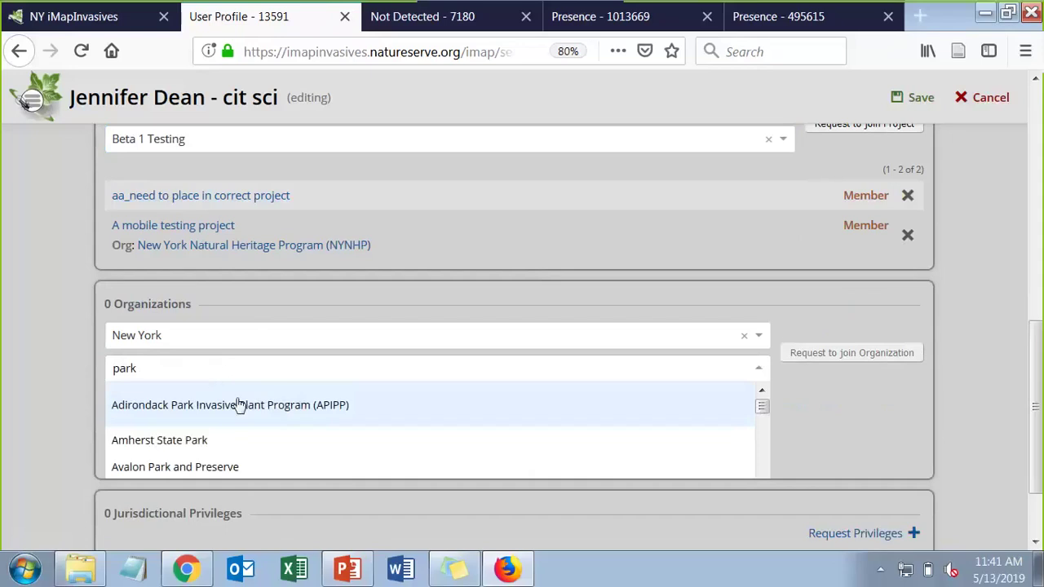
scroll(237, 403, down, 4)
scroll(234, 407, down, 3)
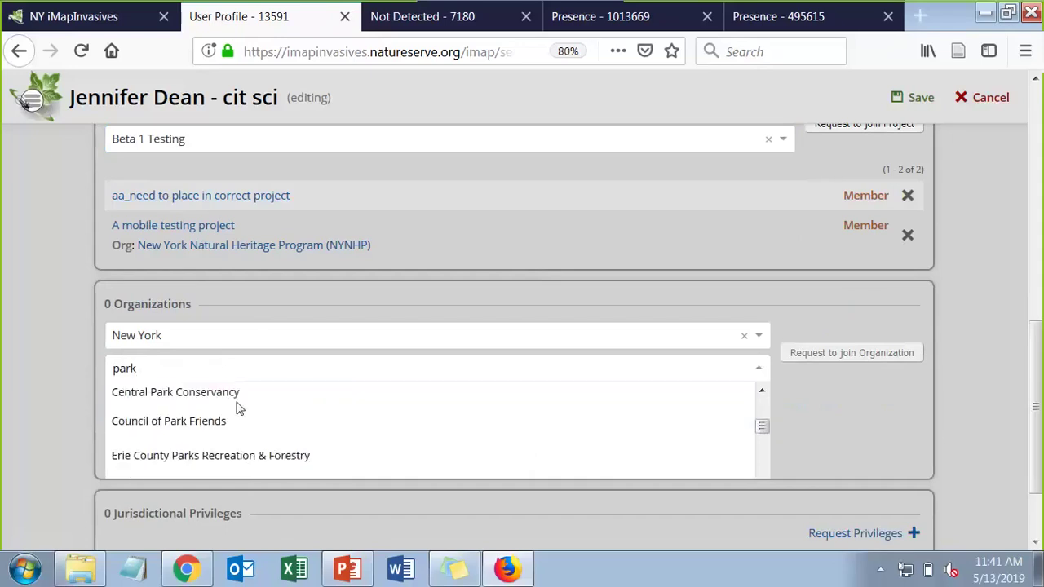
scroll(234, 408, up, 5)
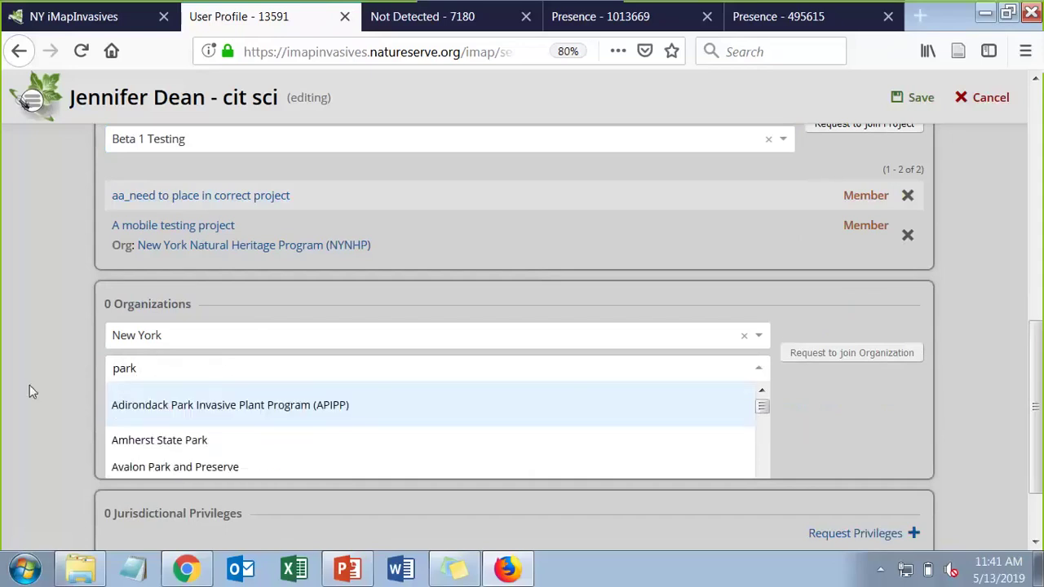
key(BackSpace)
key(BackSpace)
key(BackSpace)
key(BackSpace)
text(o)
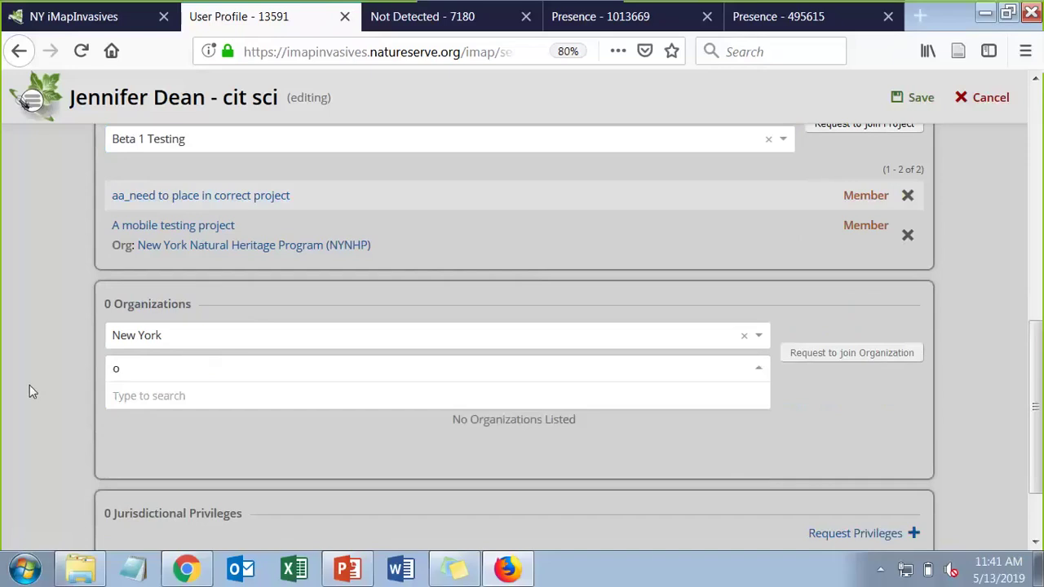
text(prh)
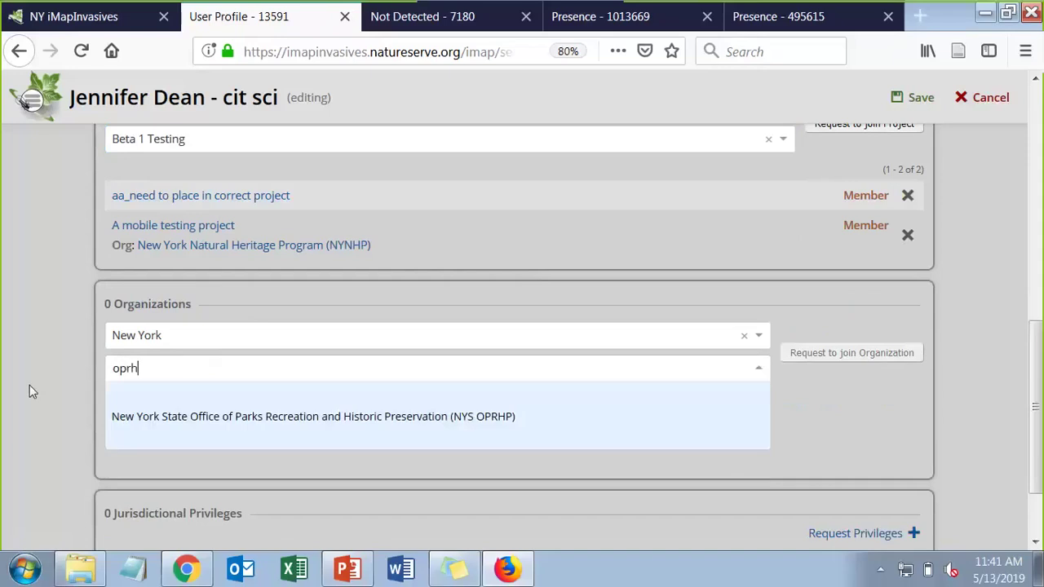
click(231, 419)
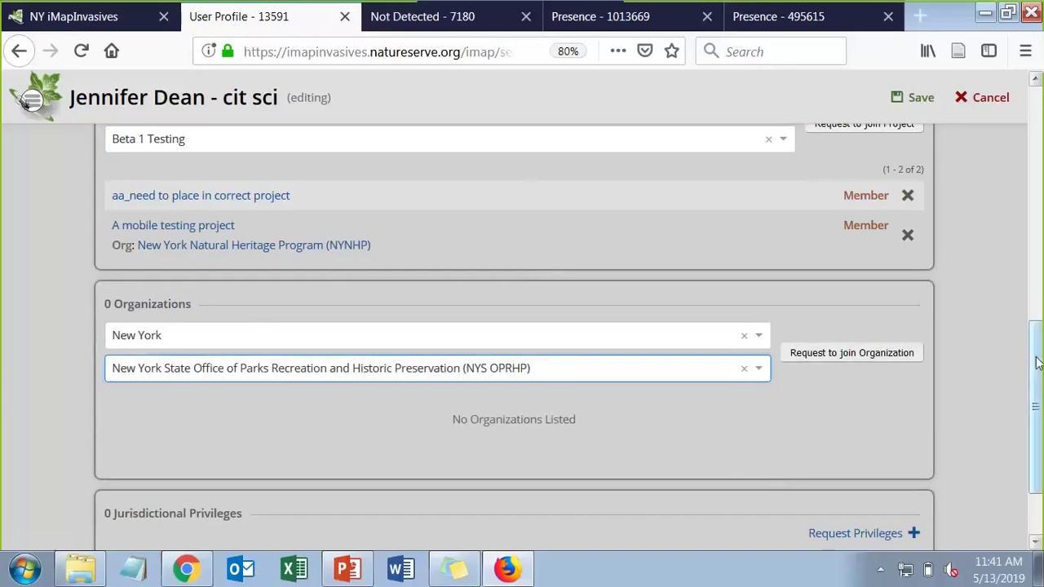
drag(1036, 367, 1027, 137)
click(361, 198)
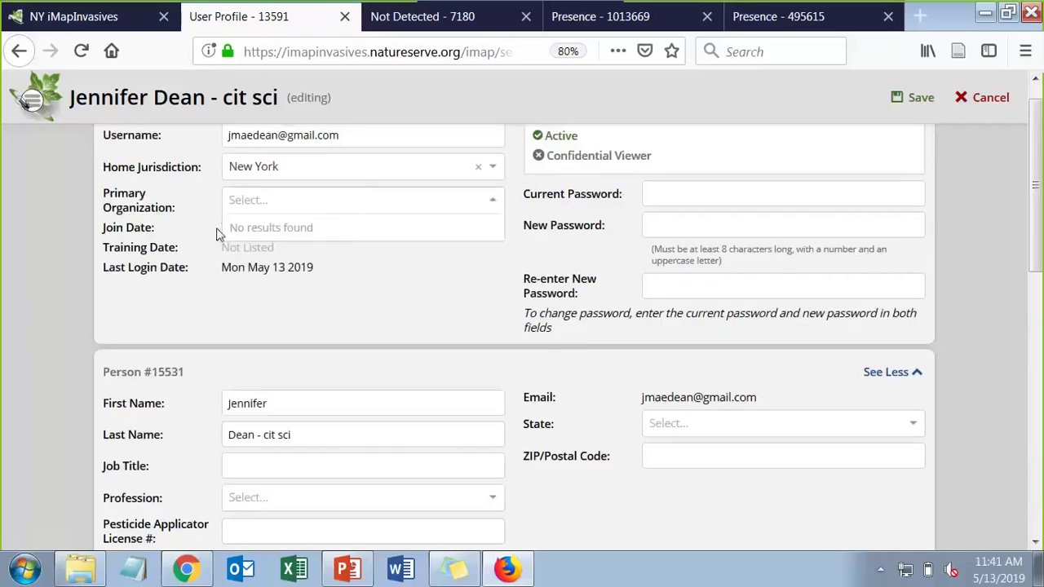
Cancel the profile edits without saving and open the site navigation menu.
click(146, 327)
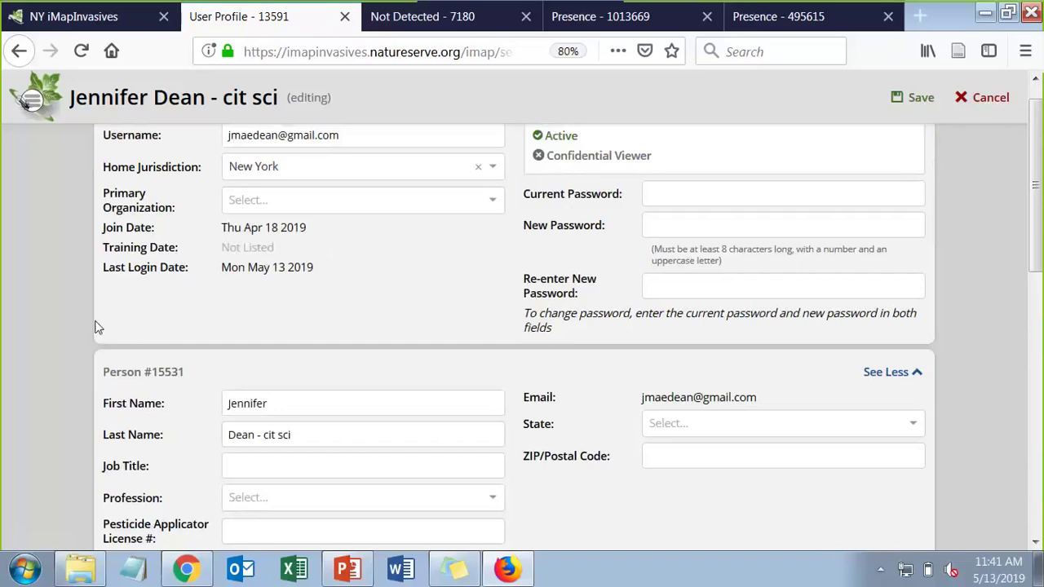
scroll(69, 348, down, 3)
scroll(69, 346, down, 8)
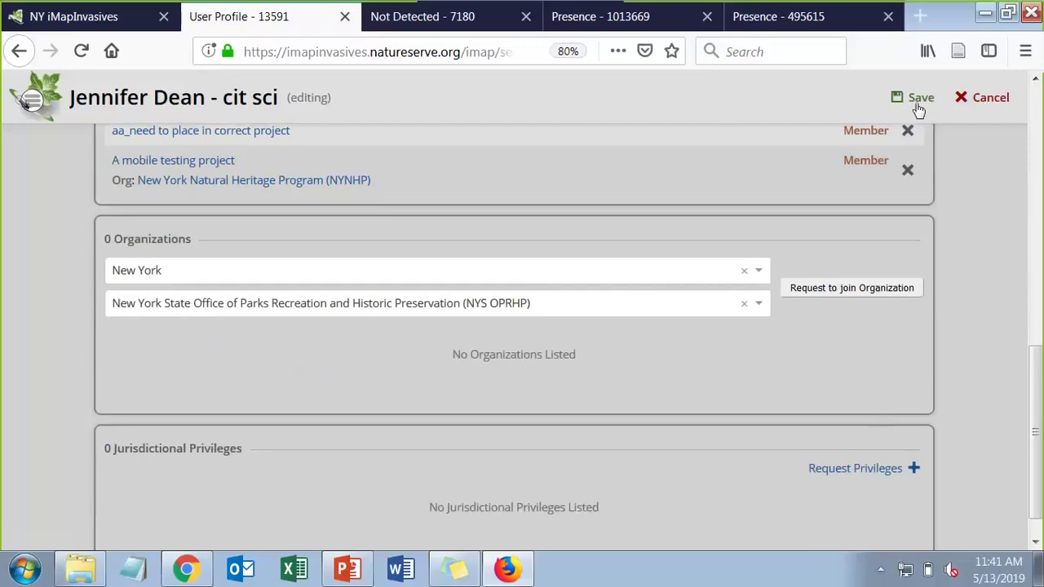
scroll(953, 234, up, 10)
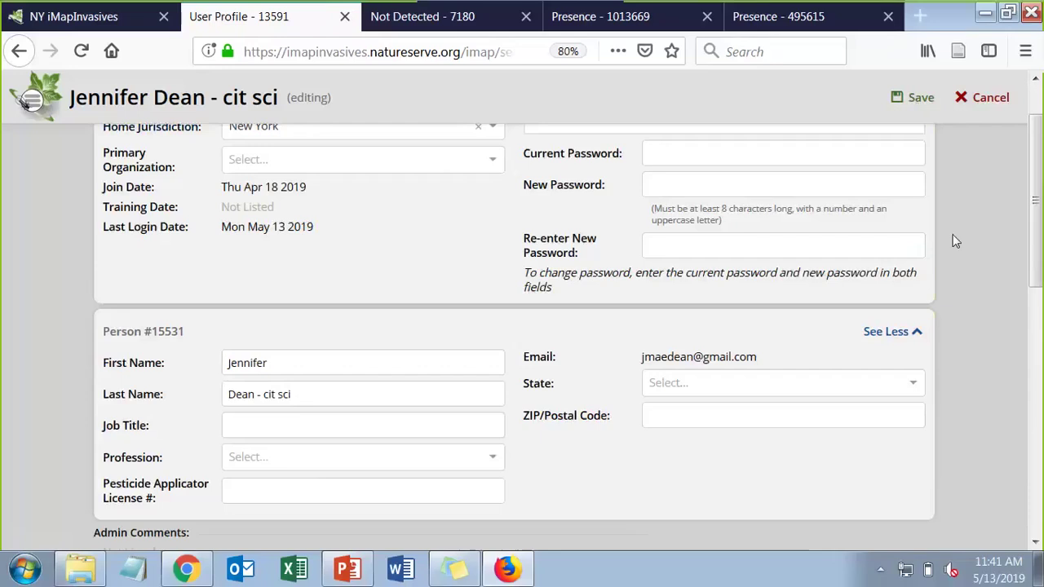
scroll(952, 234, up, 1)
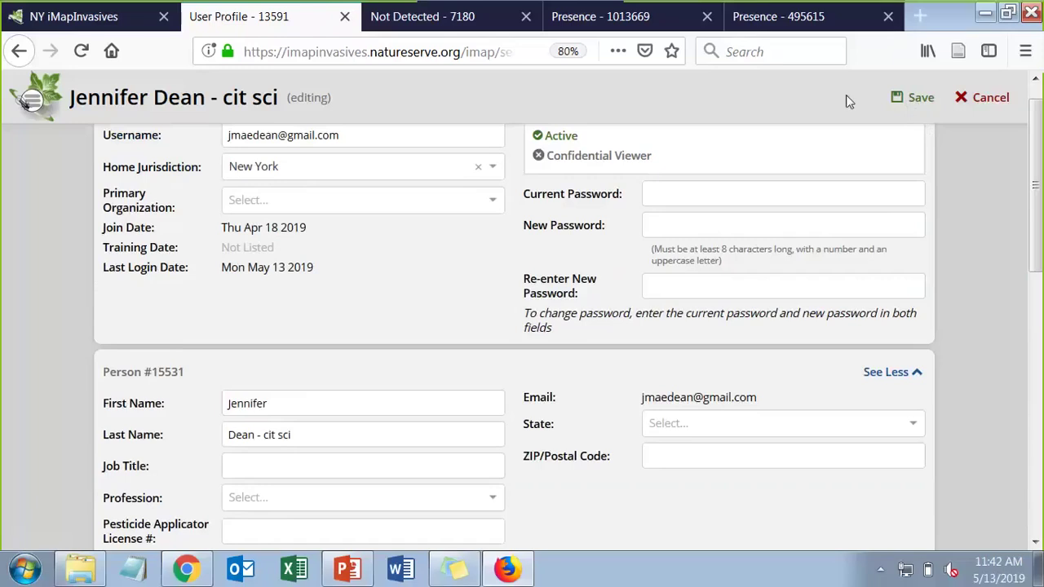
click(983, 106)
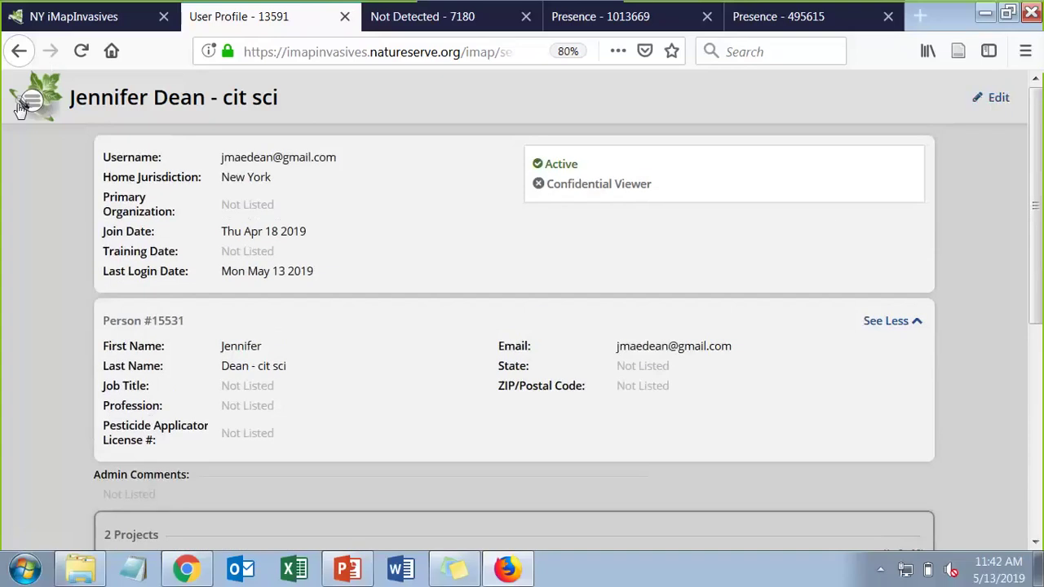
click(20, 109)
Return to the North America records map and dismiss the iMap3 welcome message.
click(37, 186)
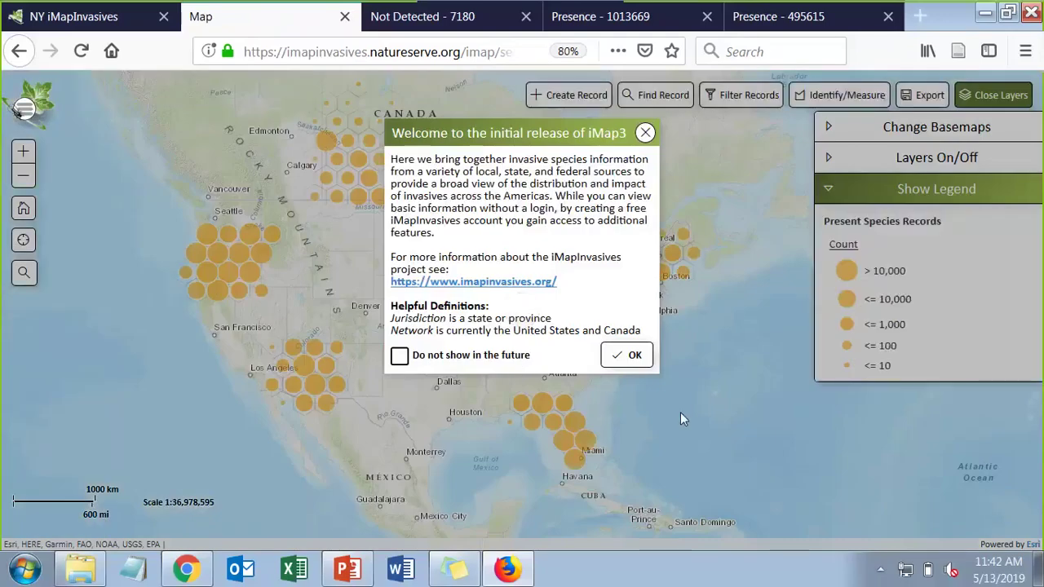
click(644, 133)
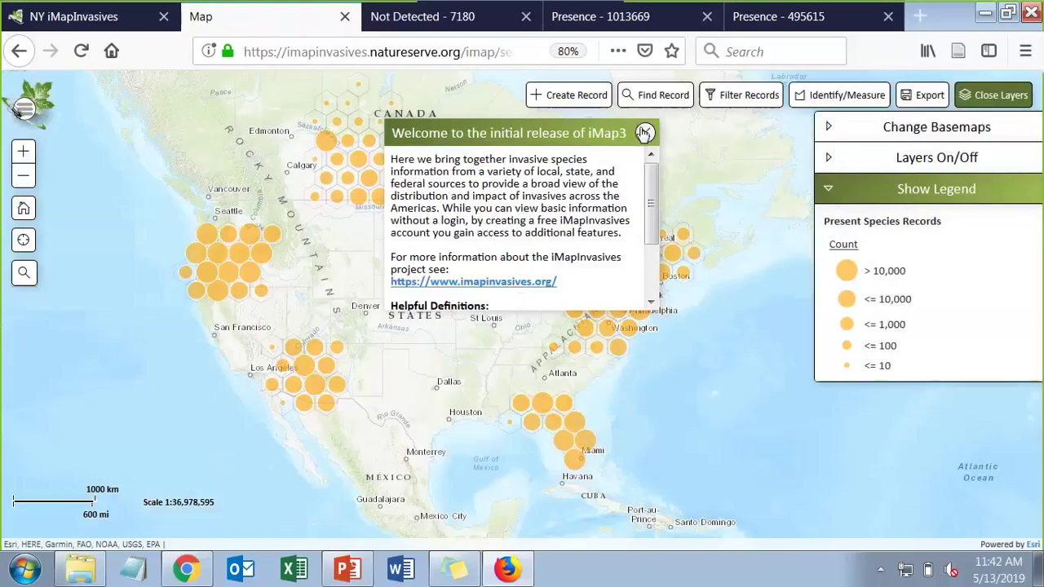
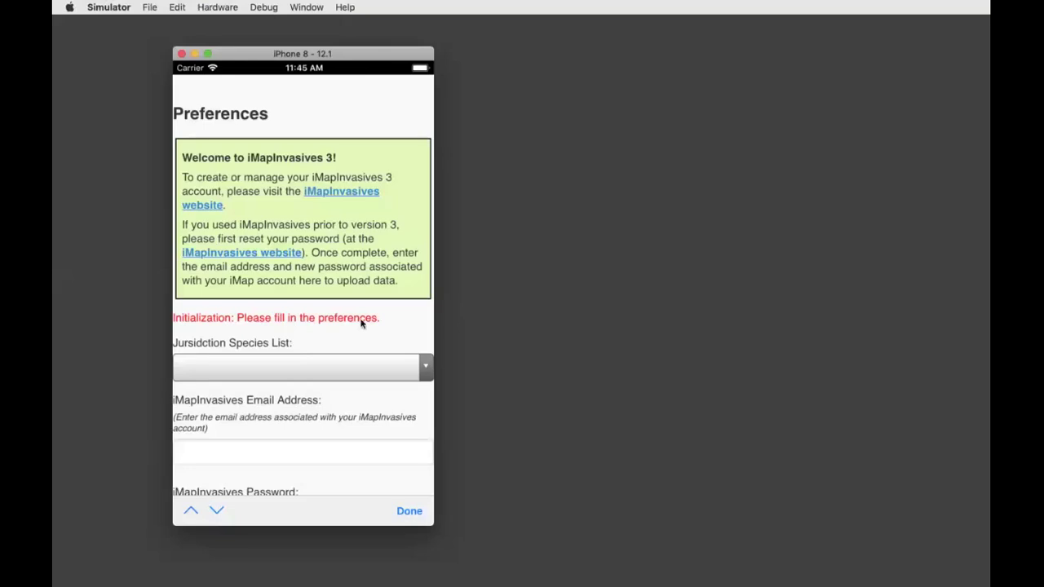
Choose New York in the Jurisdiction Species List picker.
drag(361, 323, 364, 155)
click(366, 199)
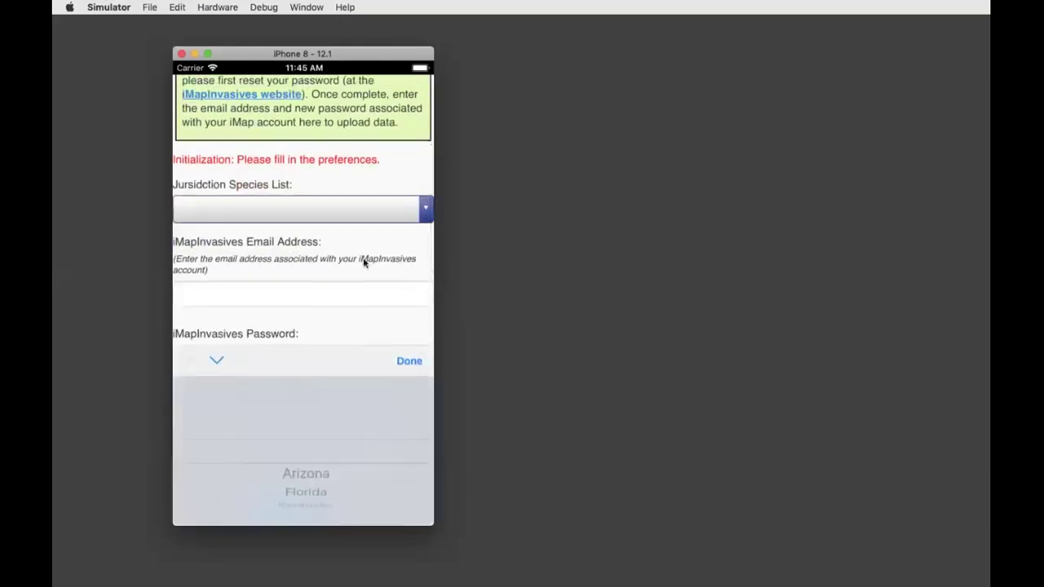
drag(371, 490, 379, 282)
click(400, 364)
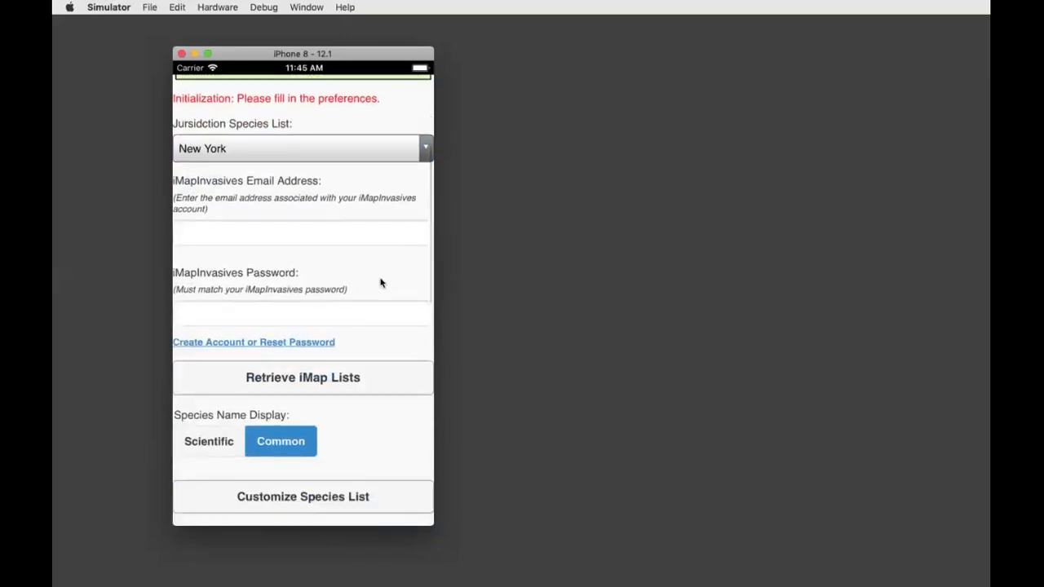
Enter the account e-mail address and paste the account password into the Preferences fields.
click(348, 248)
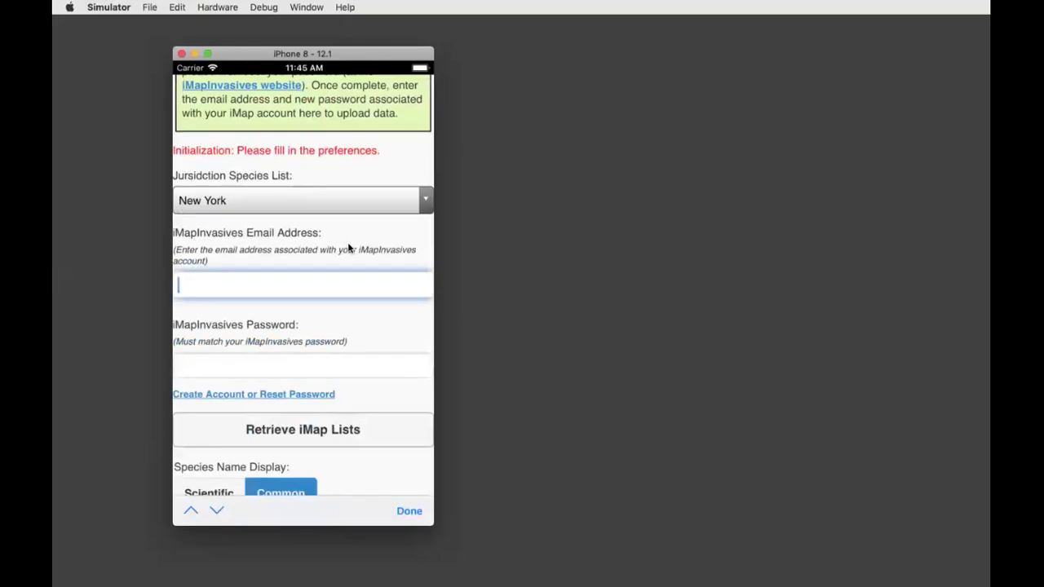
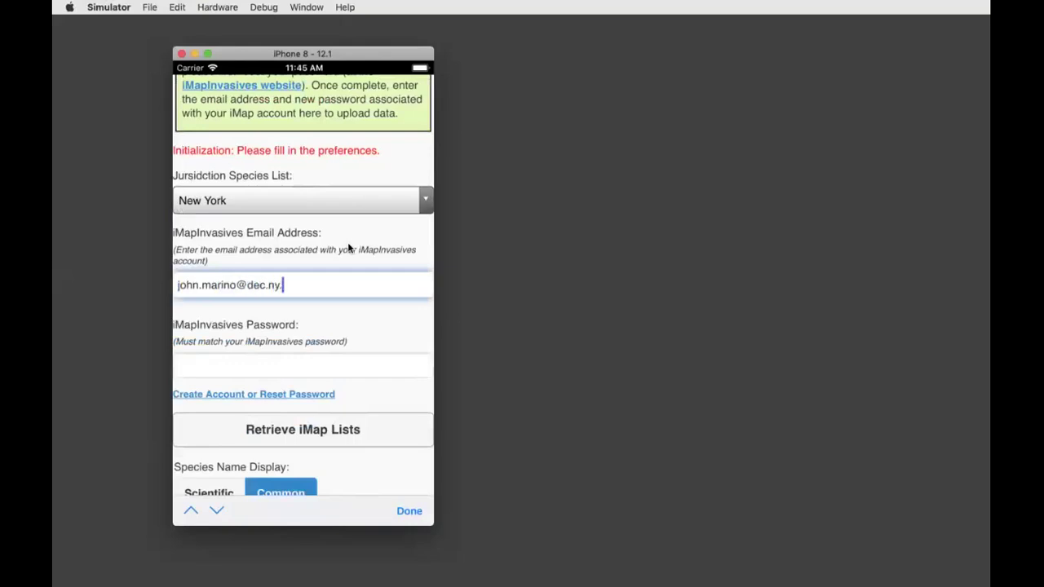
key(Tab)
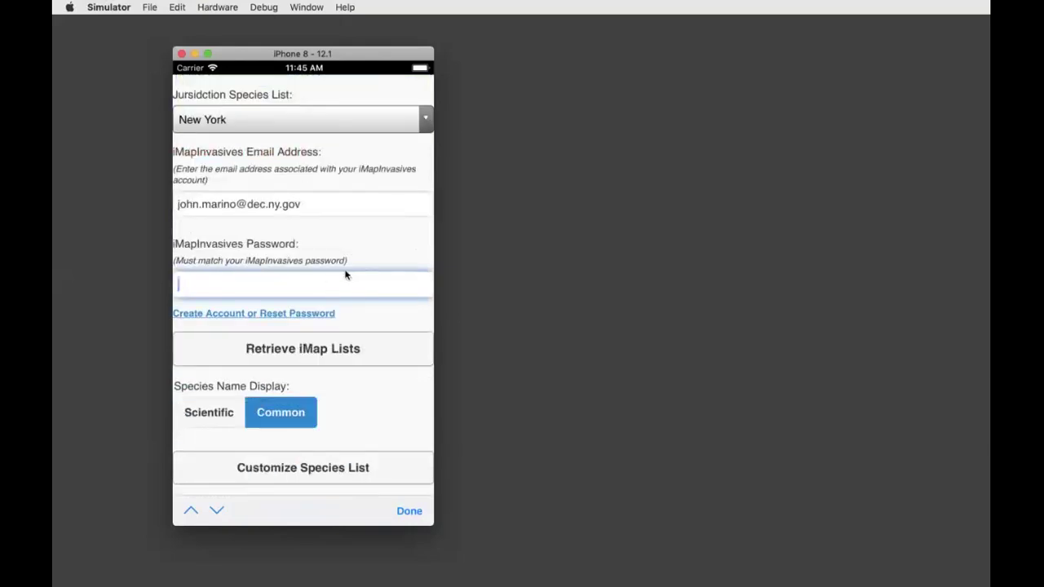
click(329, 286)
click(204, 252)
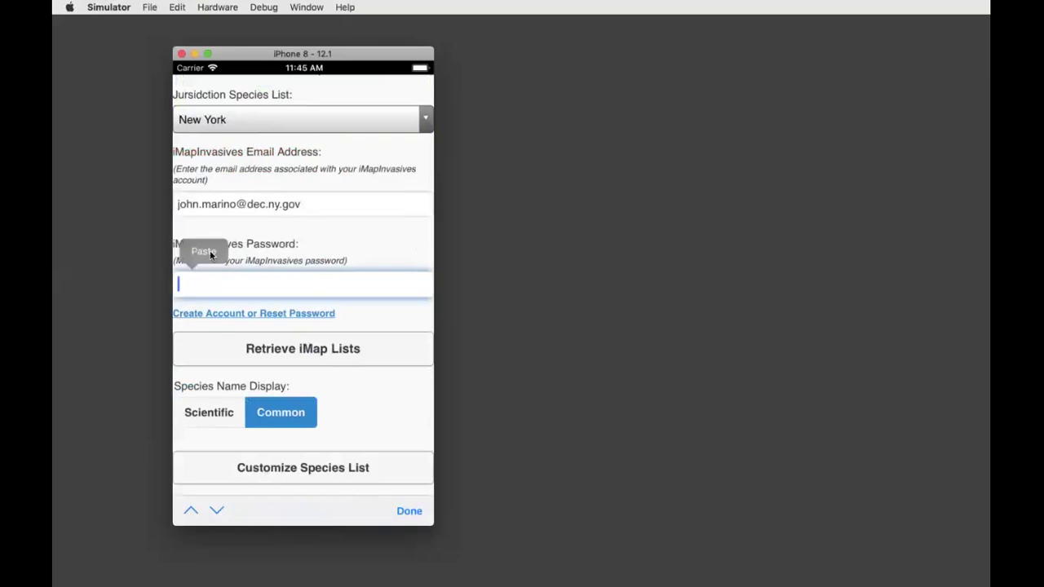
drag(361, 268, 367, 331)
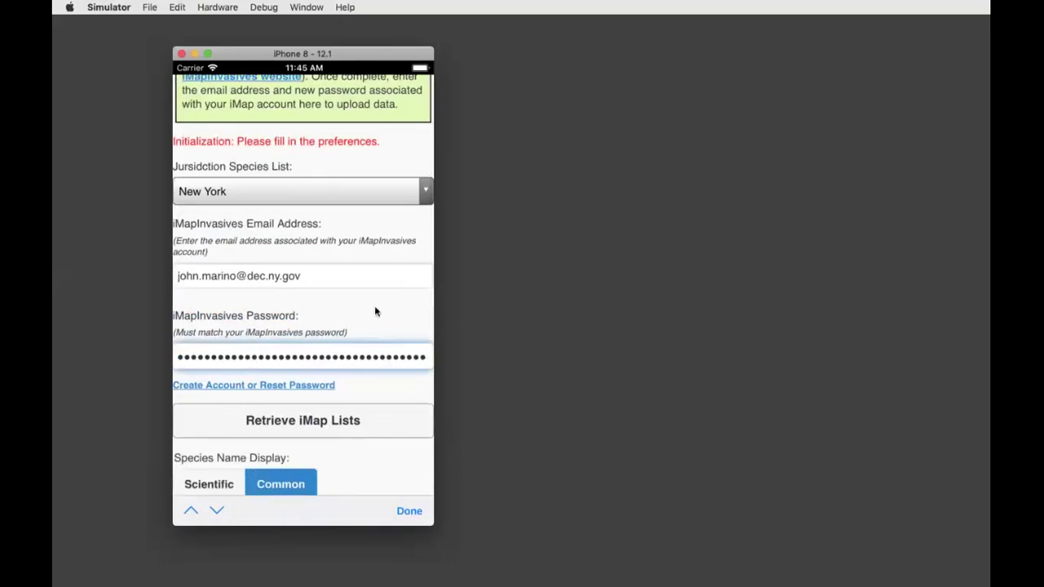
drag(379, 332, 377, 266)
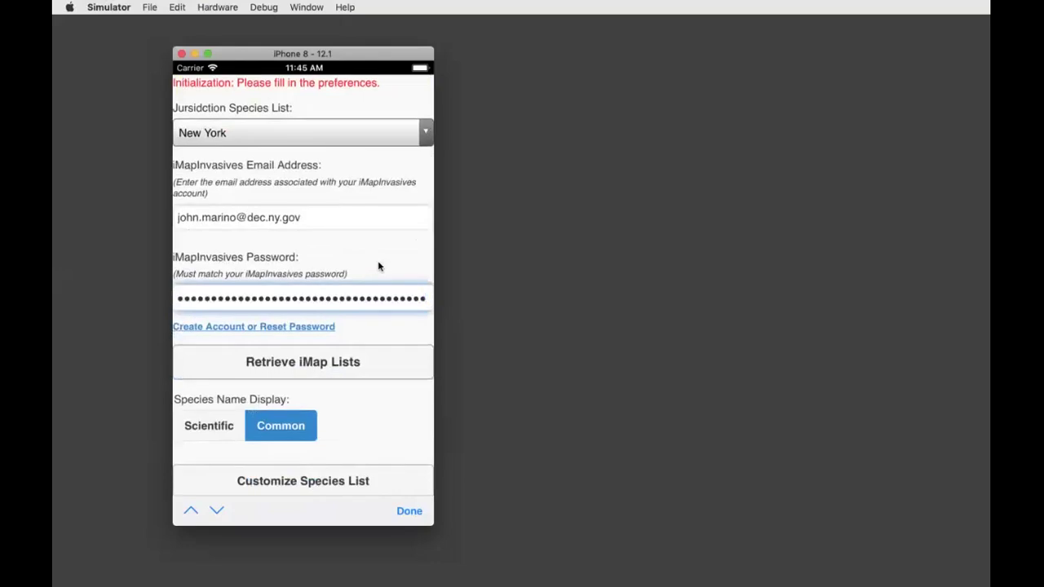
scroll(377, 267, down, 1)
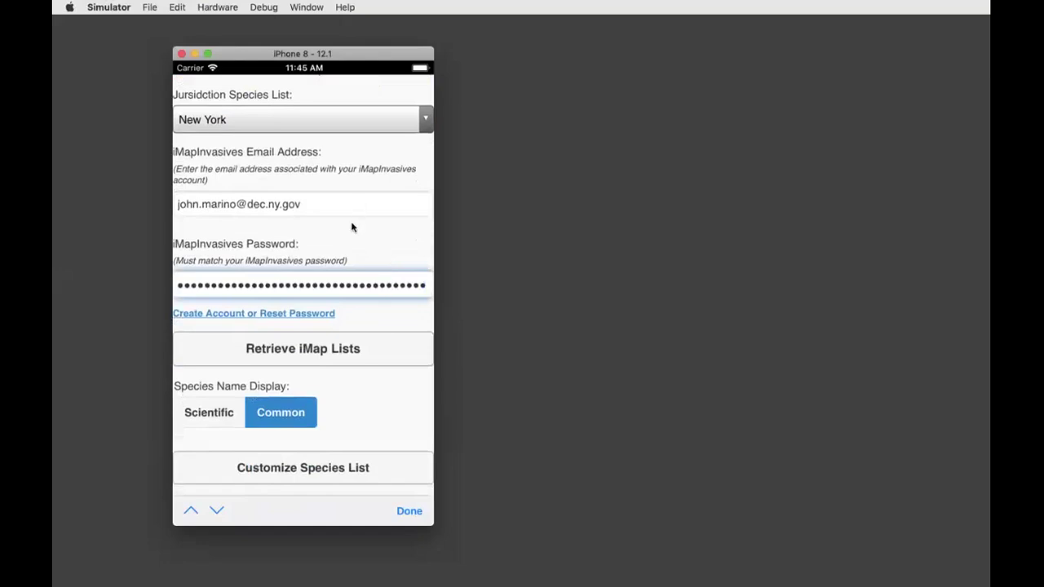
Attempt Retrieve iMap Lists and dismiss the incorrect-credentials and list-update error alerts.
click(345, 351)
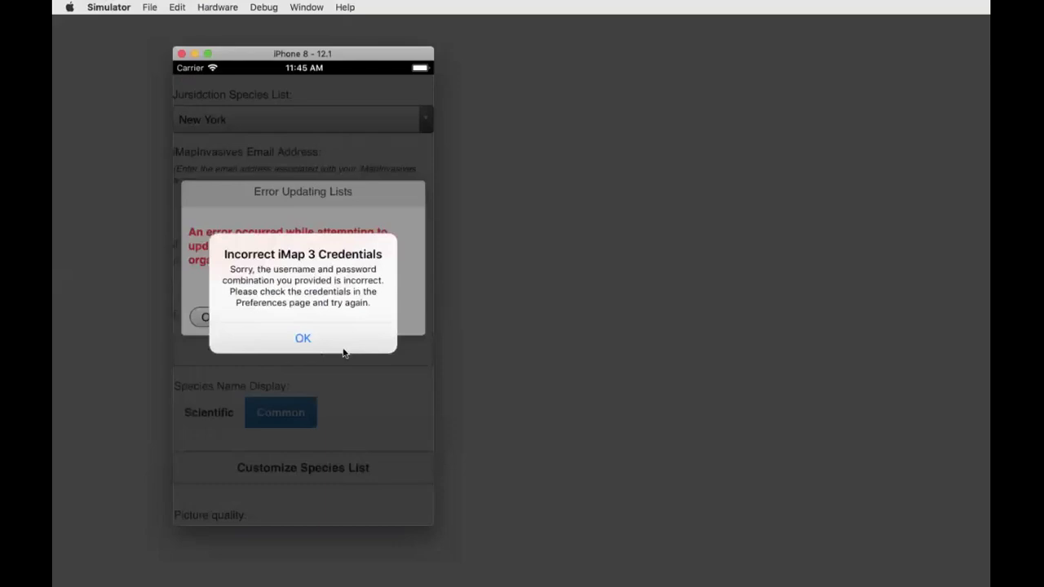
click(303, 339)
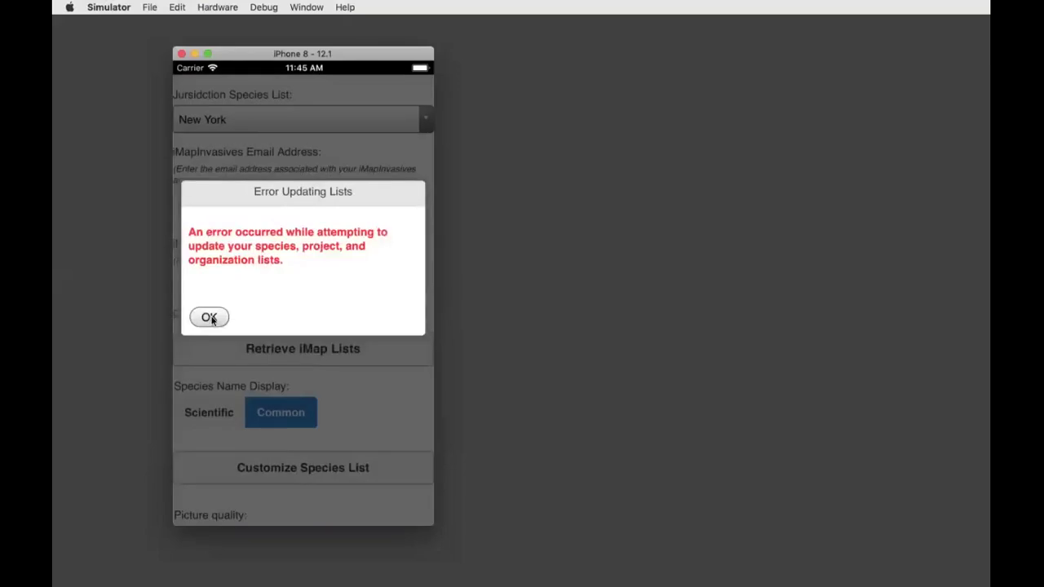
click(210, 318)
Replace the rejected password with the correct pasted one and retry Retrieve iMap Lists.
double_click(316, 285)
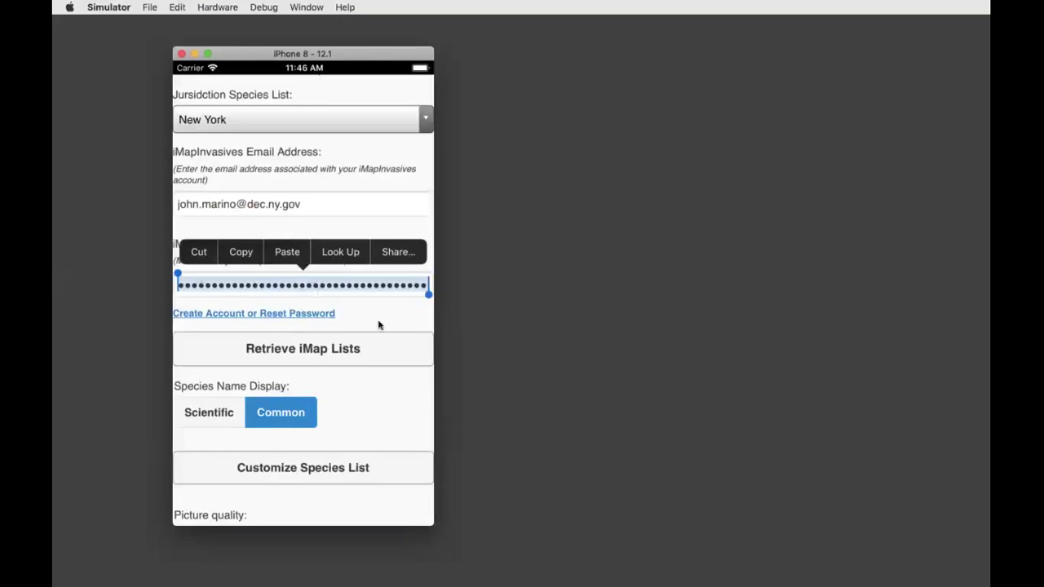
click(375, 309)
click(370, 287)
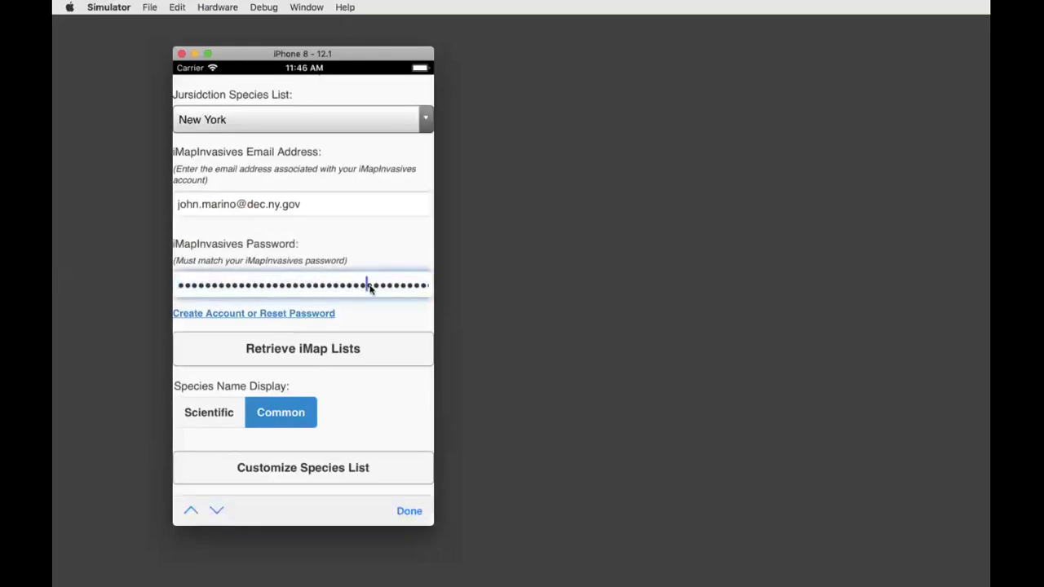
key(BackSpace)
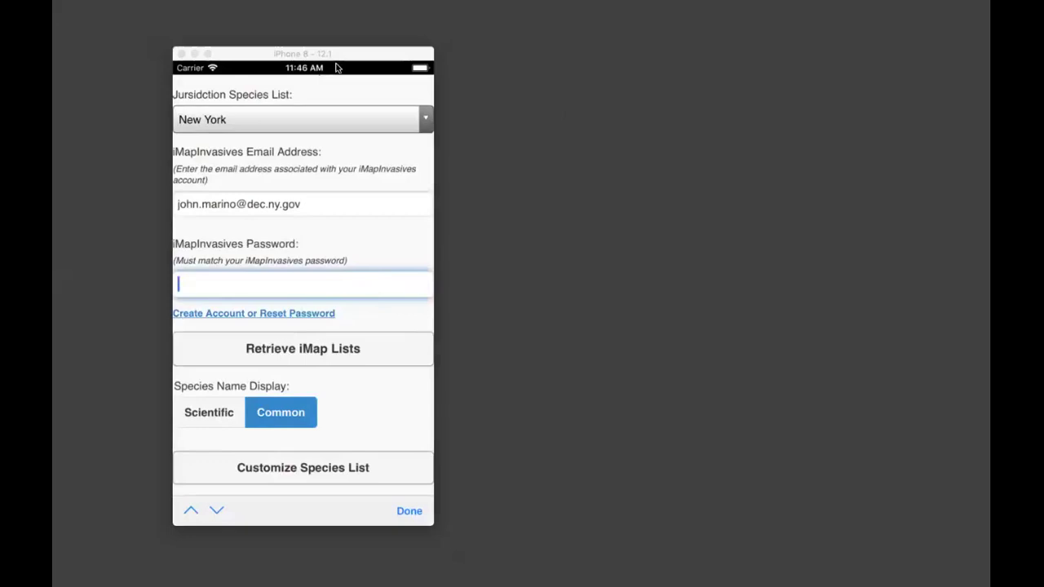
click(280, 279)
key(super+v)
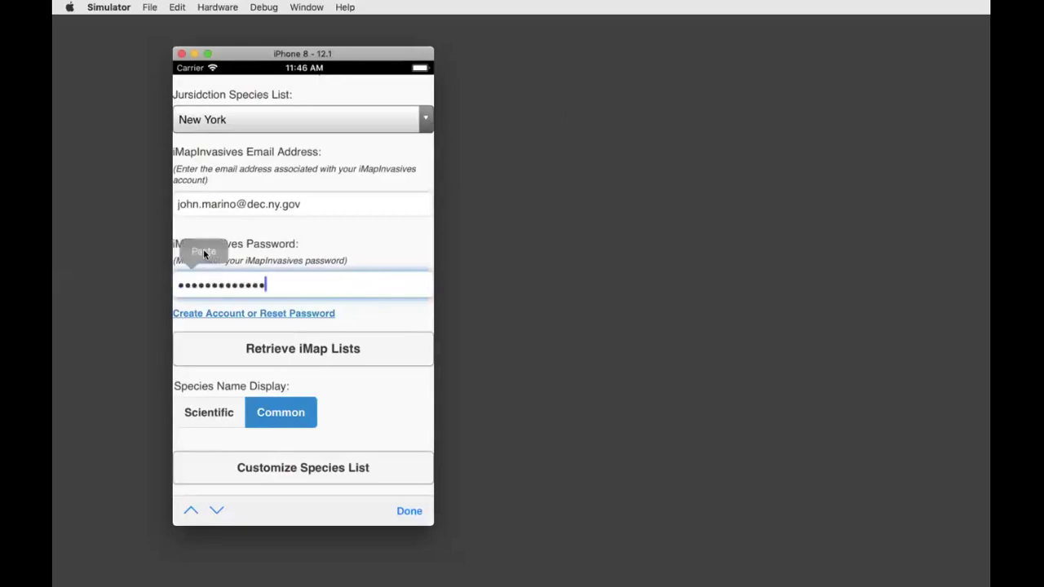
click(329, 354)
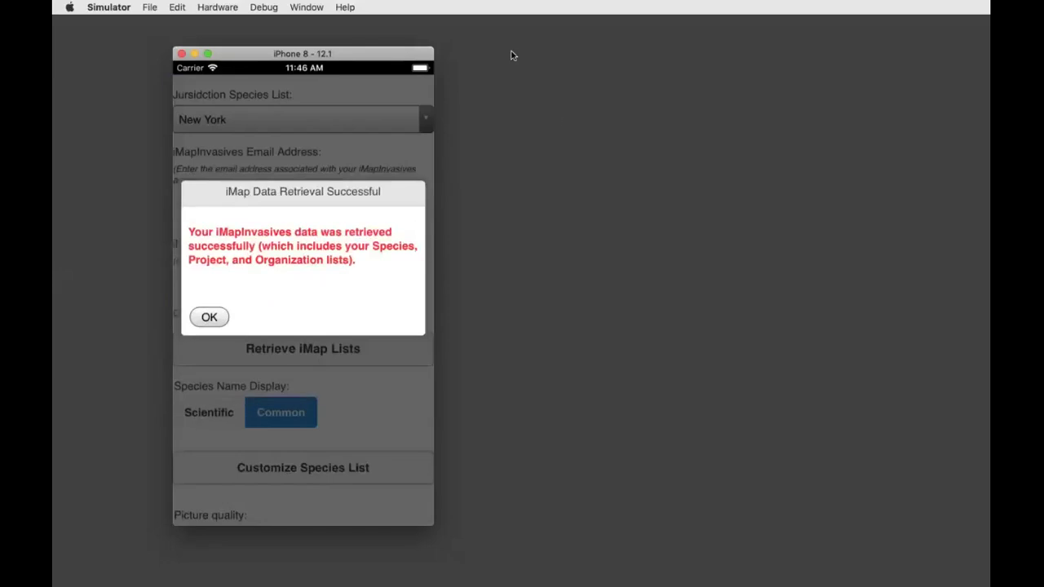
Wait for authentication and dismiss the iMap Data Retrieval Successful message.
click(528, 78)
click(310, 55)
click(210, 314)
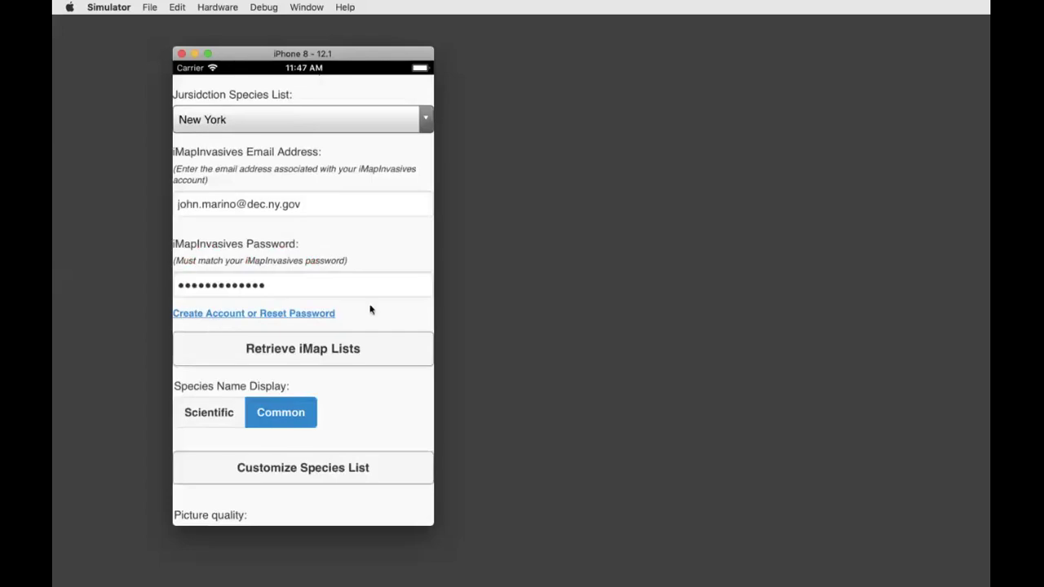
Enable Scientific under Species Name Display alongside Common.
drag(384, 361, 383, 184)
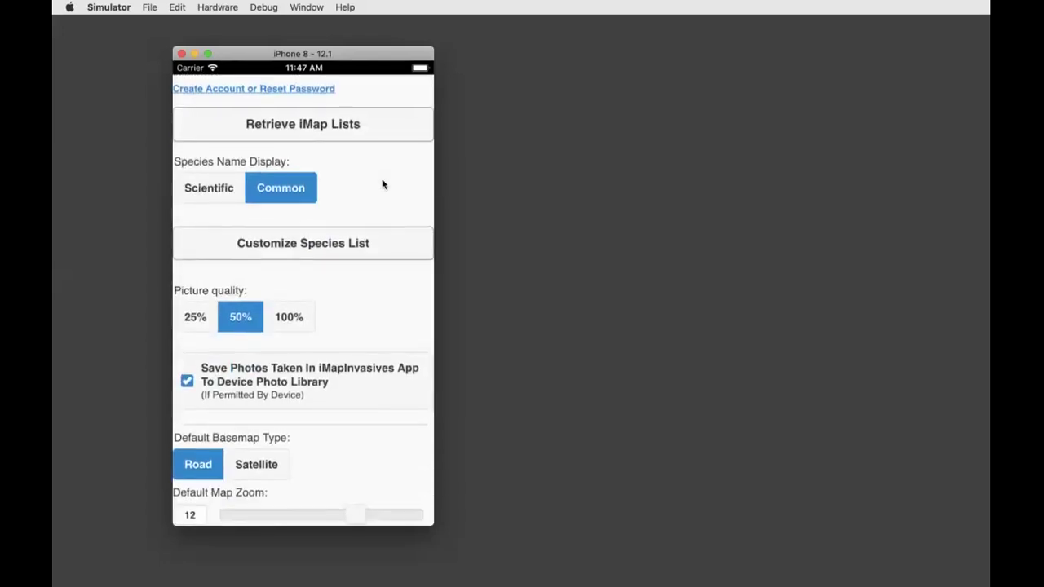
click(383, 184)
click(380, 196)
drag(368, 318, 368, 265)
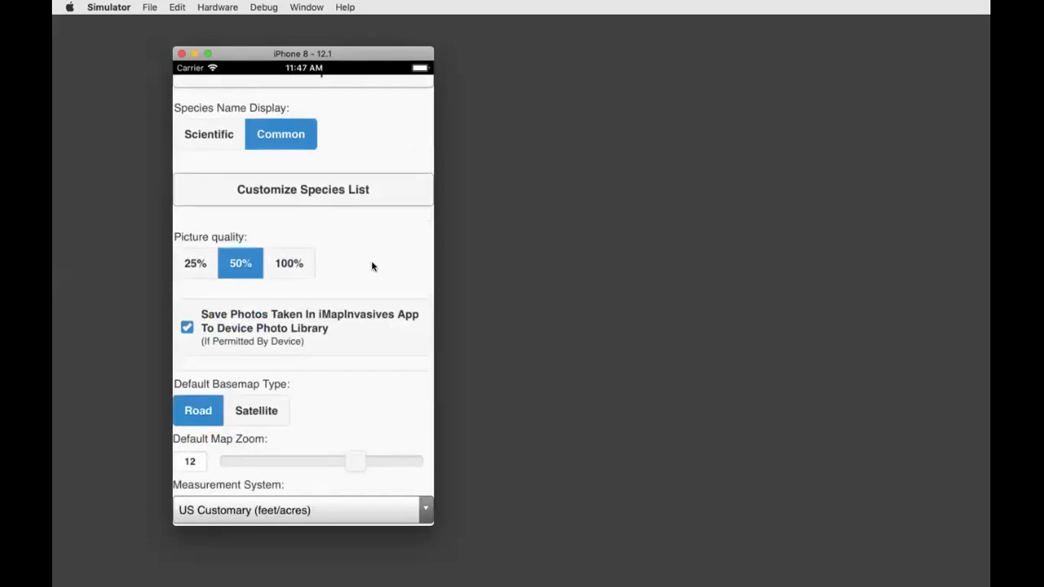
click(217, 142)
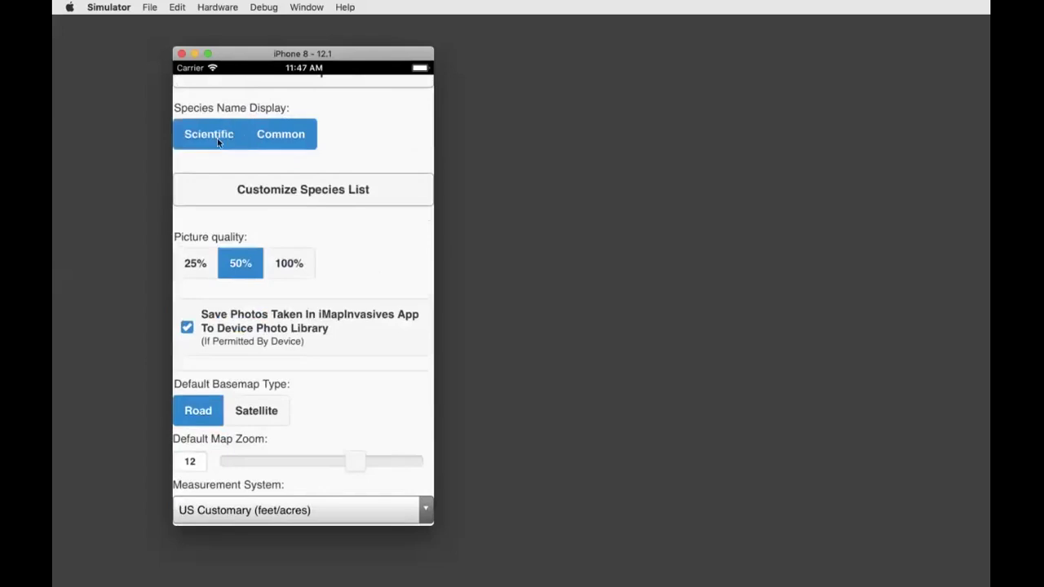
drag(380, 158, 379, 137)
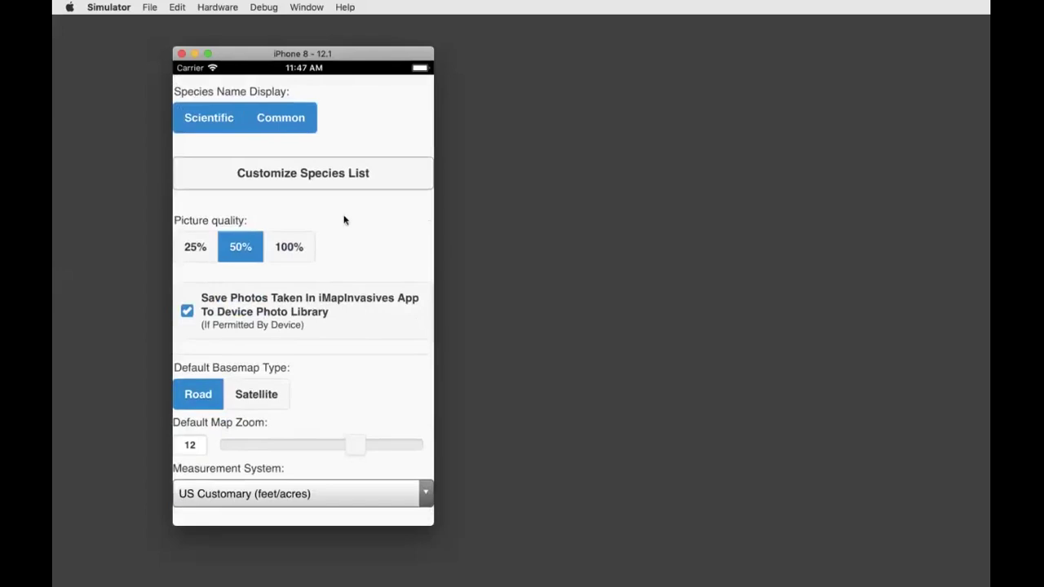
Tick Fake Species (for testing) in the custom species list and confirm with OK.
click(319, 175)
drag(334, 361, 334, 217)
drag(331, 373, 334, 307)
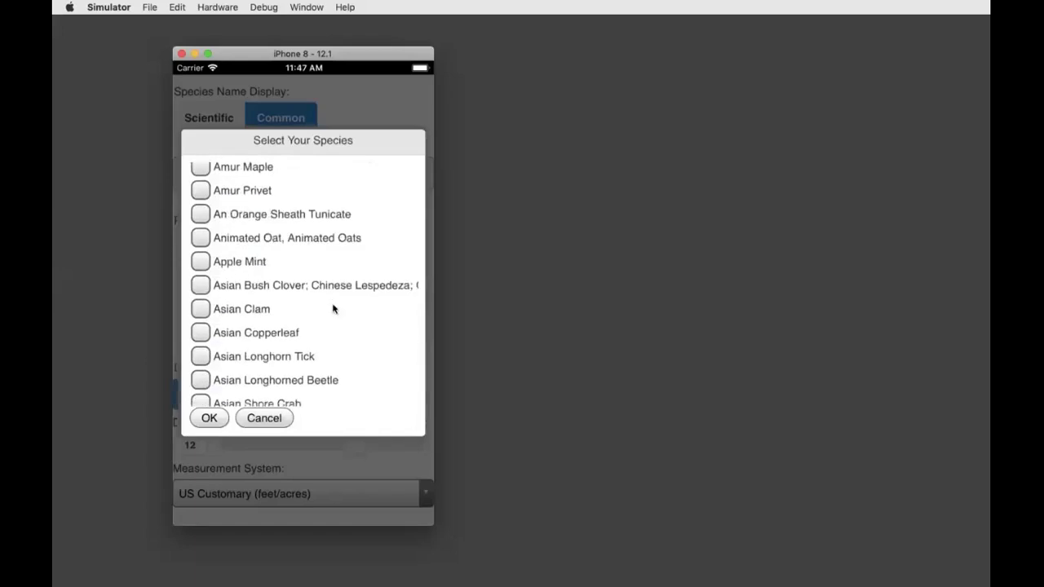
scroll(334, 324, down, 15)
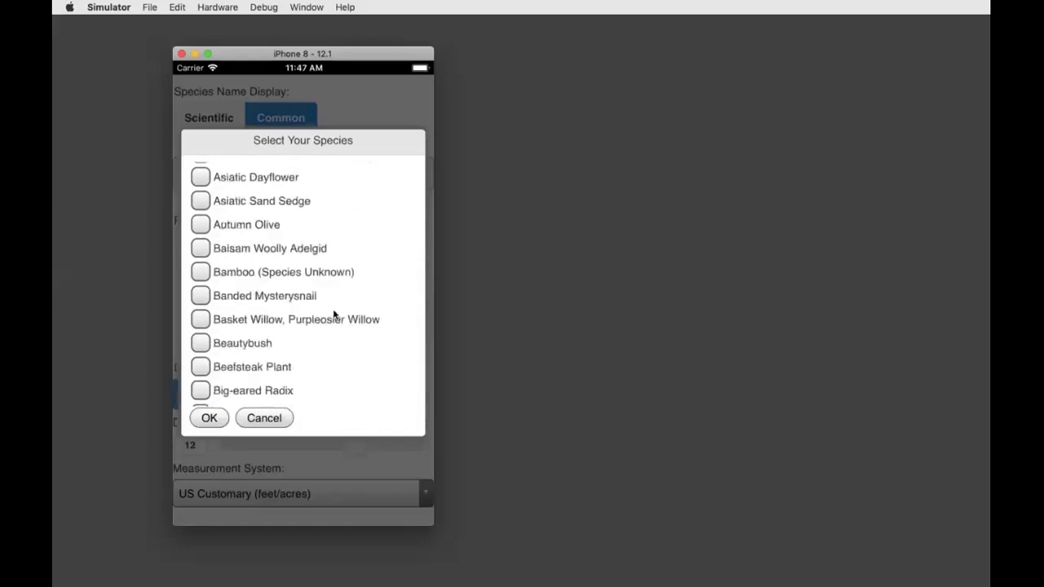
scroll(315, 373, down, 12)
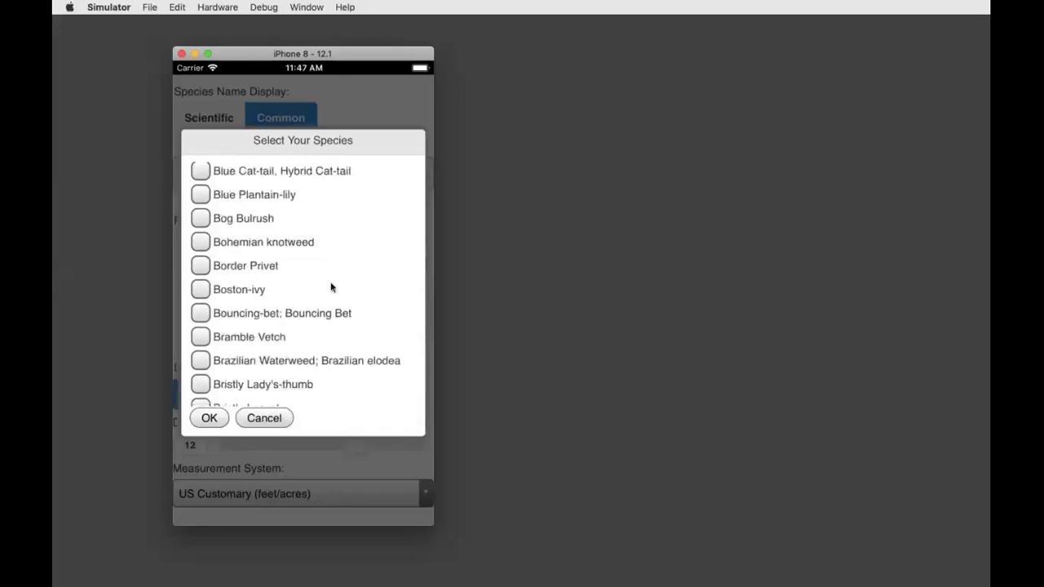
scroll(337, 397, down, 5)
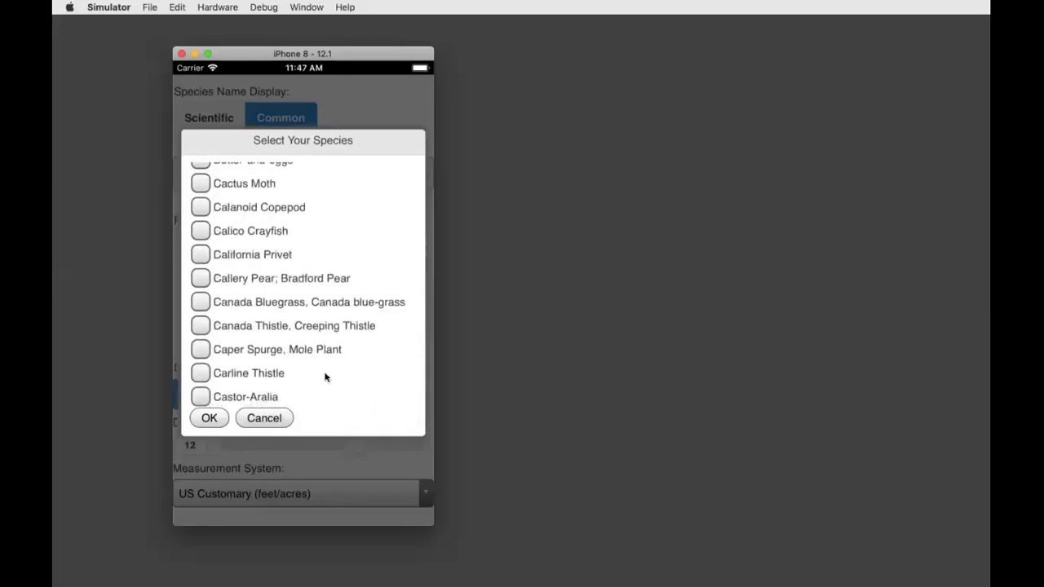
scroll(320, 376, down, 8)
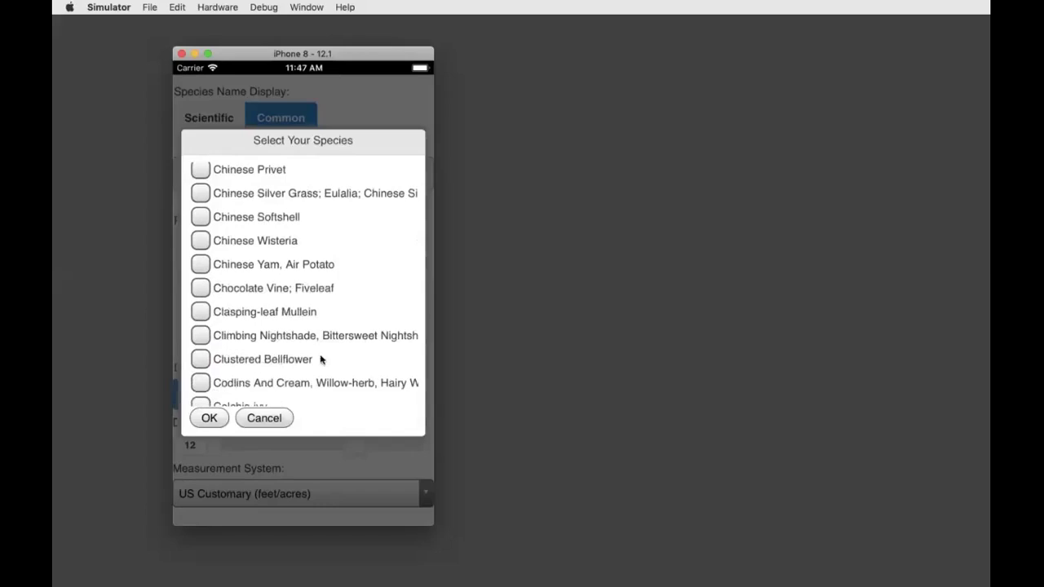
scroll(321, 363, down, 6)
scroll(321, 391, down, 6)
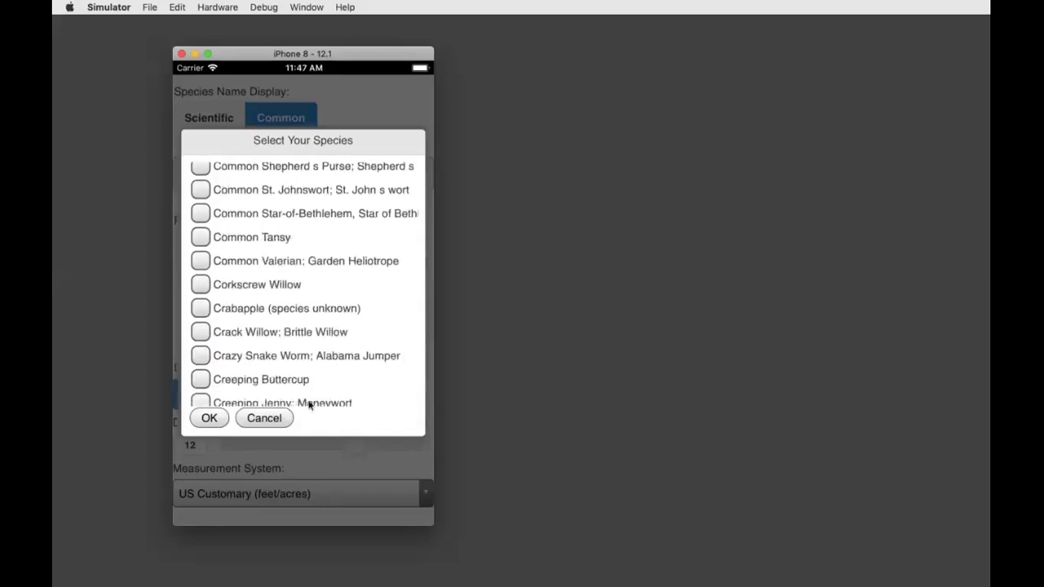
scroll(309, 404, down, 10)
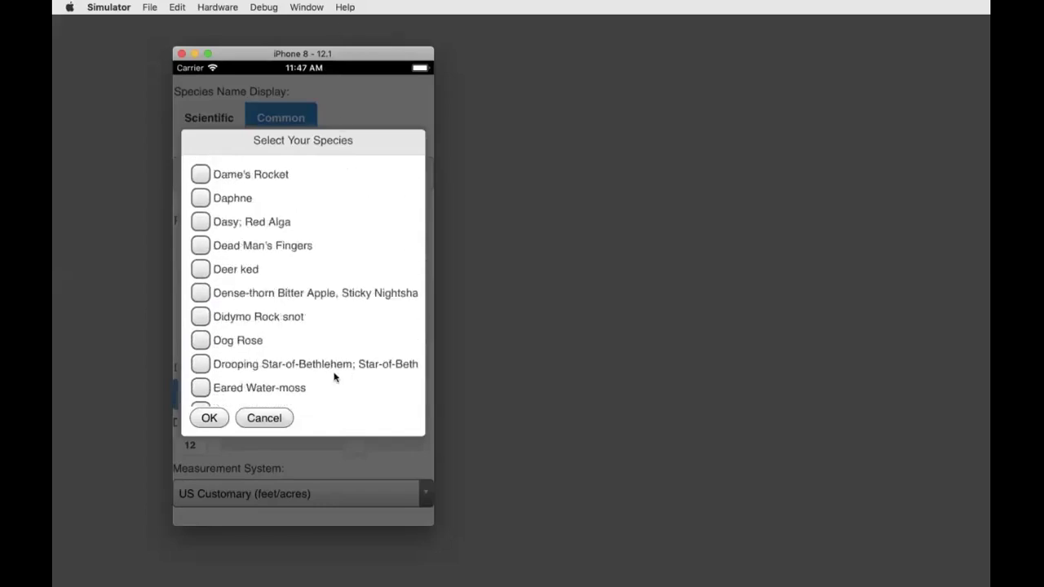
scroll(326, 379, down, 10)
drag(290, 383, 296, 215)
drag(300, 376, 317, 114)
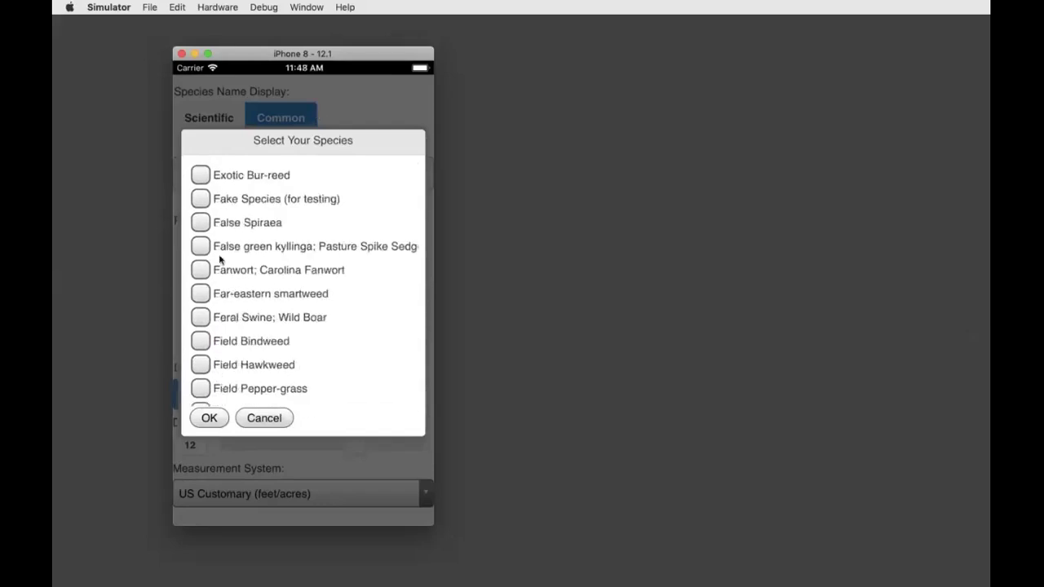
click(203, 203)
click(210, 418)
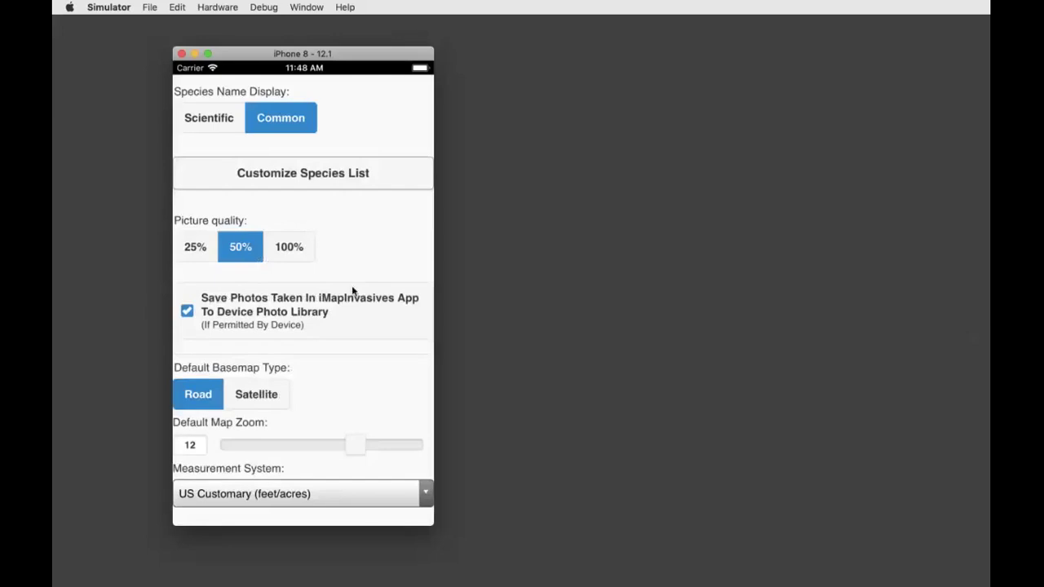
Switch the Default Basemap Type from Road to Satellite.
drag(351, 283, 361, 236)
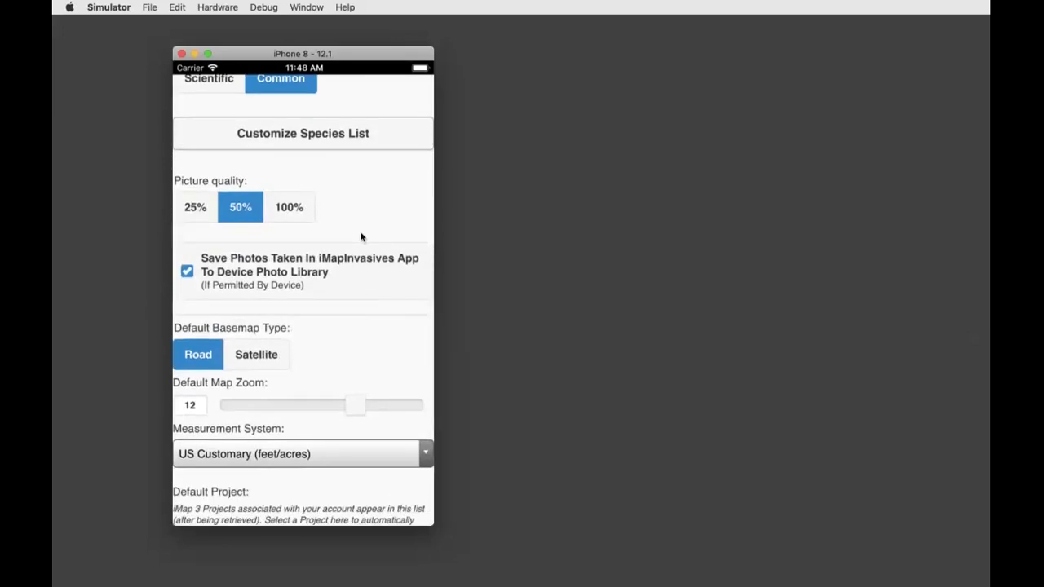
drag(361, 220, 361, 171)
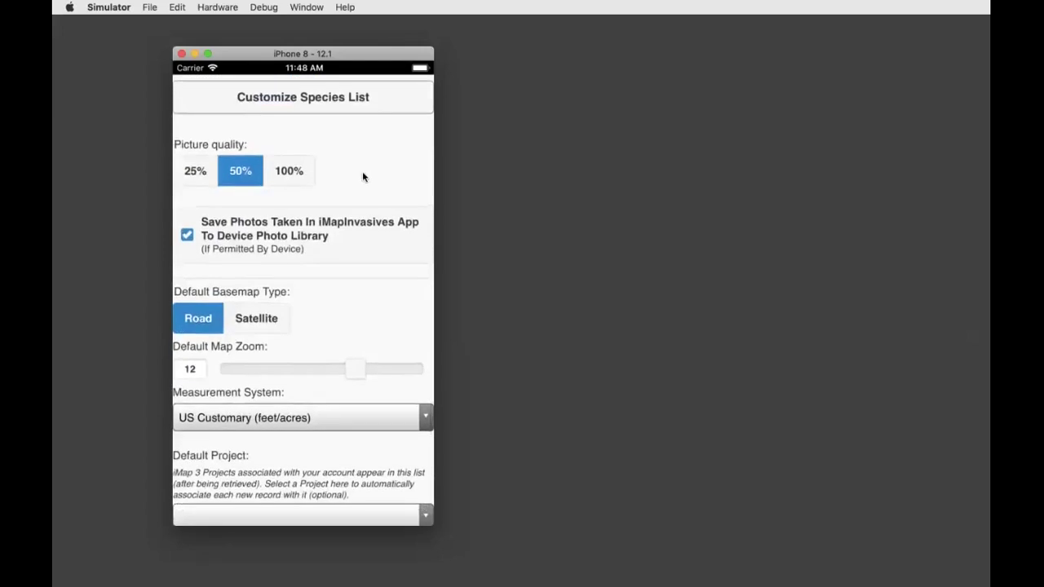
drag(363, 177, 363, 156)
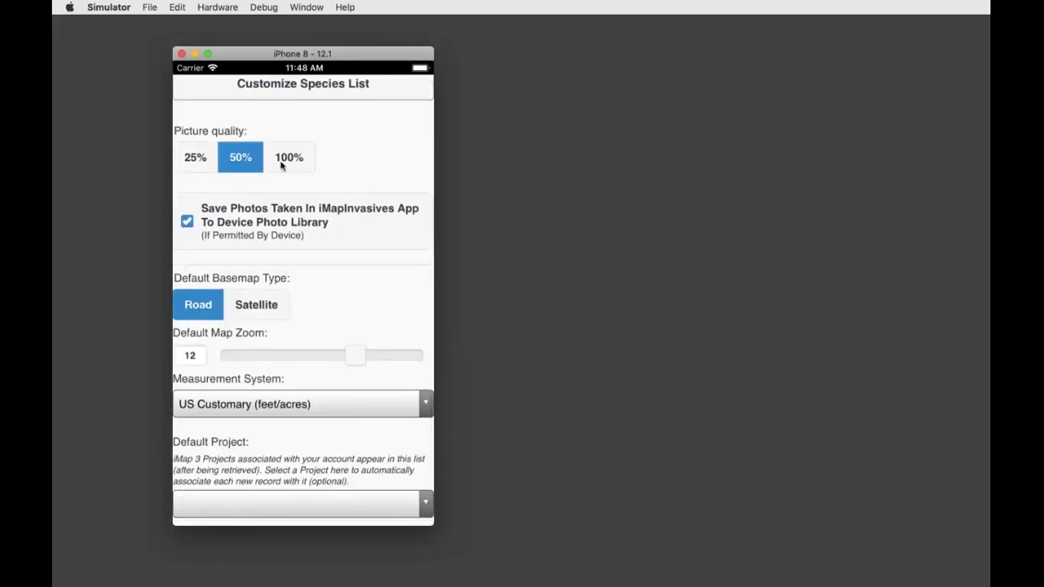
drag(359, 179, 360, 118)
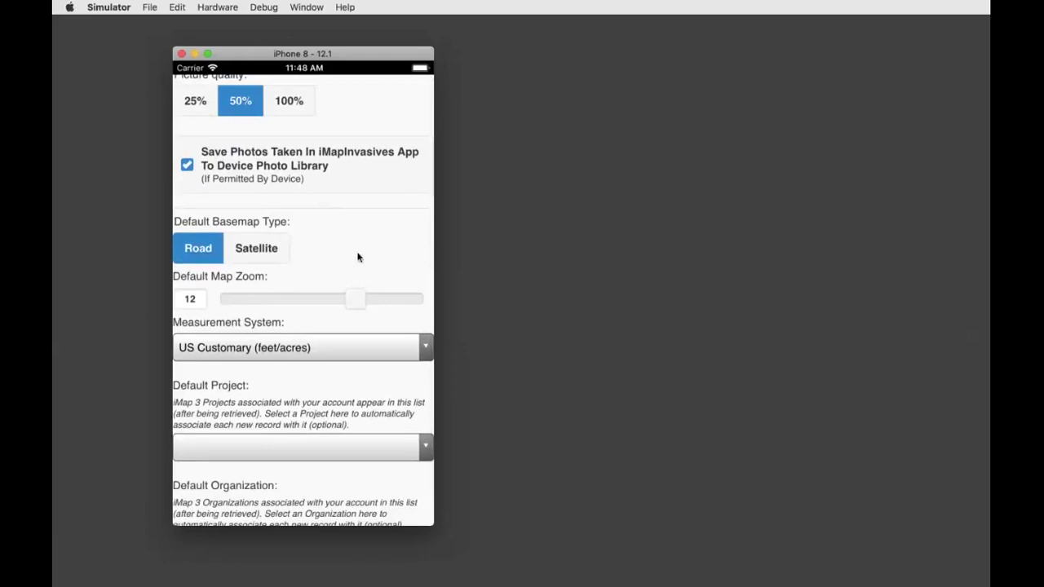
scroll(357, 258, down, 4)
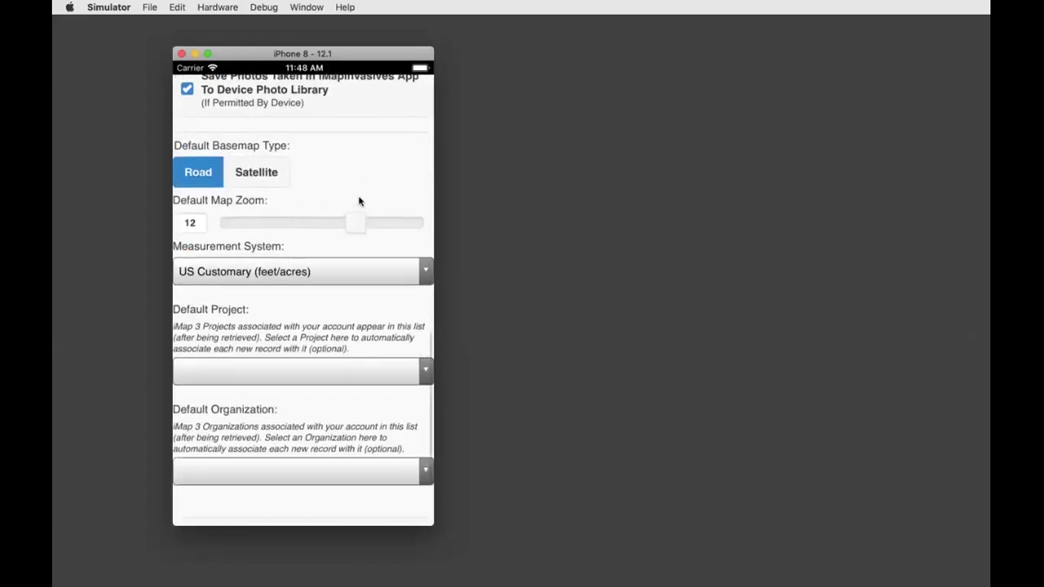
click(273, 177)
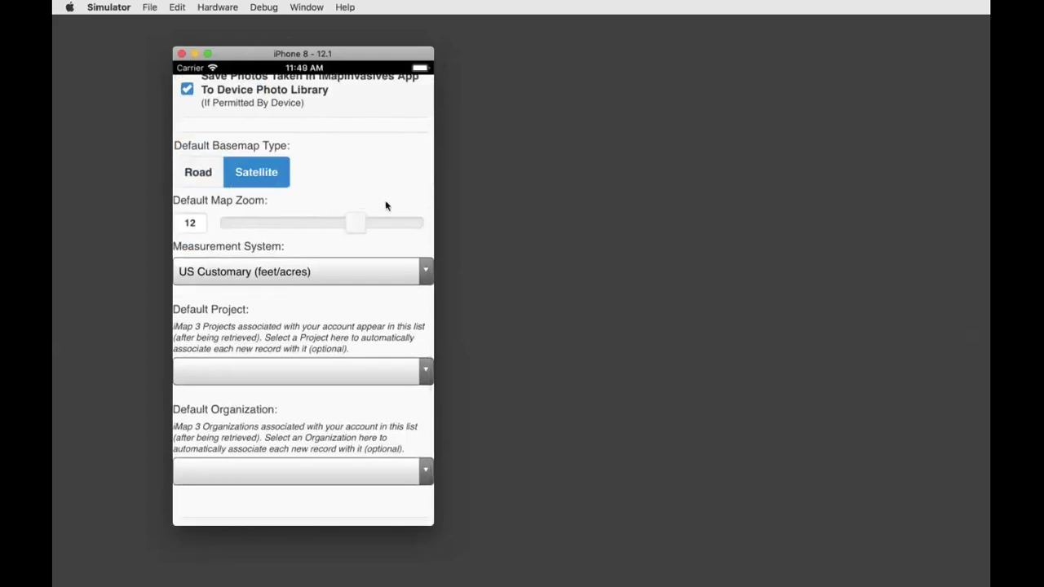
drag(387, 206, 388, 136)
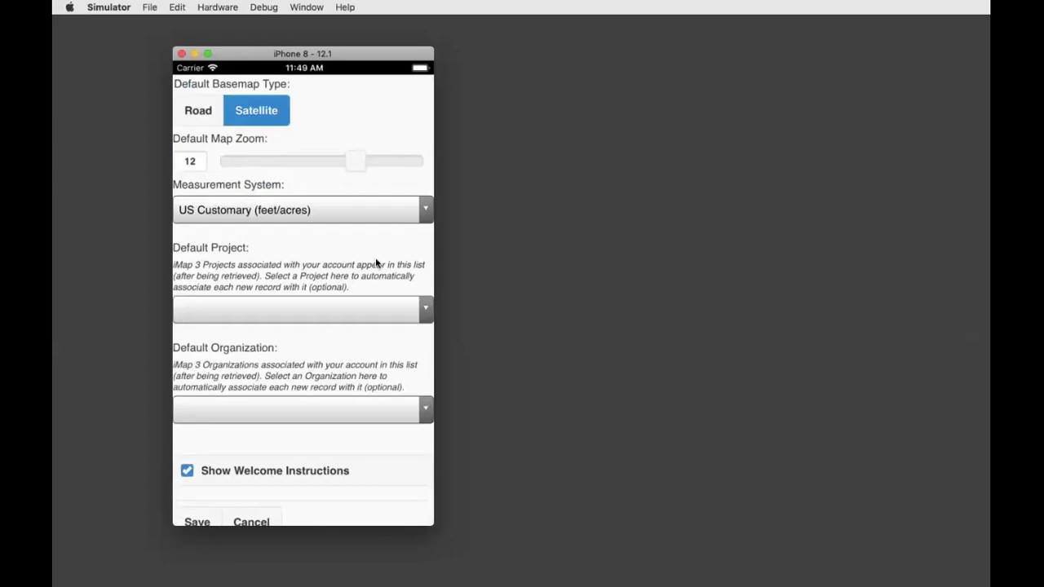
drag(376, 296, 334, 200)
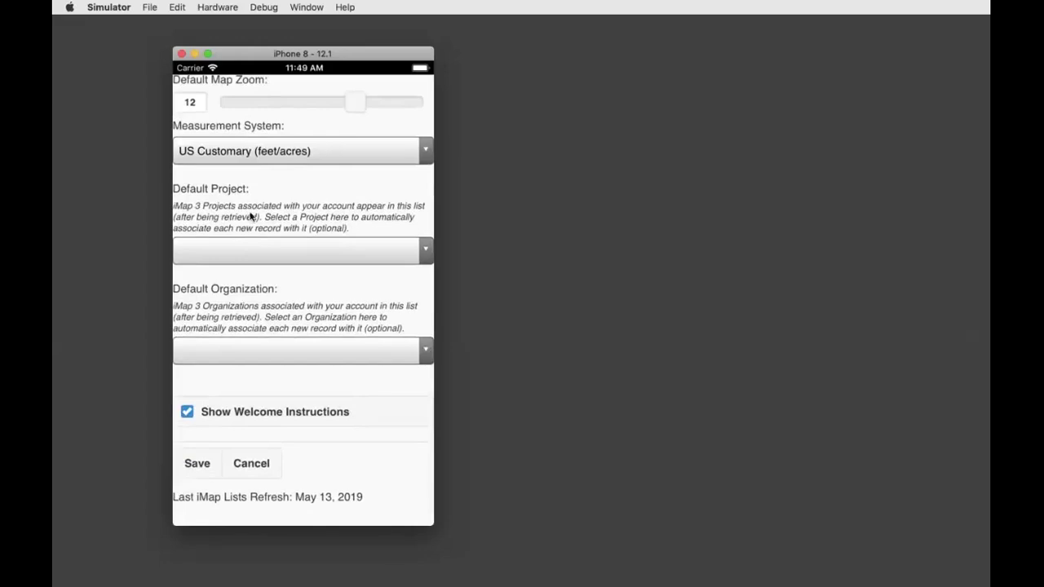
Pick Fake testing as the Default Project.
click(287, 246)
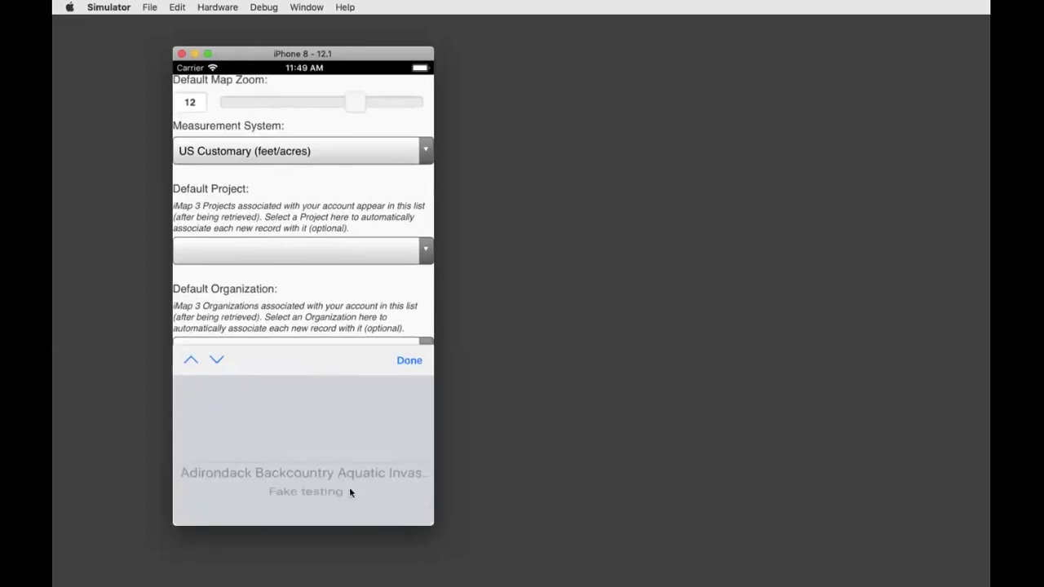
click(345, 493)
click(409, 359)
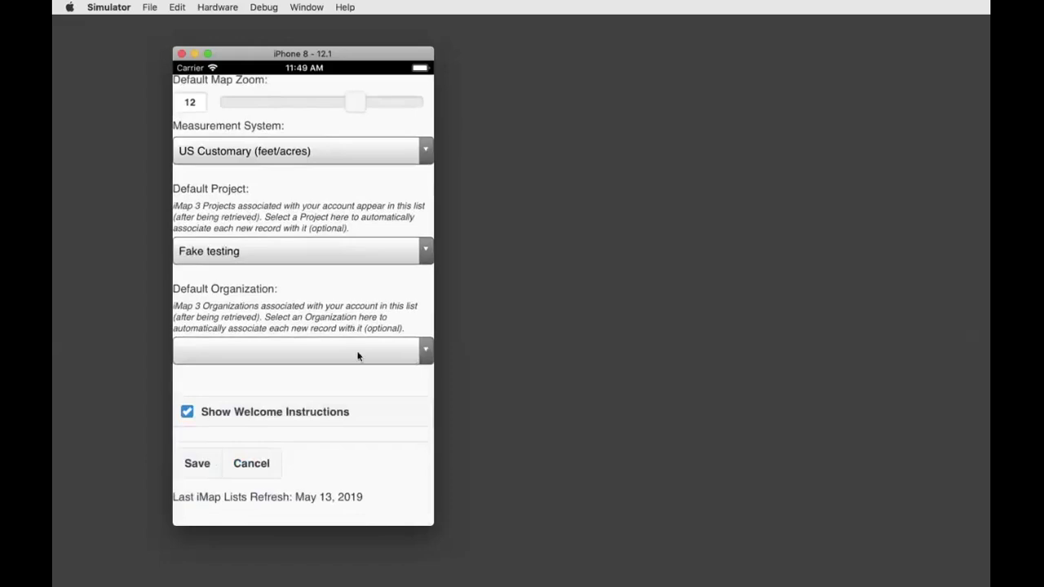
click(357, 355)
Set default organization to New York Natural Heritage Program, uncheck welcome instructions, and save.
drag(366, 494, 389, 457)
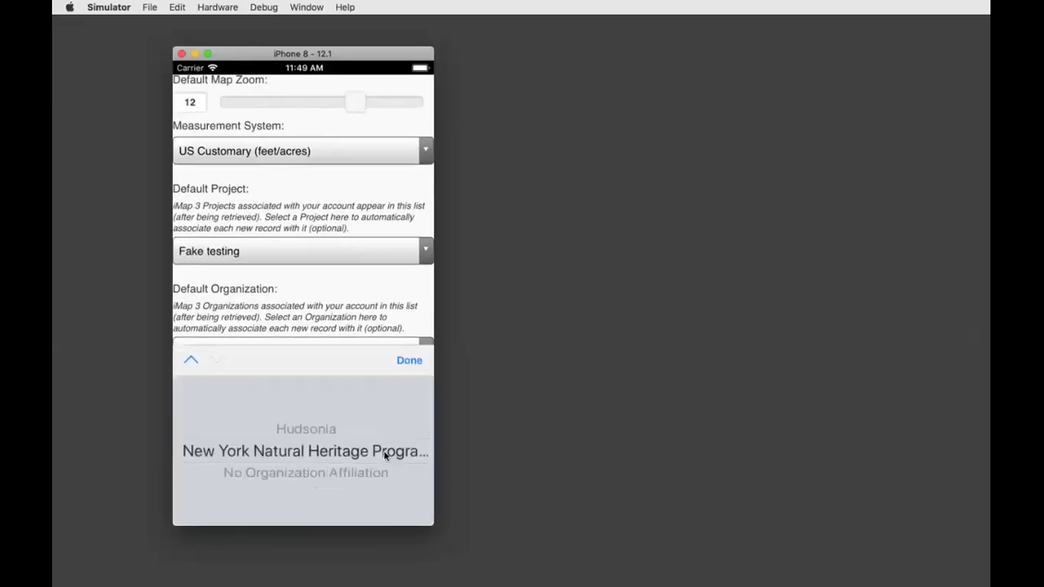
click(414, 369)
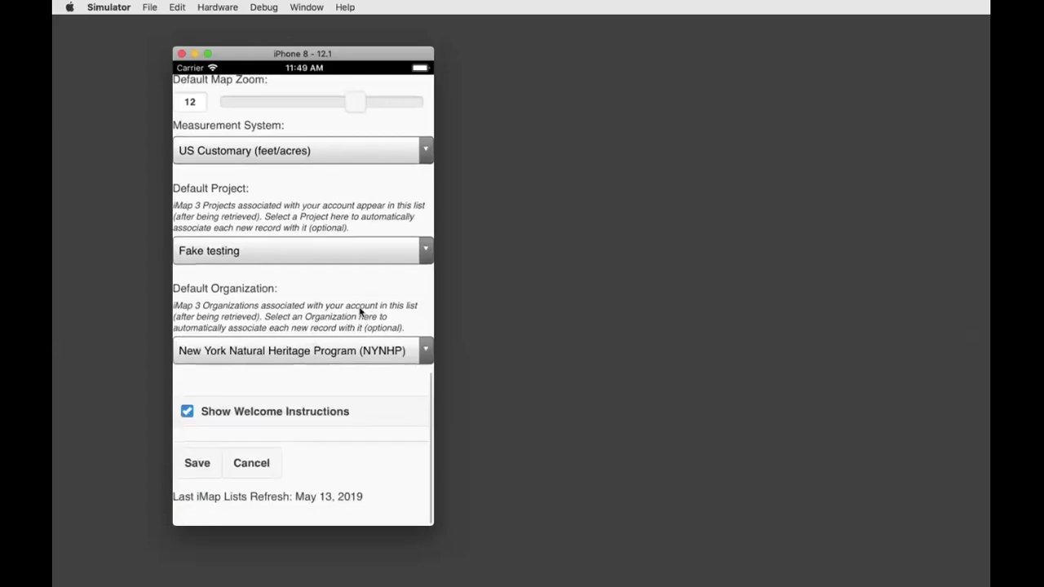
click(189, 412)
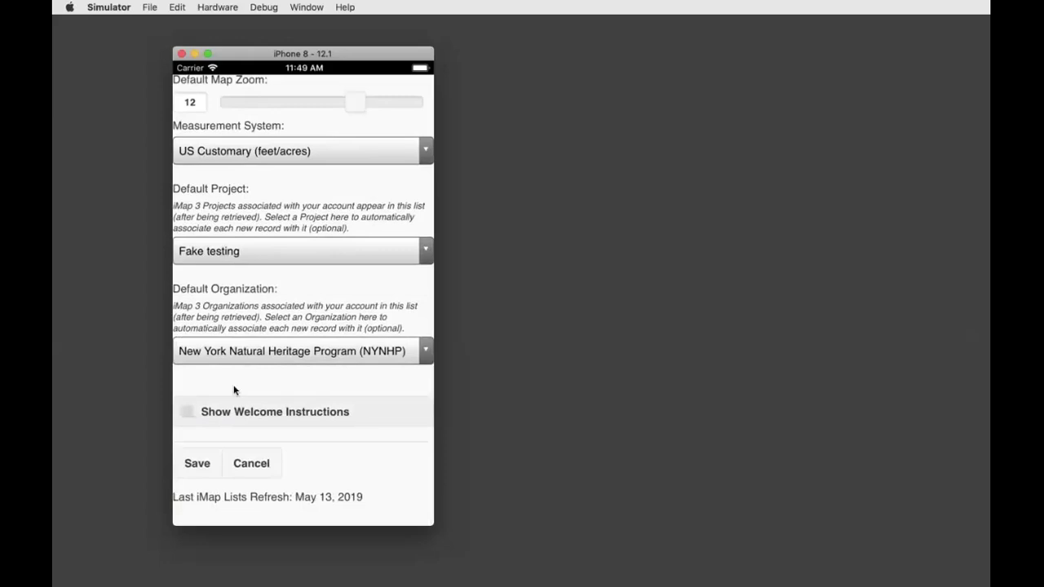
click(198, 464)
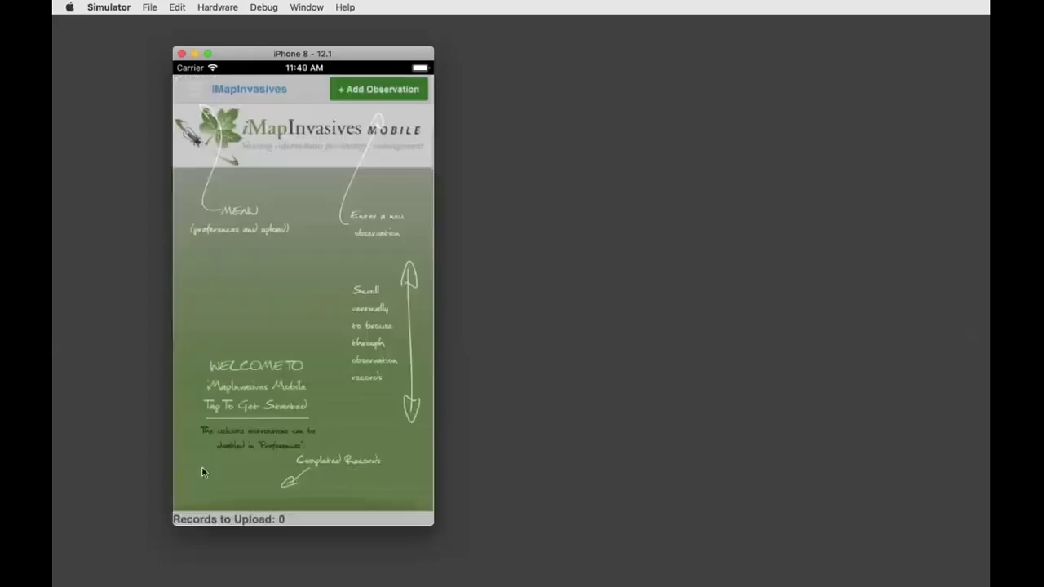
Dismiss the welcome overlay, then reopen Preferences to verify the saved defaults and cancel out.
click(328, 265)
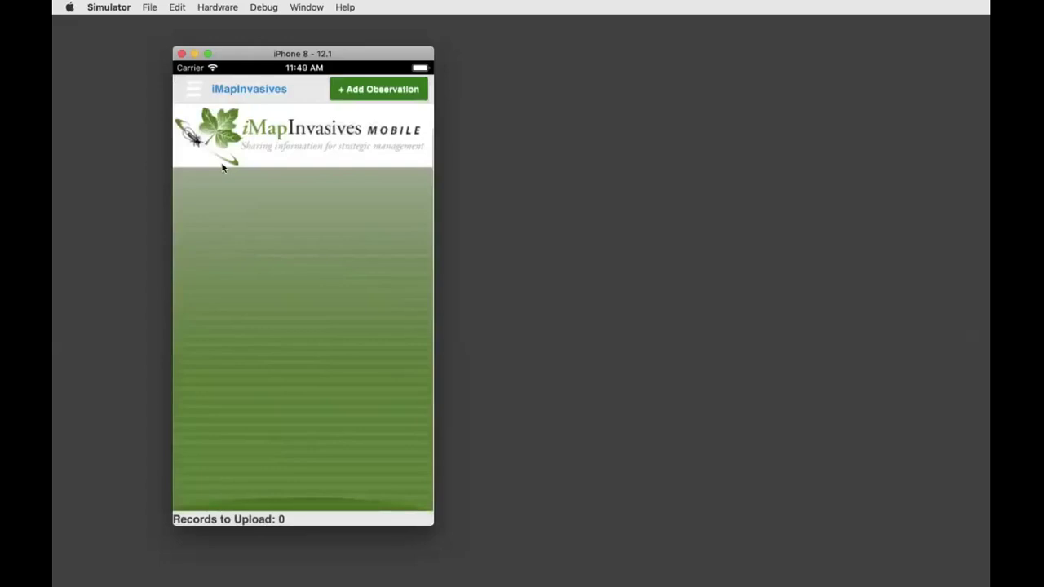
click(192, 95)
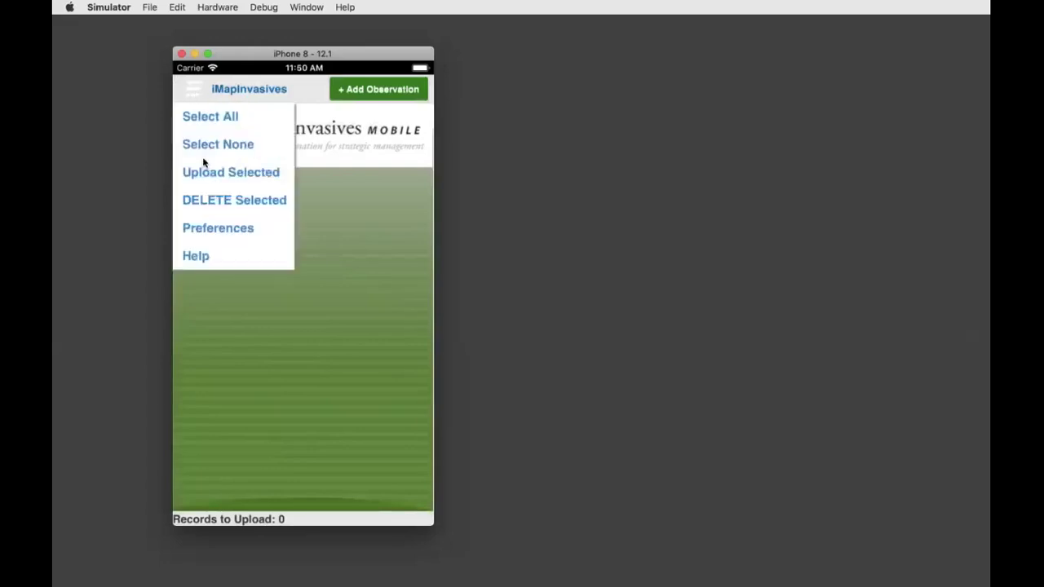
click(224, 232)
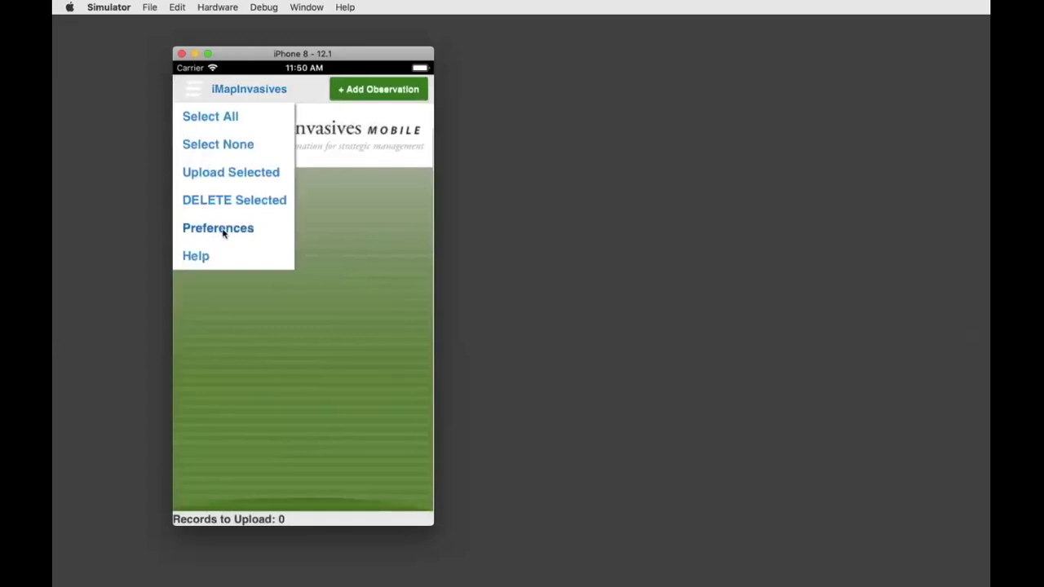
drag(362, 455, 361, 105)
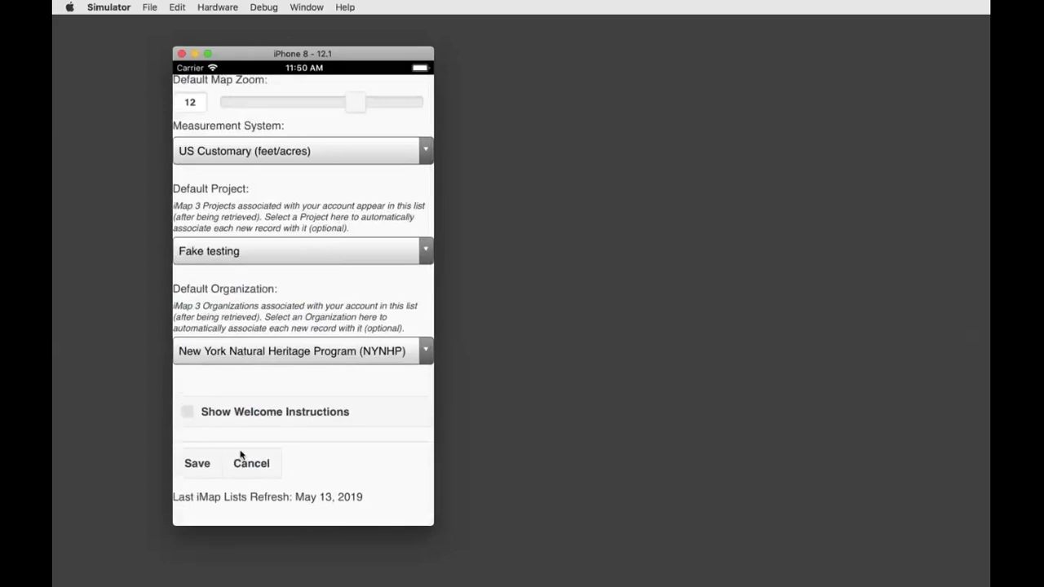
click(250, 464)
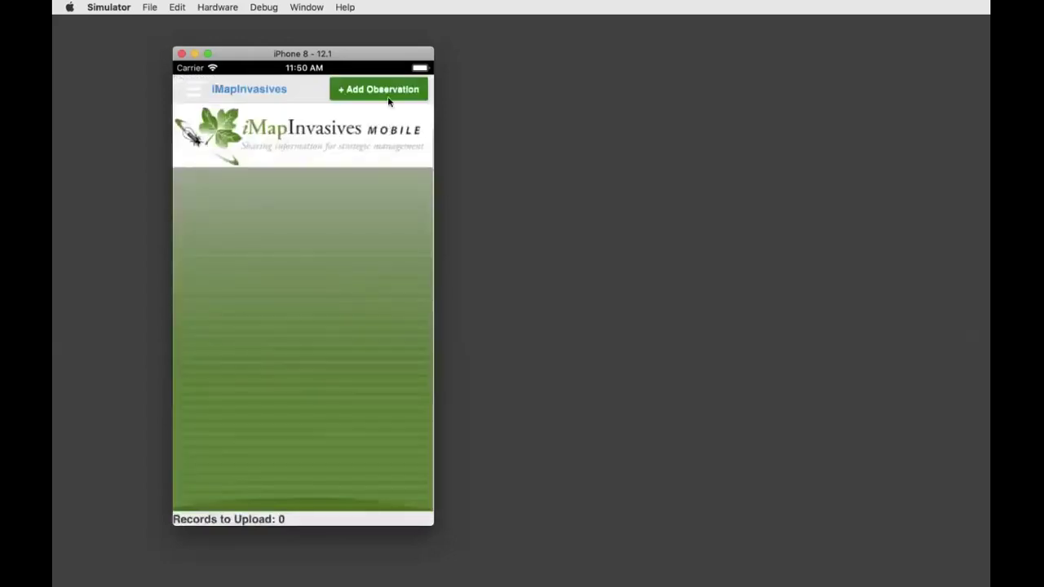
Start a new observation and allow iMapInvasives to use the device location.
click(376, 93)
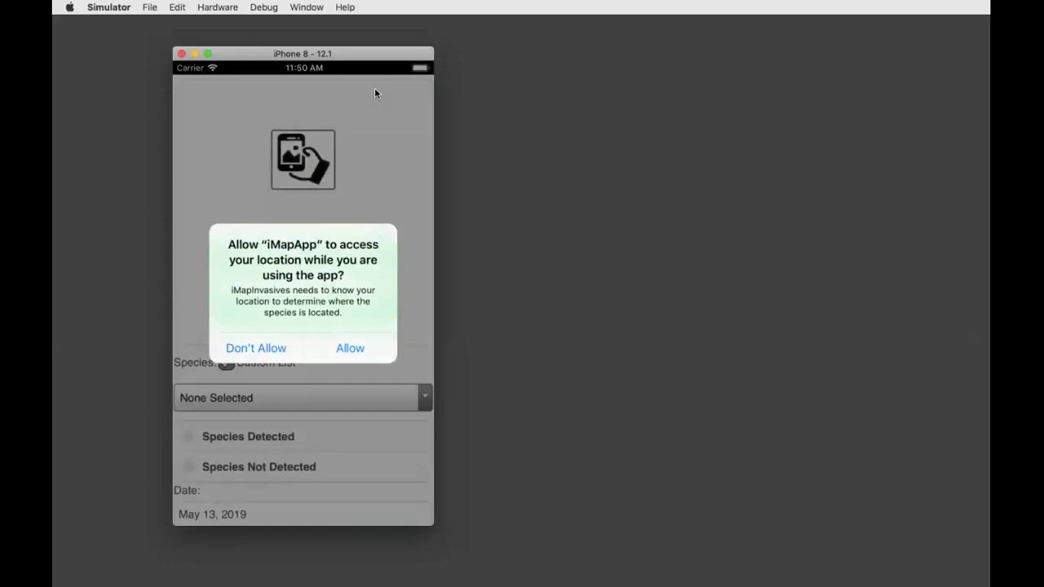
click(356, 350)
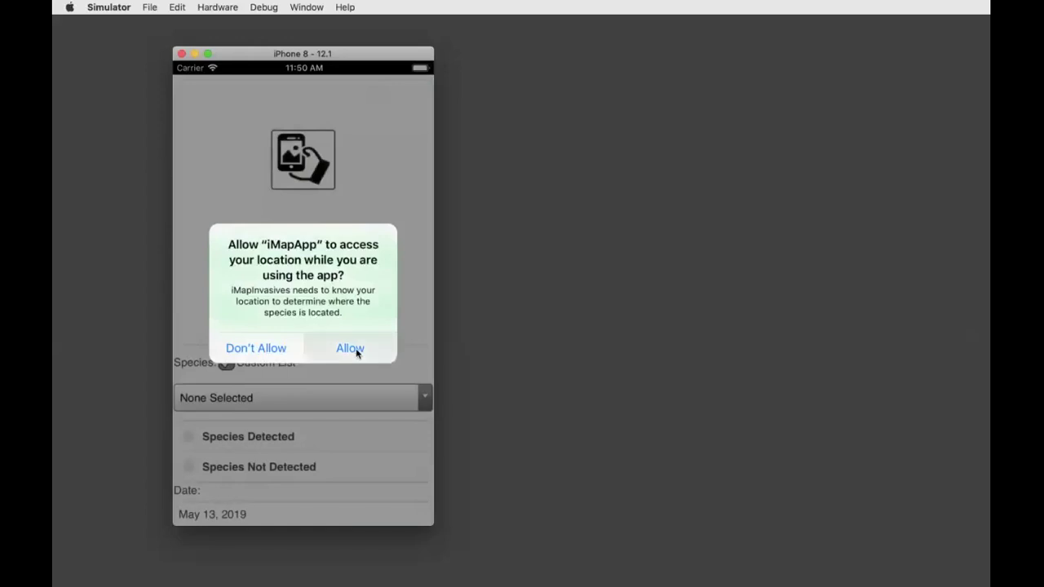
drag(371, 364, 398, 351)
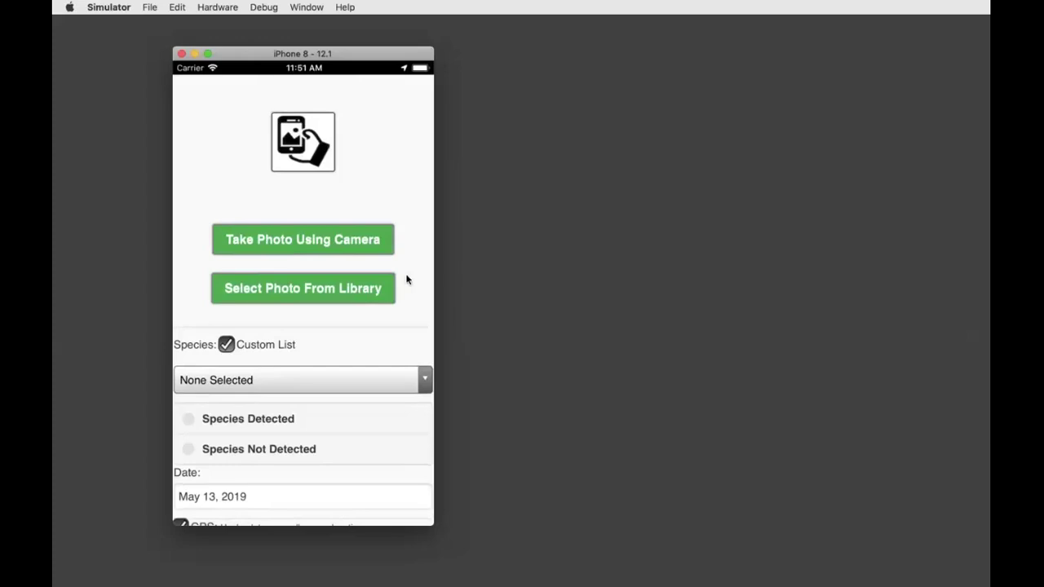
Set the observation's species to Fake Species (for testing) and scroll to the GPS satellite map.
scroll(406, 279, down, 3)
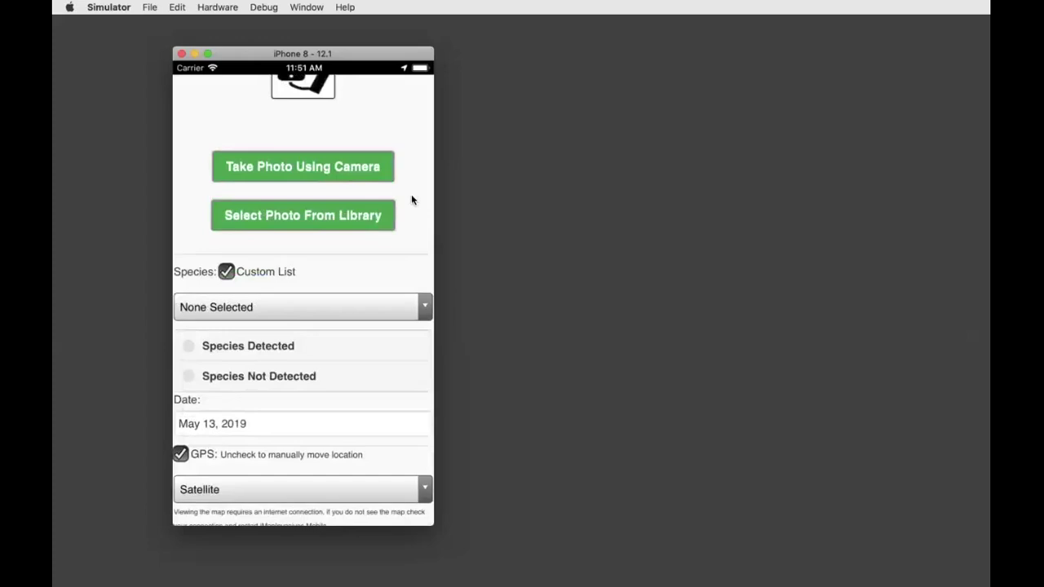
drag(416, 228, 405, 105)
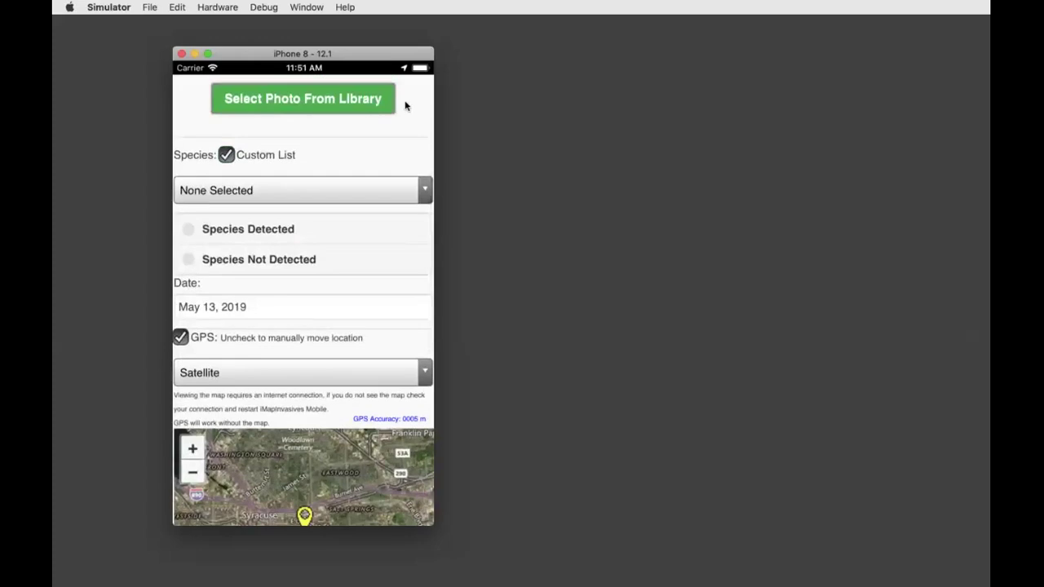
drag(405, 139, 401, 76)
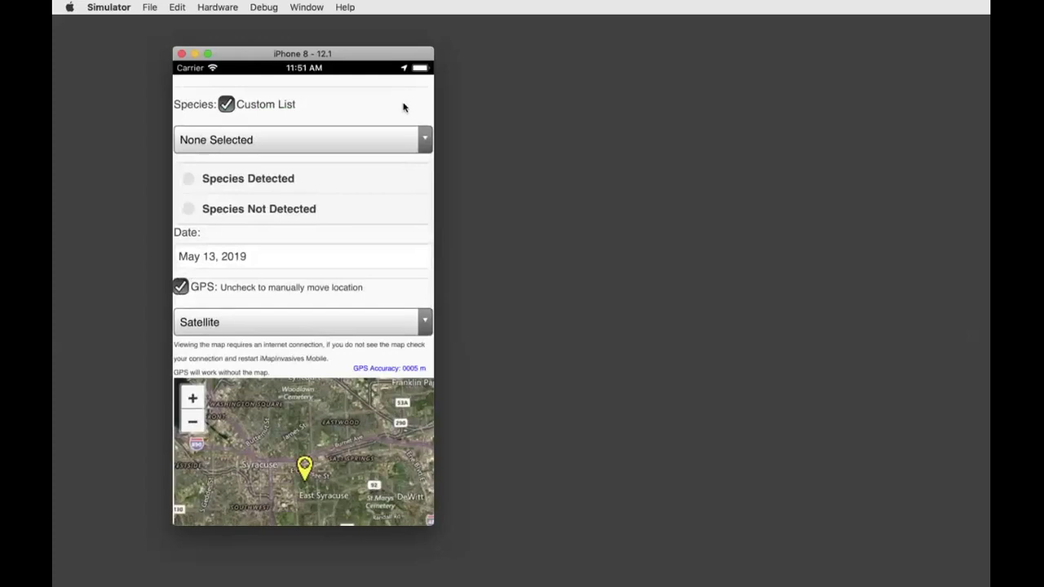
click(249, 145)
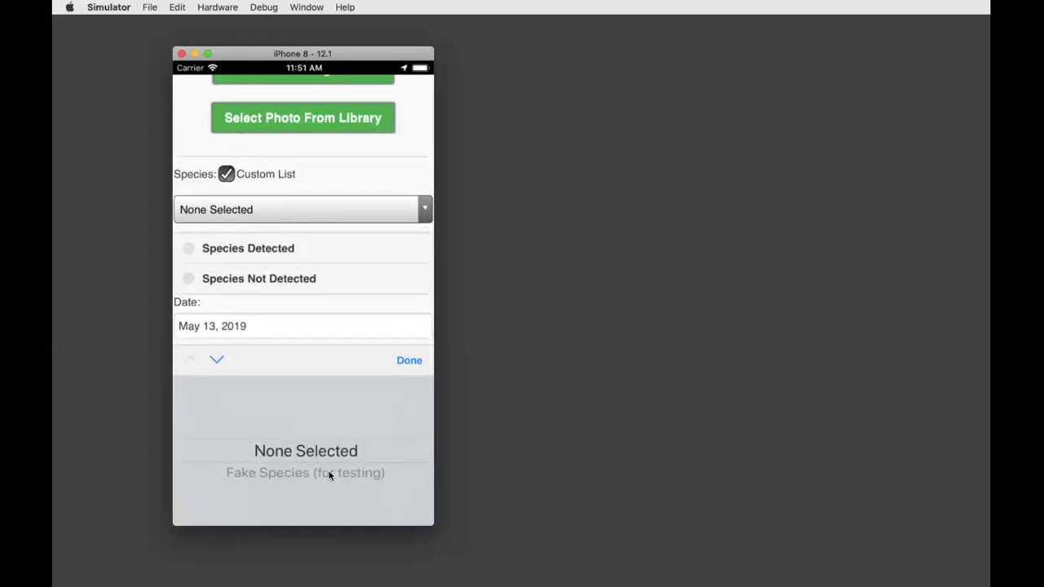
click(330, 475)
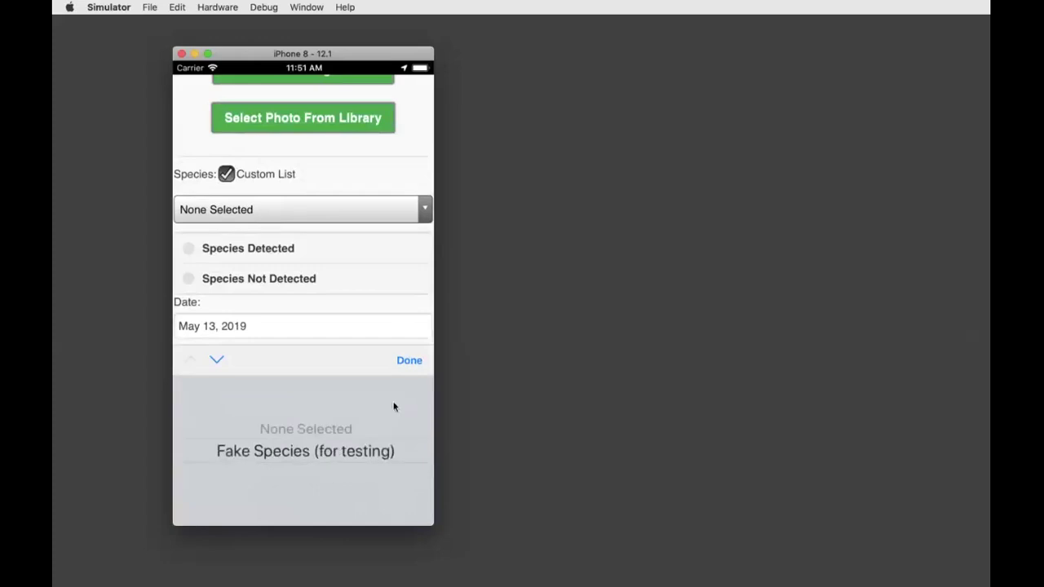
click(409, 361)
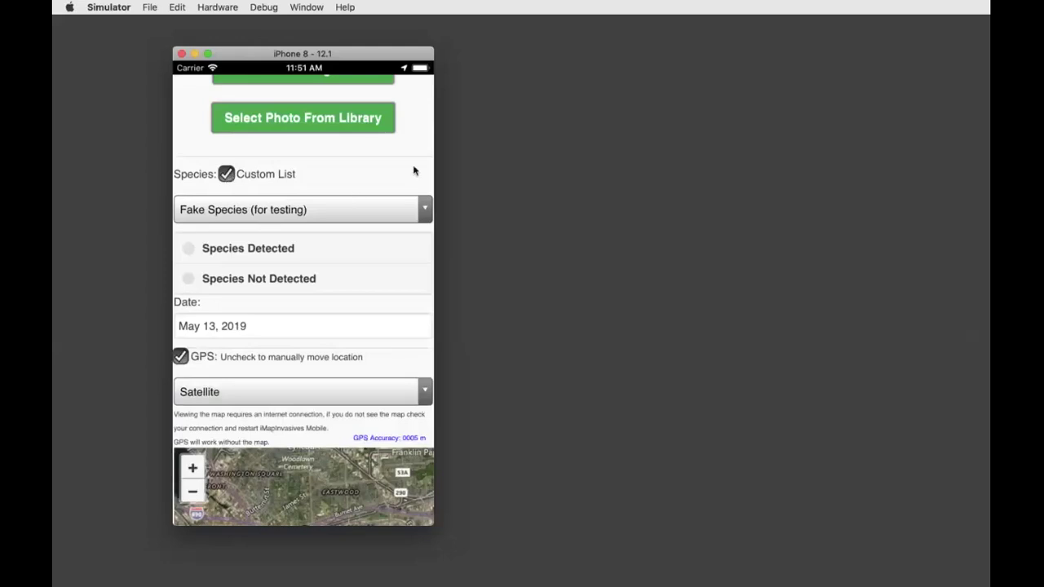
drag(413, 170, 416, 112)
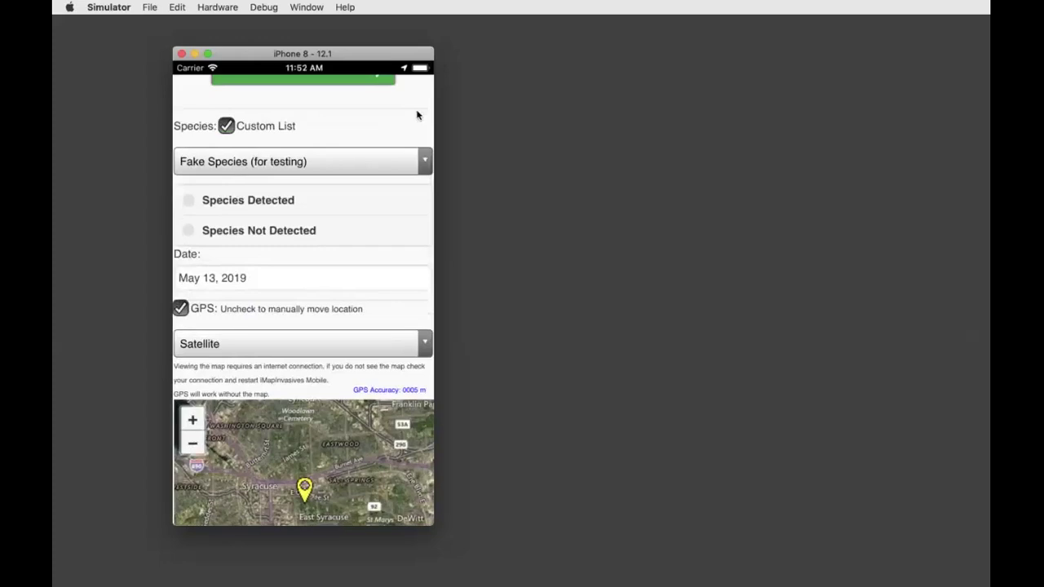
drag(422, 131, 422, 88)
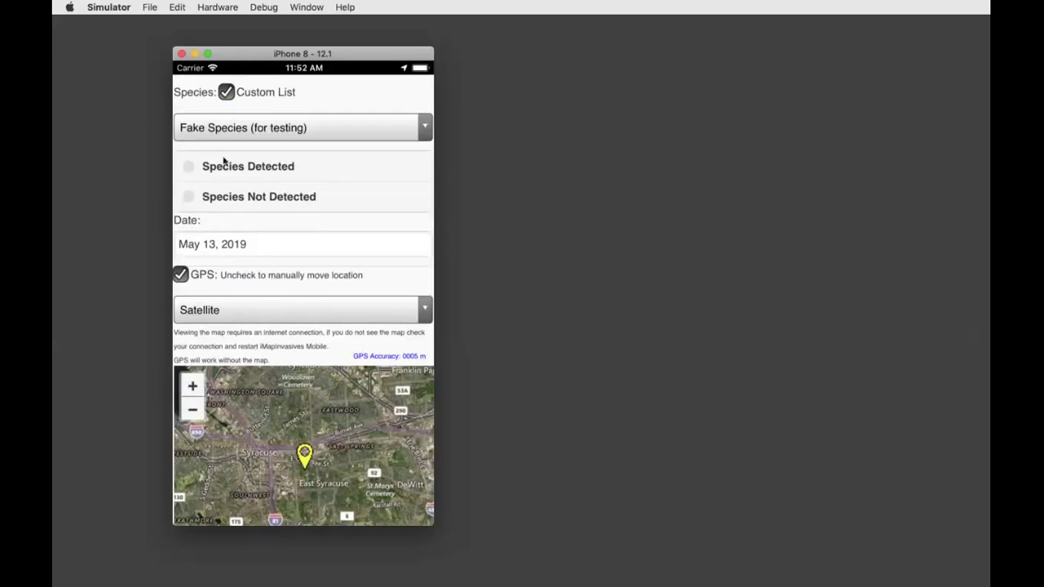
click(299, 170)
drag(361, 280, 370, 161)
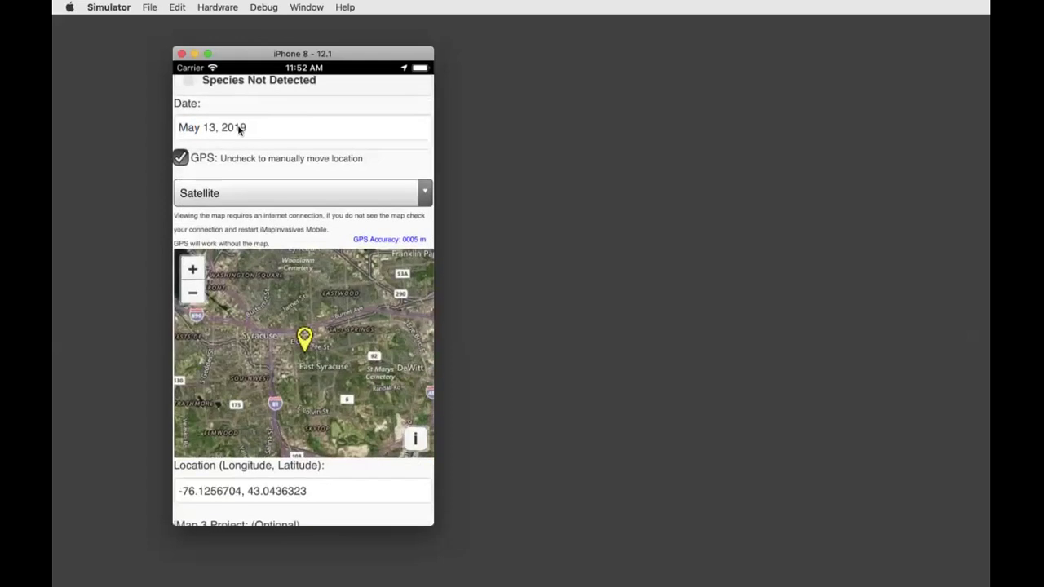
scroll(387, 130, down, 2)
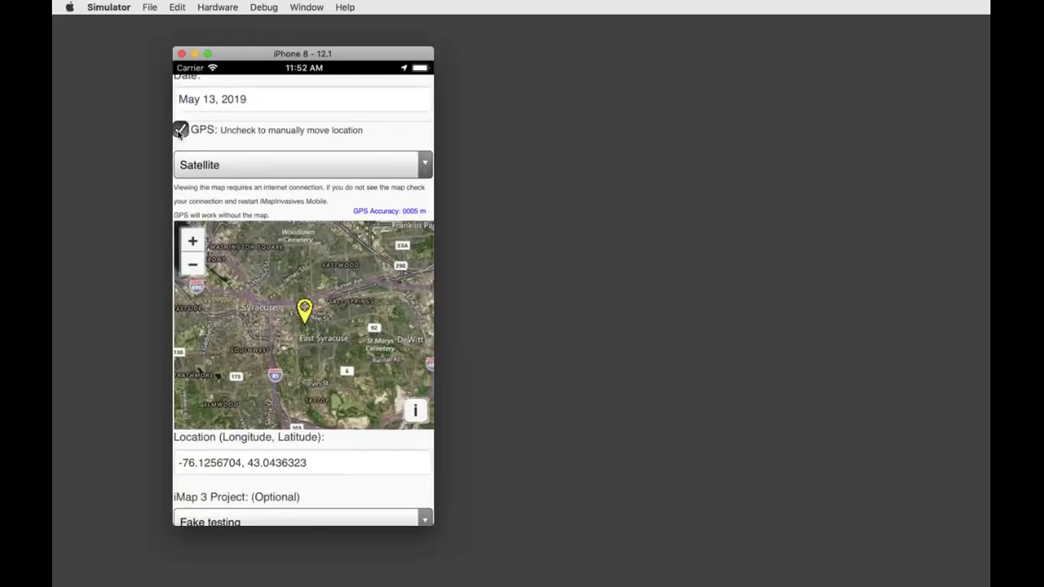
click(180, 131)
click(181, 132)
drag(345, 201, 345, 167)
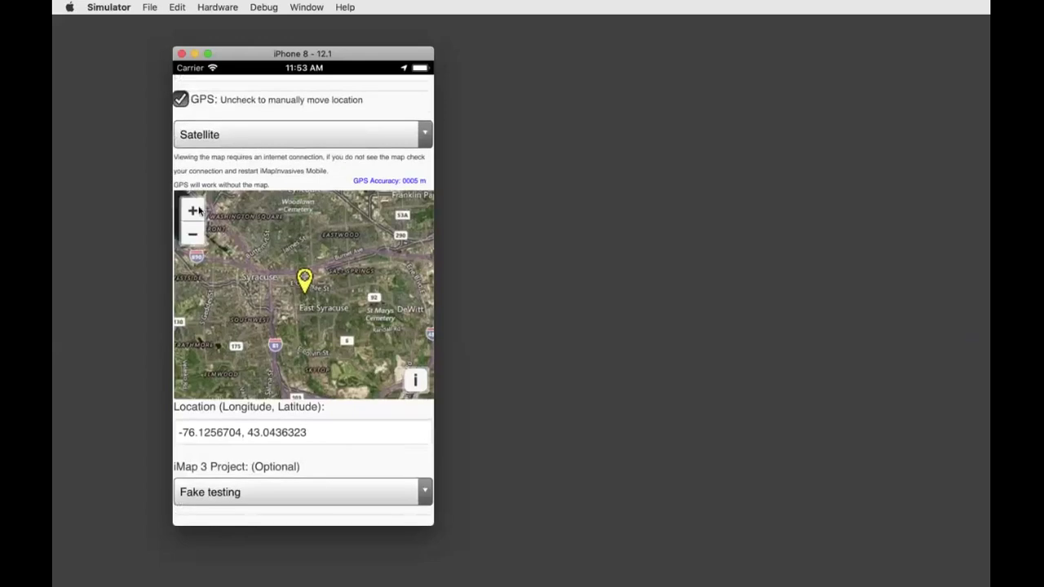
scroll(310, 144, down, 3)
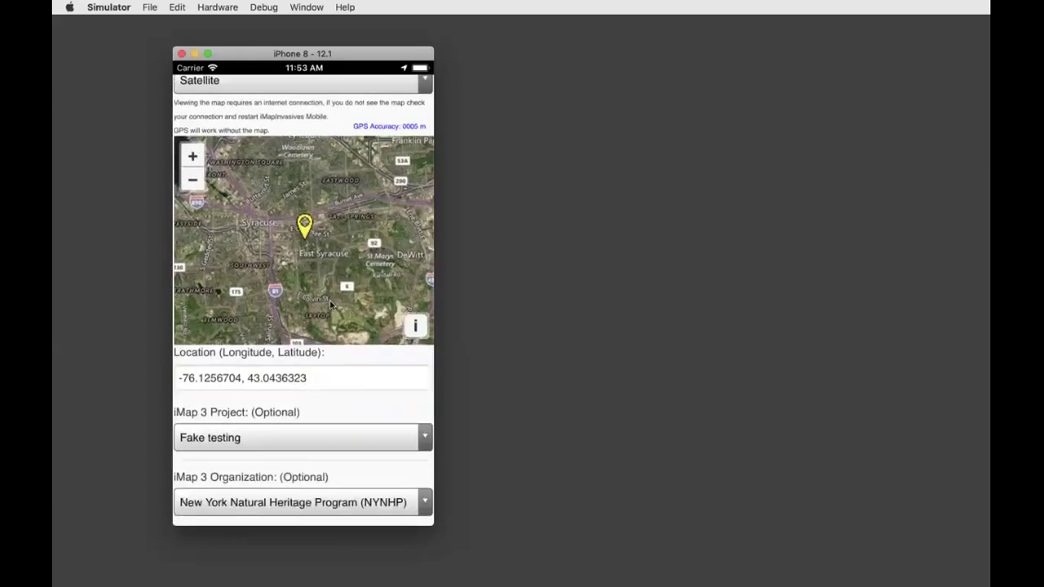
drag(353, 403, 363, 449)
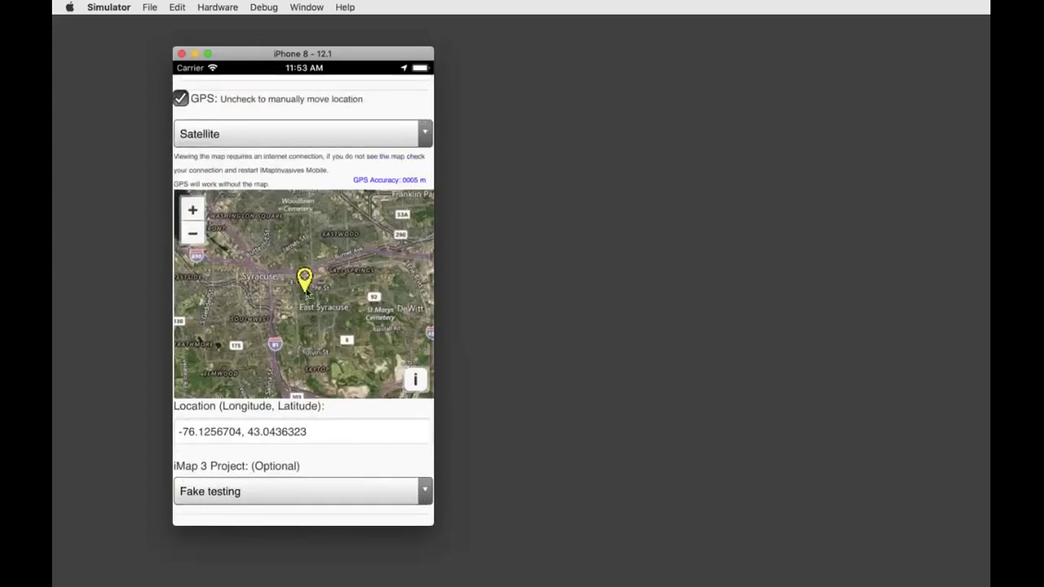
Zoom the map to street level around the marker and switch GPS off.
click(195, 210)
click(194, 211)
click(193, 212)
click(193, 212)
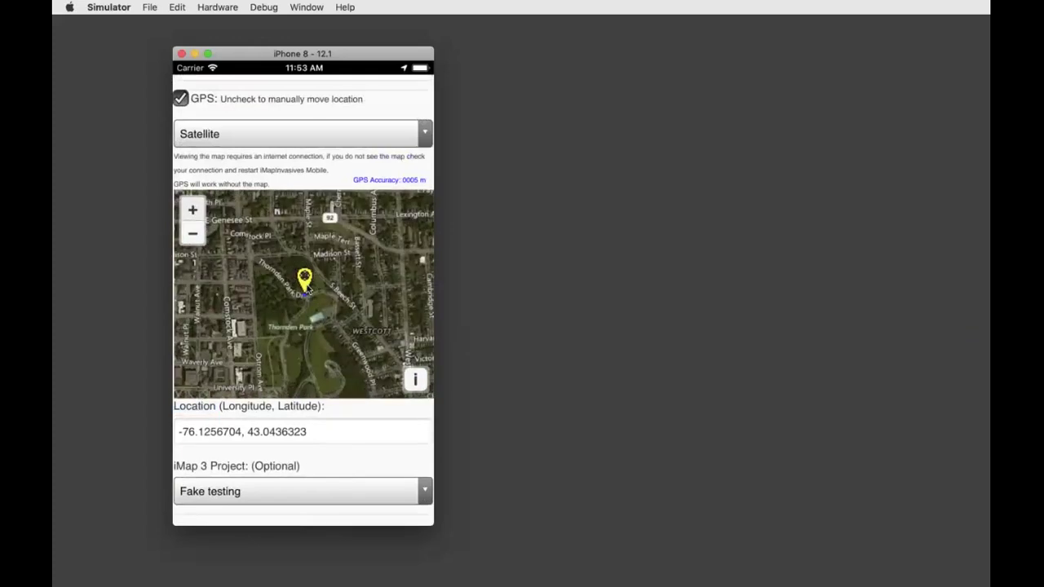
click(306, 285)
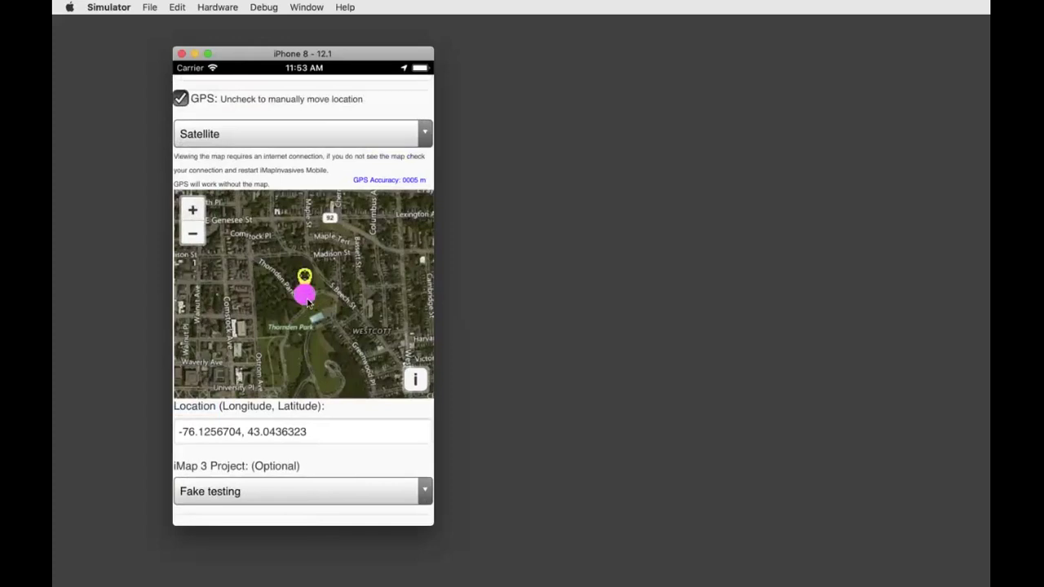
click(180, 98)
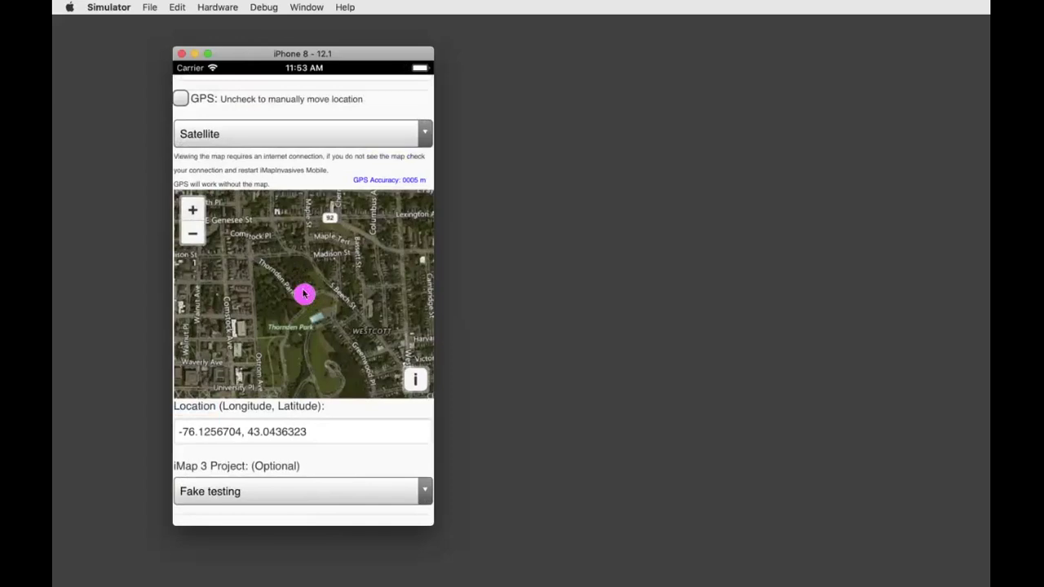
Move the marker near Madison St by Thornden Park, at -76.1234428, 43.0442816.
mouse_move(303, 294)
mouse_down()
mouse_move(338, 265)
mouse_move(340, 280)
mouse_up()
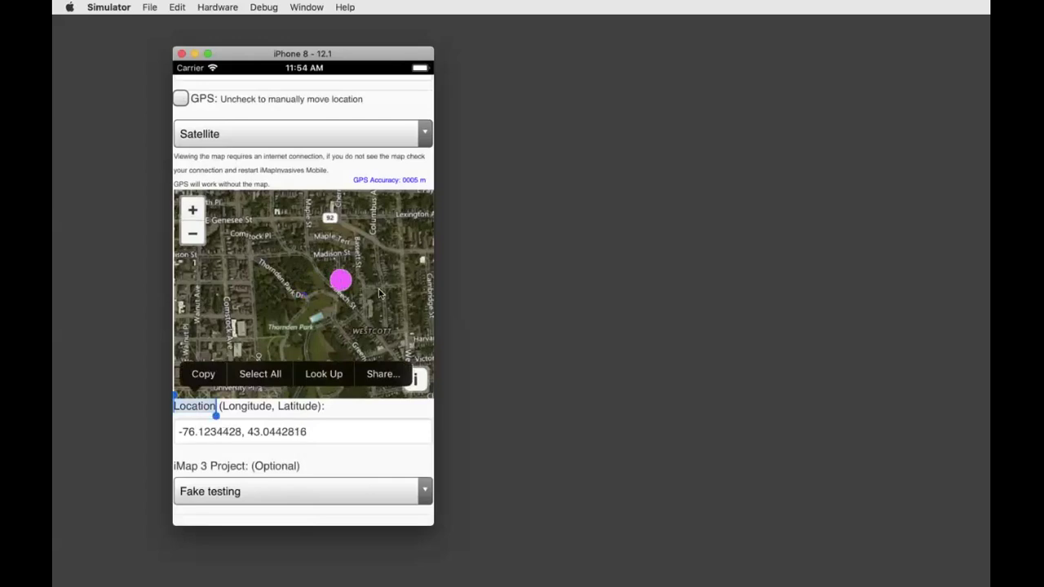
click(379, 292)
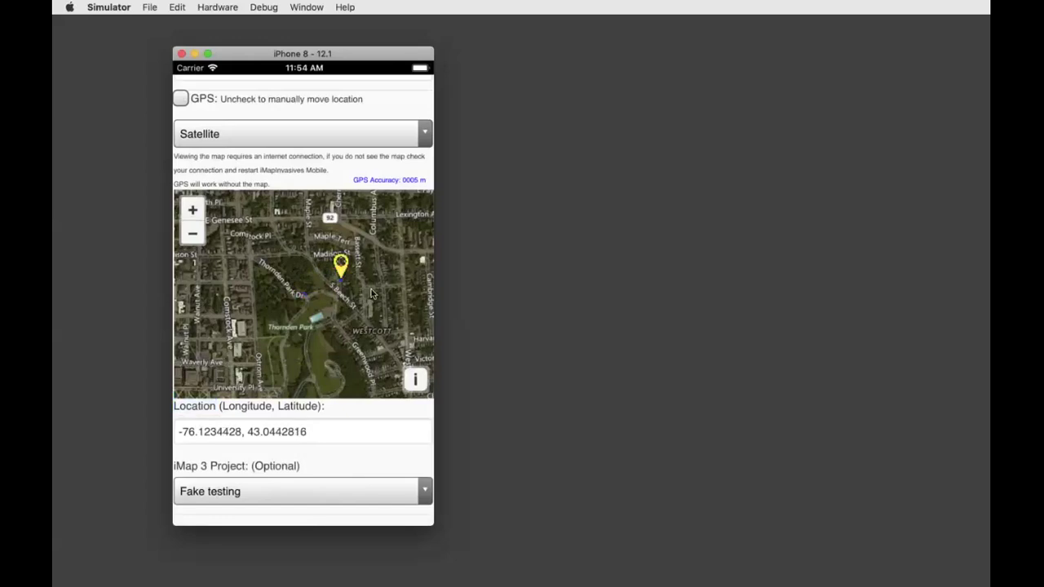
drag(378, 293, 331, 303)
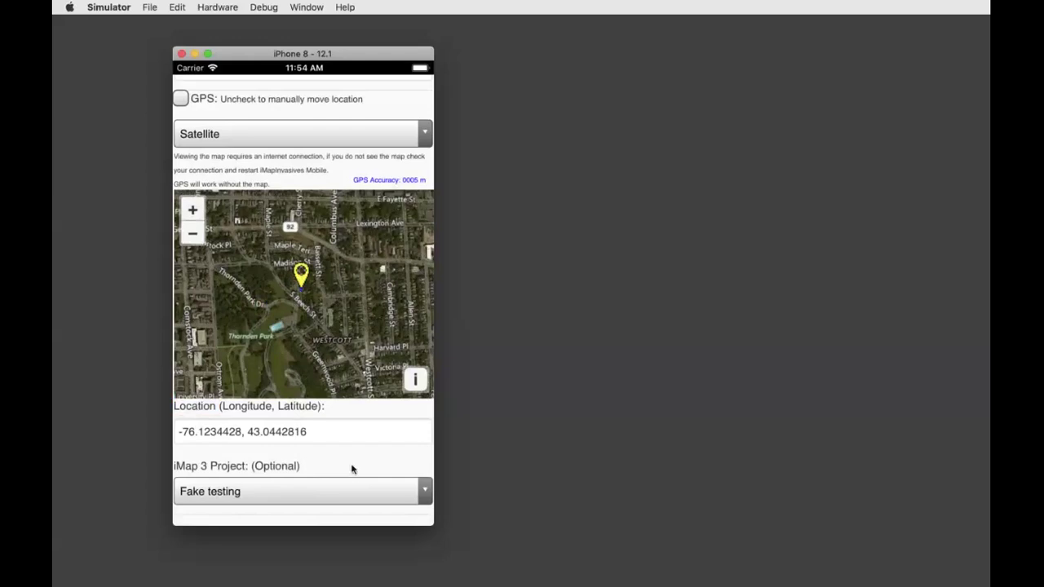
drag(354, 468, 344, 425)
click(386, 470)
click(384, 489)
Keep Fake testing as the project and enter 15 minutes as time searched.
click(405, 371)
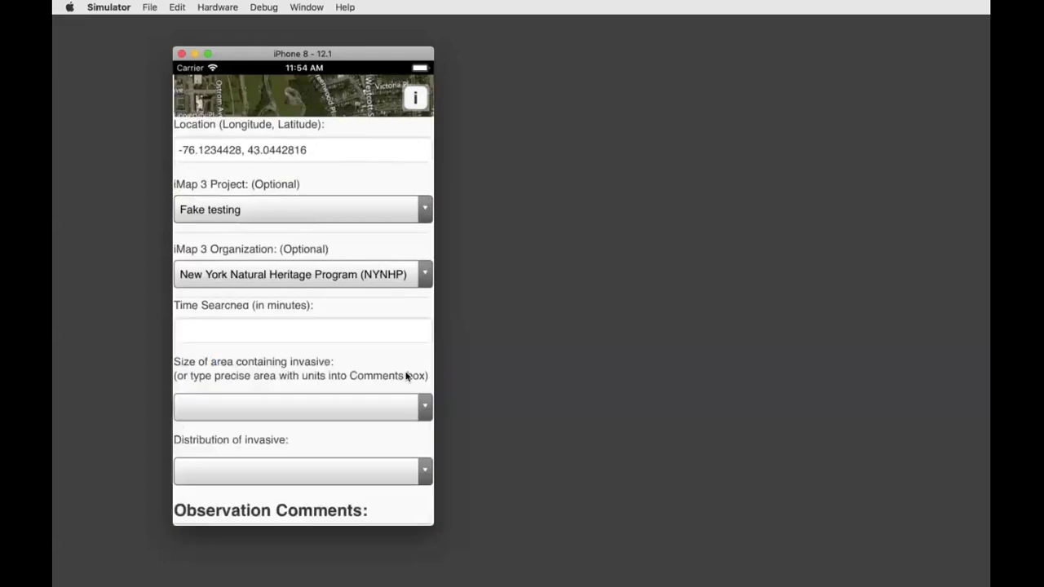
drag(370, 366, 372, 268)
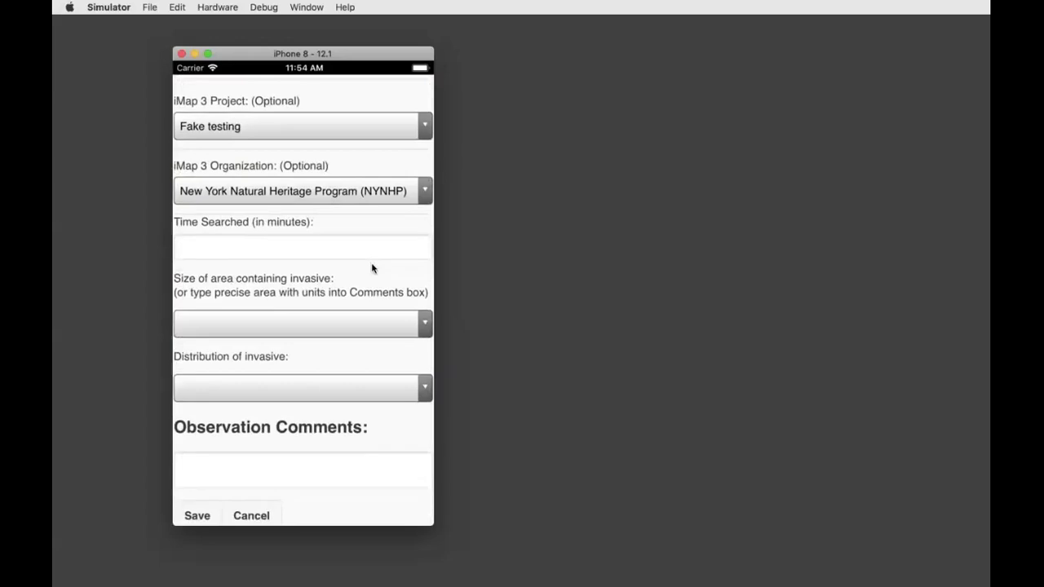
scroll(372, 268, up, 1)
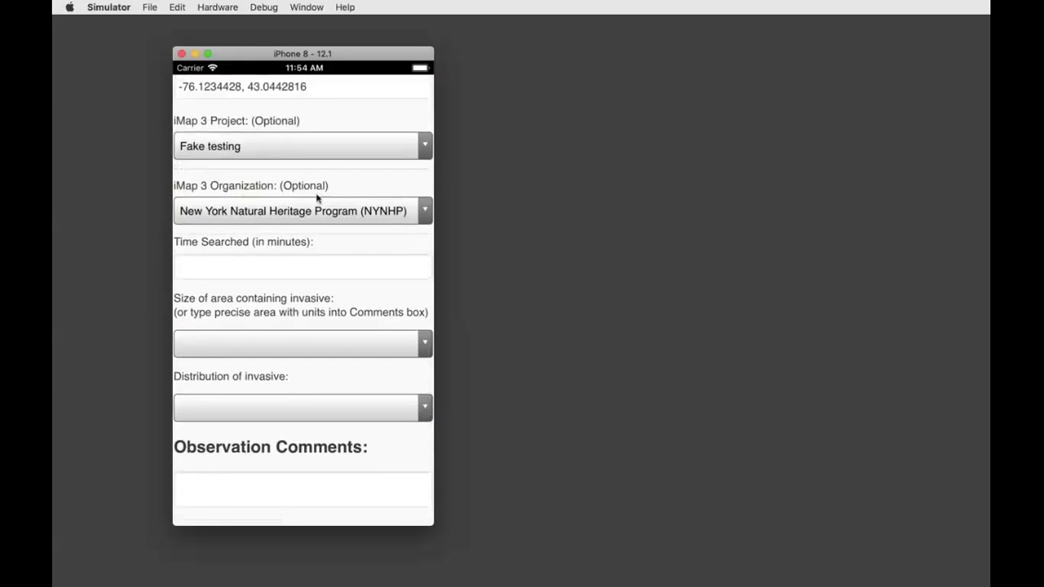
drag(362, 252, 365, 217)
click(358, 234)
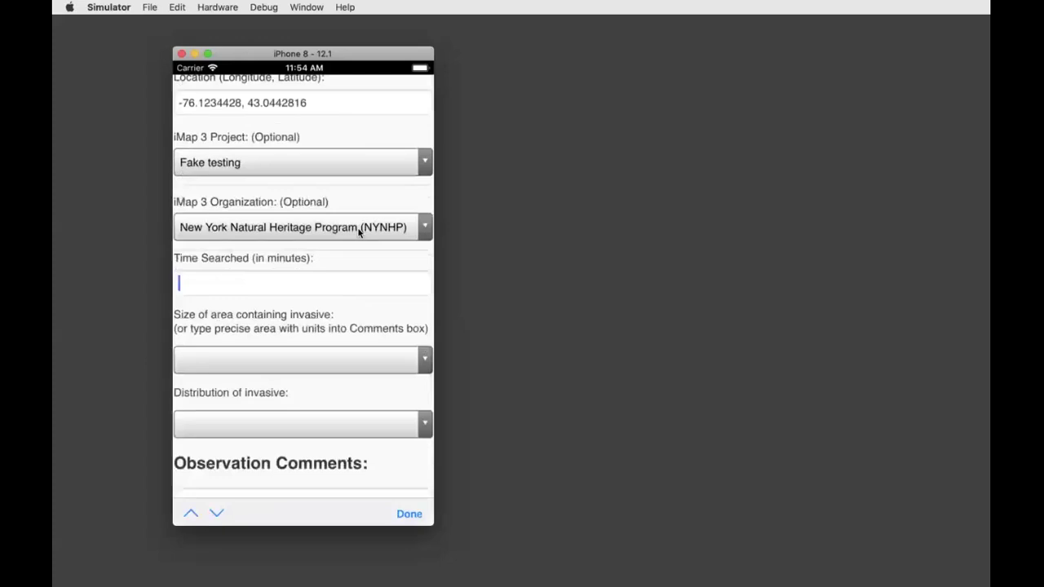
text(15)
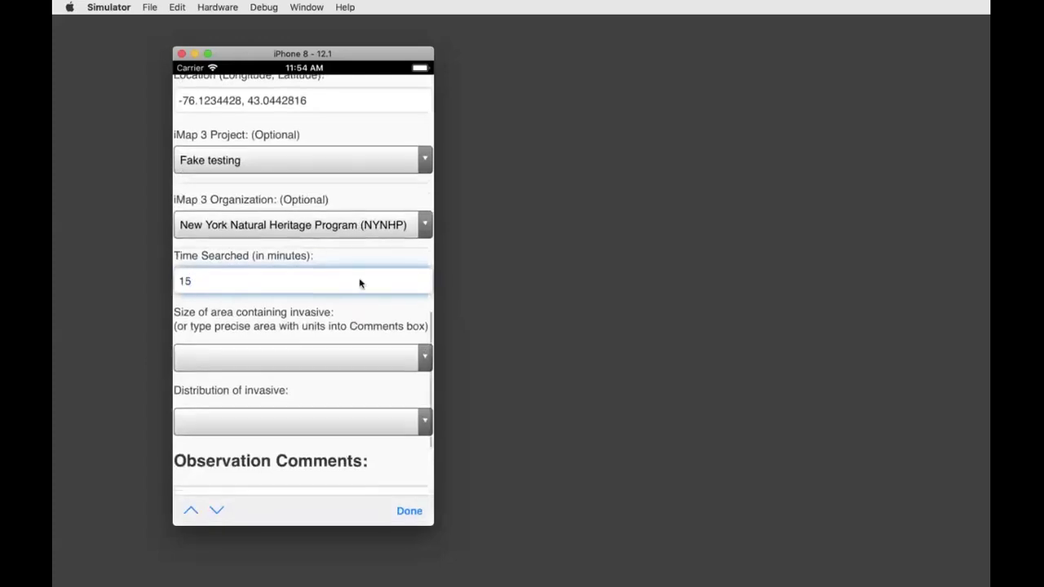
drag(362, 284, 362, 220)
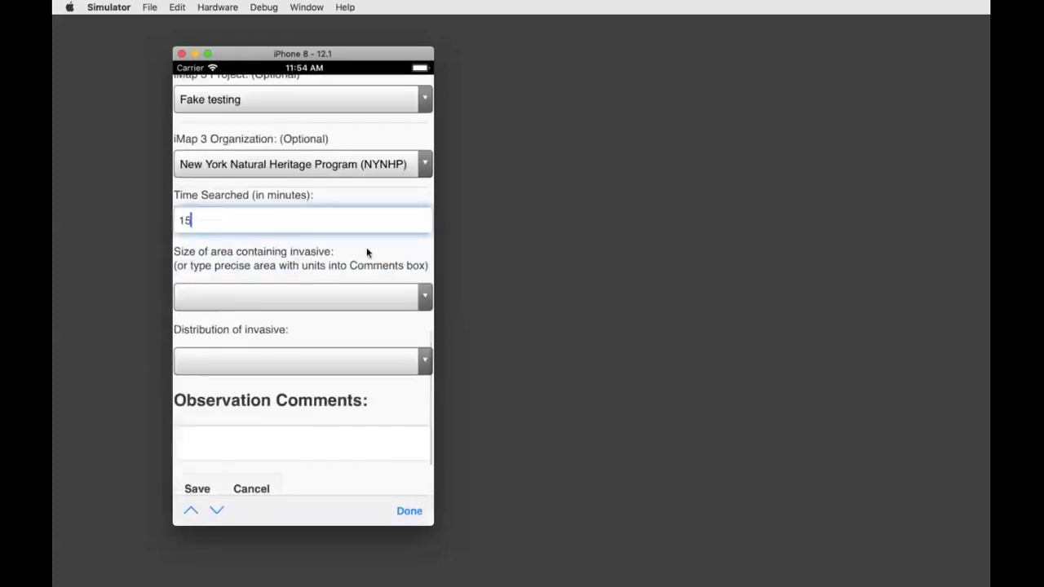
click(411, 511)
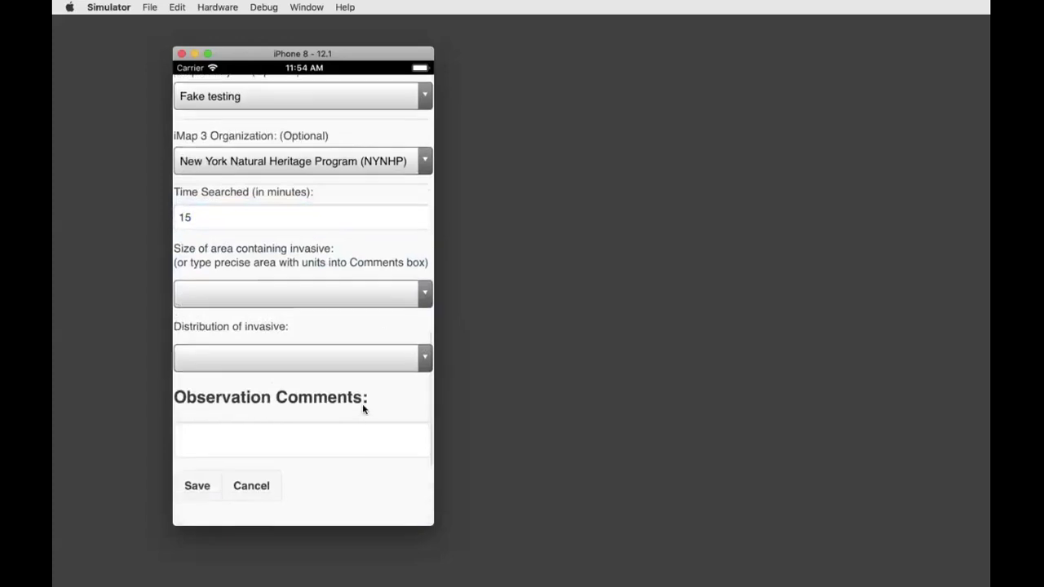
Set the infested area to Up to 1 acre and the distribution to Sparse.
click(367, 295)
drag(383, 461, 388, 393)
click(405, 366)
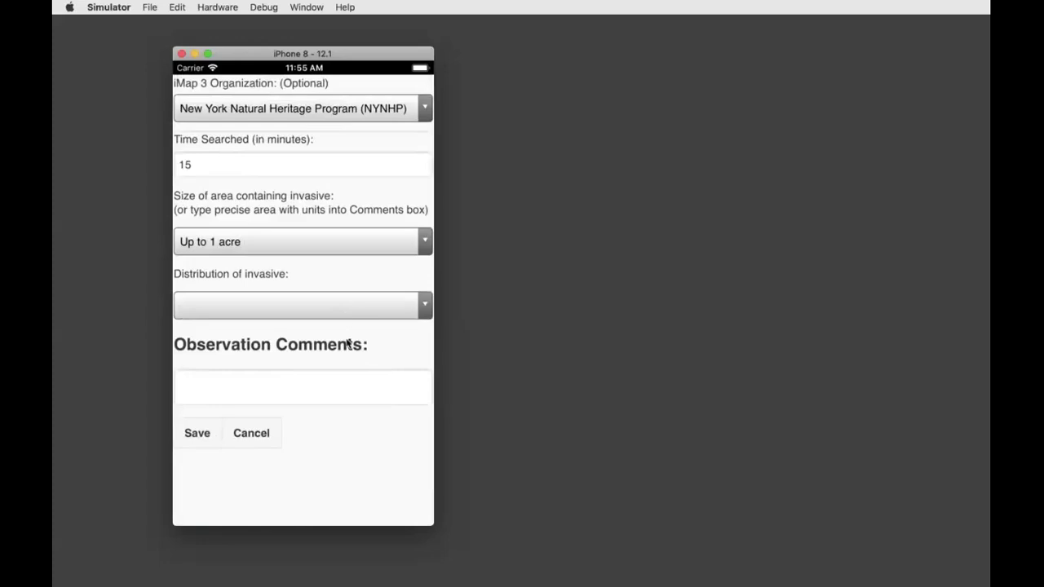
drag(373, 431, 379, 398)
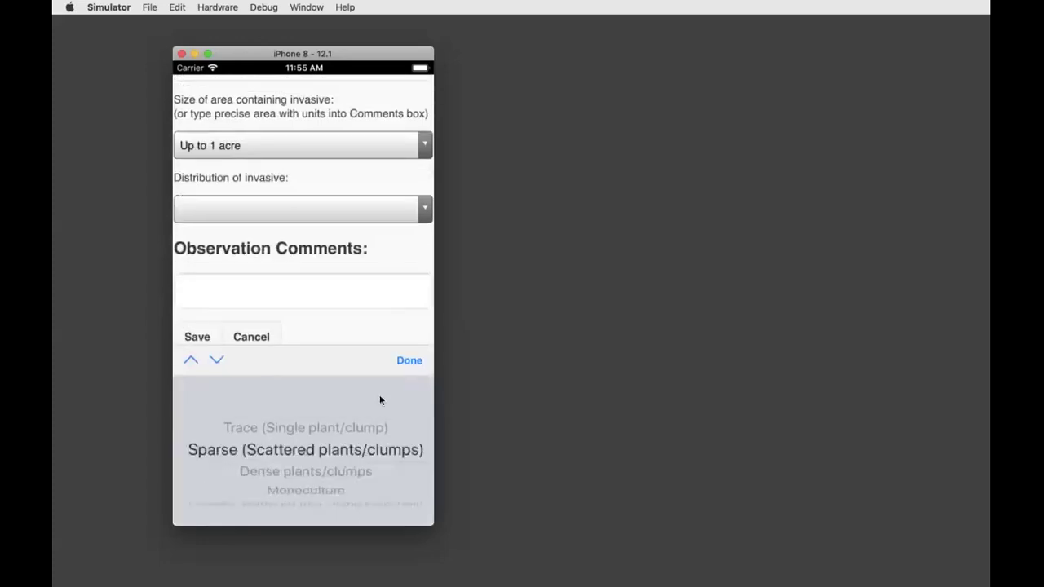
click(408, 361)
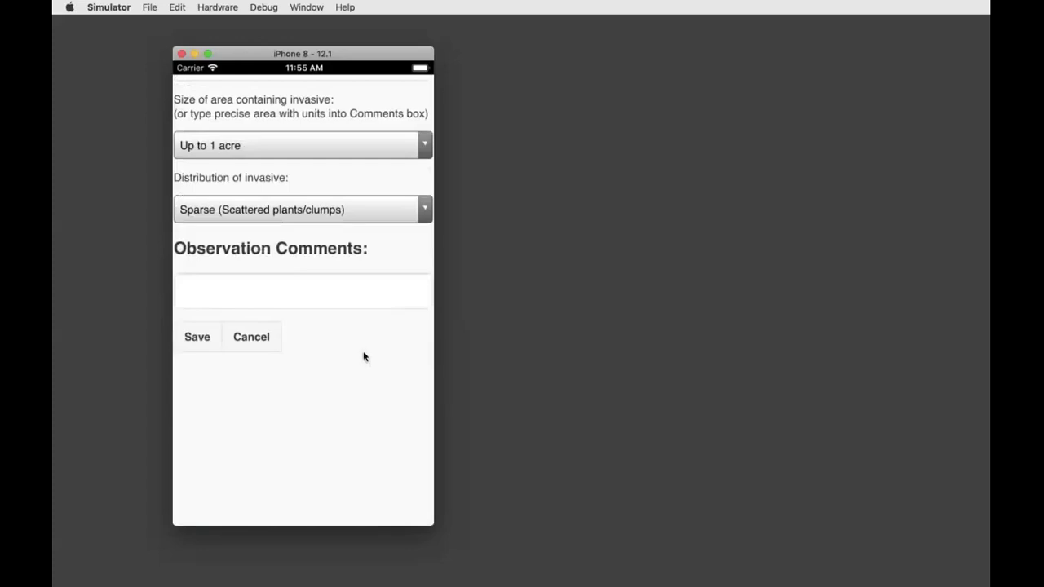
Add the comment 'Test records' and save the detected observation.
click(349, 307)
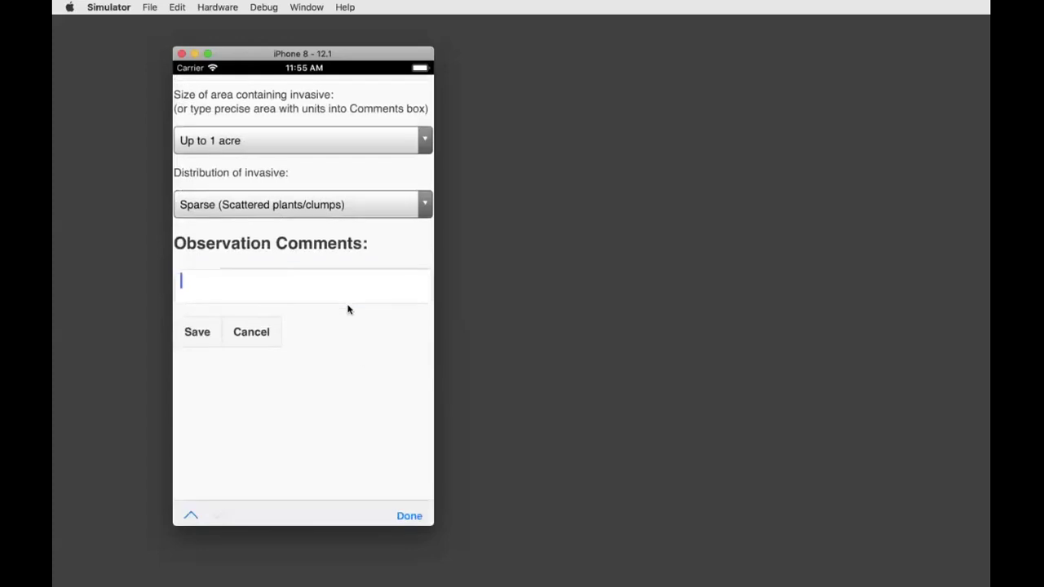
text(Test records)
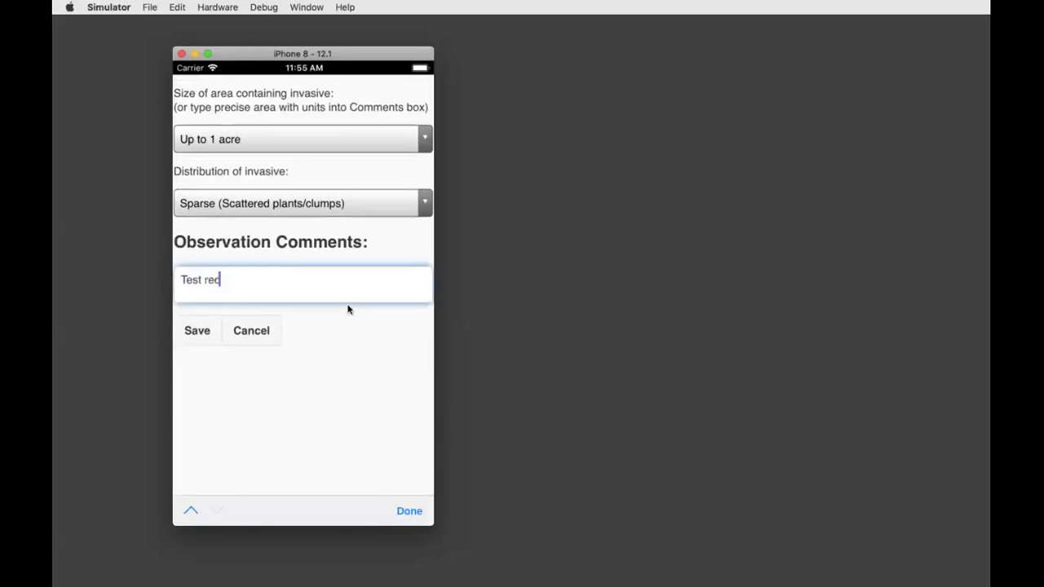
click(195, 333)
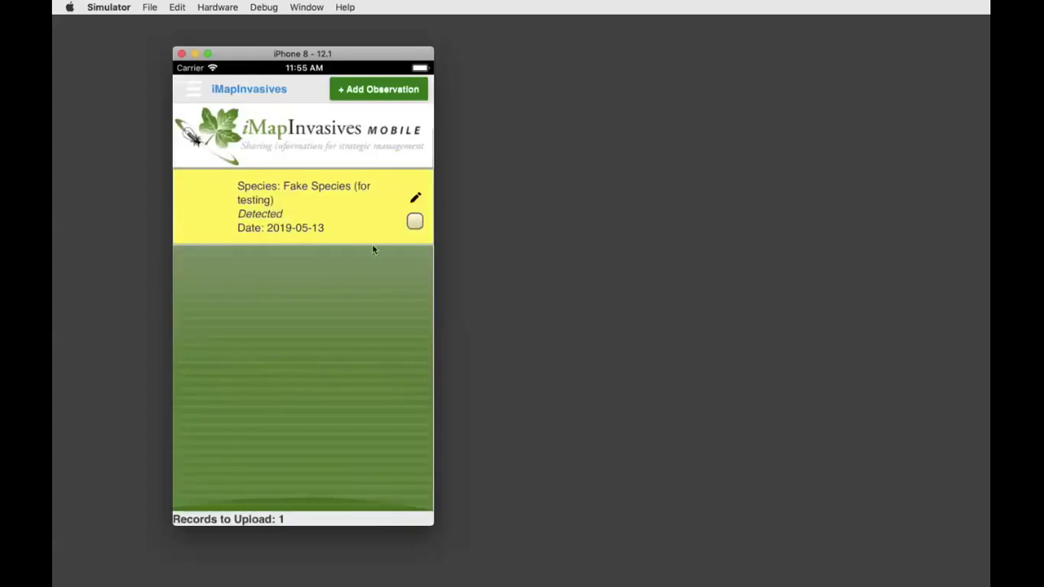
Start a second observation with Fake Species (for testing) as the species.
click(391, 98)
scroll(389, 240, down, 5)
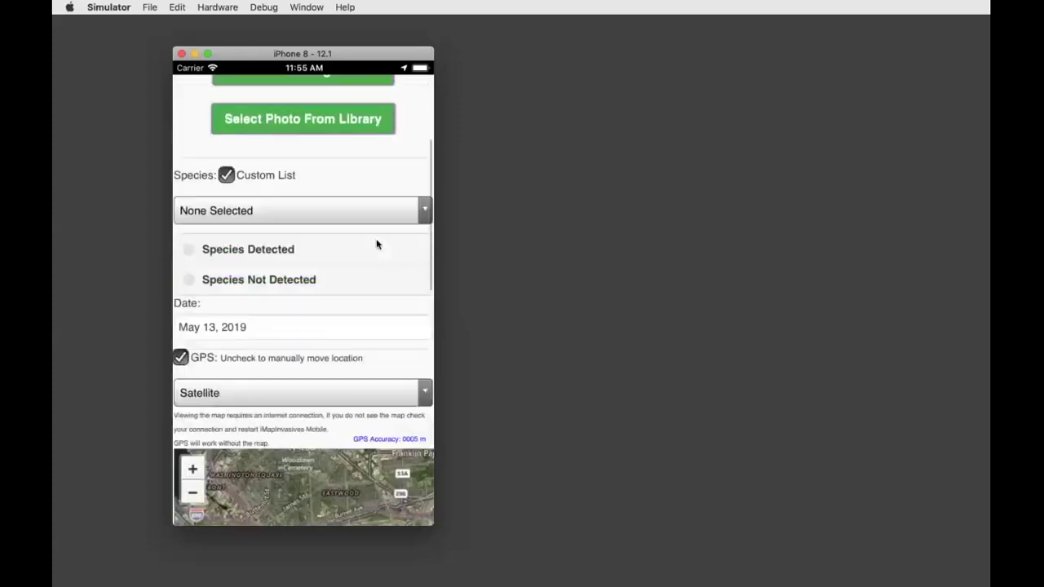
click(372, 204)
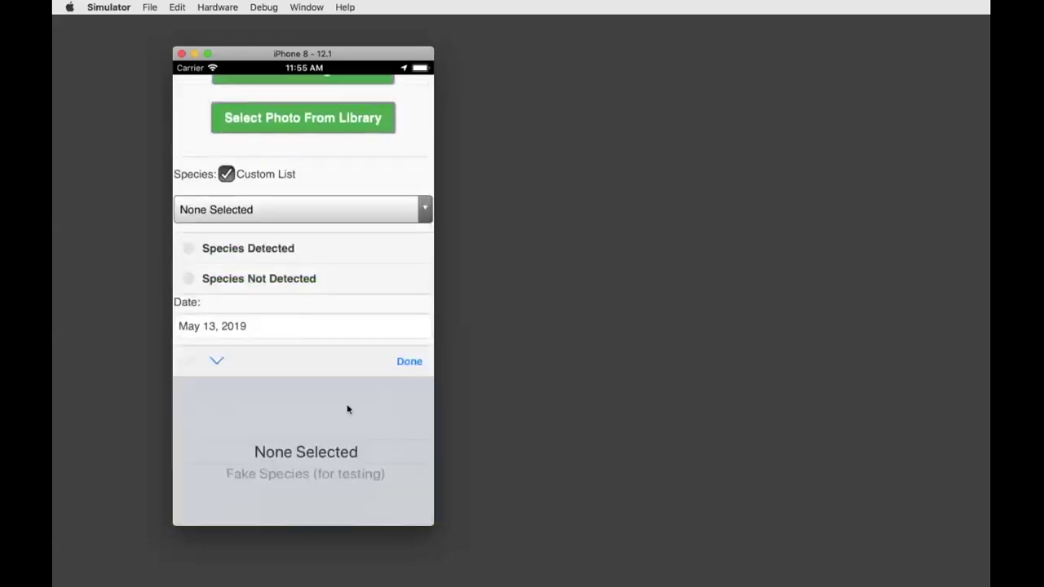
click(351, 473)
click(409, 361)
Mark it Species Not Detected with 15 minutes searched and save it.
click(332, 290)
drag(356, 367, 363, 191)
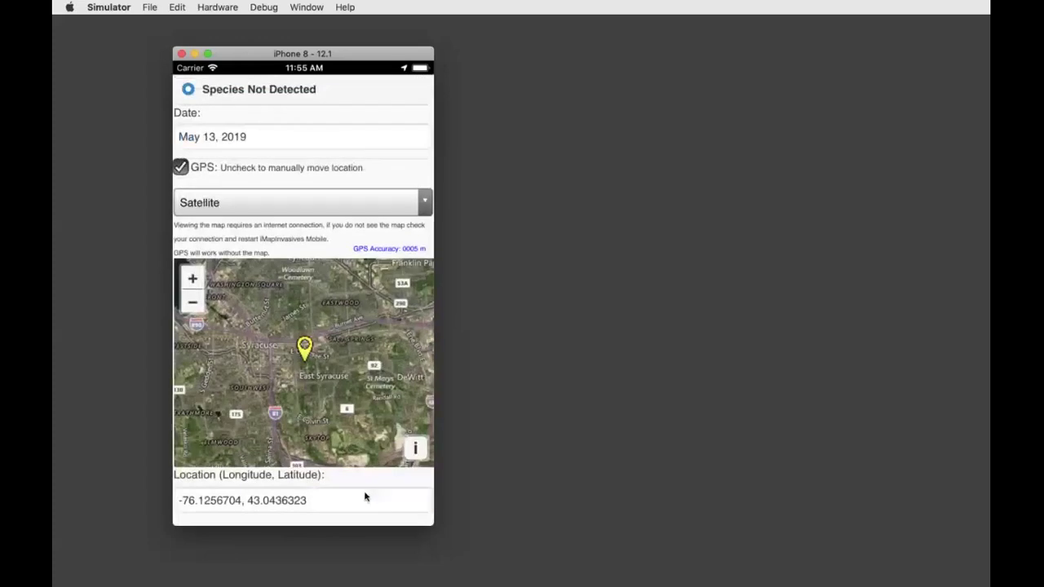
drag(365, 497, 364, 345)
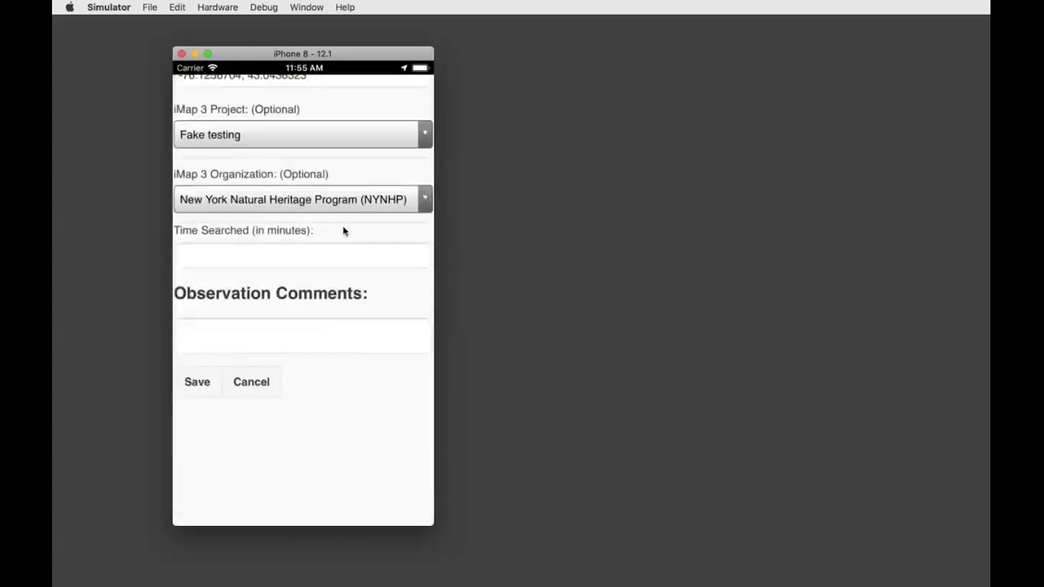
click(344, 265)
text(15)
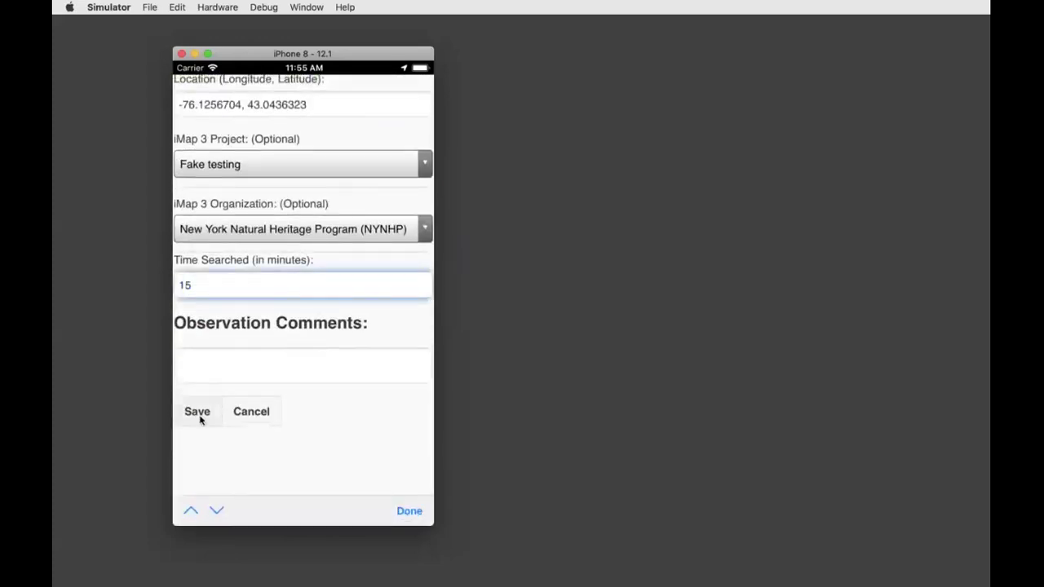
click(199, 416)
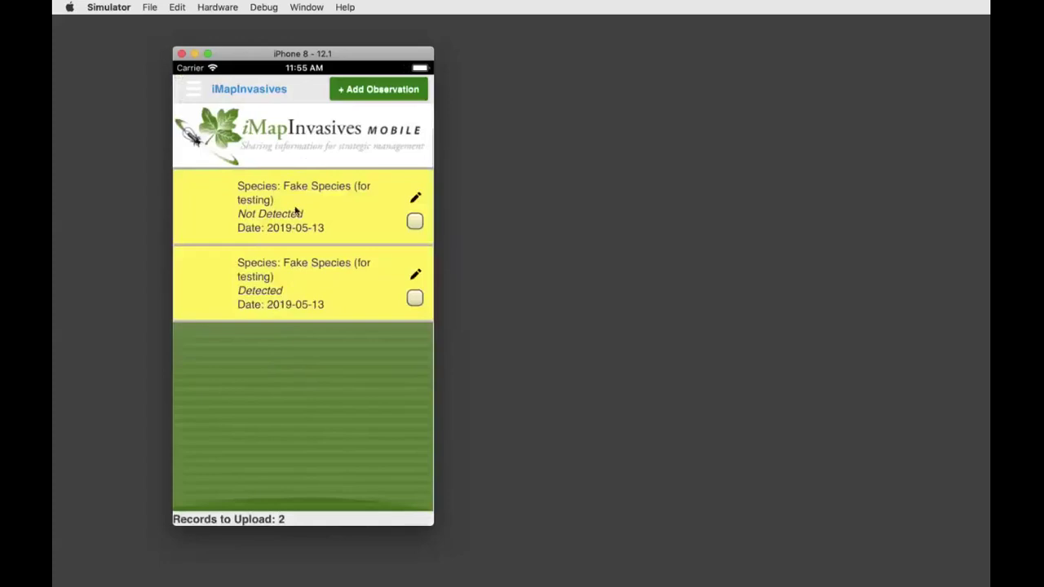
Select both records and attempt Upload Selected, dismissing the No network alert.
click(193, 91)
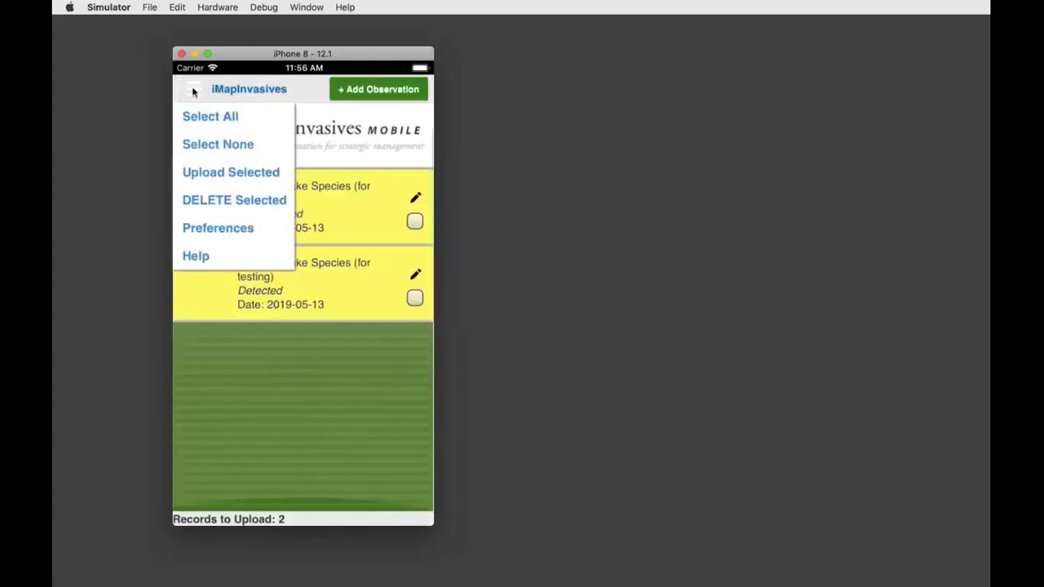
click(230, 119)
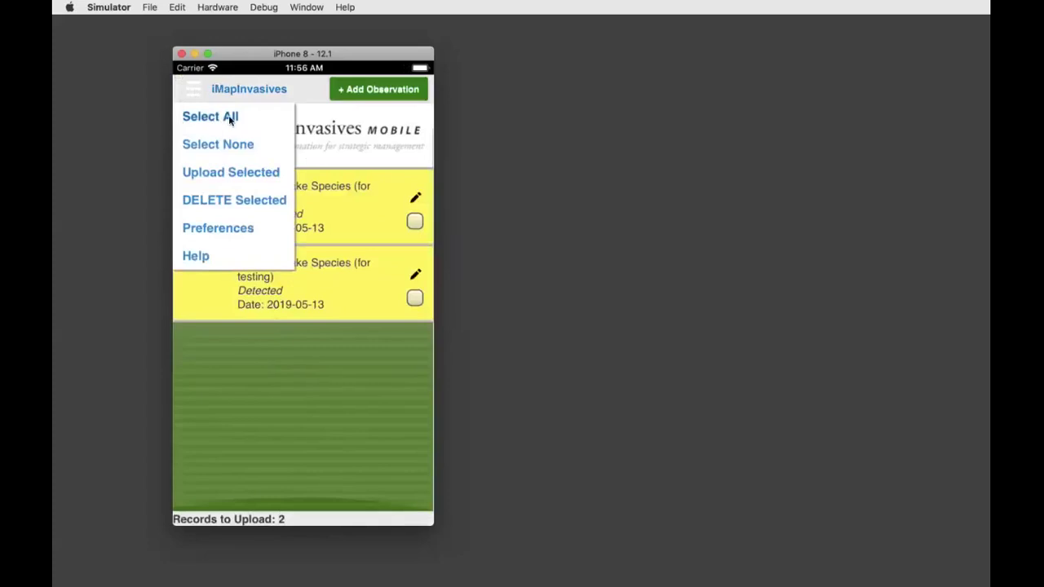
click(194, 91)
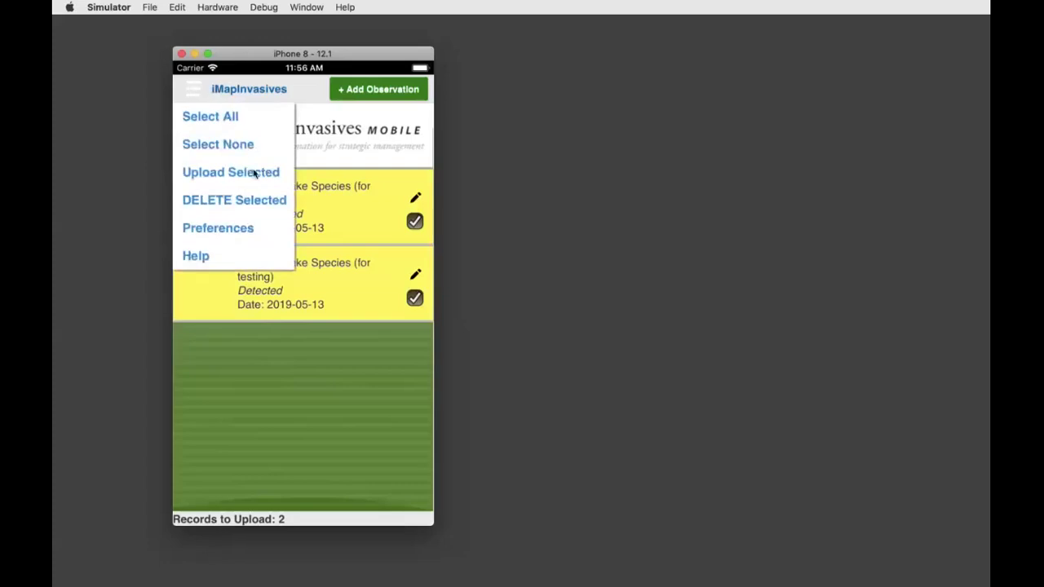
click(225, 173)
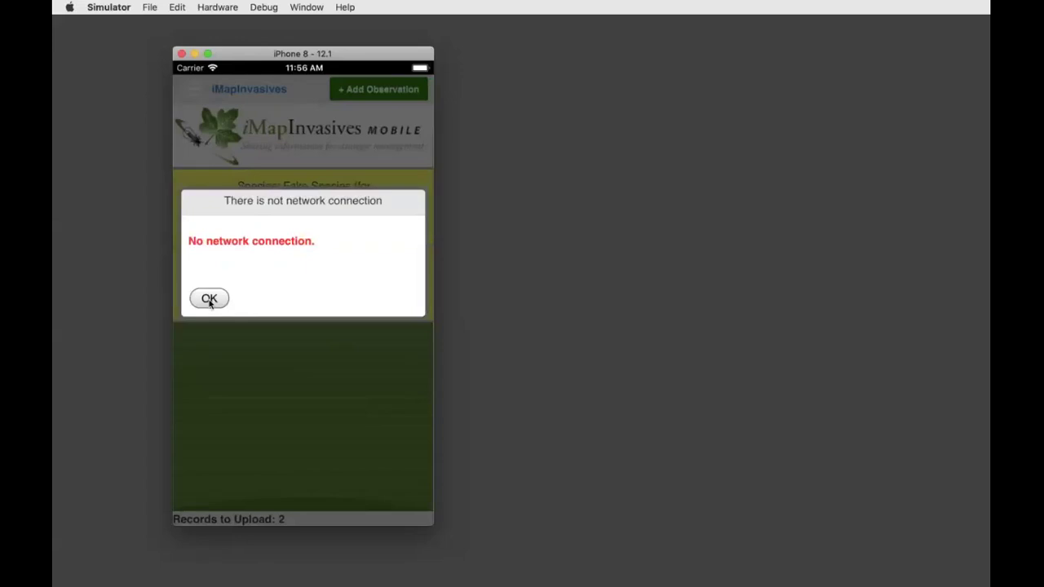
click(209, 299)
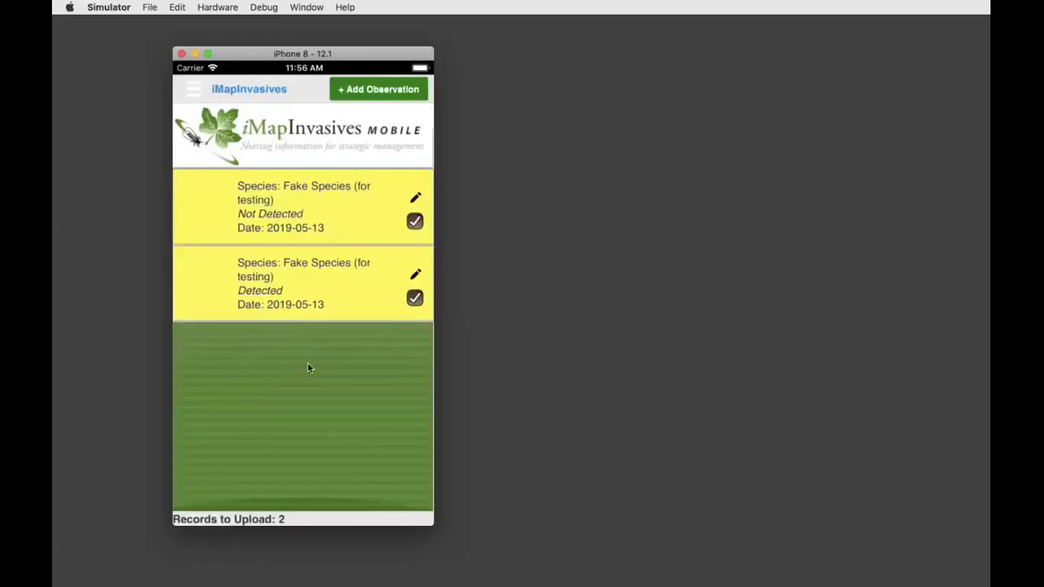
Force-quit iMapApp from the app switcher and relaunch it from the home screen.
key(super+shift+h)
key(super+shift+h)
key(super+shift+h)
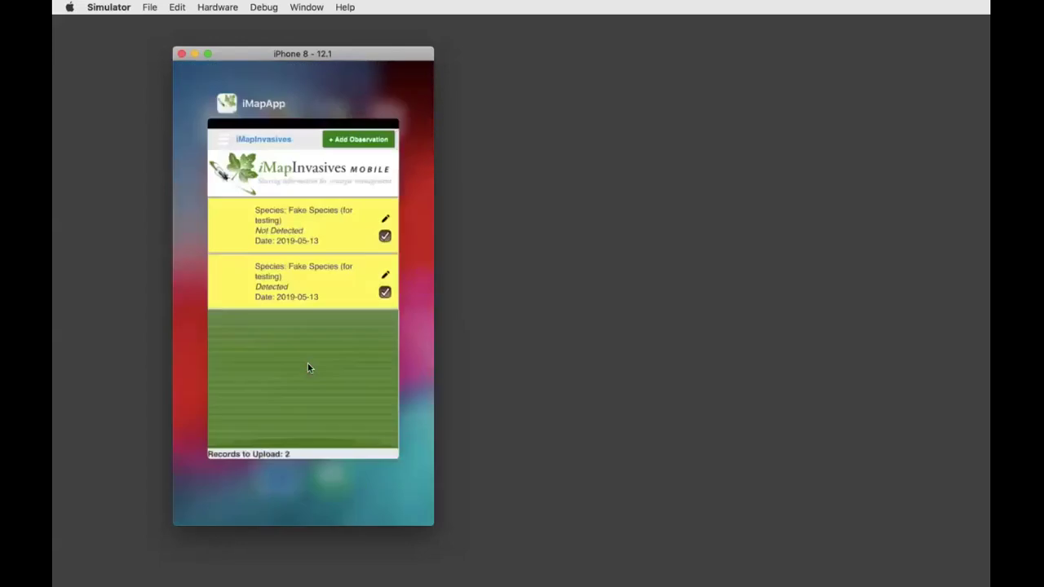
drag(308, 176, 310, 73)
drag(379, 323, 271, 292)
click(396, 101)
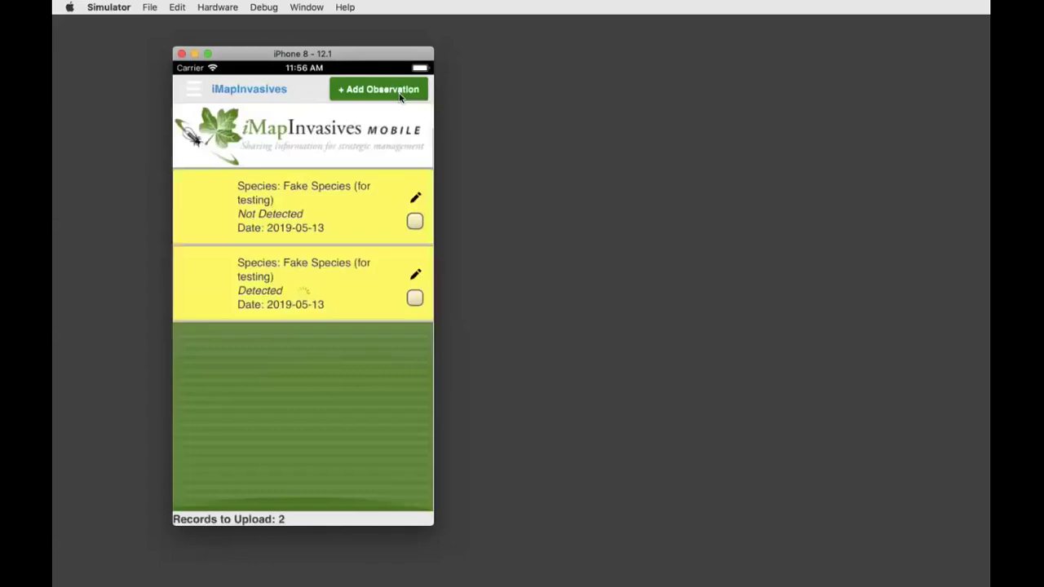
Select All and upload both observations, confirming the 2 records and acknowledging Upload complete.
click(198, 89)
click(205, 111)
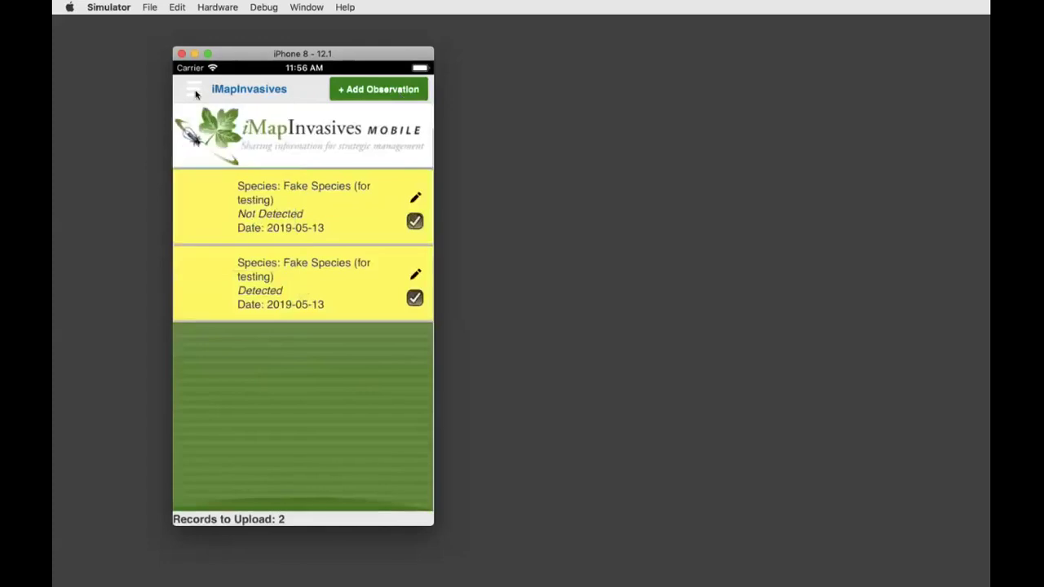
click(196, 91)
click(233, 176)
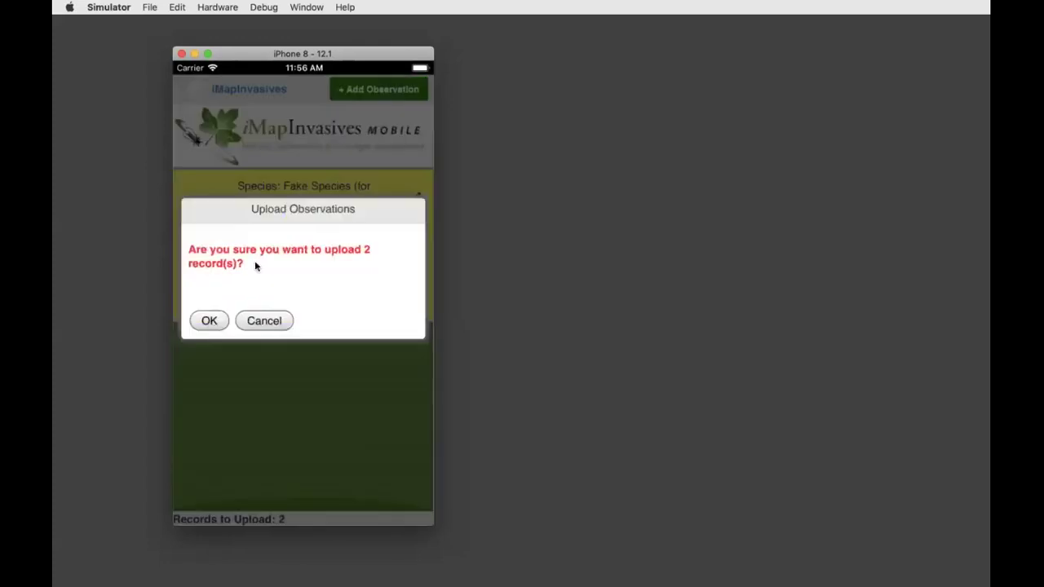
click(213, 321)
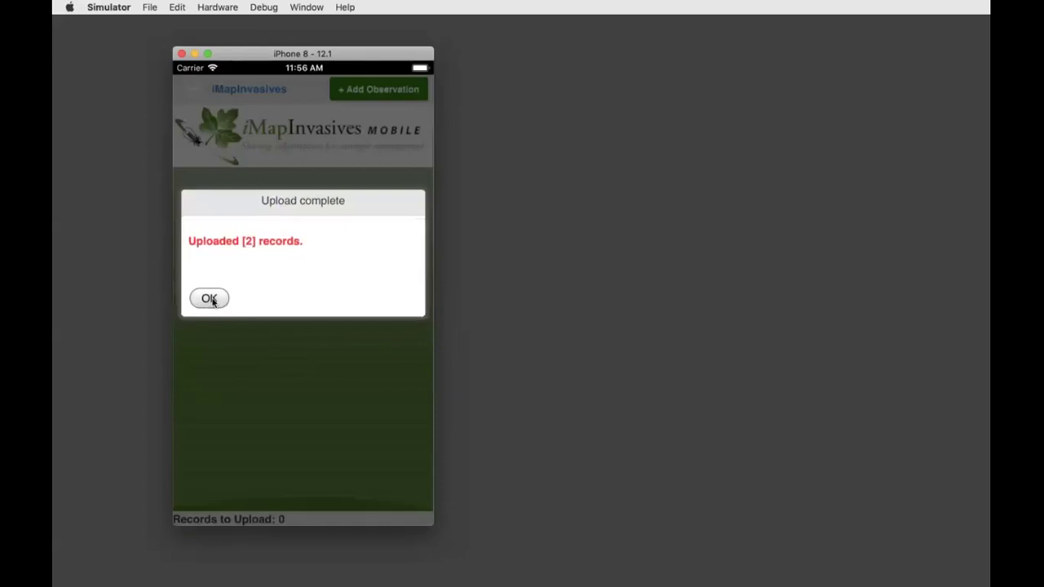
click(209, 299)
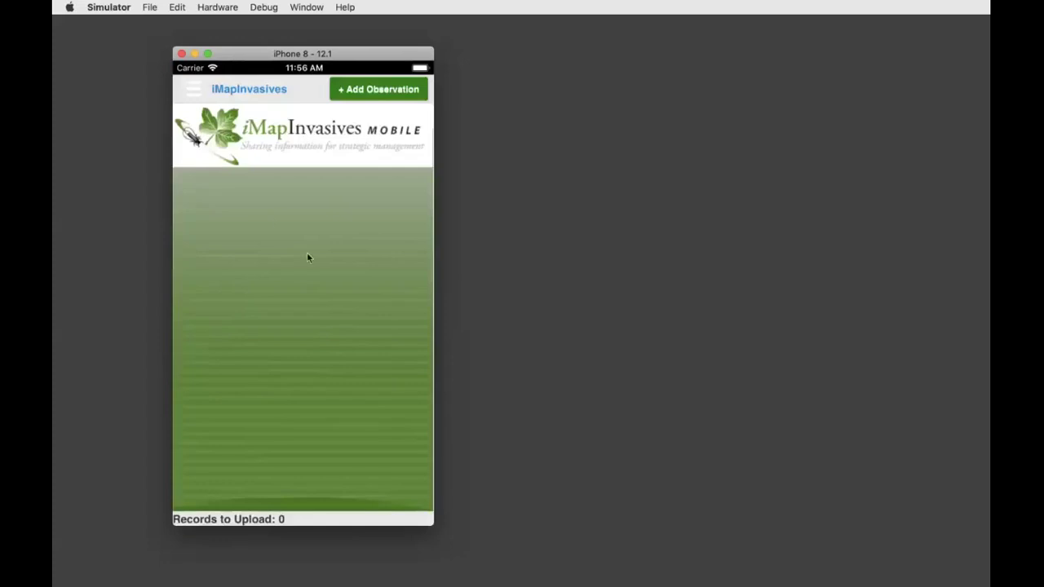
click(477, 28)
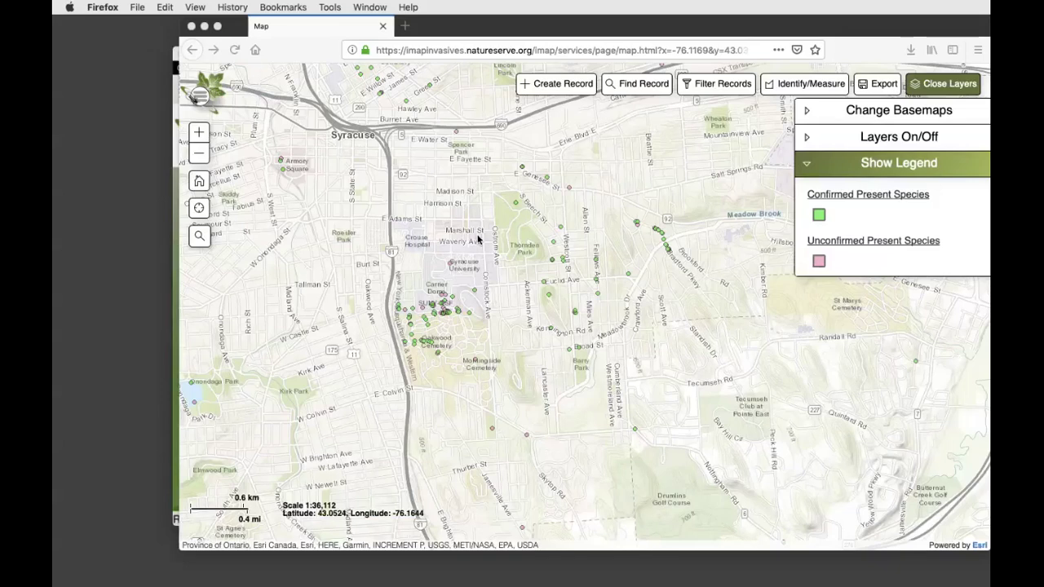
Bring the Firefox web map forward, then pan and zoom in one level near Thornden Park.
click(478, 238)
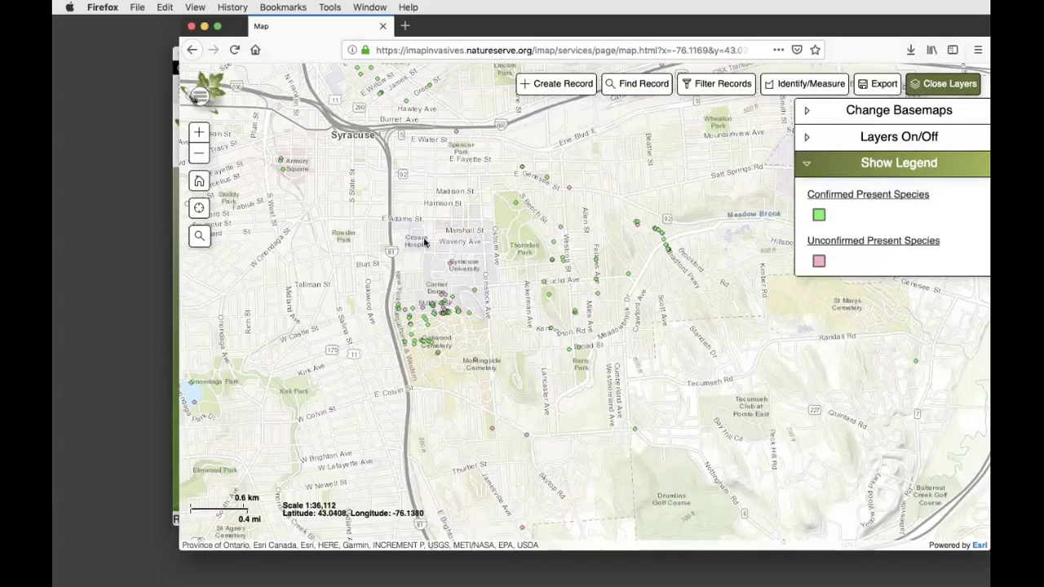
click(544, 272)
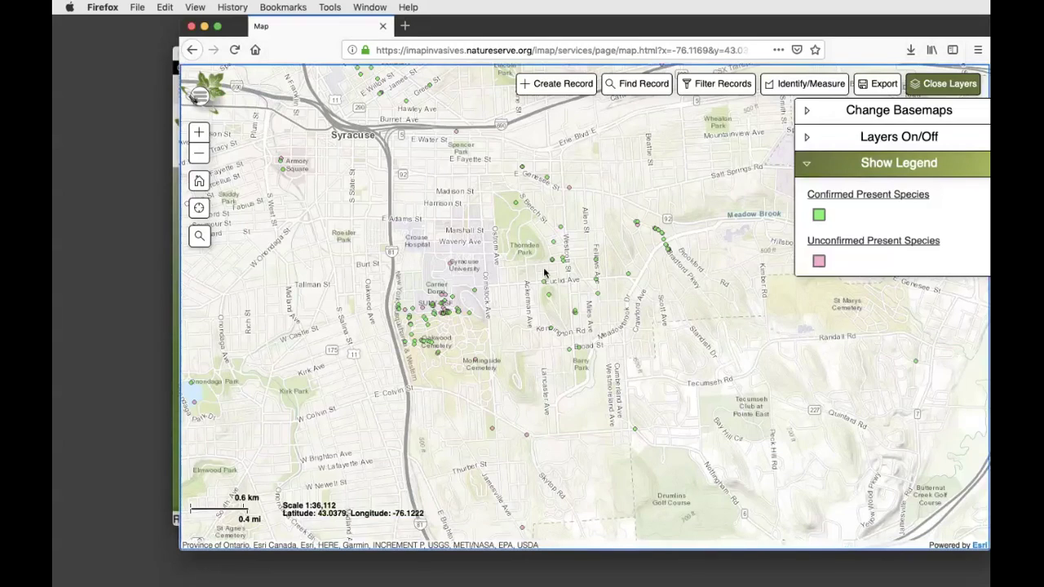
drag(544, 272, 528, 302)
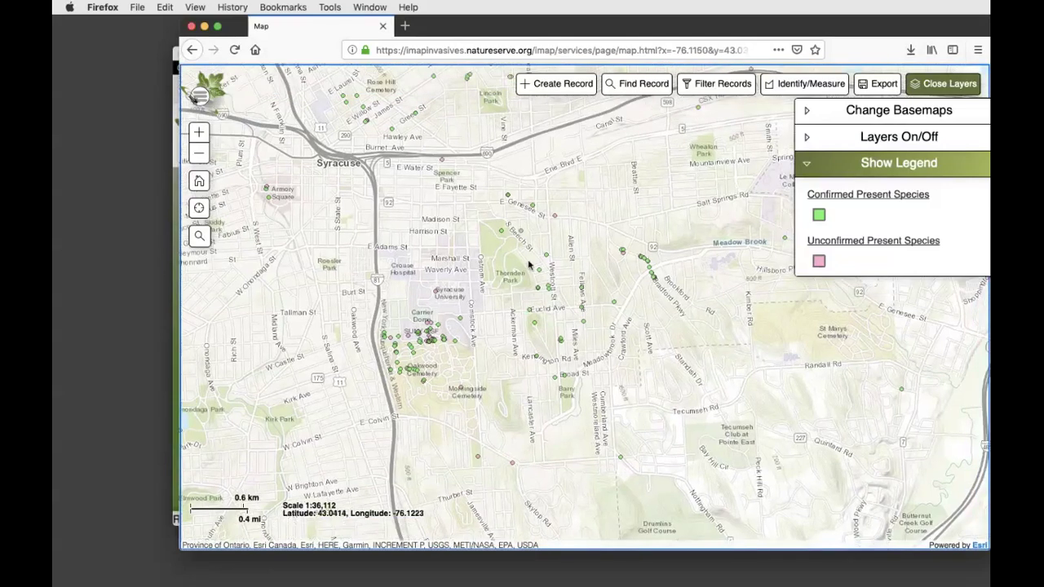
scroll(516, 255, up, 2)
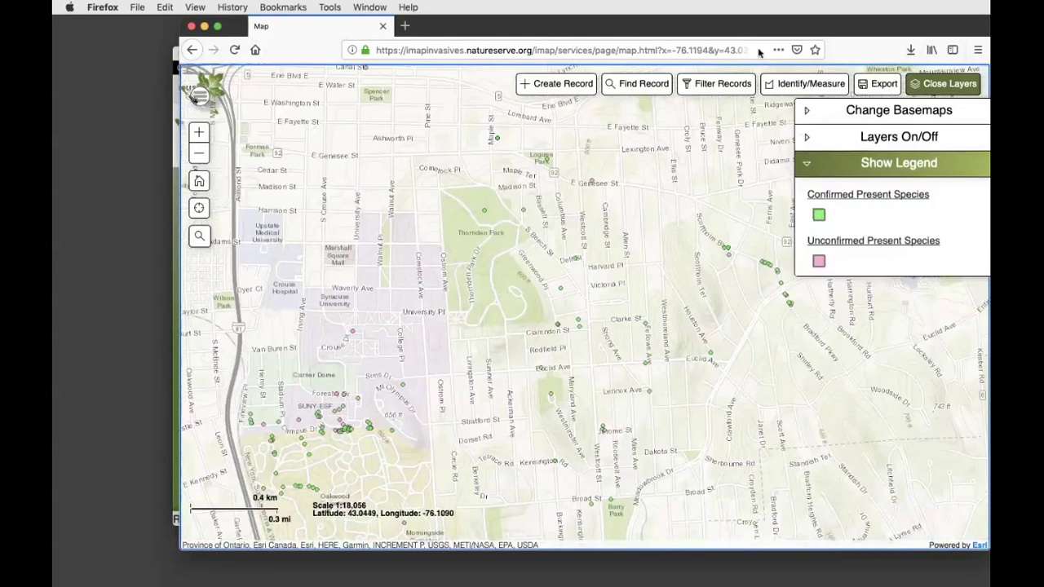
Outline an area over Thorndon Park with Identify/Measure and list the records inside it.
click(807, 83)
click(538, 496)
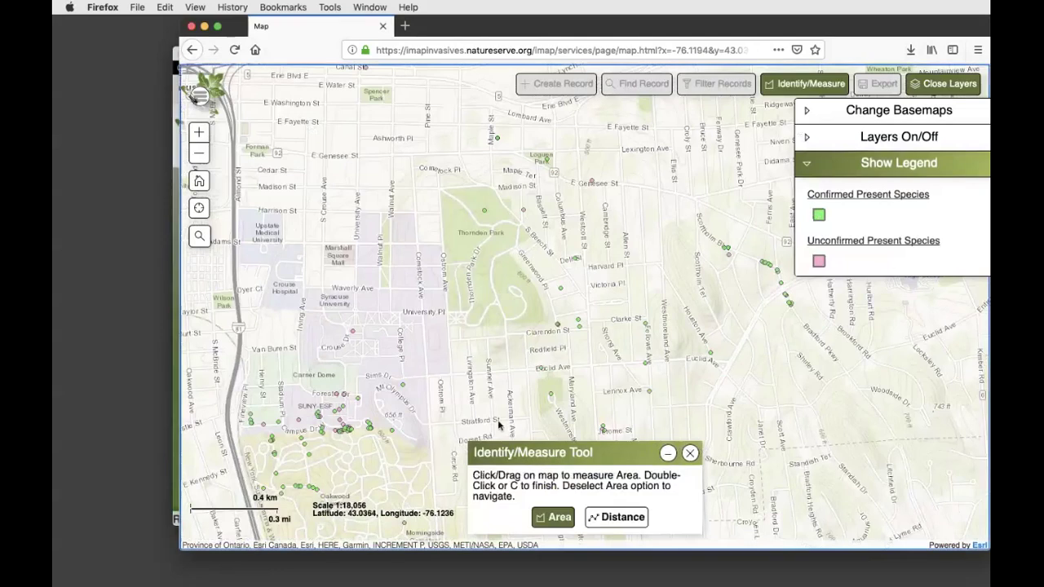
click(456, 201)
click(464, 251)
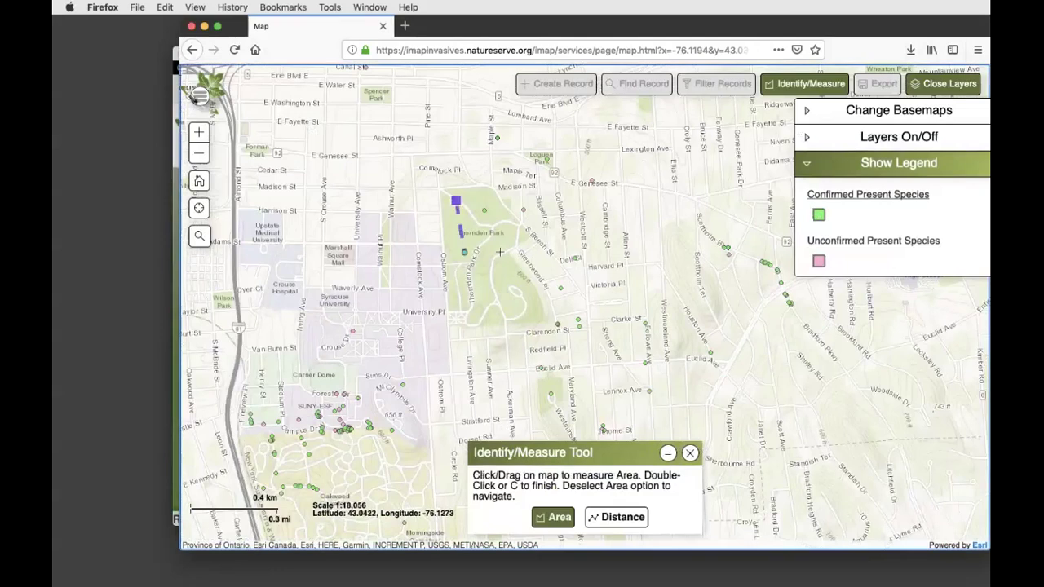
click(540, 233)
double_click(544, 184)
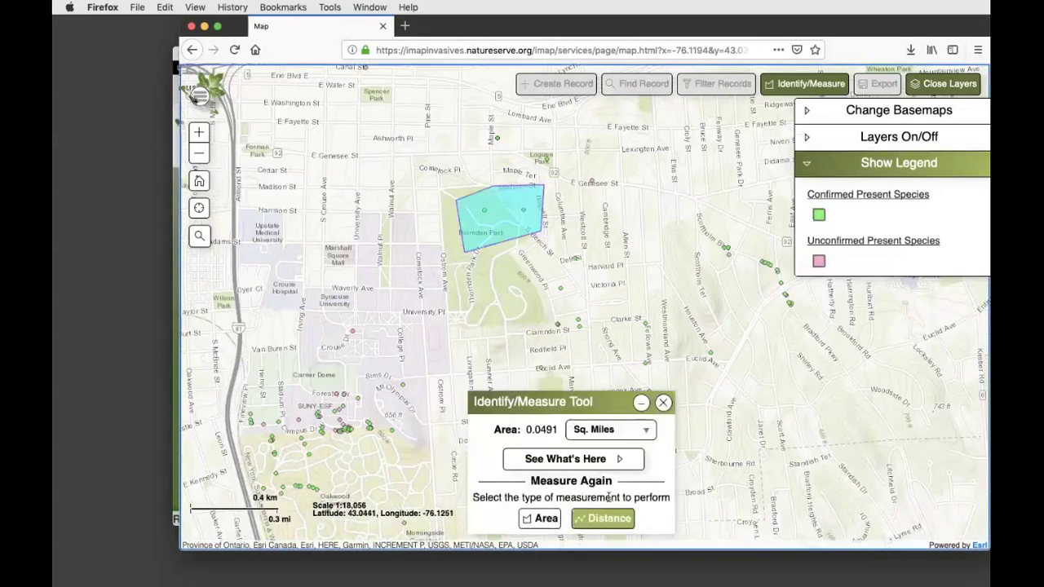
click(600, 459)
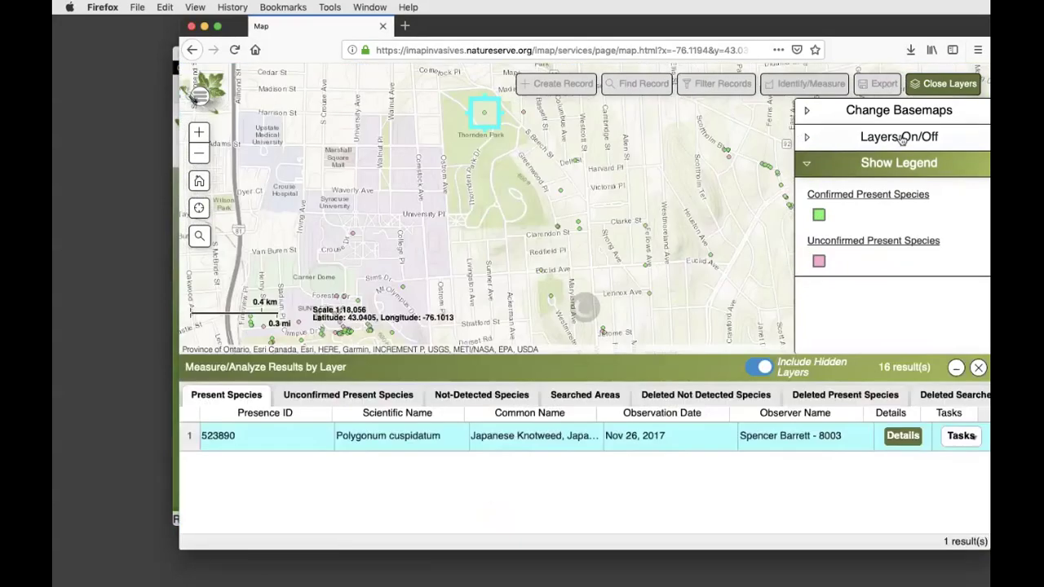
Turn on the Not-Detected Species layer and show the Unconfirmed Present Species results.
click(899, 136)
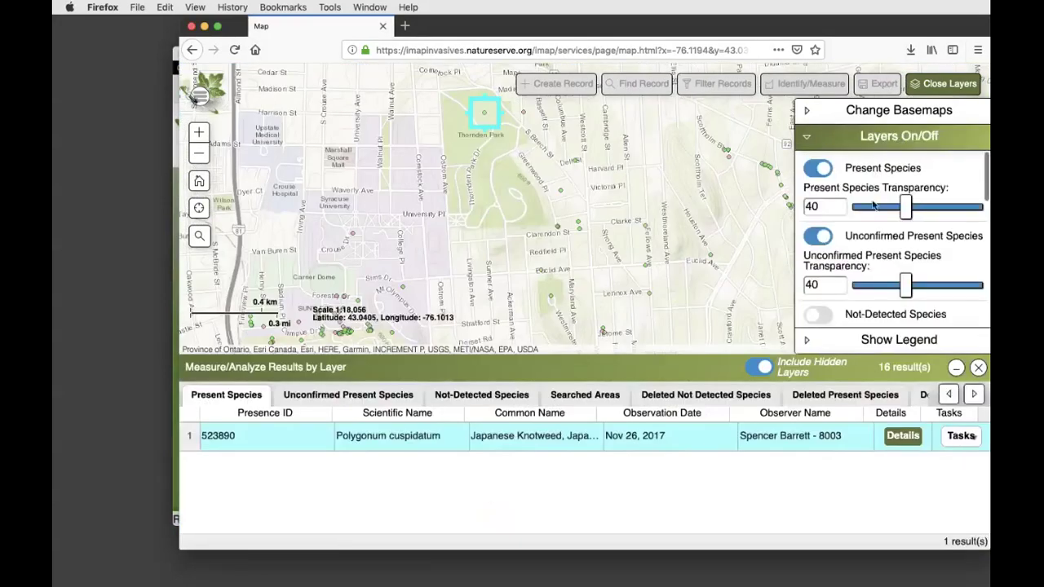
click(818, 314)
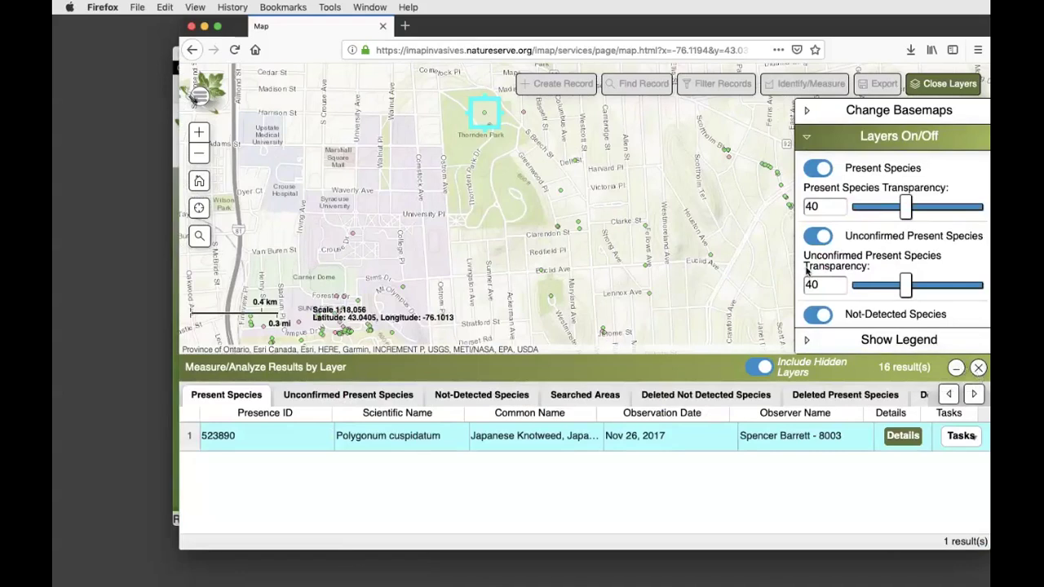
click(955, 368)
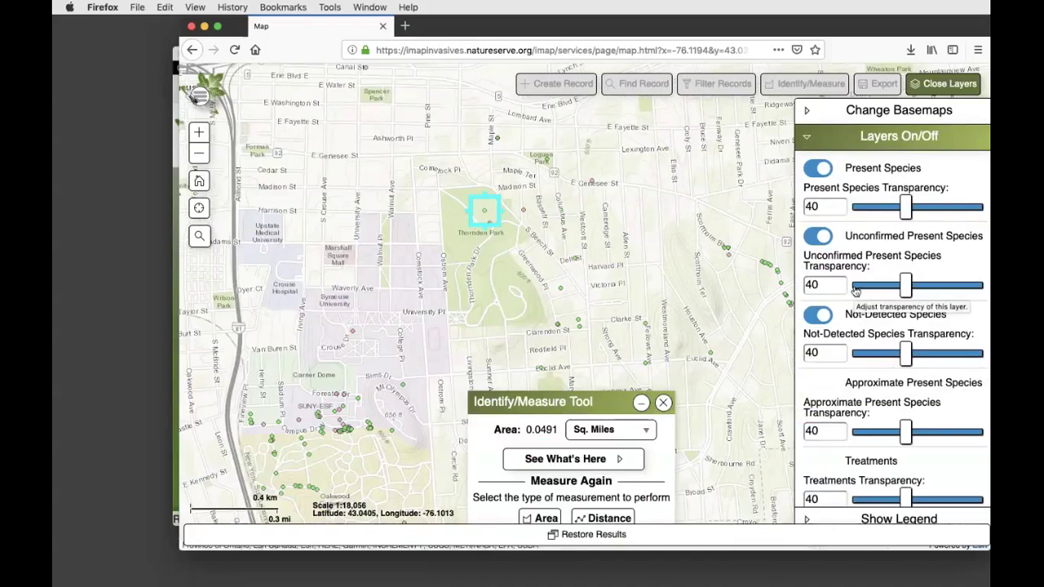
click(792, 537)
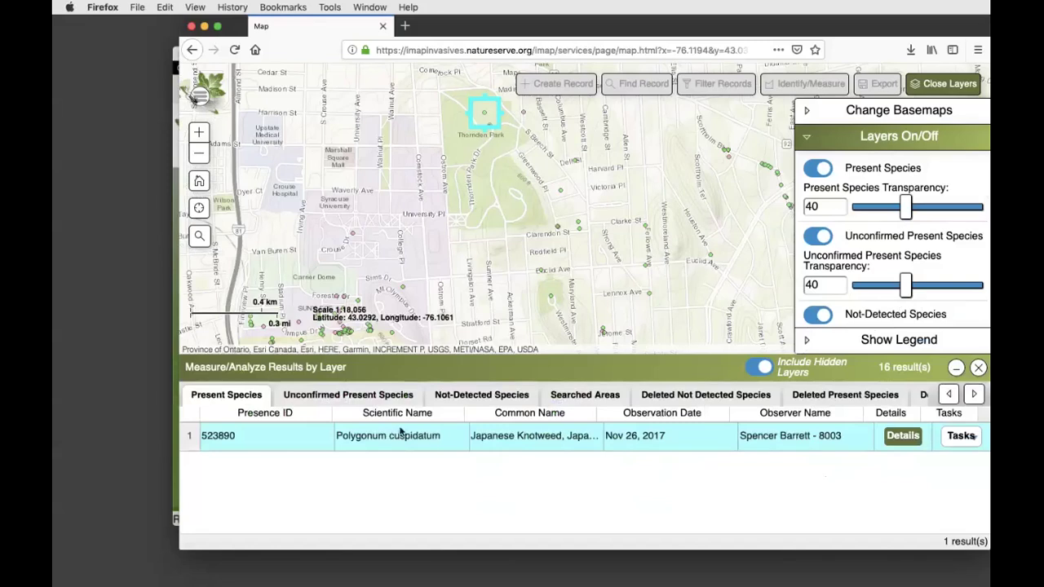
click(389, 398)
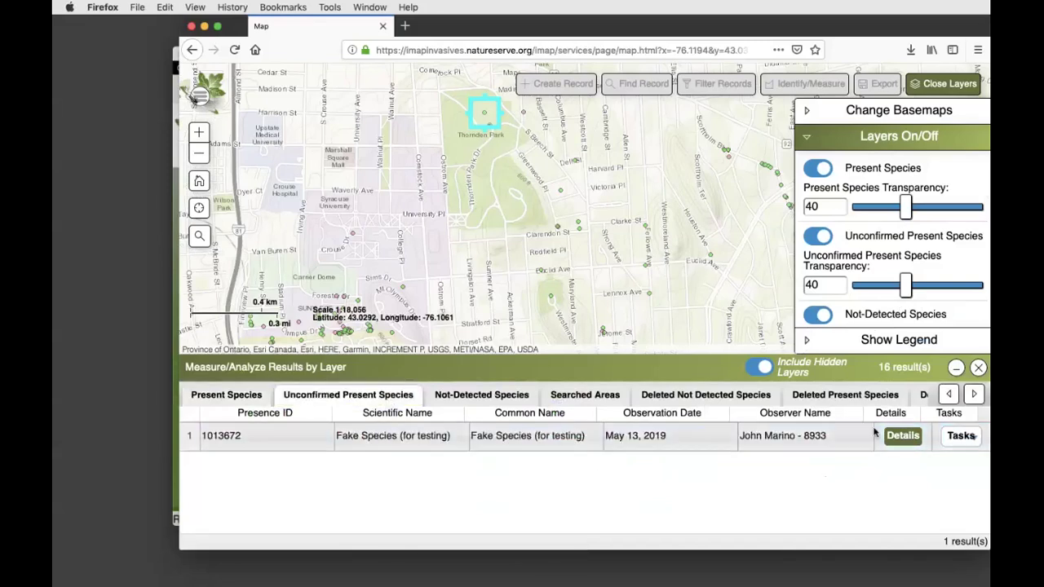
Open the Fake Species presence record 1013672 details and expand See More.
click(899, 436)
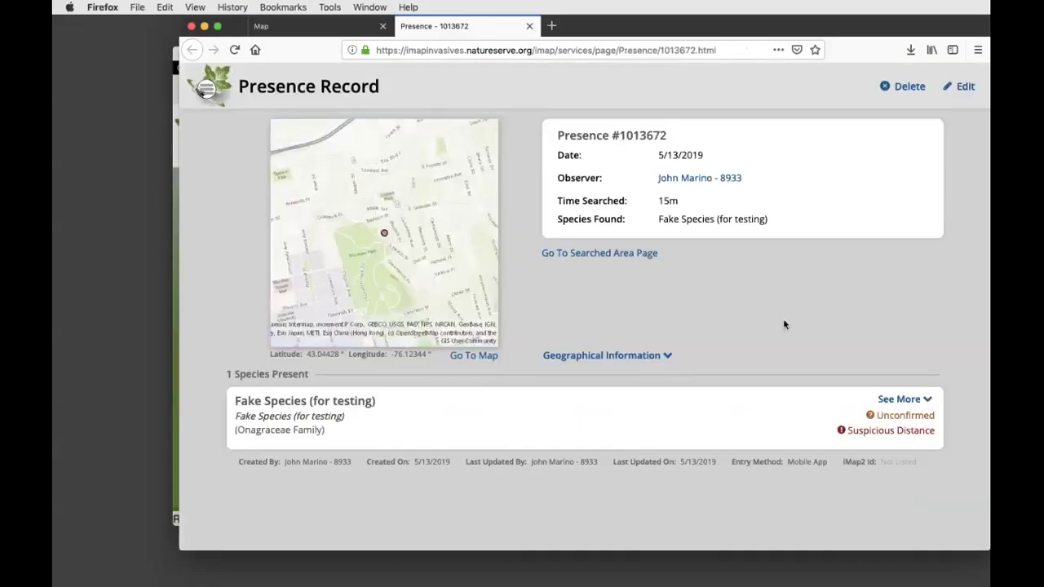
click(901, 398)
scroll(741, 427, down, 3)
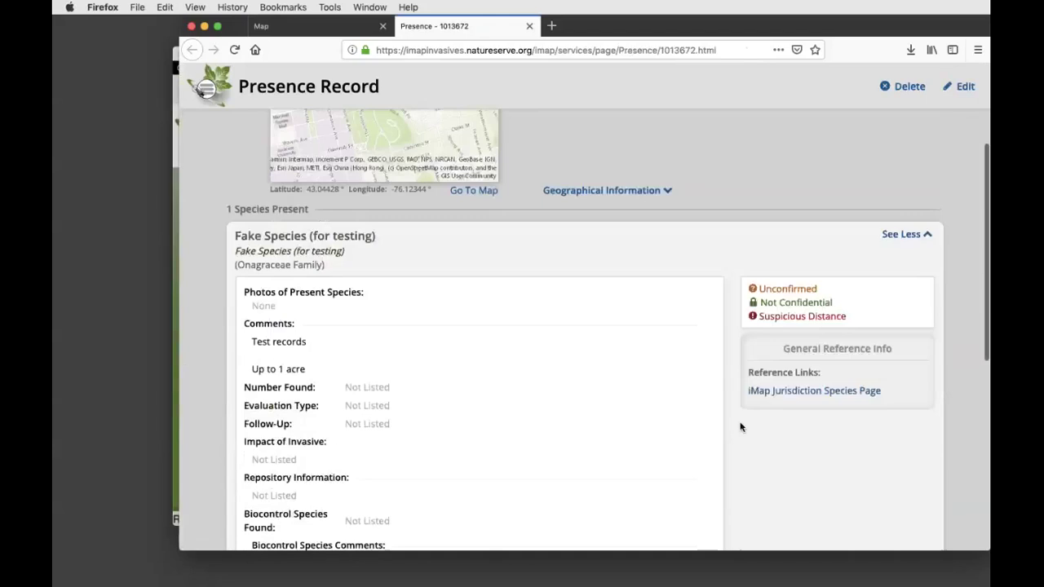
scroll(705, 424, down, 3)
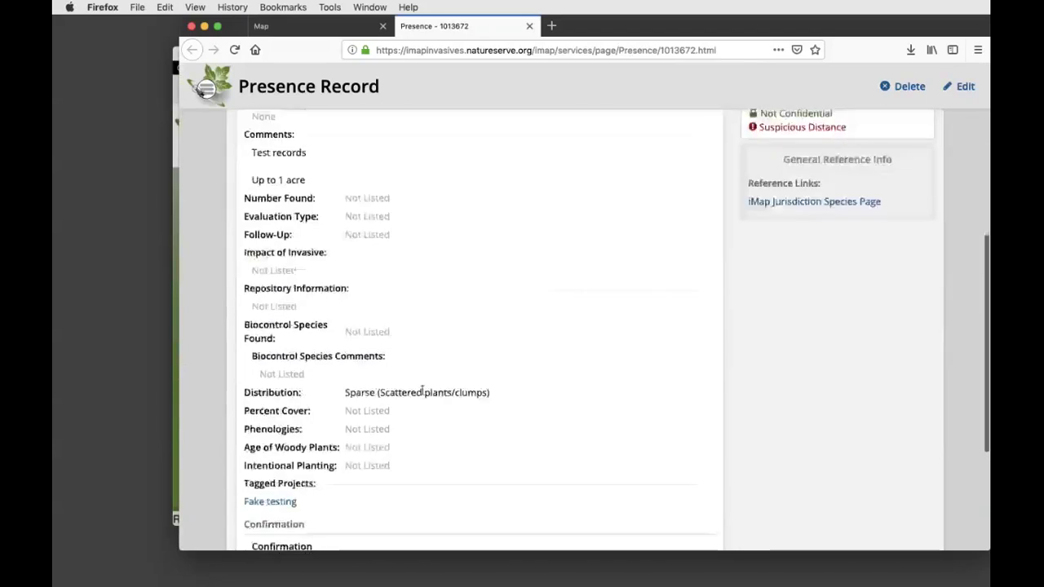
scroll(546, 301, up, 5)
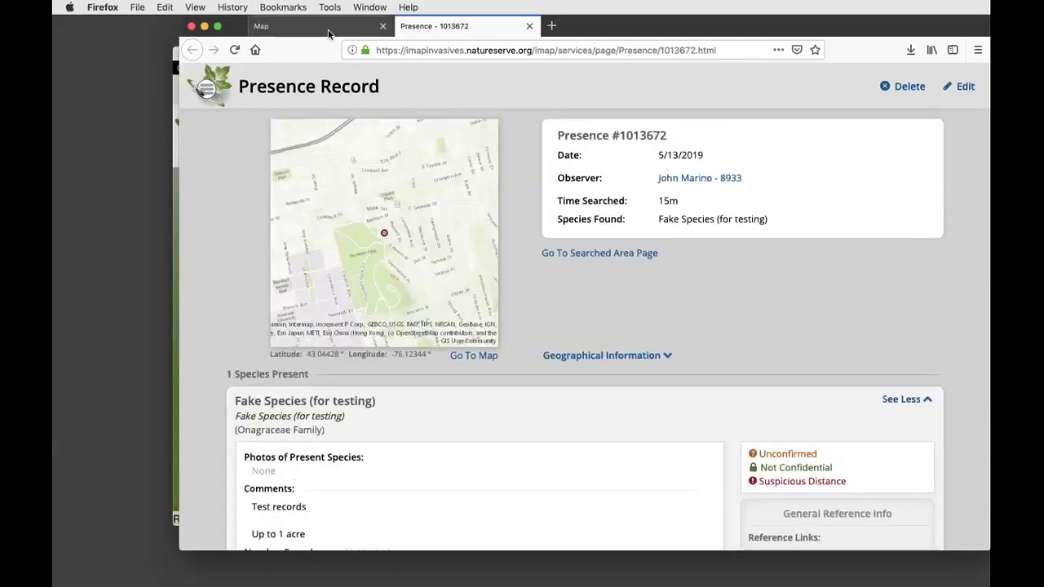
Back on the Map tab, open the details of Not-Detected record 7181.
key(ctrl+shift+Tab)
click(481, 395)
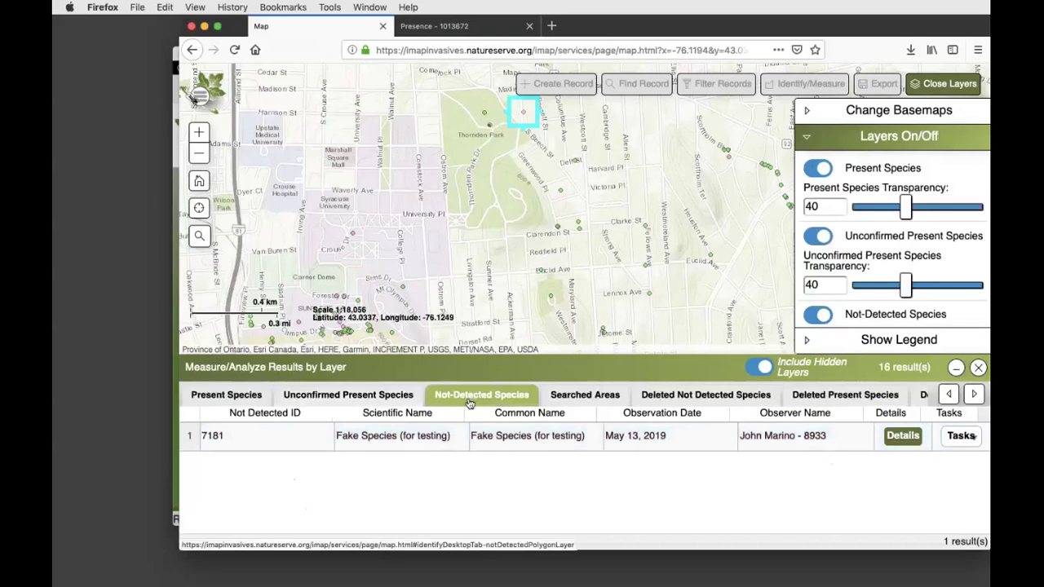
click(901, 437)
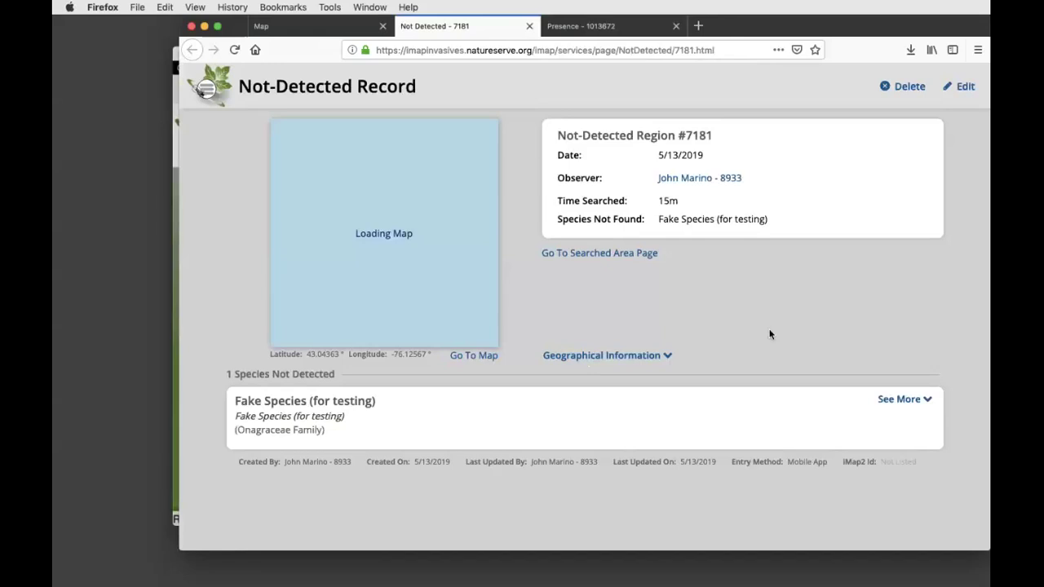
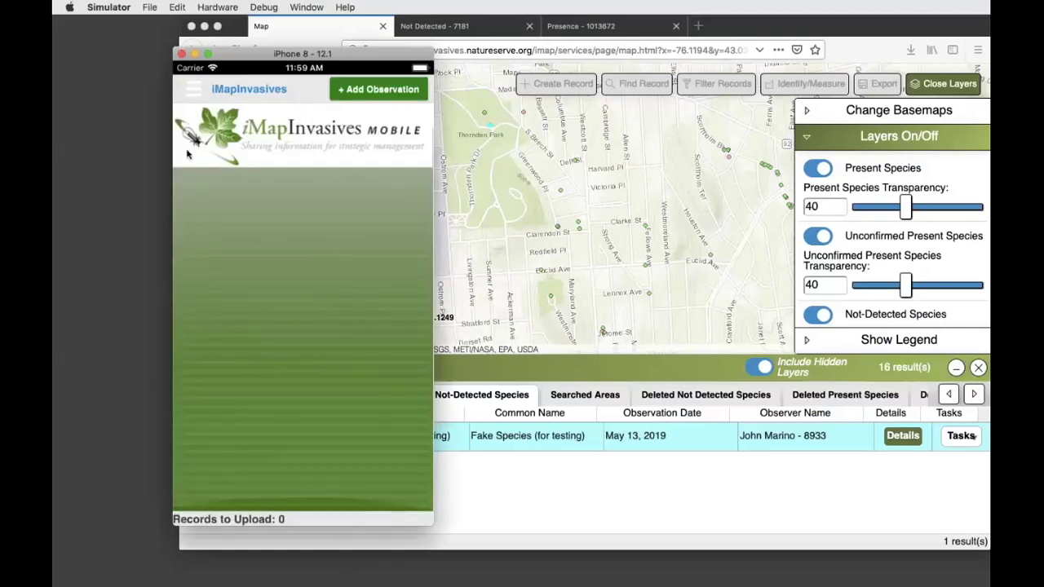
Go to Preferences from the app's main menu.
click(195, 91)
click(228, 229)
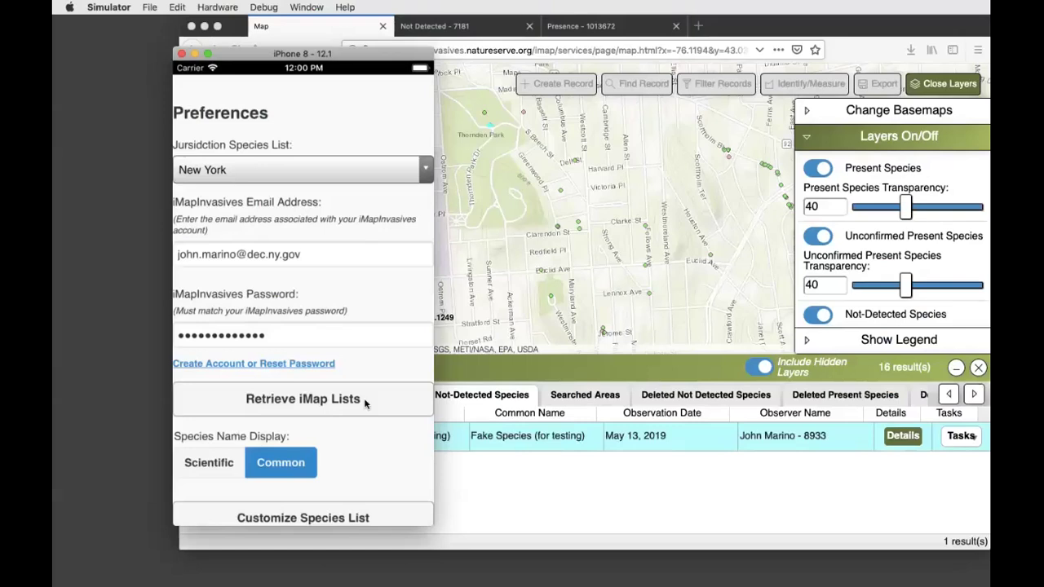
Retrieve the iMap lists and confirm defaults Fake testing and NYNHP.
click(293, 408)
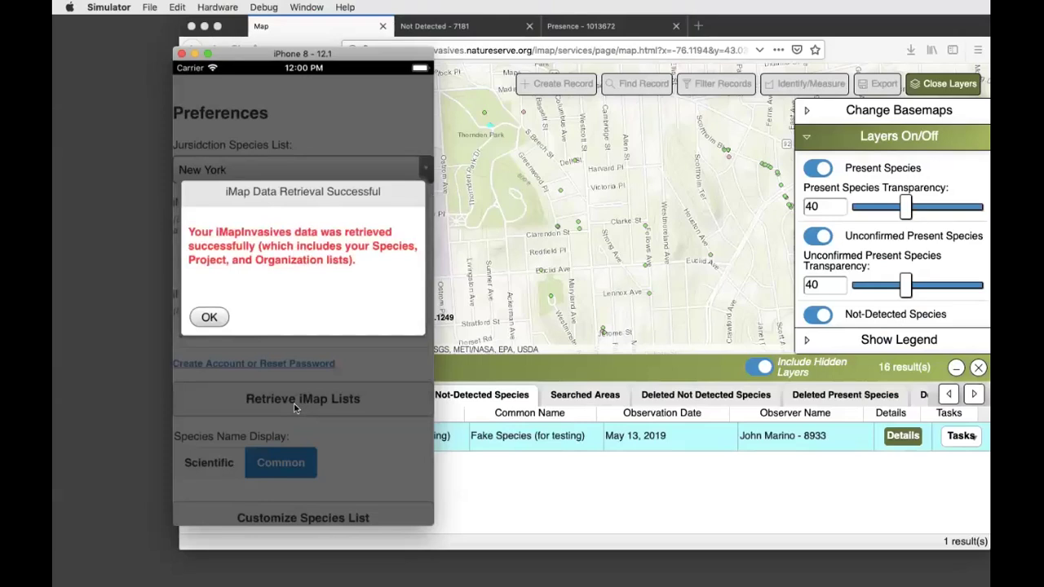
click(209, 317)
scroll(363, 381, down, 1)
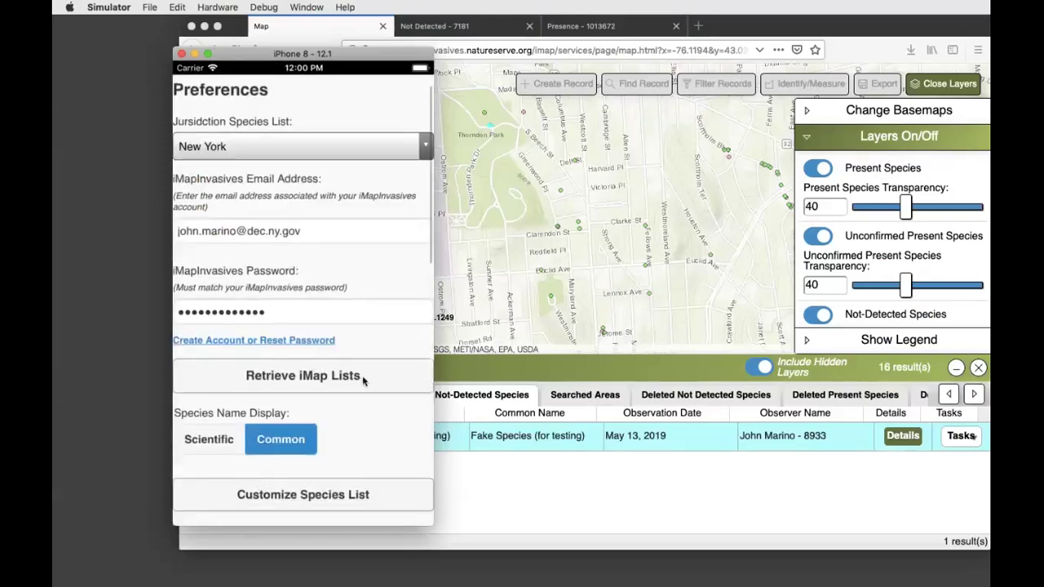
scroll(364, 380, down, 10)
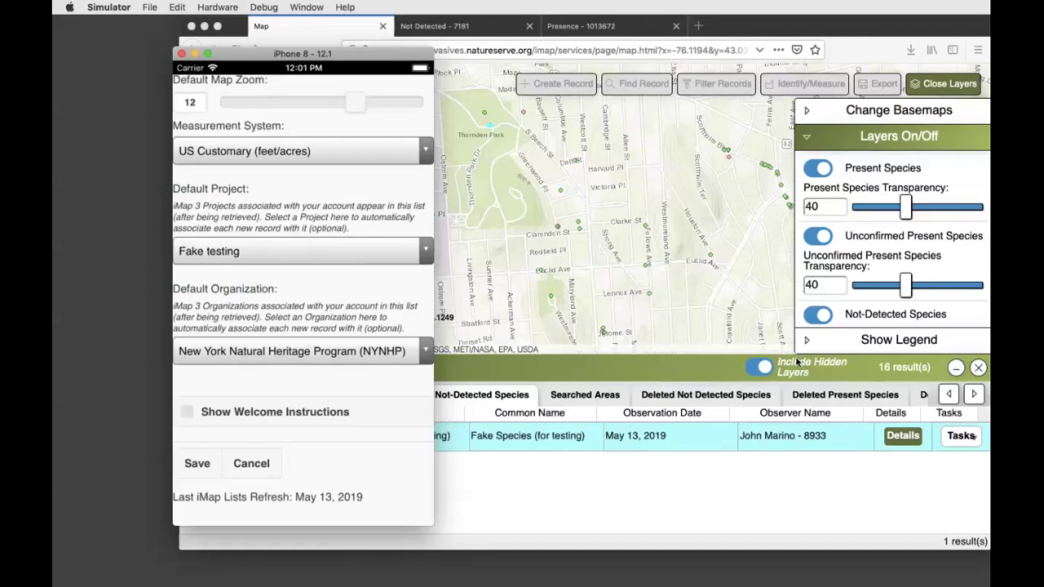
click(714, 465)
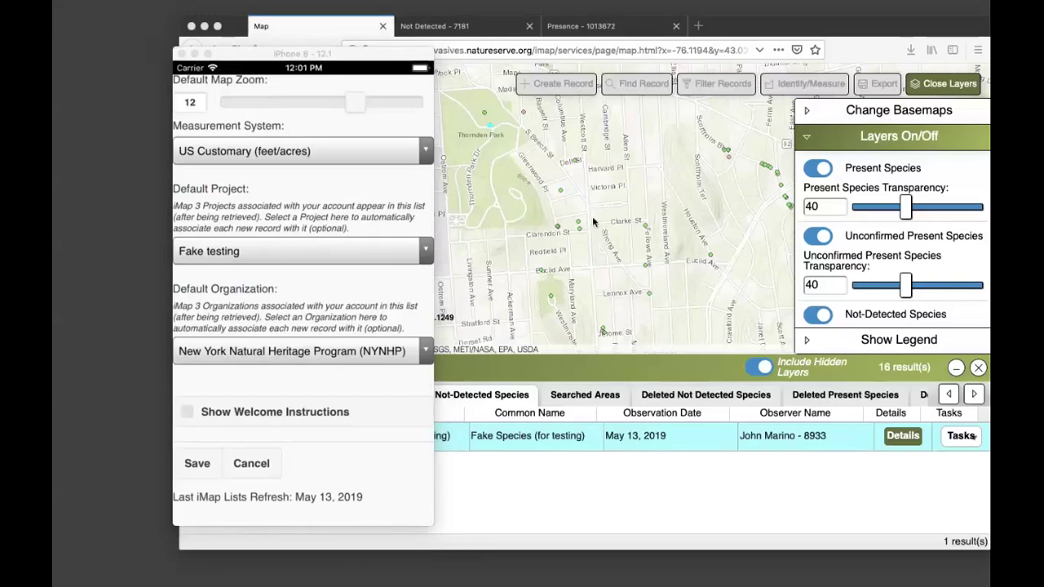
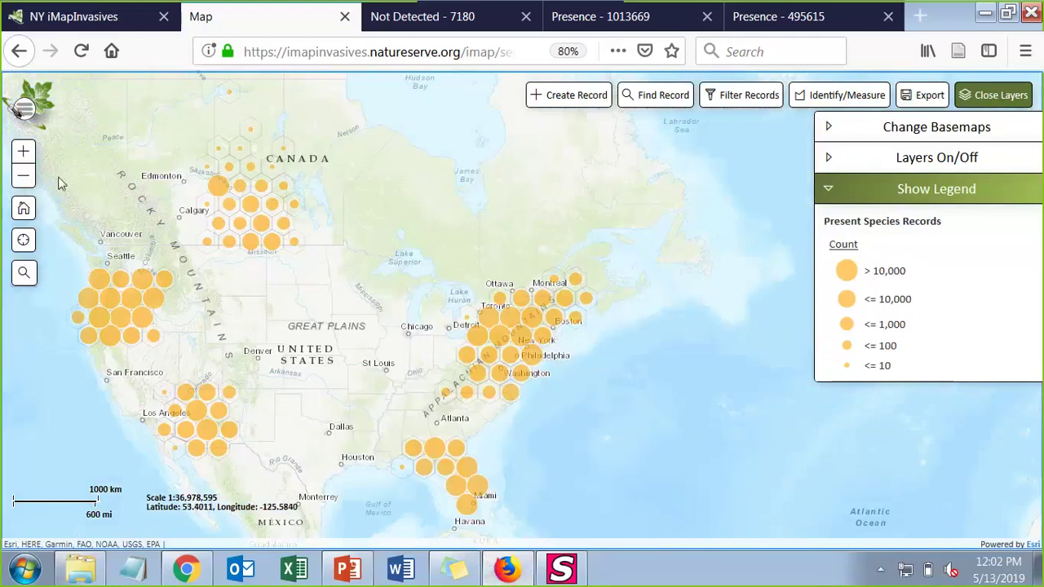
Zoom out, center on the current location, then zoom out to 1:9,028 around Albany and Rensselaer.
click(23, 175)
click(23, 175)
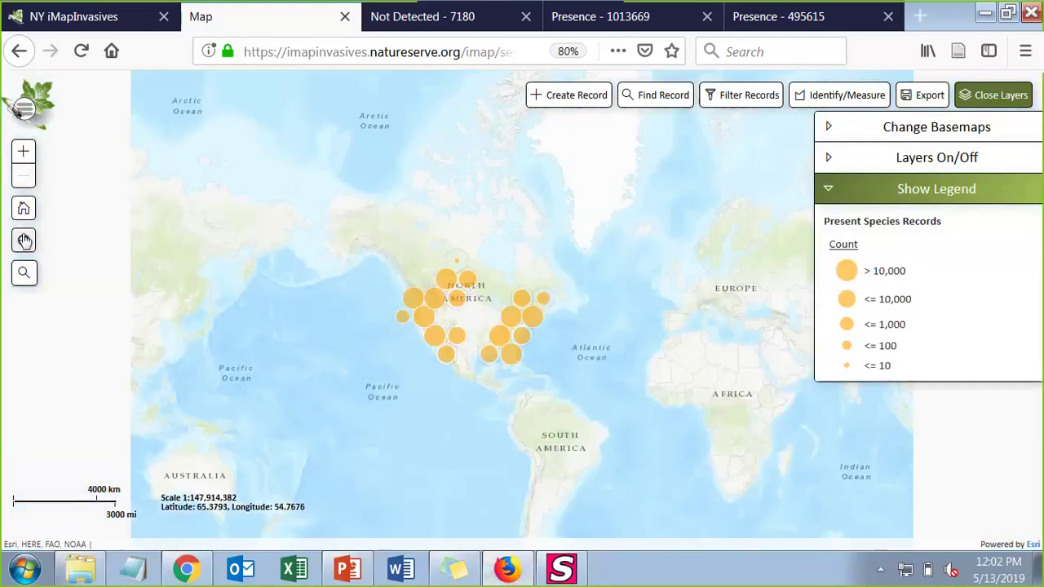
click(24, 241)
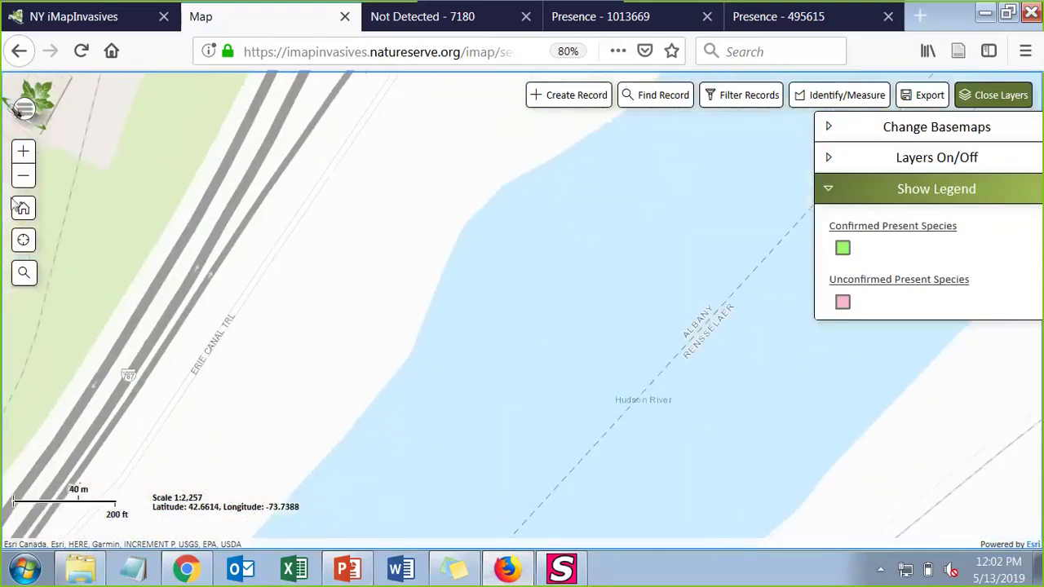
click(23, 175)
click(22, 175)
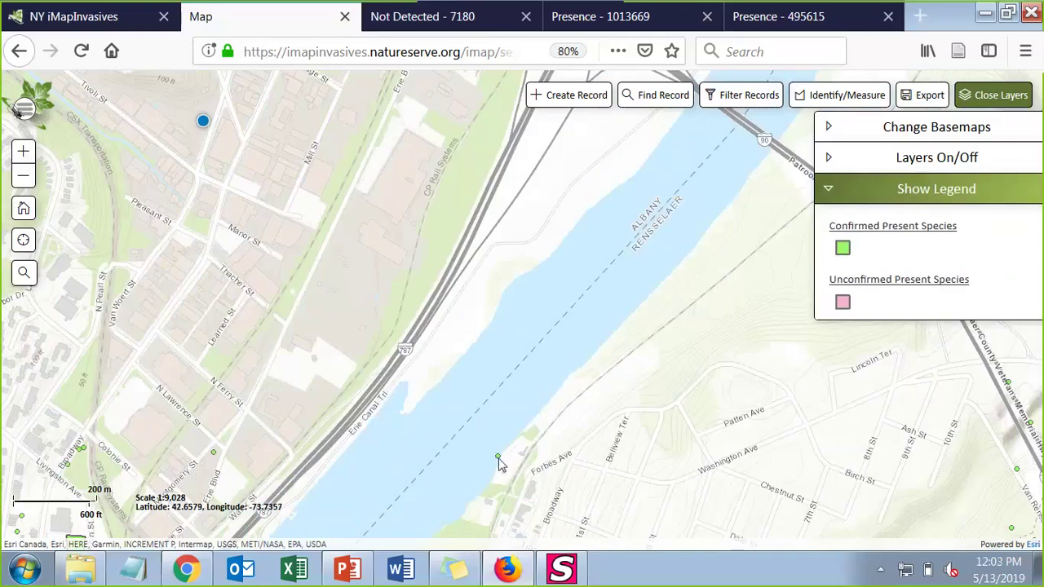
Identify the green riverside point and open Details for Rusty Crayfish record 345395.
click(498, 459)
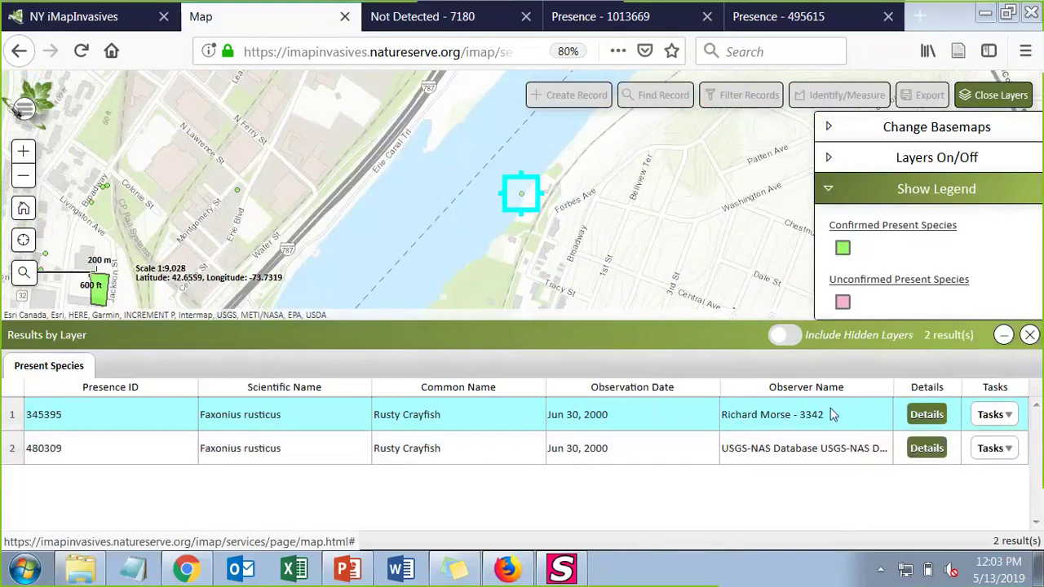
click(927, 422)
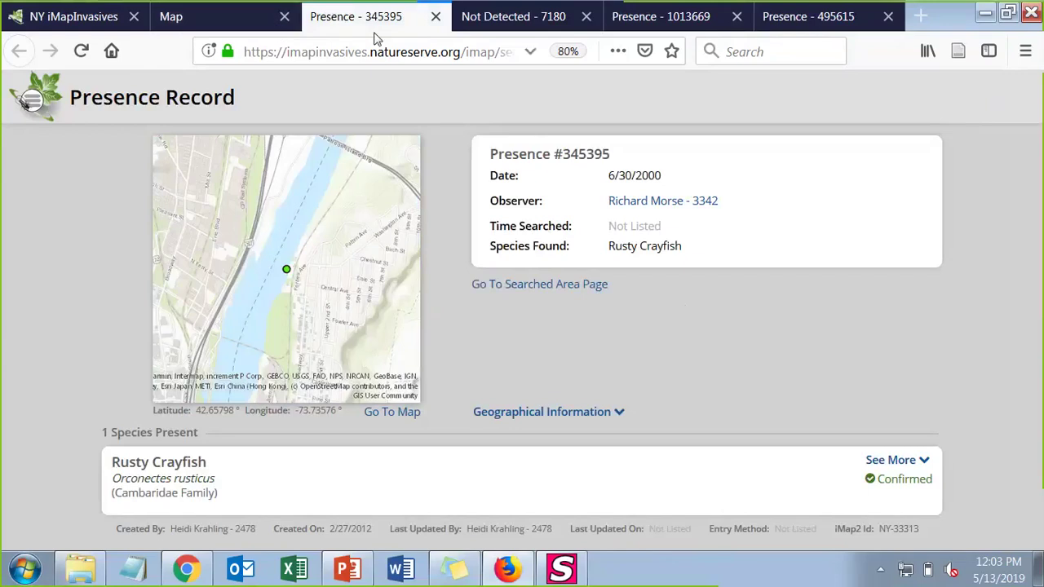
Switch back to the Map tab listing Rusty Crayfish records 345395 and 480309.
click(221, 25)
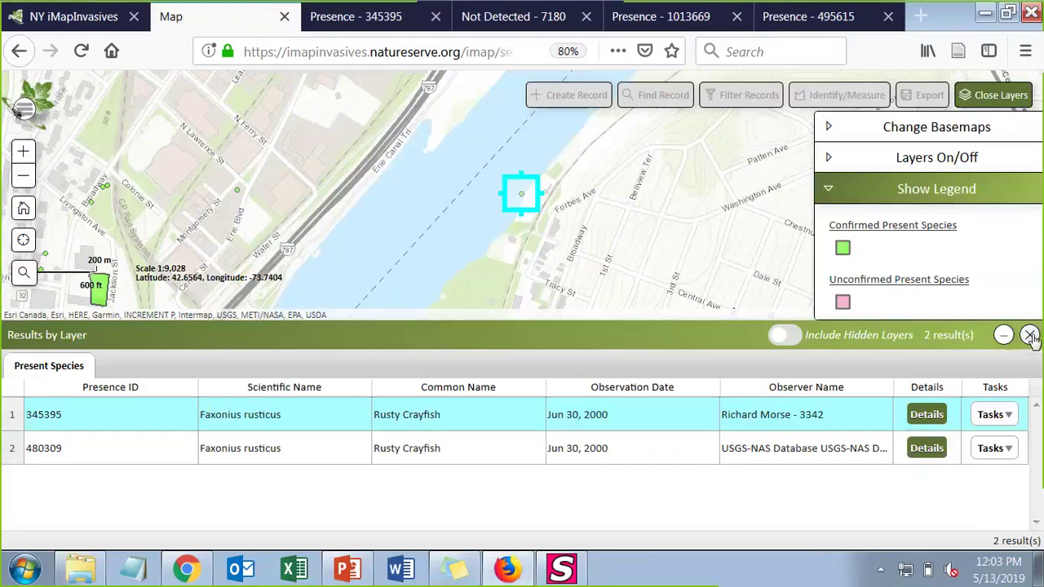
Close the Results by Layer panel and pan the map toward the Hudson's east bank.
click(1031, 335)
drag(560, 421, 637, 347)
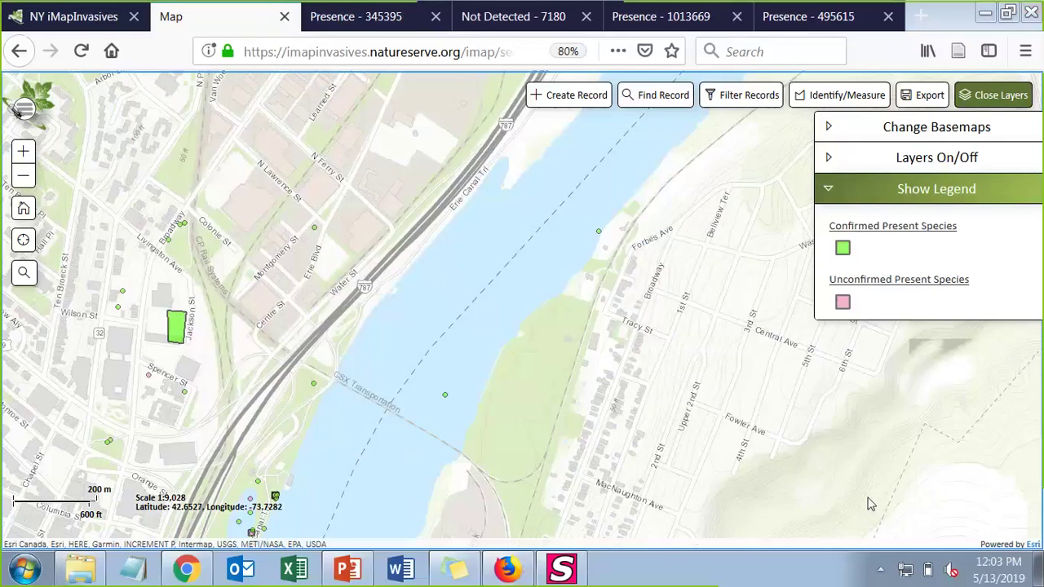
drag(820, 458, 462, 213)
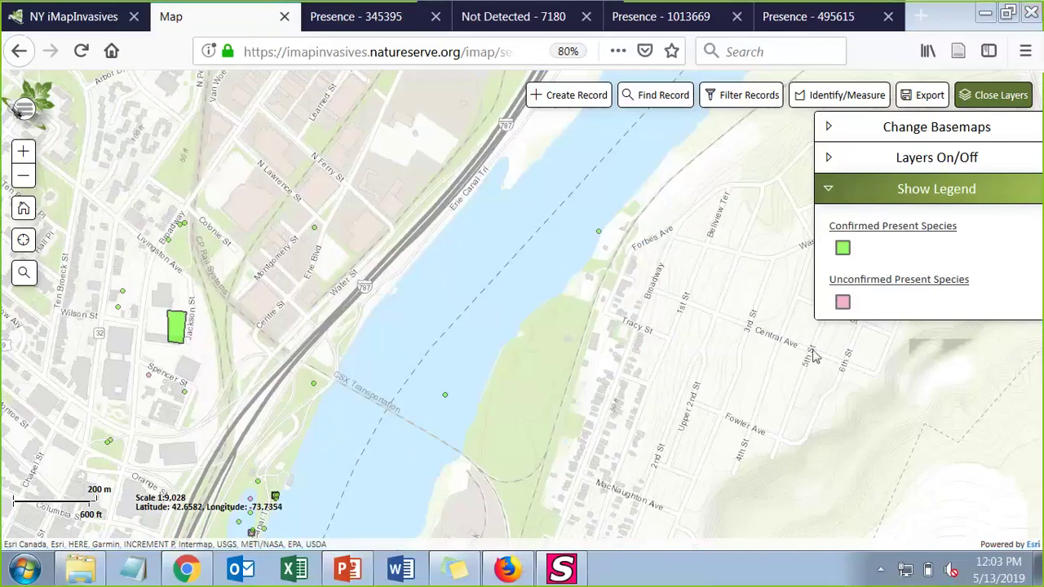